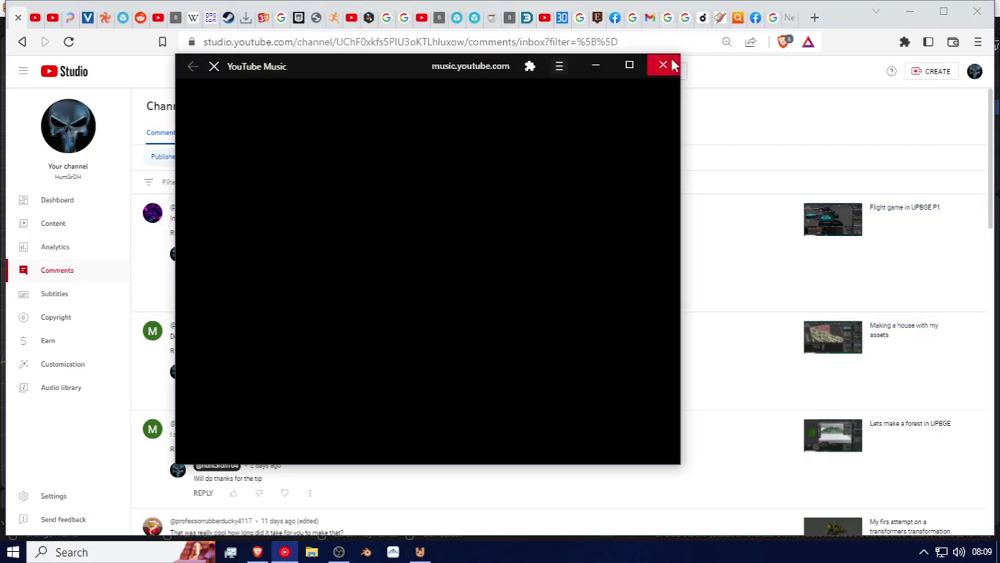
Close the YouTube Music window and minimise the browser to switch to UPBGE.
click(664, 66)
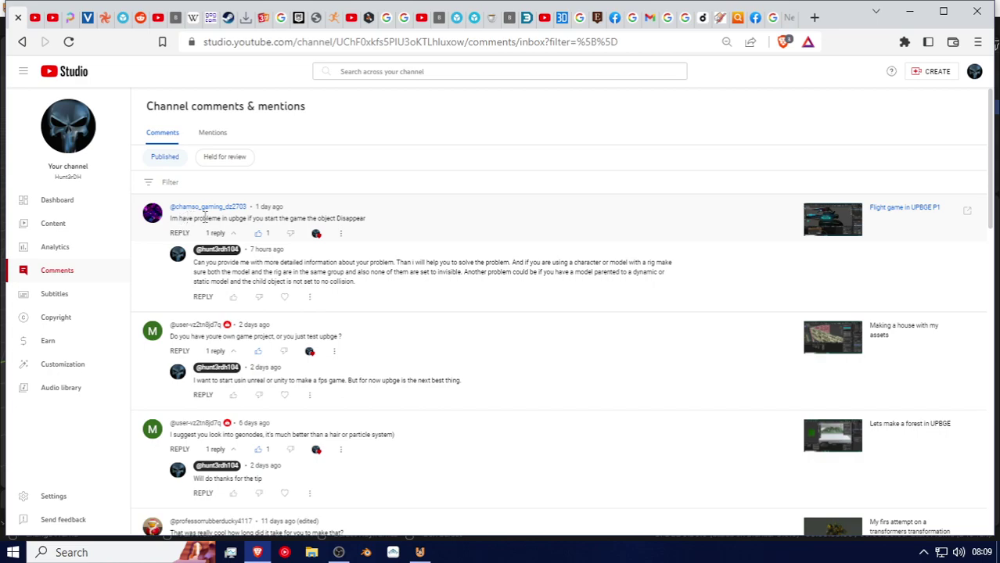
click(913, 14)
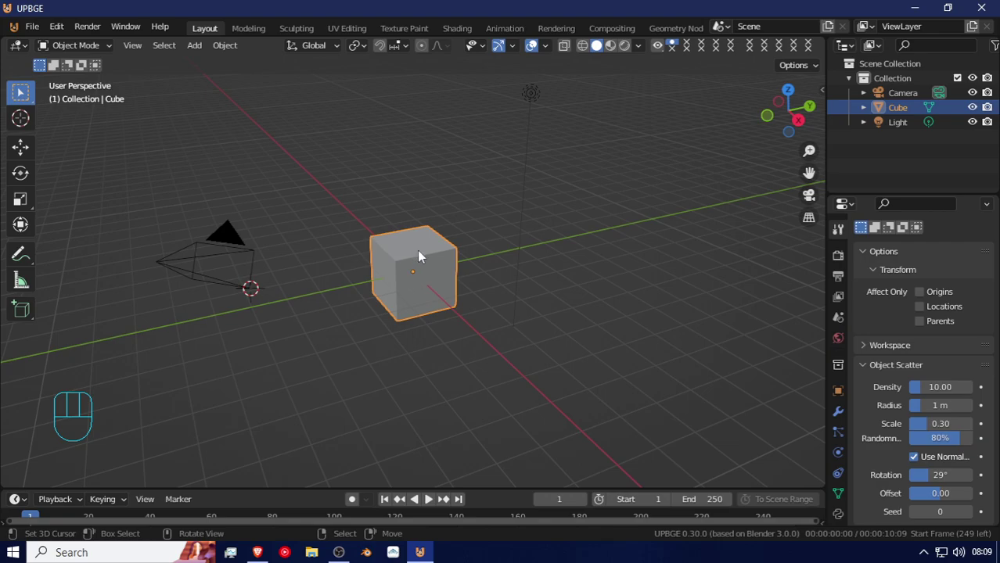
Add a plane mesh, clear its location to the world origin and scale it up into a large floor.
mouse_move(408, 252)
middle_down()
mouse_move(357, 239)
mouse_move(439, 241)
mouse_move(403, 236)
middle_up()
key(shift+a)
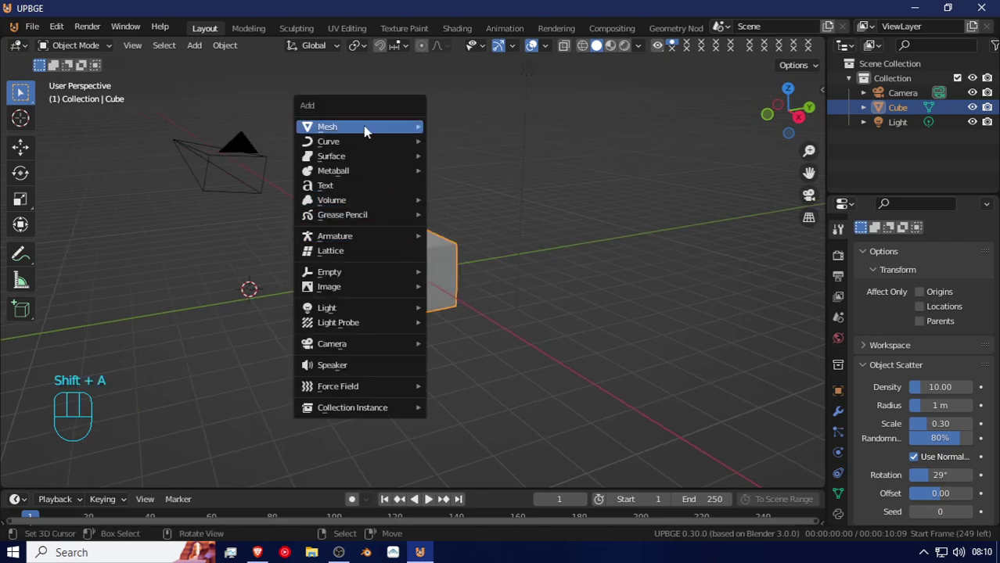
mouse_move(364, 132)
click(503, 132)
key(s)
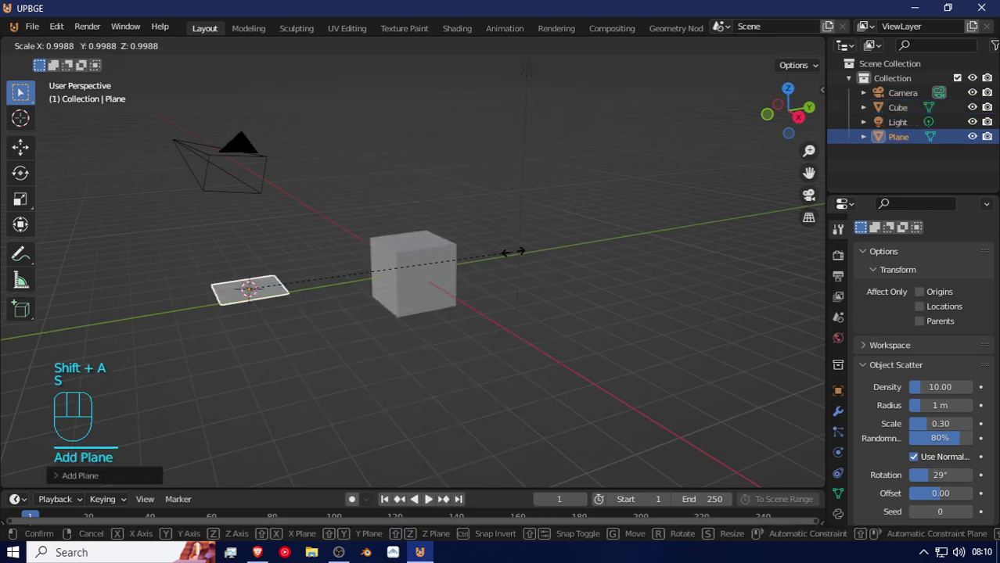
right_click(72, 243)
key(alt+g)
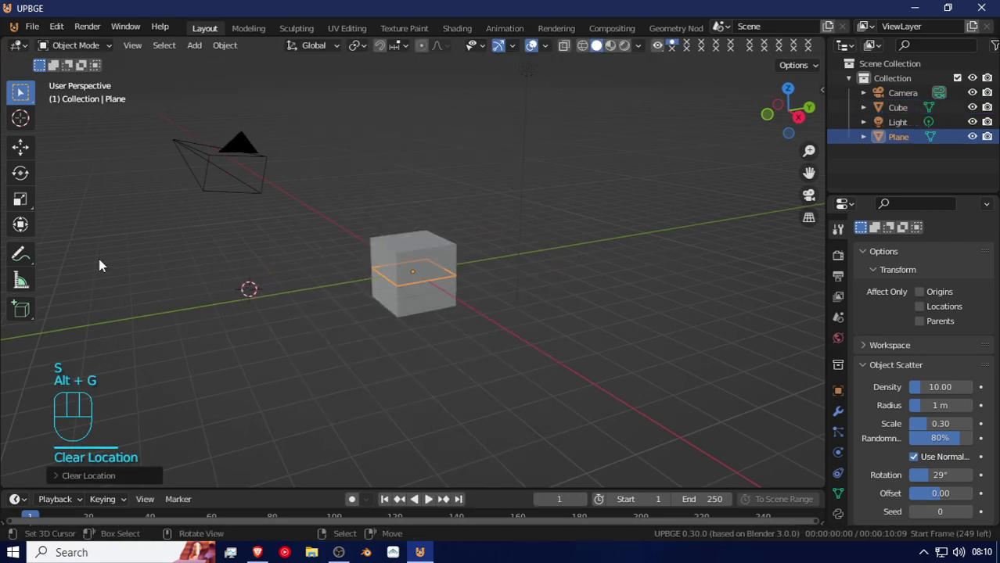
key(s)
click(699, 217)
Raise the cube along the Z axis so that it stands on top of the floor plane.
click(399, 274)
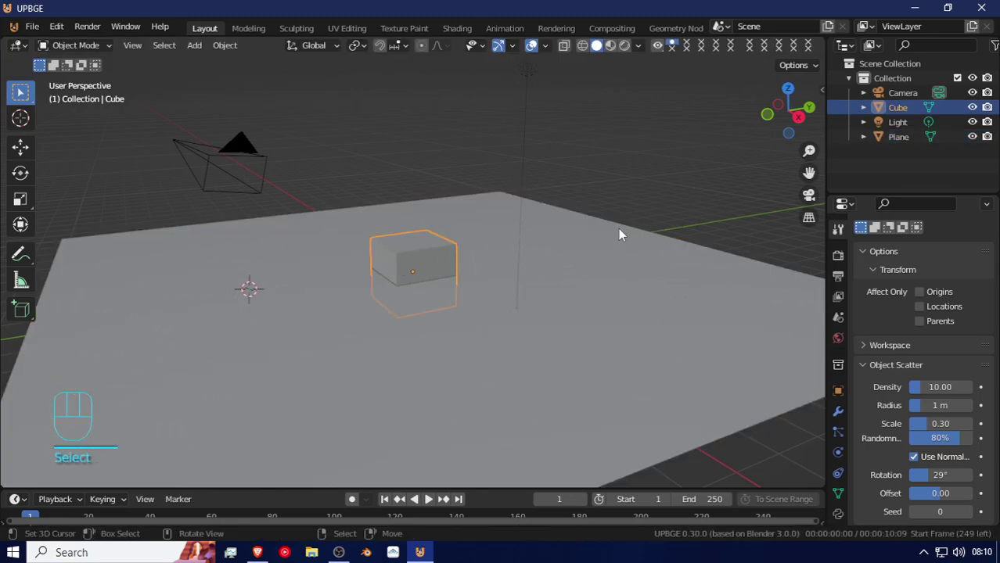
key(g)
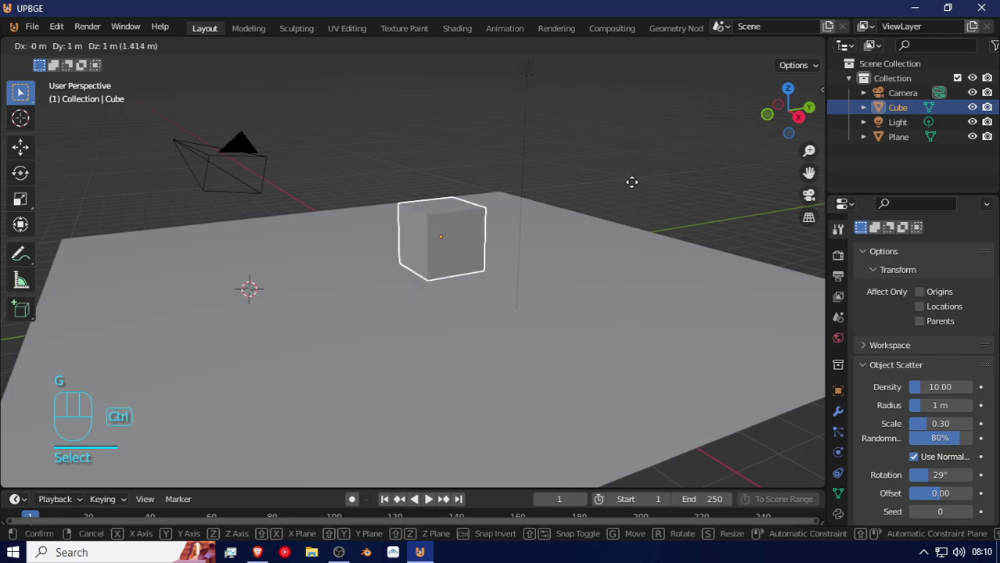
right_click(593, 246)
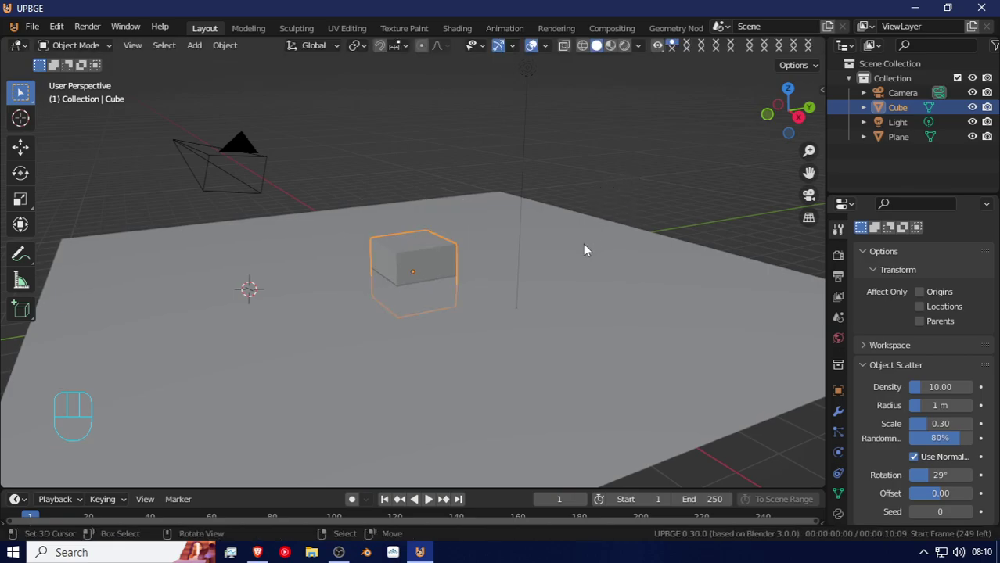
key(g)
key(z)
click(605, 215)
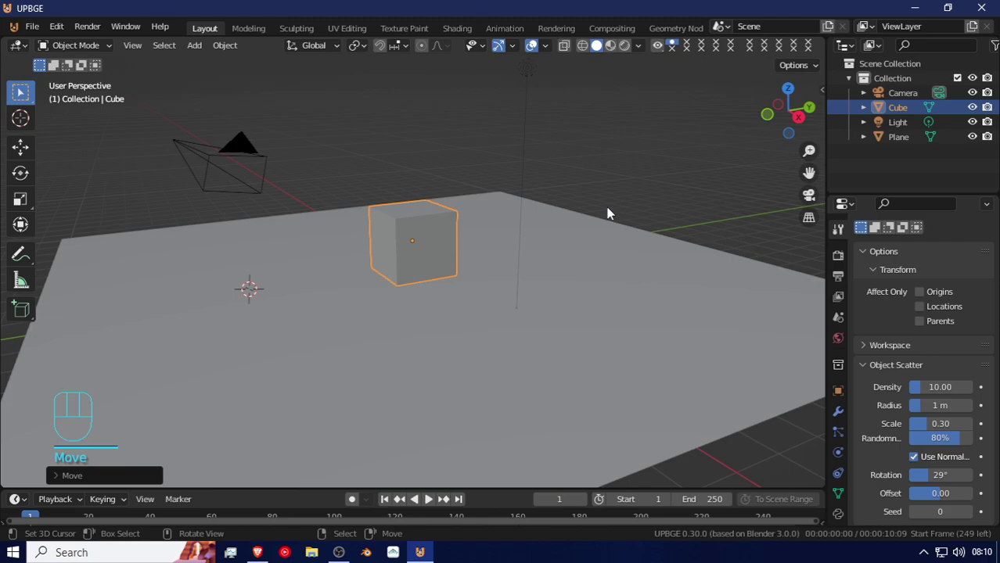
Duplicate the cube and move the copy along the positive Y axis, leaving a clear gap between the two.
right_click(426, 234)
right_click(428, 234)
middle_drag(428, 233, 406, 221)
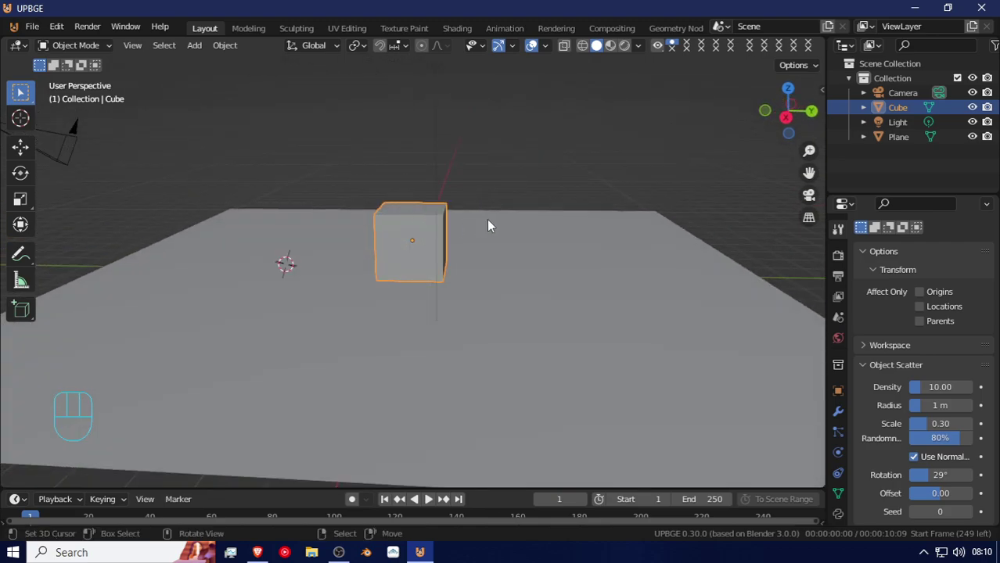
key(shift+d)
right_click(582, 195)
key(g)
key(y)
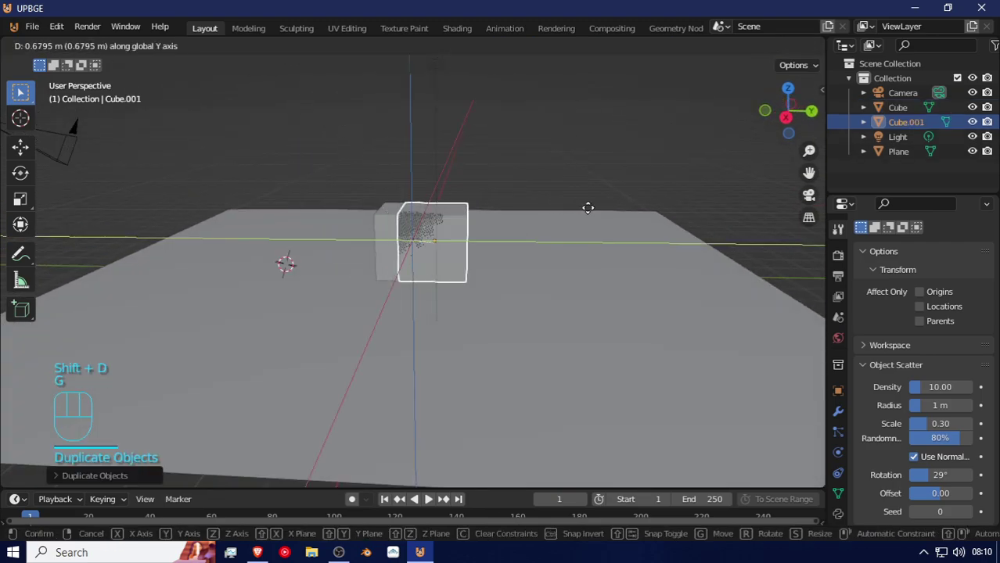
click(712, 212)
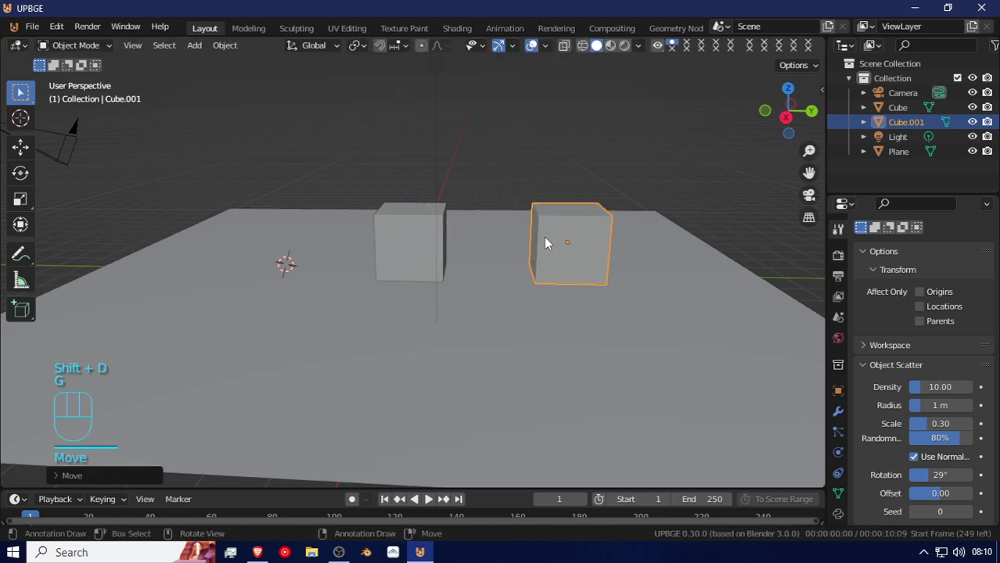
Scale the duplicated cube to about 0.22 in X and Y only, making a thin upright pillar.
key(s)
key(y)
right_click(665, 250)
key(s)
key(shift+z)
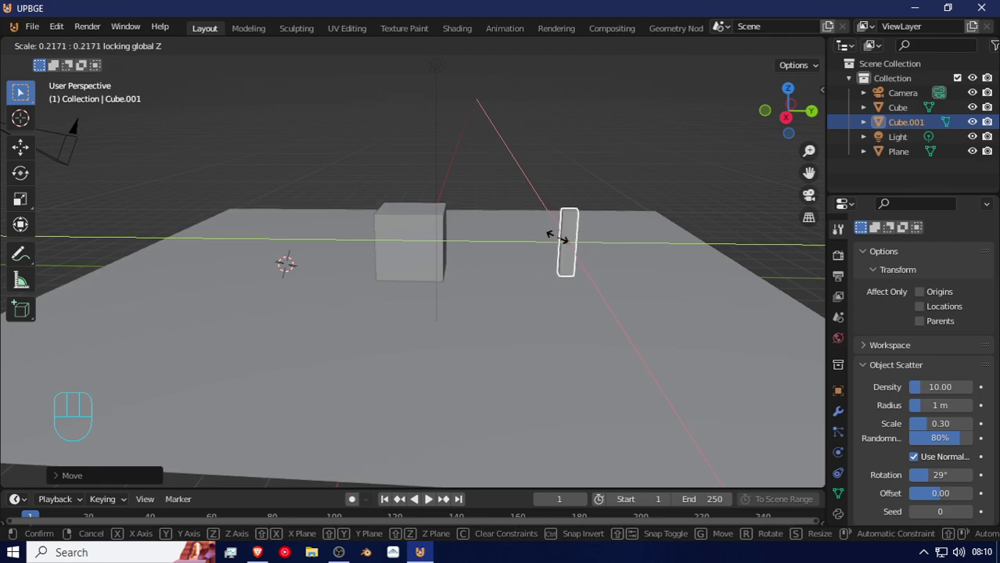
shift+click(557, 239)
Duplicate the pillar twice along the Y axis, placing one copy directly against each of its sides.
key(shift+d)
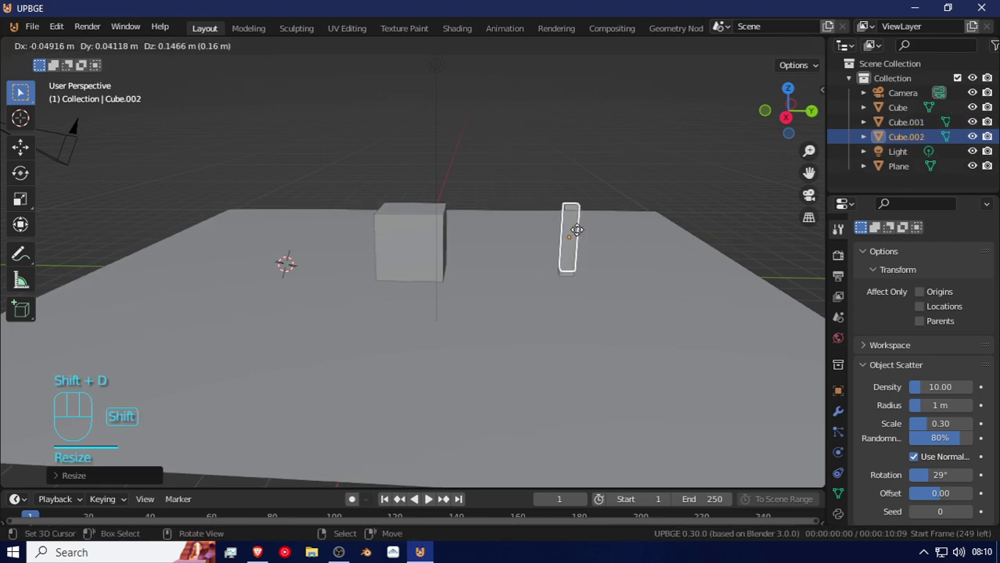
key(y)
click(559, 234)
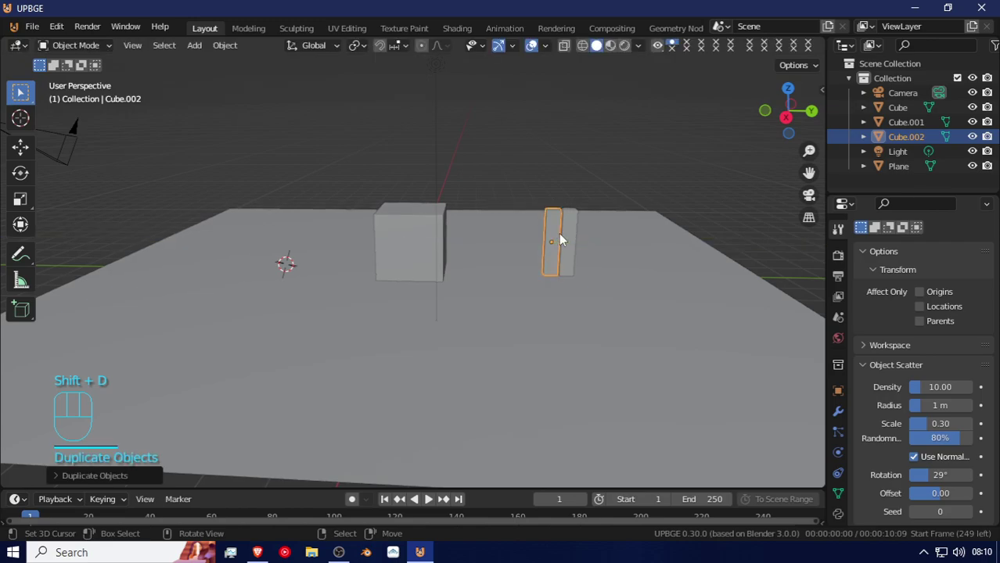
key(shift+d)
click(569, 239)
key(g)
key(y)
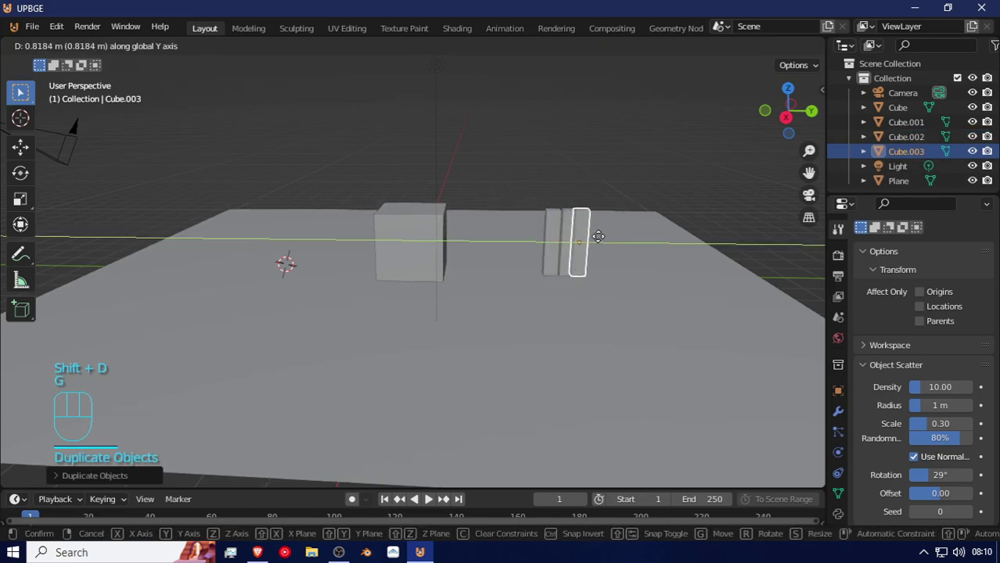
click(603, 242)
Scale both side copies to about 0.19 along Z and raise them beside the upper part of the pillar.
shift+click(557, 231)
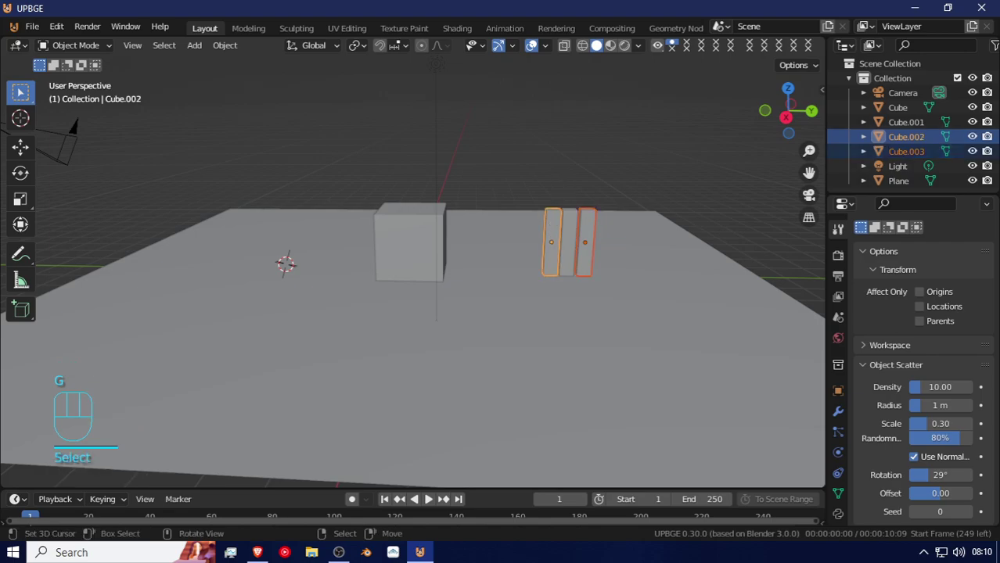
key(s)
key(z)
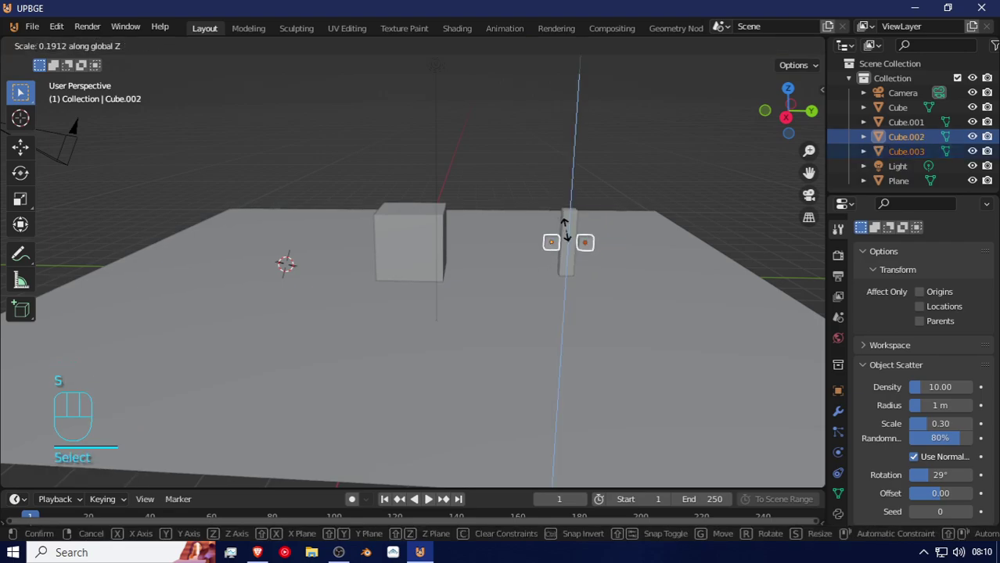
click(565, 230)
key(g)
key(z)
click(578, 226)
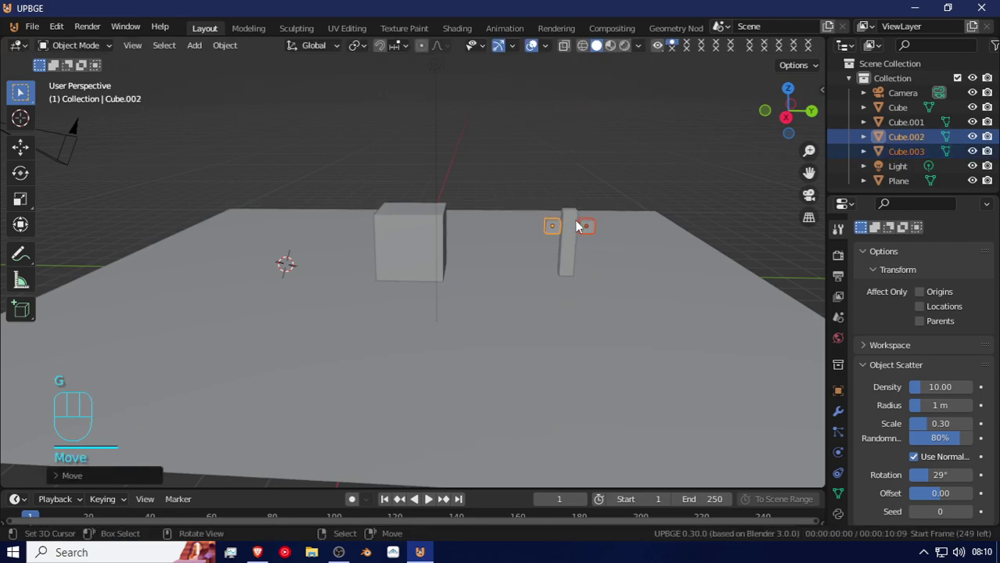
Duplicate the central pillar upwards along Z and shorten the copy along Z into a head block.
click(568, 229)
key(shift+d)
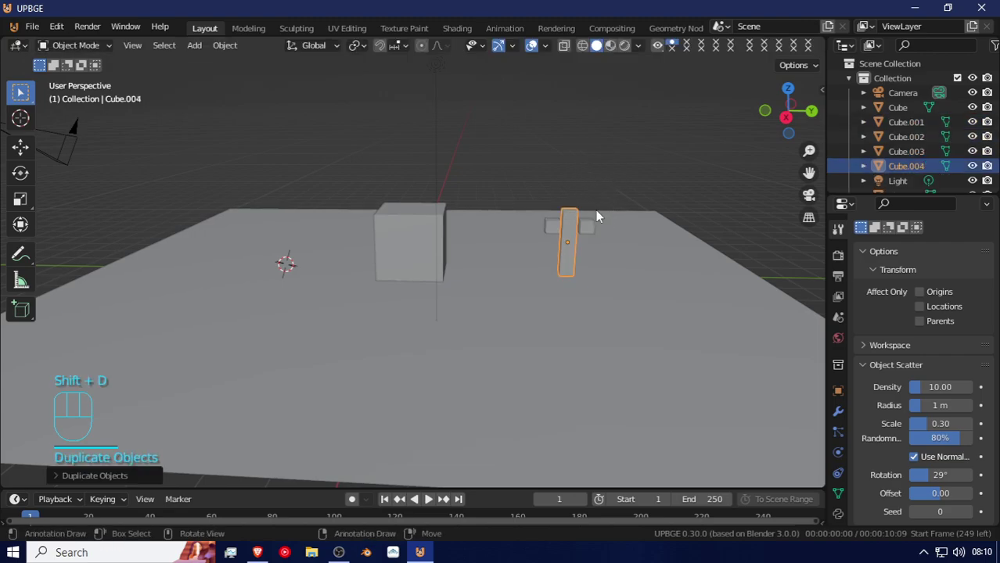
key(z)
click(592, 160)
key(s)
key(z)
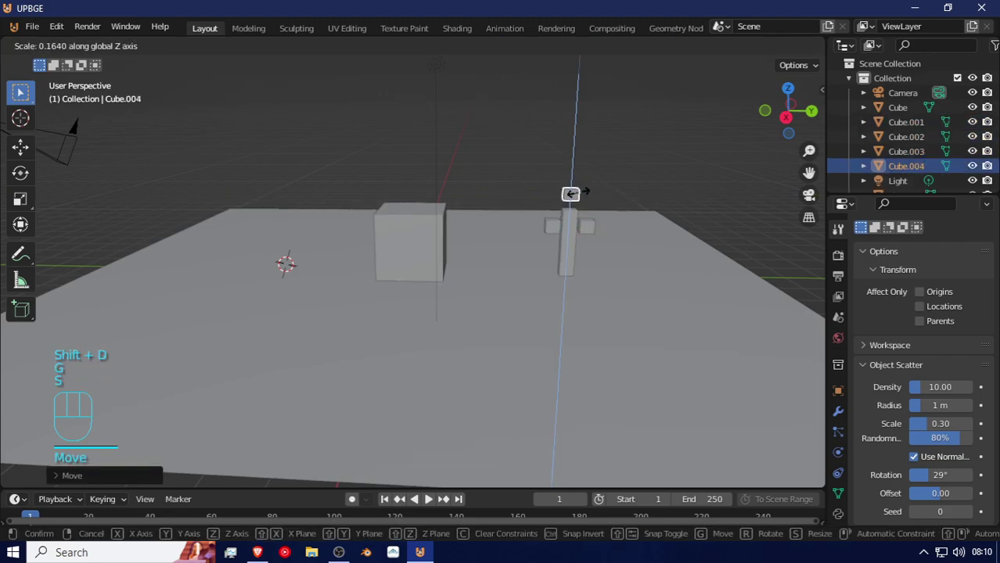
click(577, 185)
Lower the head block so that it rests on top of the pillar.
key(g)
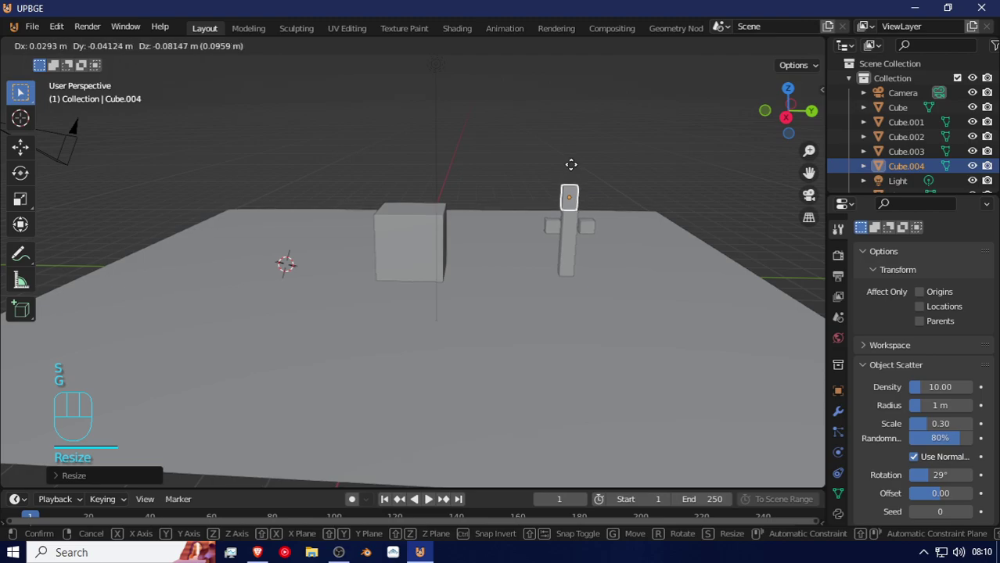
key(z)
key(g)
click(574, 172)
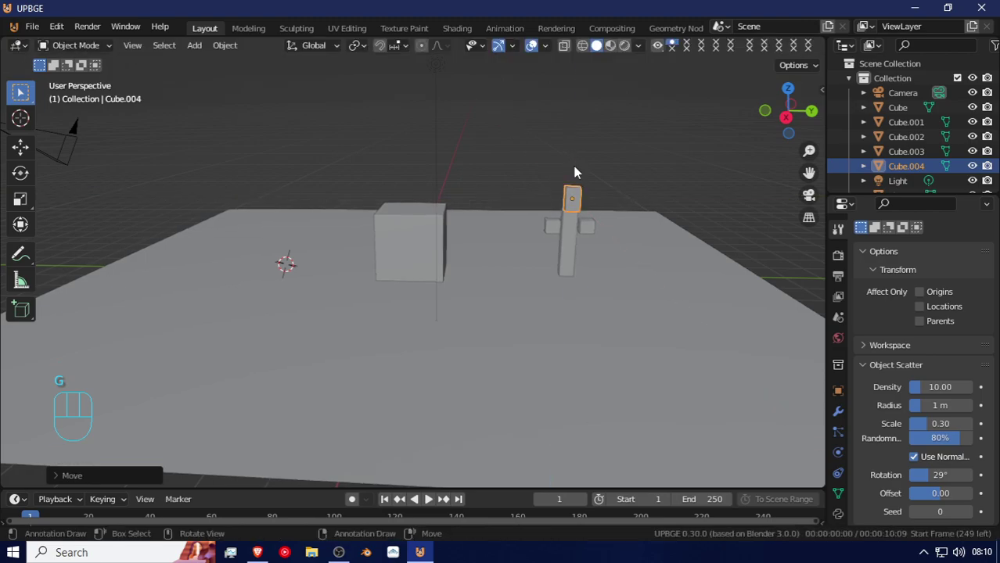
Raise the two side blocks together along Z so they sit at shoulder height beside the pillar's top.
middle_drag(574, 172, 547, 200)
scroll(623, 196, up, 4)
click(588, 172)
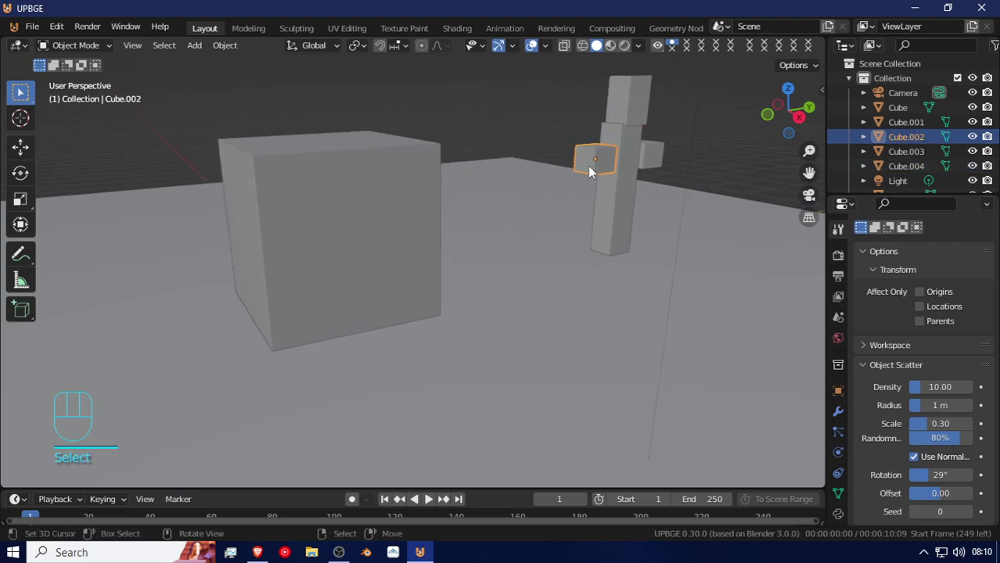
shift+click(653, 155)
key(g)
key(x)
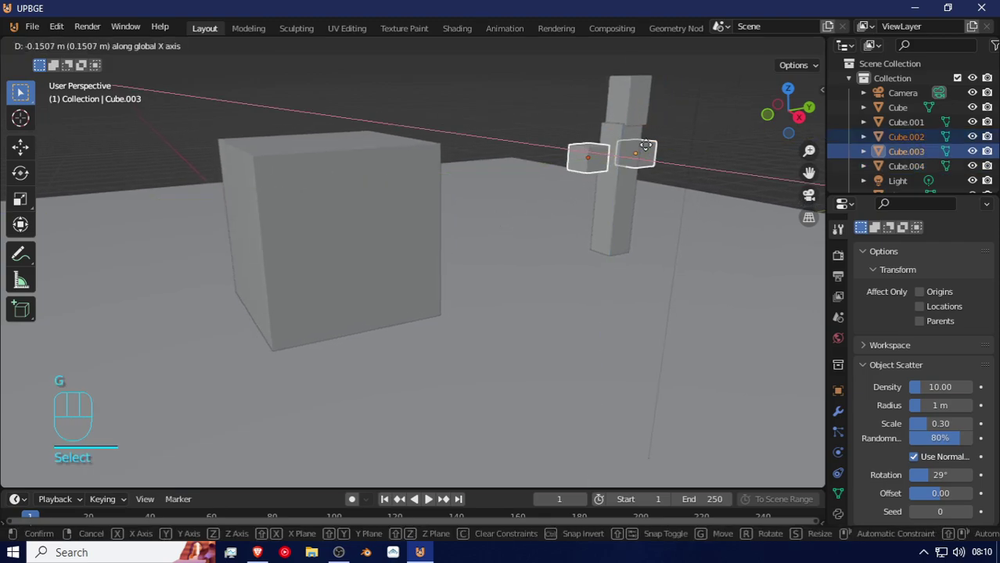
key(z)
click(649, 135)
Duplicate the two shoulder blocks downwards along Z and stretch the copies along Z into long arms.
middle_drag(649, 135, 591, 134)
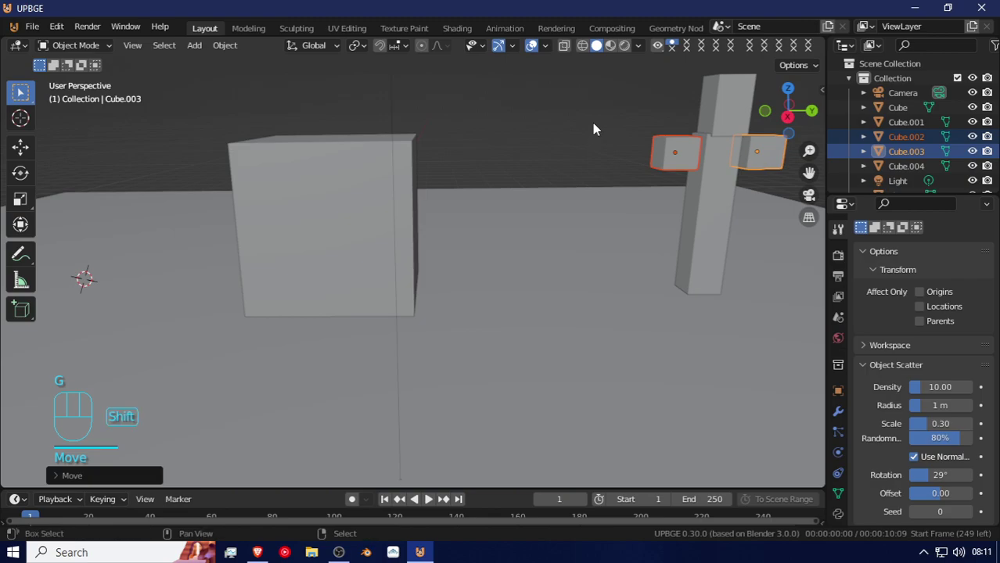
key(shift+d)
key(z)
click(603, 217)
key(s)
key(z)
click(712, 276)
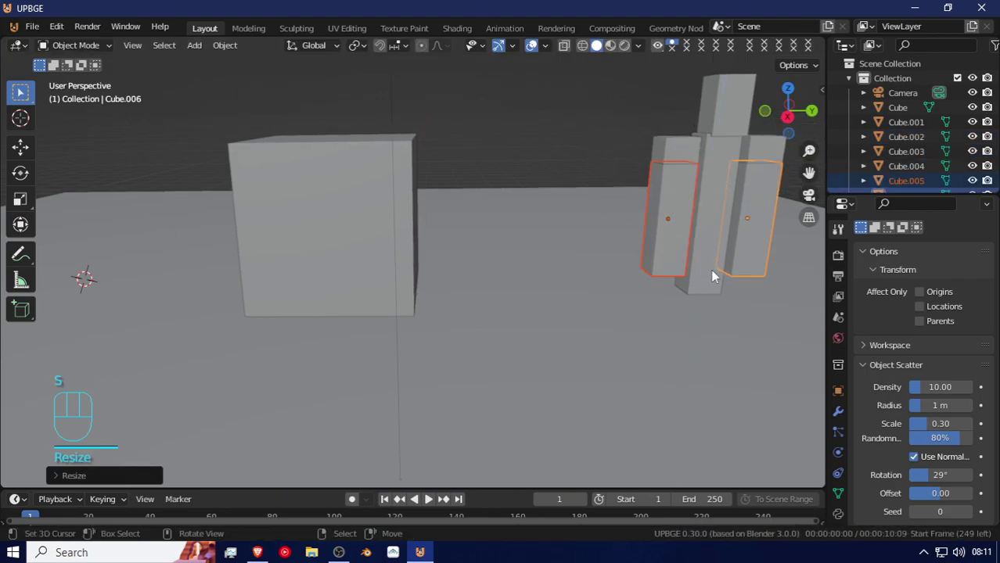
Set the transform pivot to Individual Origins and scale both arms to about 0.48 in X and Y.
click(357, 44)
click(393, 94)
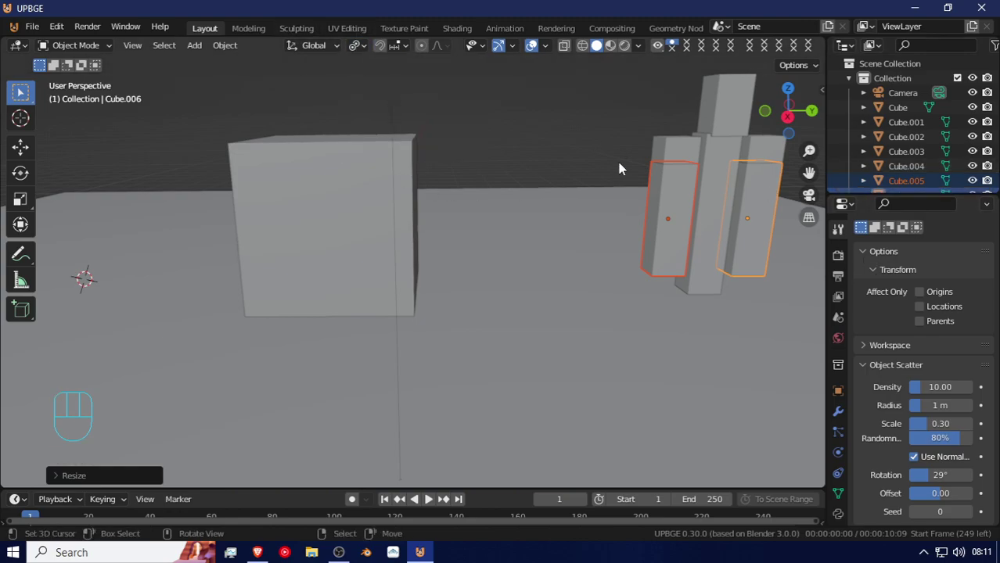
key(s)
key(shift+z)
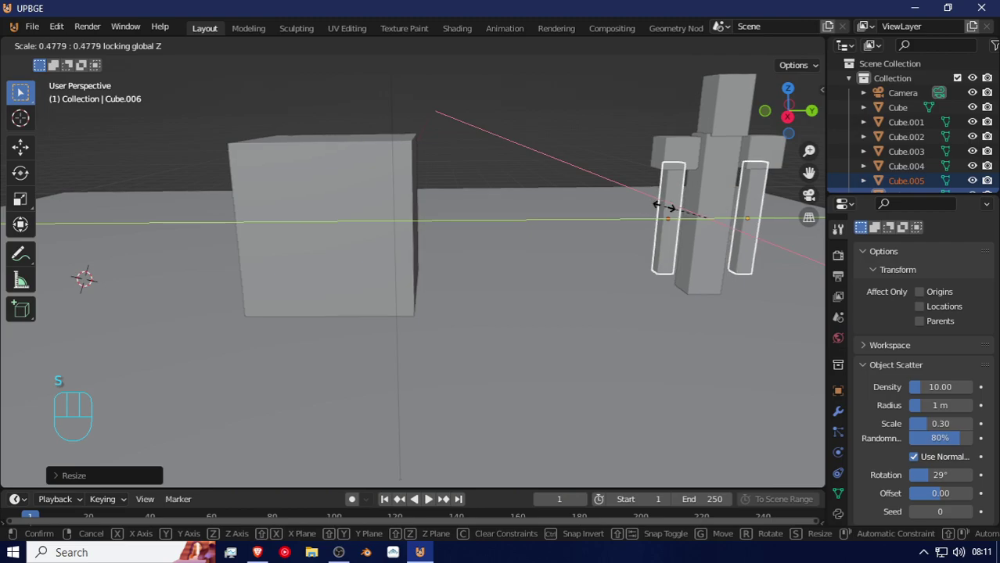
click(669, 205)
Shorten both arms along Z and move them up about 0.33 m to hang from the shoulder blocks.
key(s)
key(z)
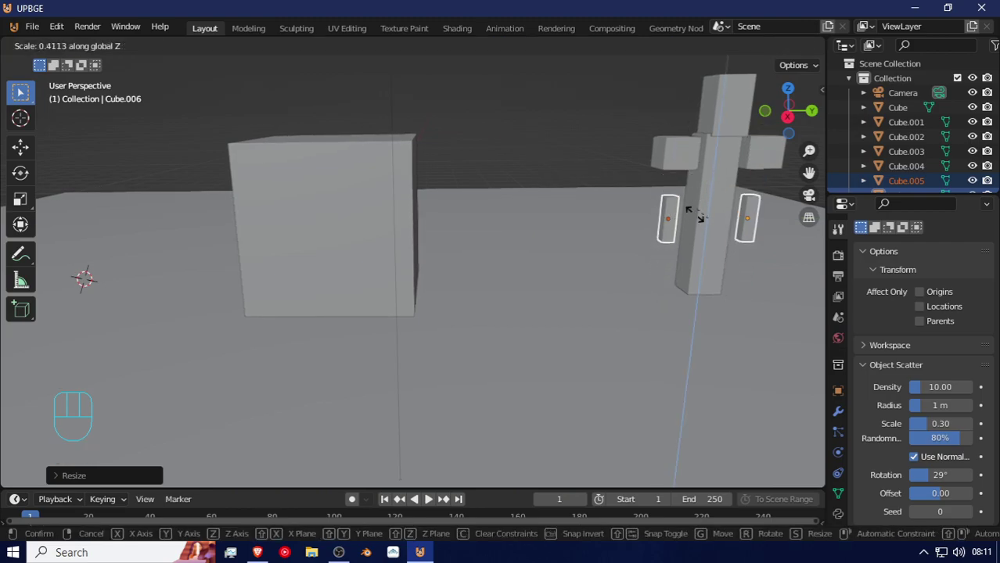
key(g)
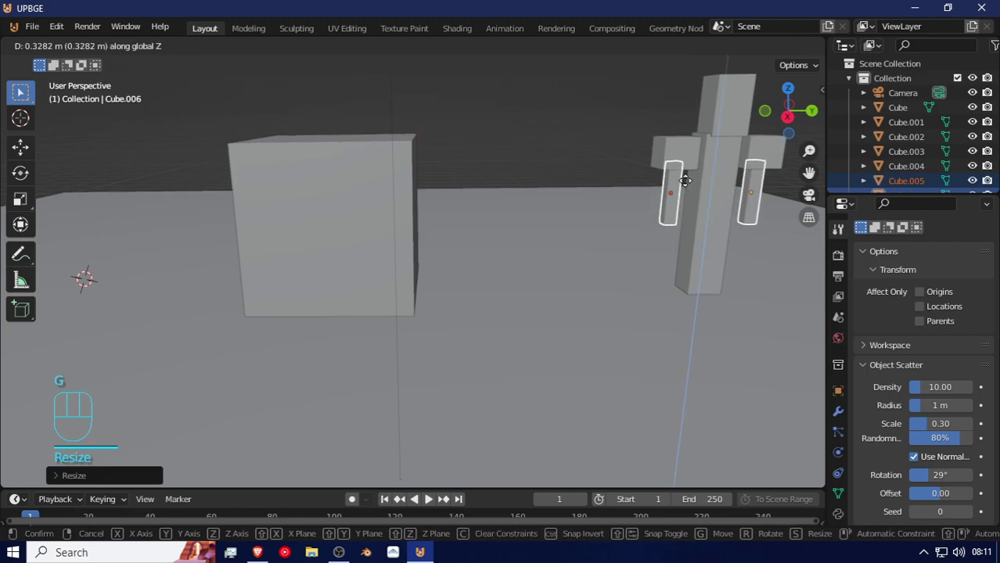
click(685, 182)
Scale the central pillar to about 0.38 along Z and raise it to meet the head as a torso.
click(709, 258)
key(s)
key(z)
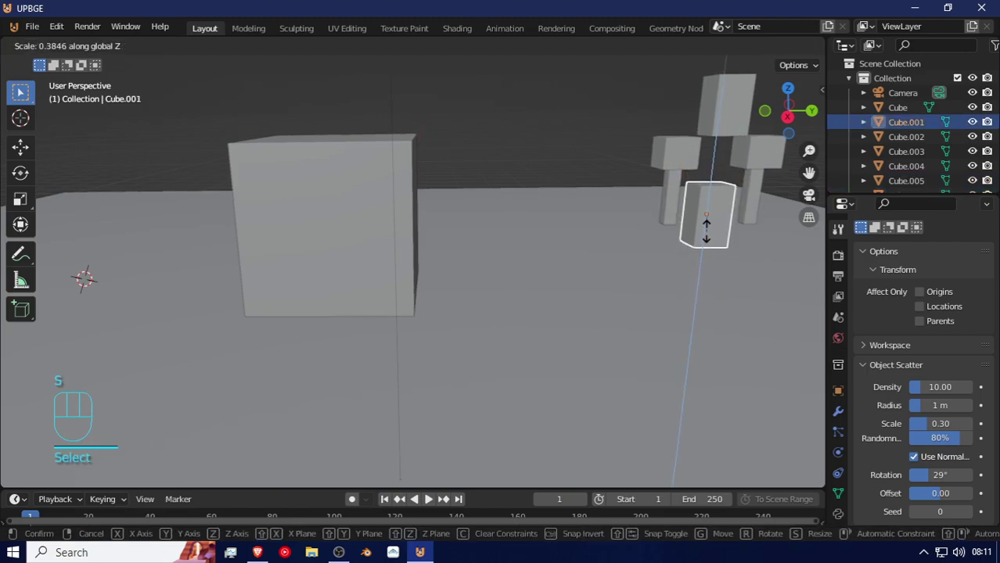
click(705, 227)
key(g)
key(z)
click(710, 187)
Duplicate the torso downwards along Z, then shorten the copy along Z and raise it against the torso as a hip block.
key(shift+d)
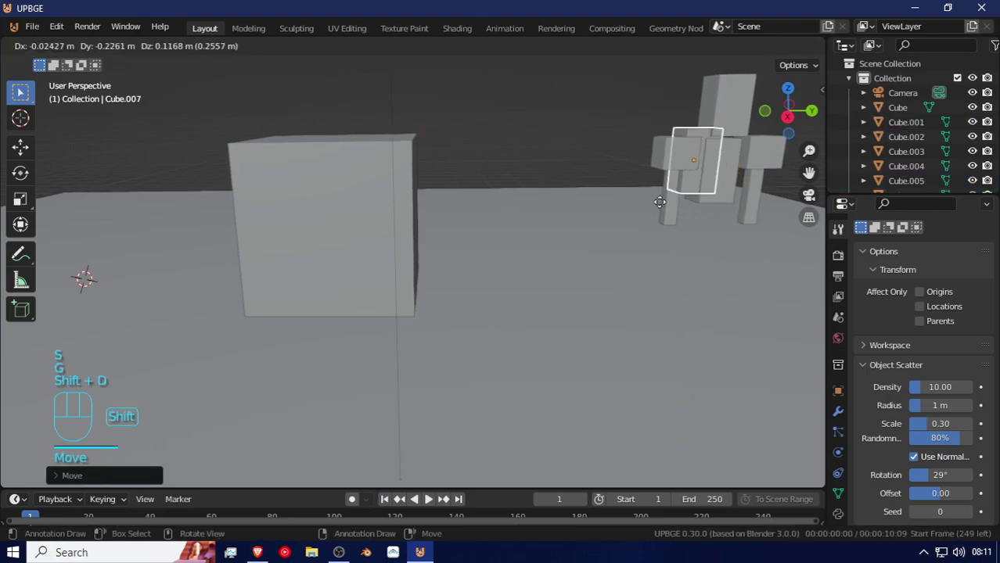
key(z)
click(680, 245)
key(s)
key(z)
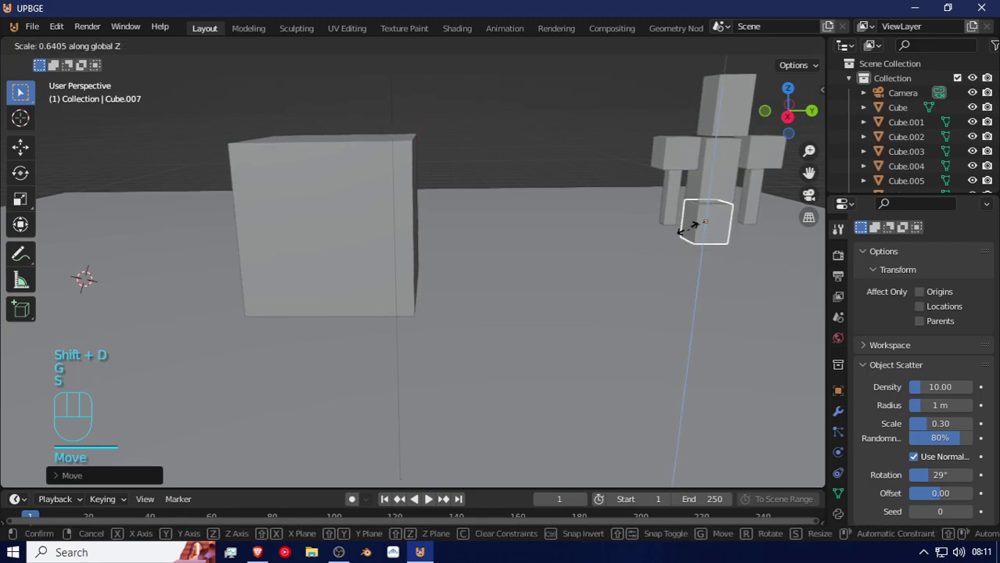
click(700, 222)
key(g)
key(z)
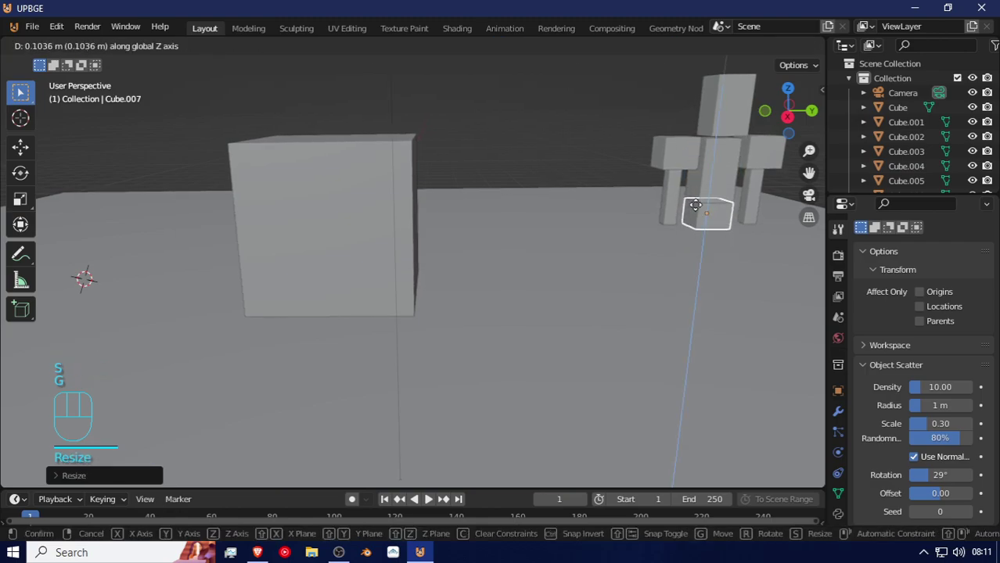
click(696, 208)
Duplicate the hip block and place the copy slightly below the hips as the start of an upper leg.
click(673, 188)
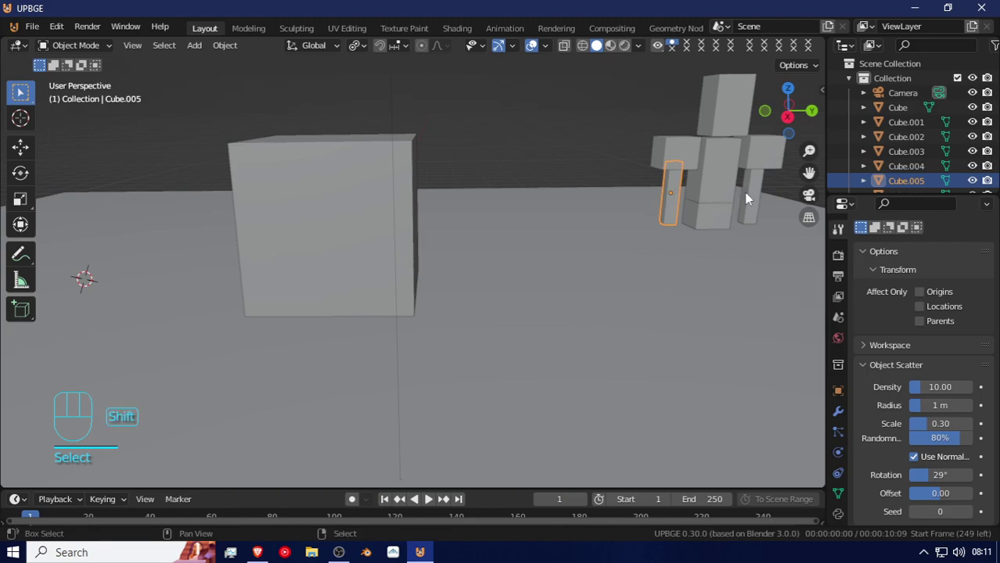
click(715, 214)
key(shift+d)
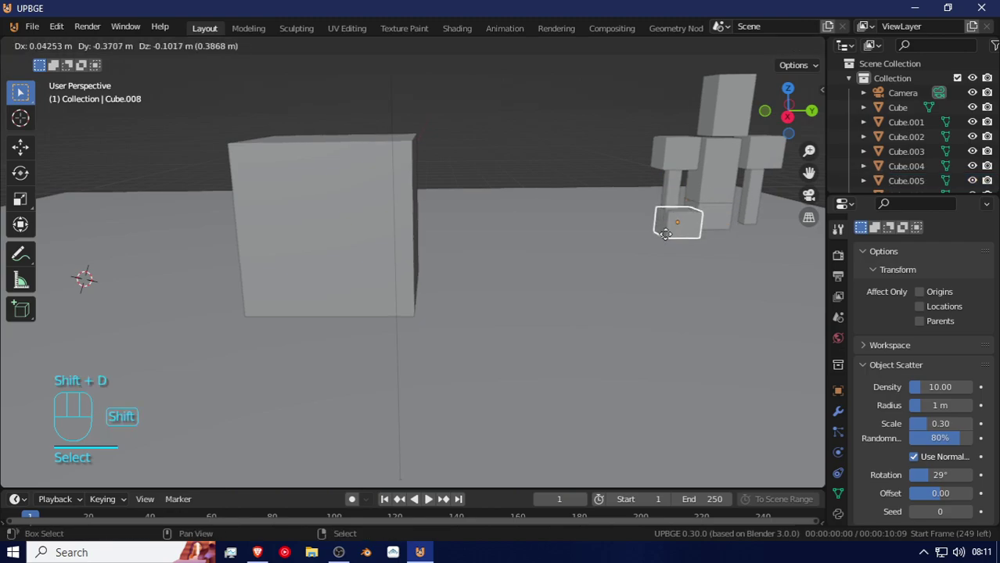
right_click(670, 214)
key(g)
click(671, 231)
Narrow the upper-leg block by scaling it down along Y and along X.
key(s)
key(y)
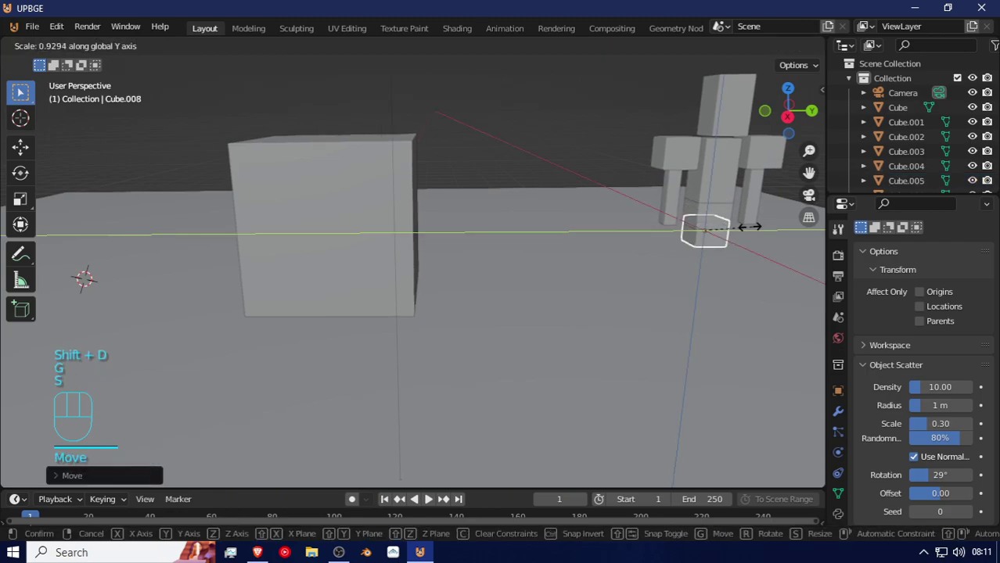
click(708, 229)
middle_drag(708, 228, 578, 205)
key(s)
key(y)
click(540, 265)
key(s)
key(x)
click(560, 255)
Adjust the upper-leg block's thickness by scaling it in X and Y together, keeping its height.
middle_drag(582, 250, 559, 254)
key(s)
key(x)
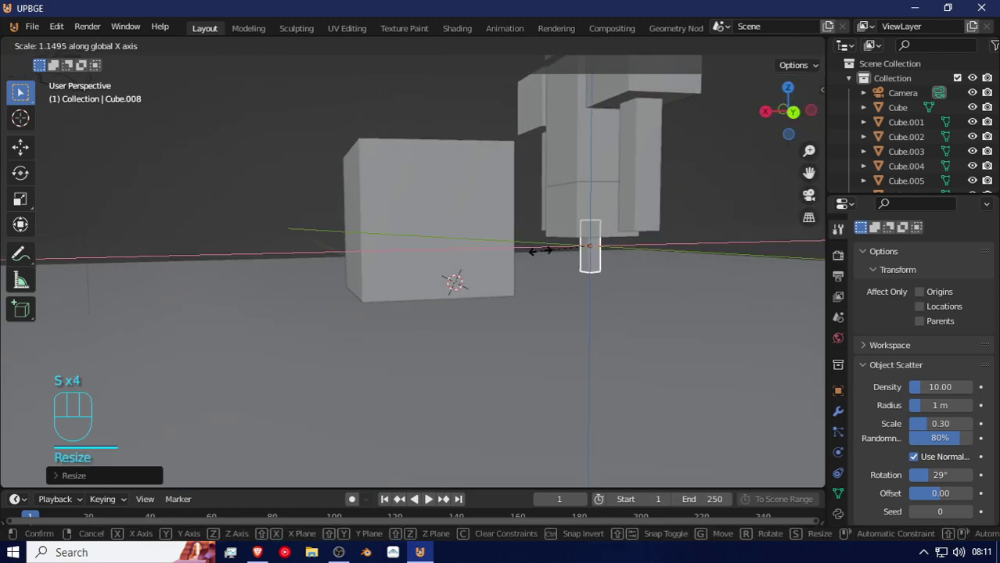
key(Escape)
key(s)
key(shift+z)
click(559, 239)
Move the upper-leg block along Y to one side of the hips and place a duplicate about 0.3 m across along Y.
middle_drag(561, 229, 643, 234)
key(g)
key(y)
click(629, 228)
key(shift+d)
right_click(663, 223)
key(g)
key(y)
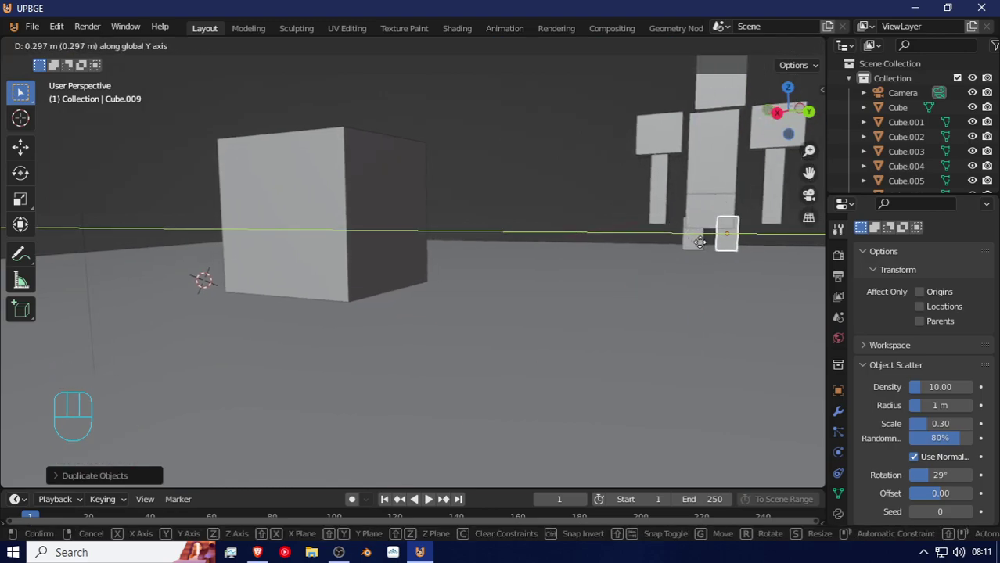
click(688, 247)
Duplicate both upper-leg blocks downwards along Z and stretch the copies along Z into long lower legs.
click(688, 247)
shift+click(724, 248)
key(shift+d)
click(704, 249)
key(g)
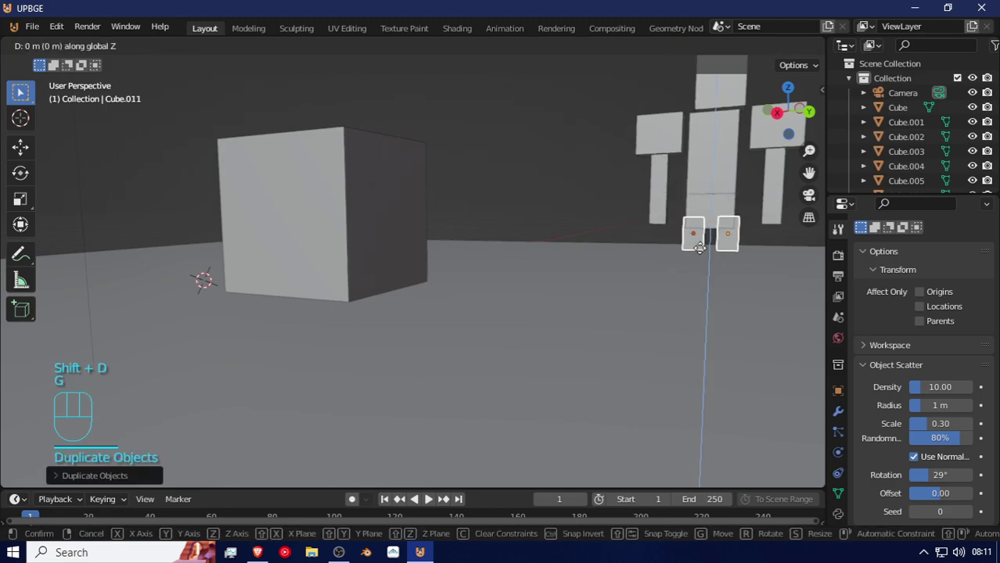
key(z)
click(697, 283)
key(s)
key(z)
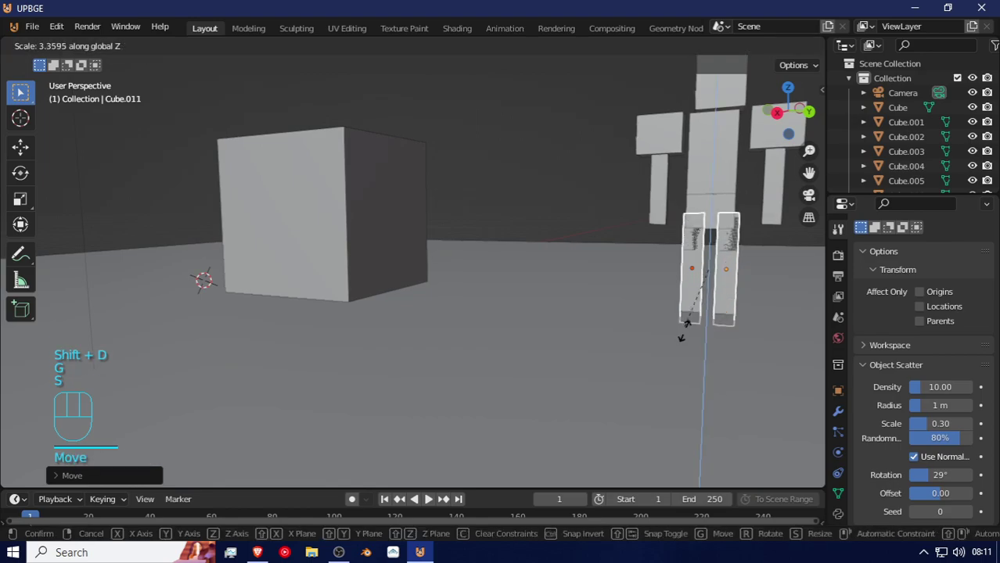
click(678, 361)
key(s)
key(z)
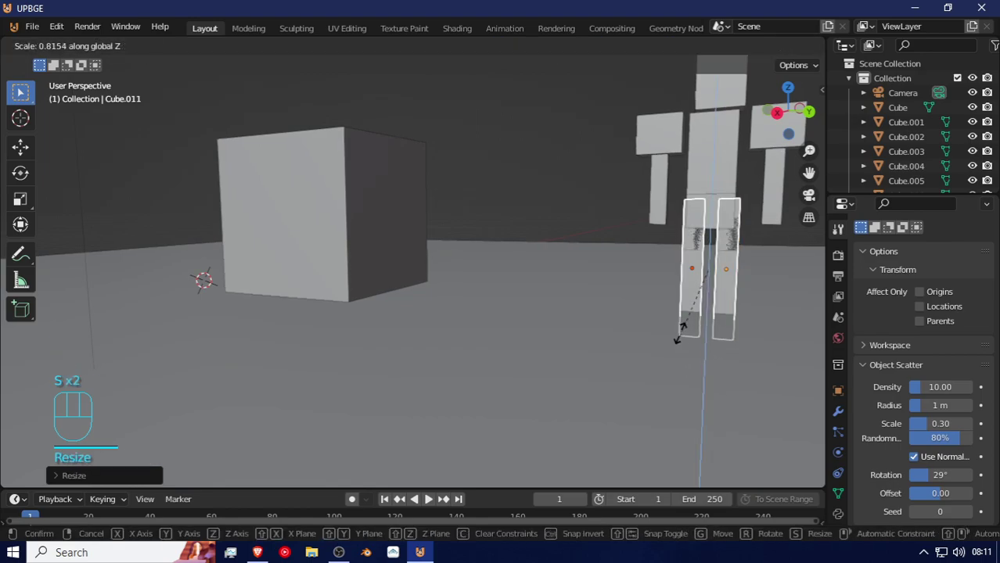
click(686, 315)
Shorten both lower legs to about 0.82 along Z and position them along Z directly beneath the upper-leg blocks.
key(g)
key(z)
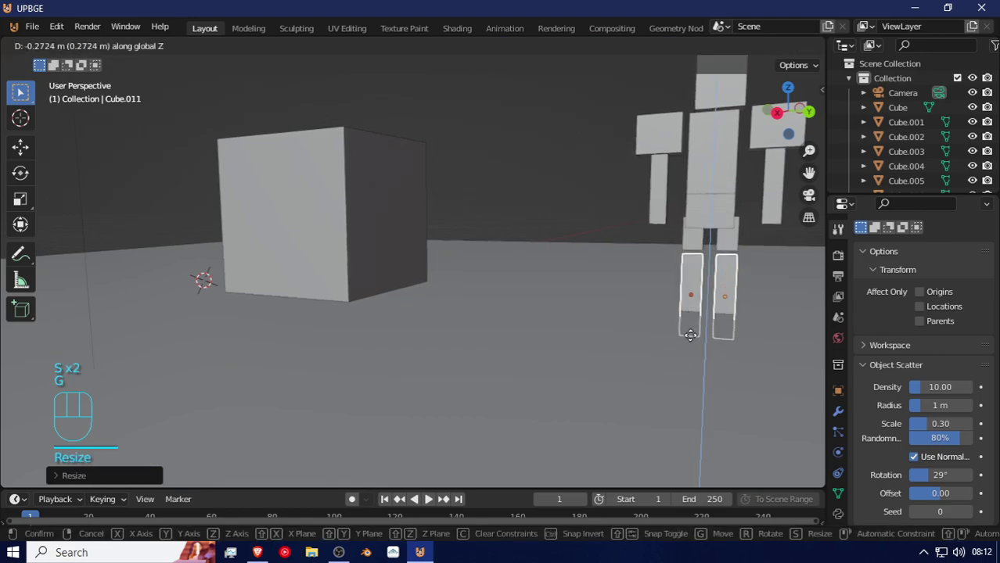
click(689, 334)
key(s)
key(z)
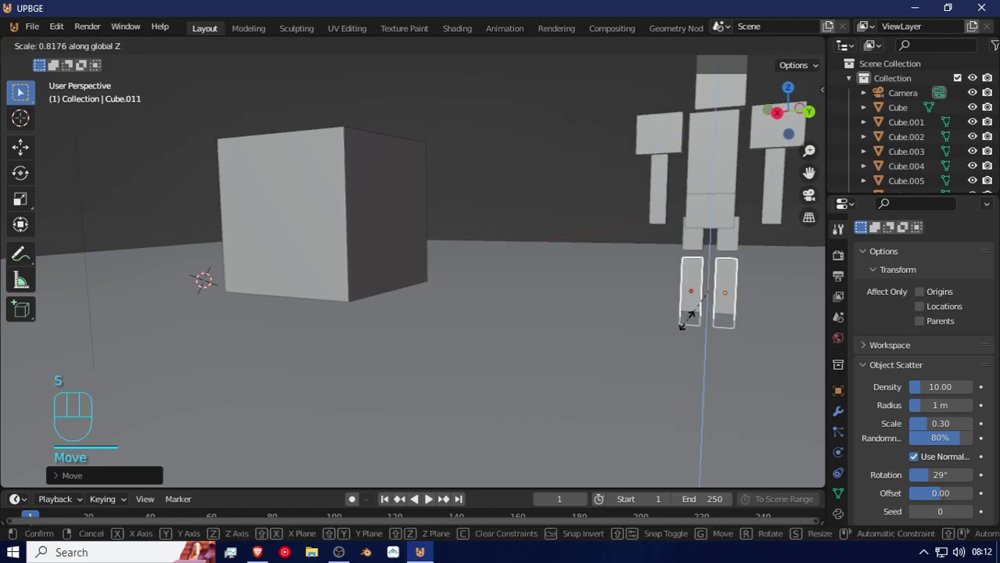
click(686, 328)
key(g)
key(z)
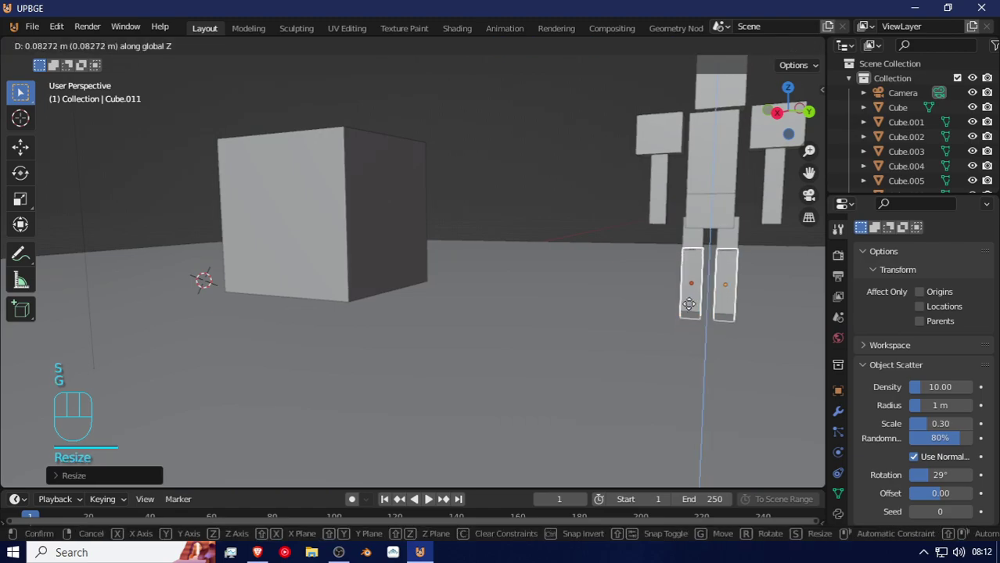
click(688, 304)
Select all the leg, hip, arm, shoulder, head and torso blocks and join them into a single object.
shift+click(705, 243)
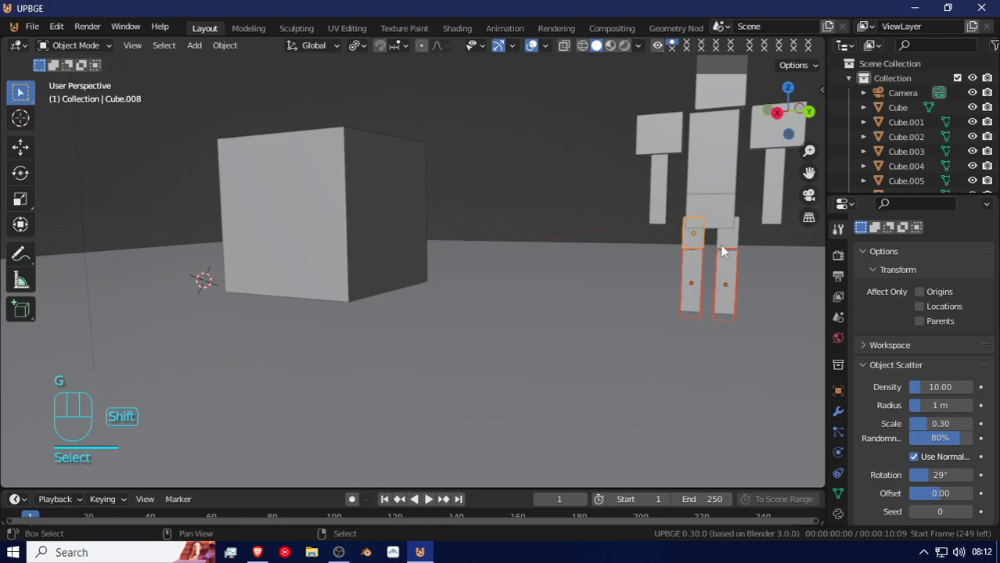
shift+click(656, 187)
shift+click(664, 118)
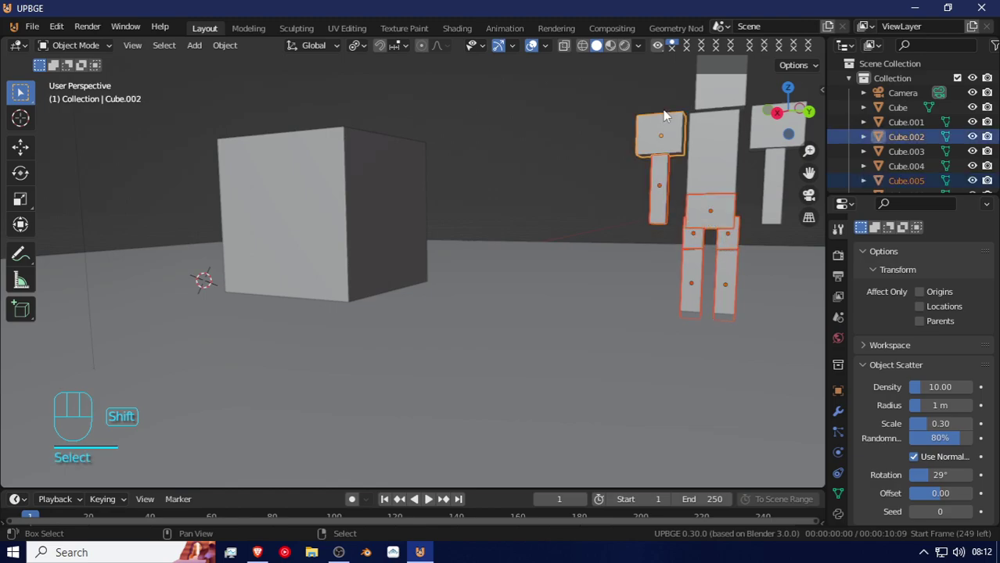
shift+click(766, 180)
shift+click(758, 135)
shift+click(723, 82)
shift+click(714, 141)
key(ctrl+j)
Move the joined character along Z so its feet stand on the floor plane.
middle_drag(714, 139, 699, 252)
key(g)
key(z)
click(659, 159)
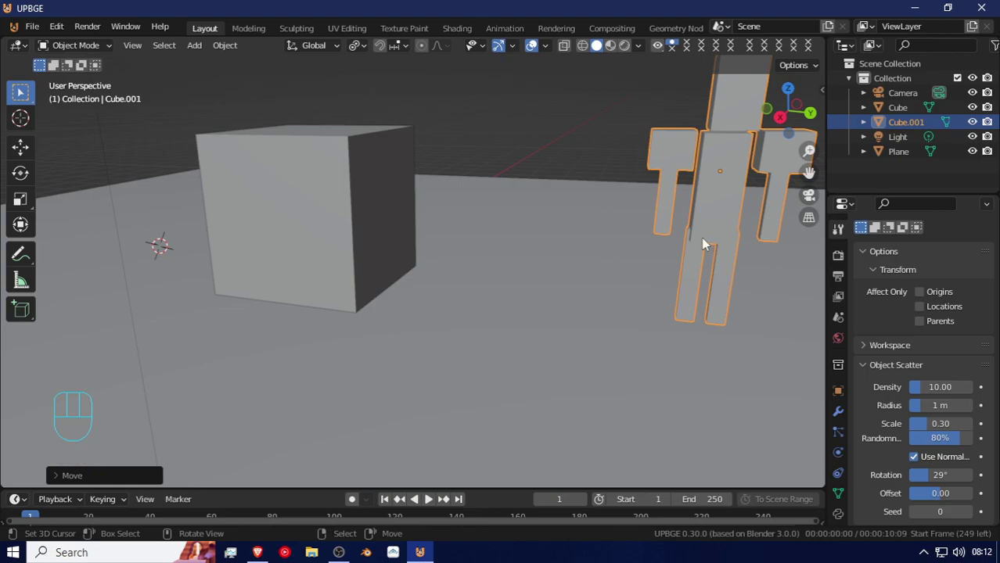
In Edit Mode, select the character's linked head geometry and shorten it along Z.
scroll(701, 238, down, 2)
middle_drag(657, 185, 631, 168)
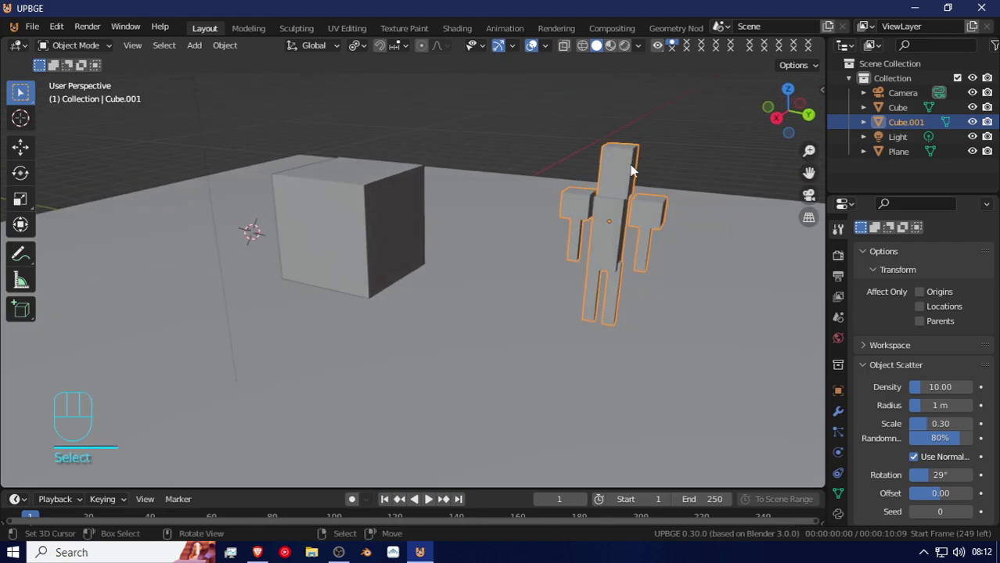
key(Tab)
key(ctrl+l)
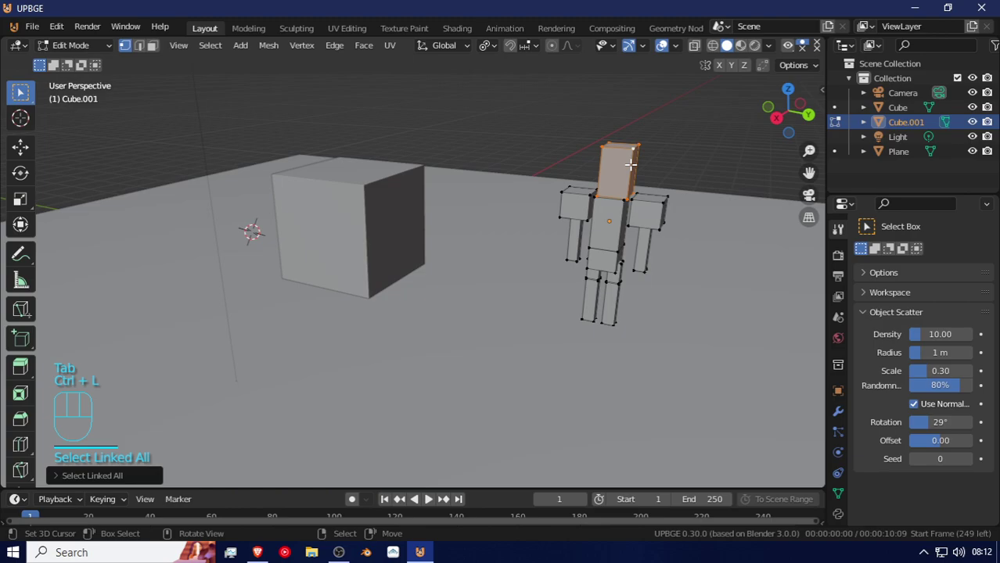
scroll(630, 168, up, 3)
shift+middle_drag(649, 195, 529, 193)
scroll(634, 223, up, 2)
shift+middle_drag(634, 224, 593, 183)
key(s)
key(z)
click(553, 202)
Raise the head along Z to leave a gap above the torso and shift it about -0.04 m along Y to centre it.
key(g)
key(z)
click(552, 205)
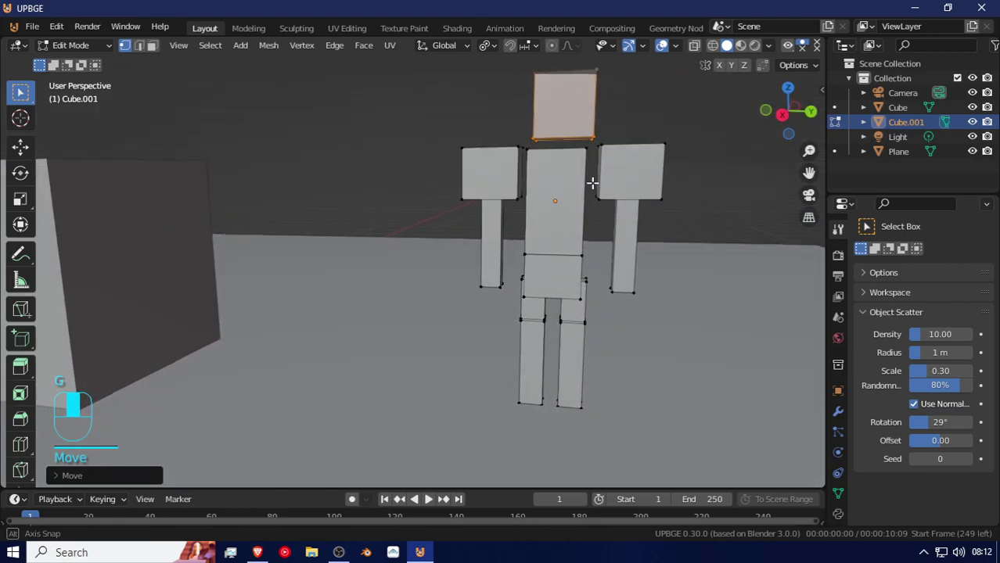
key(g)
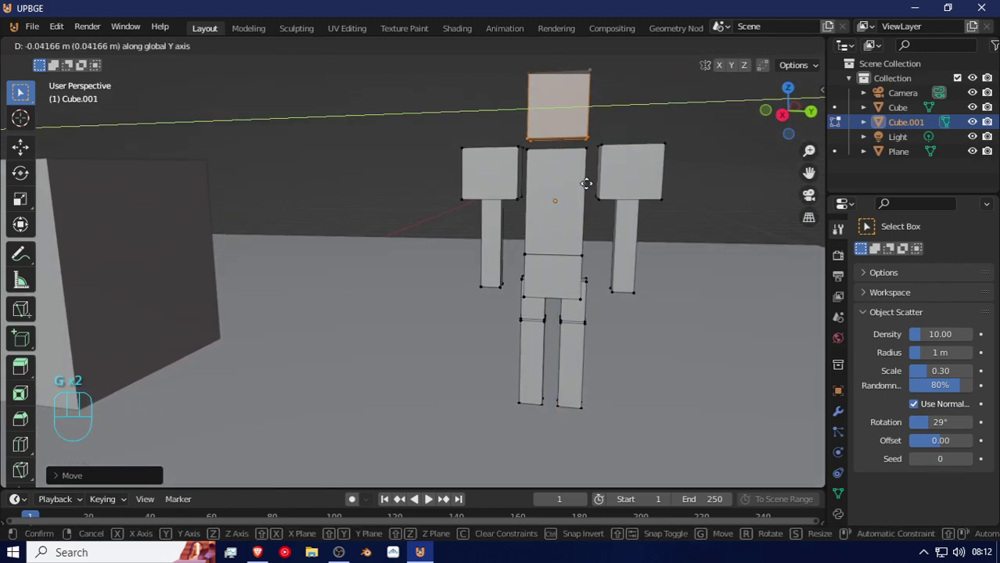
click(588, 183)
Duplicate the head downwards along Z, shrink the copy into a neck between head and torso, and return to Object Mode.
key(shift+d)
right_click(573, 158)
key(g)
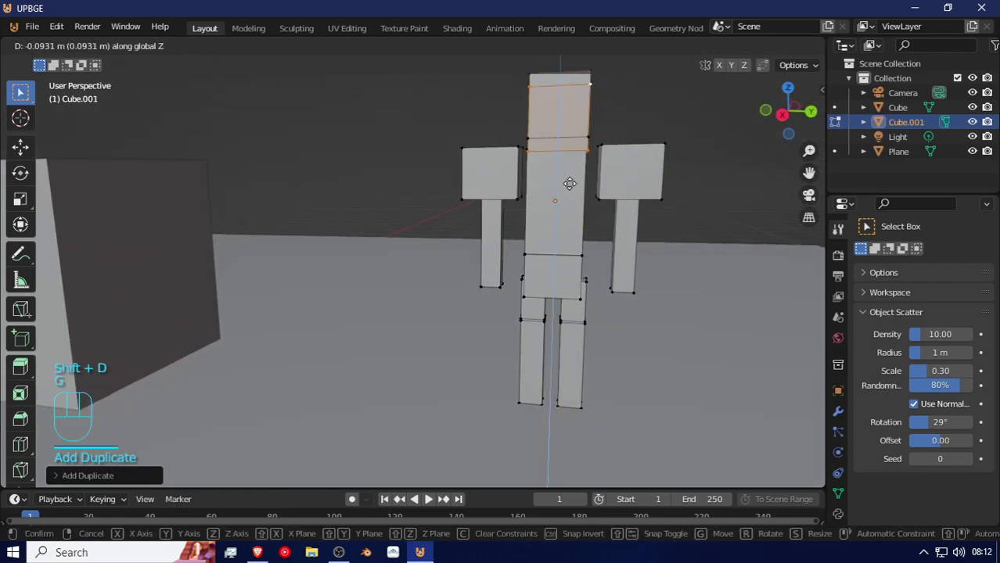
key(s)
click(569, 175)
middle_drag(563, 208, 593, 213)
key(Tab)
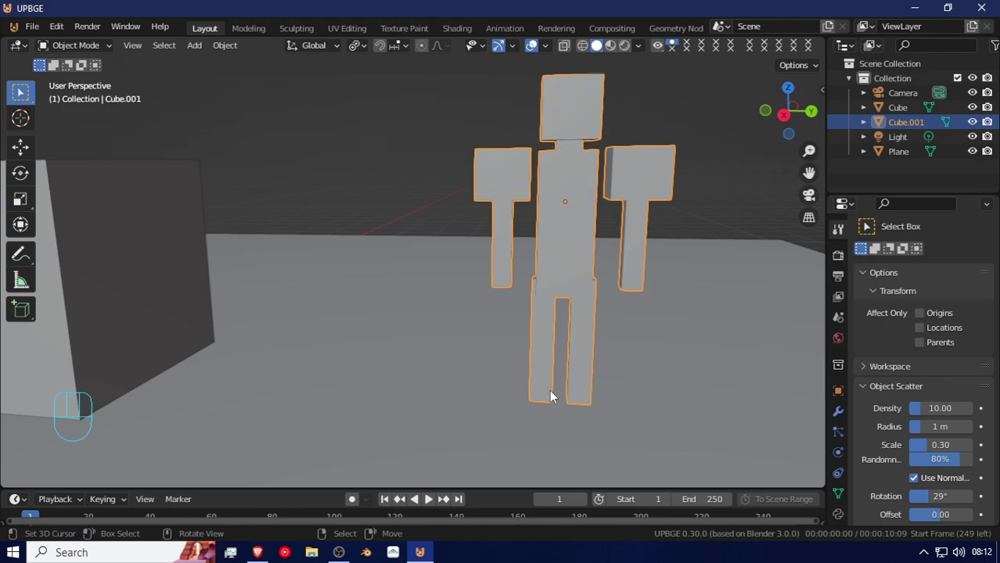
In Edit Mode, select the bottom faces of both feet and snap the 3D cursor to them.
key(Tab)
scroll(551, 392, up, 8)
scroll(539, 370, up, 1)
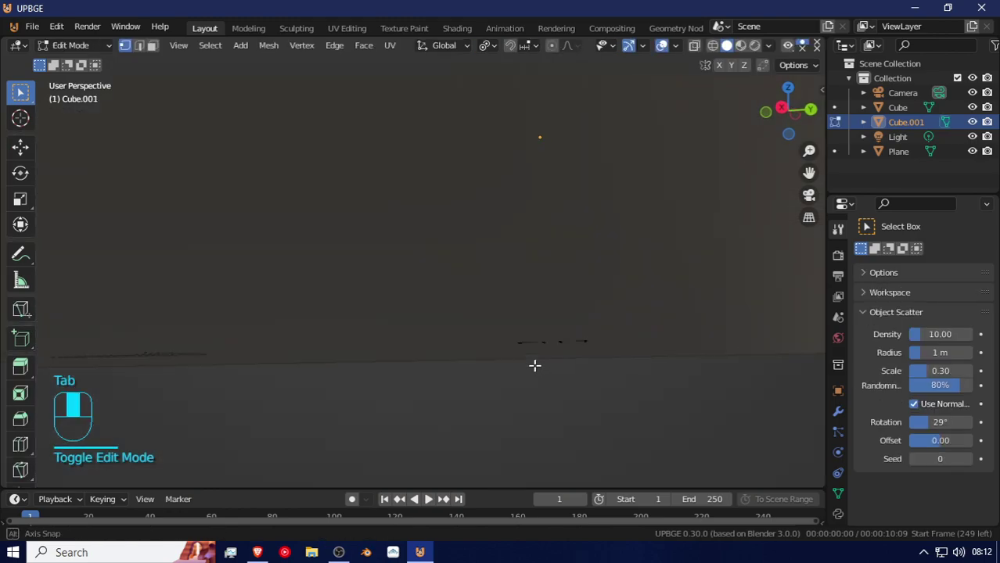
click(152, 45)
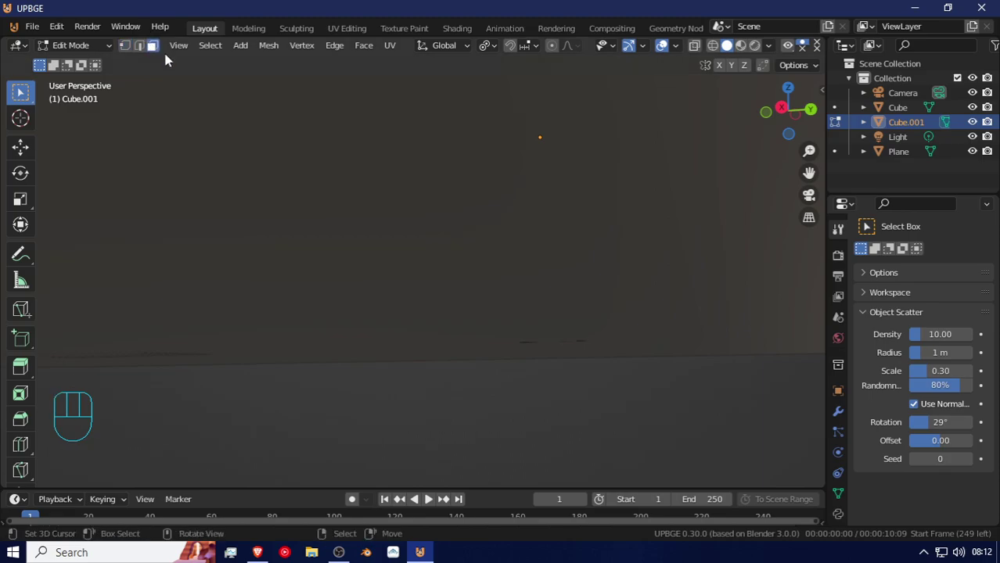
middle_drag(468, 317, 455, 304)
click(506, 310)
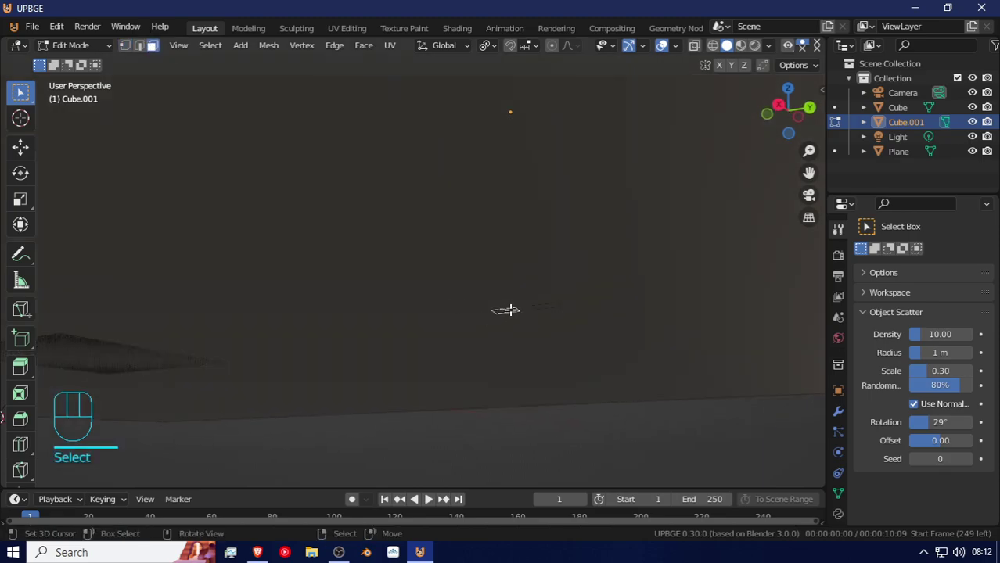
shift+click(548, 307)
key(shift+s)
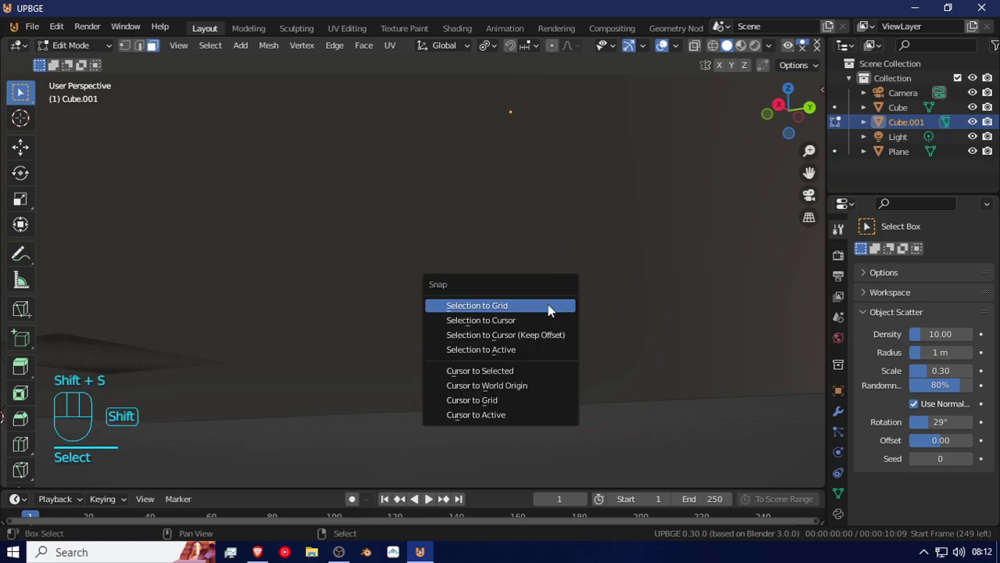
click(511, 372)
scroll(487, 292, down, 5)
key(w)
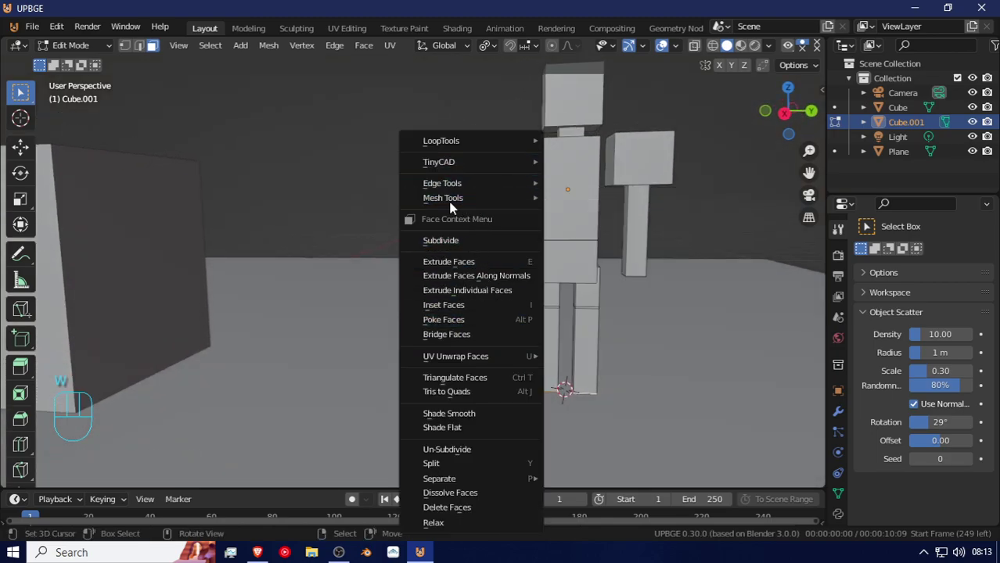
key(space)
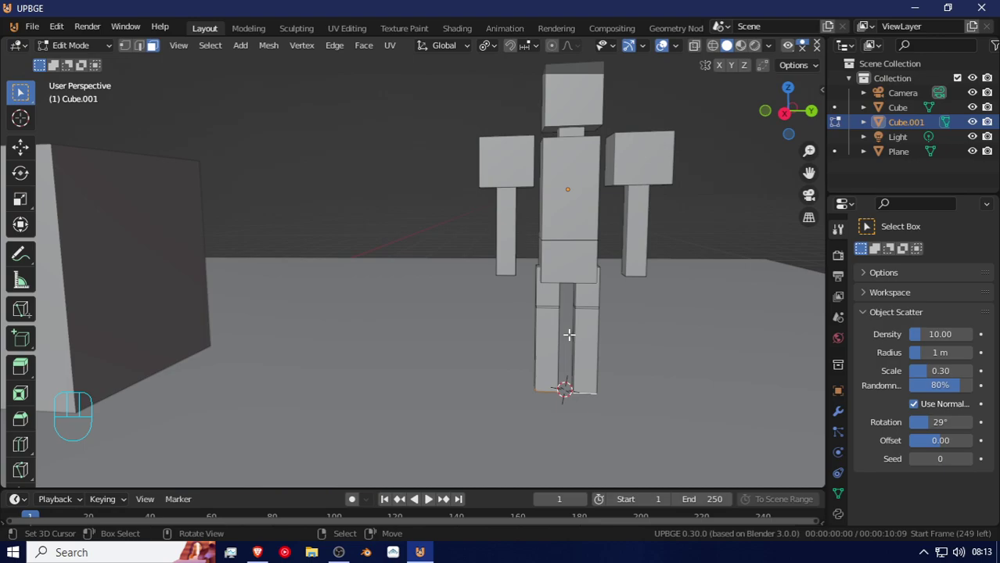
key(space)
key(w)
mouse_move(483, 147)
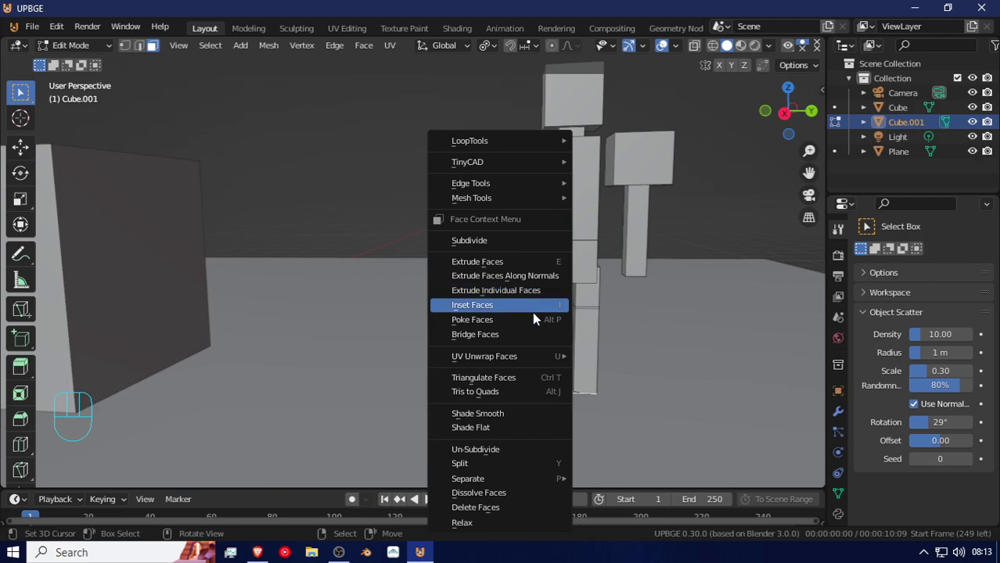
mouse_move(532, 358)
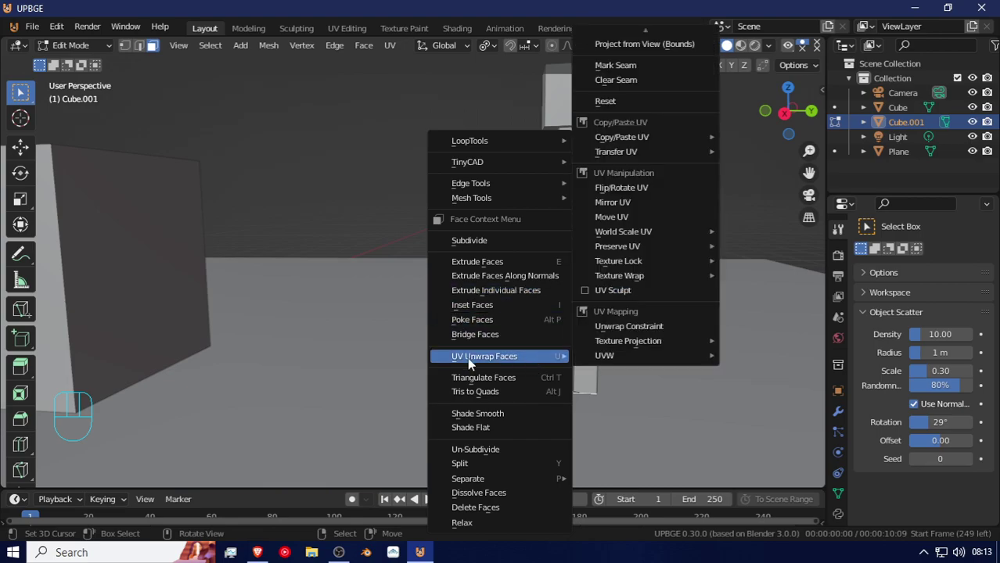
key(Escape)
key(space)
click(630, 270)
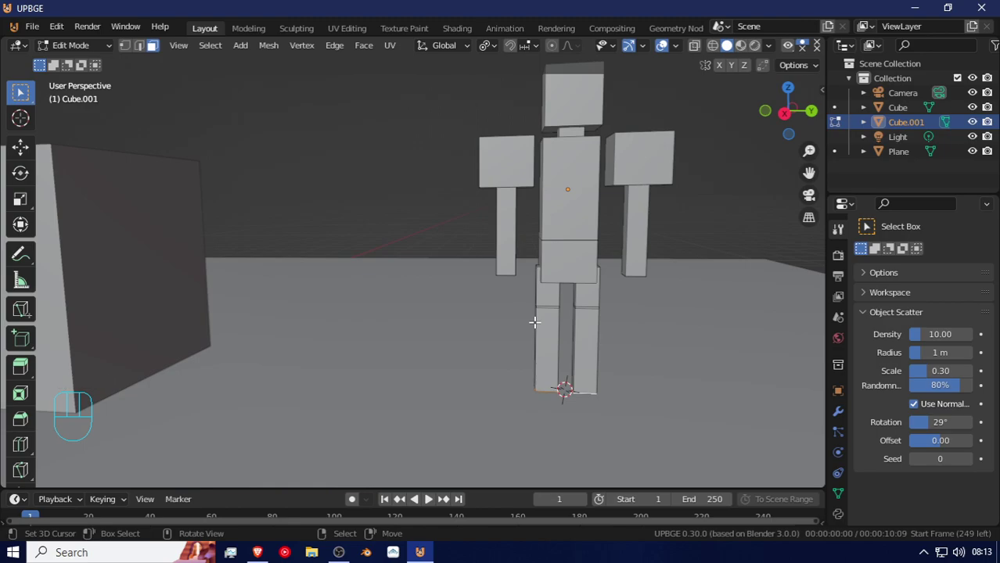
In Object Mode, set the character's origin to the 3D cursor between the feet.
key(Tab)
key(space)
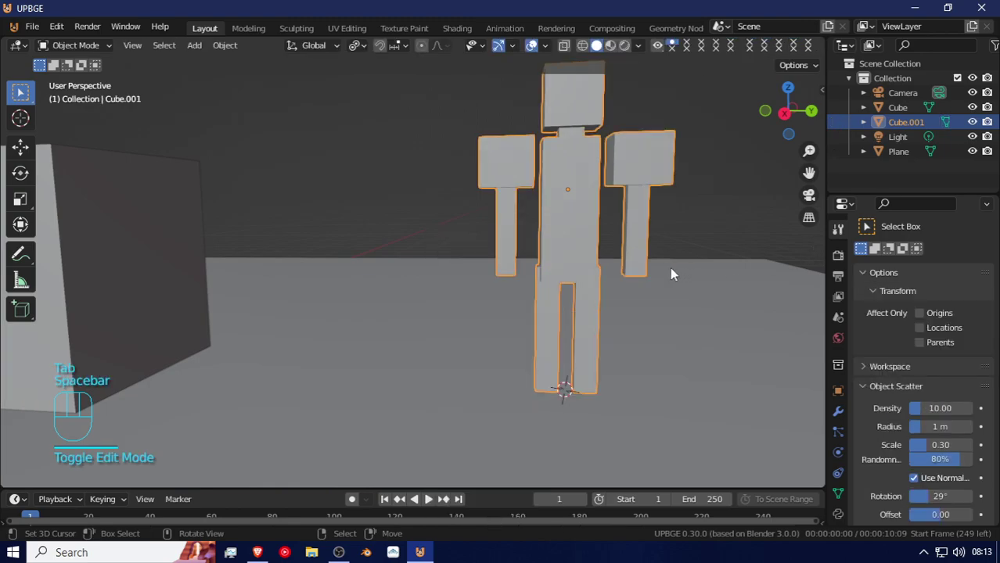
key(w)
mouse_move(610, 259)
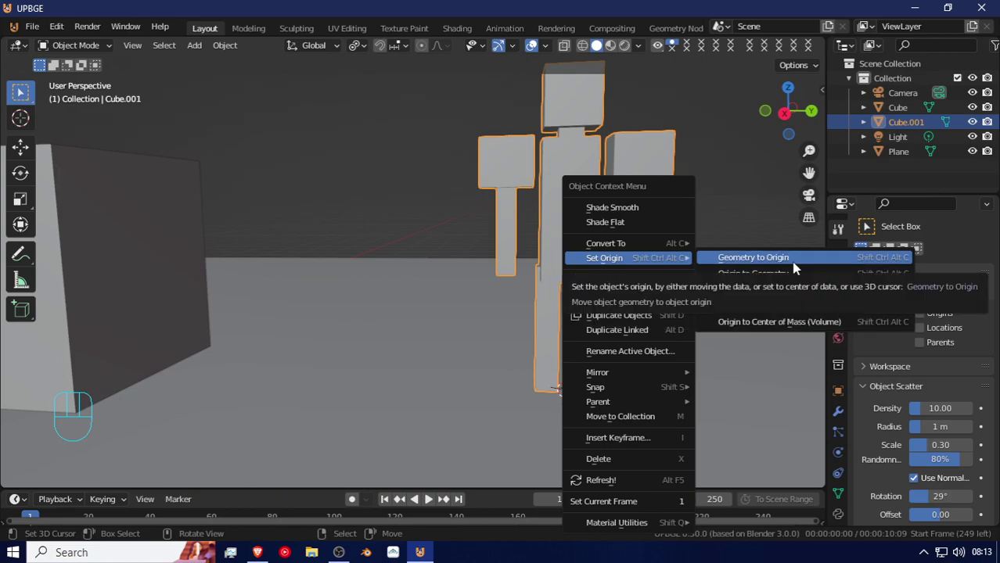
click(802, 291)
middle_drag(647, 329, 575, 323)
key(s)
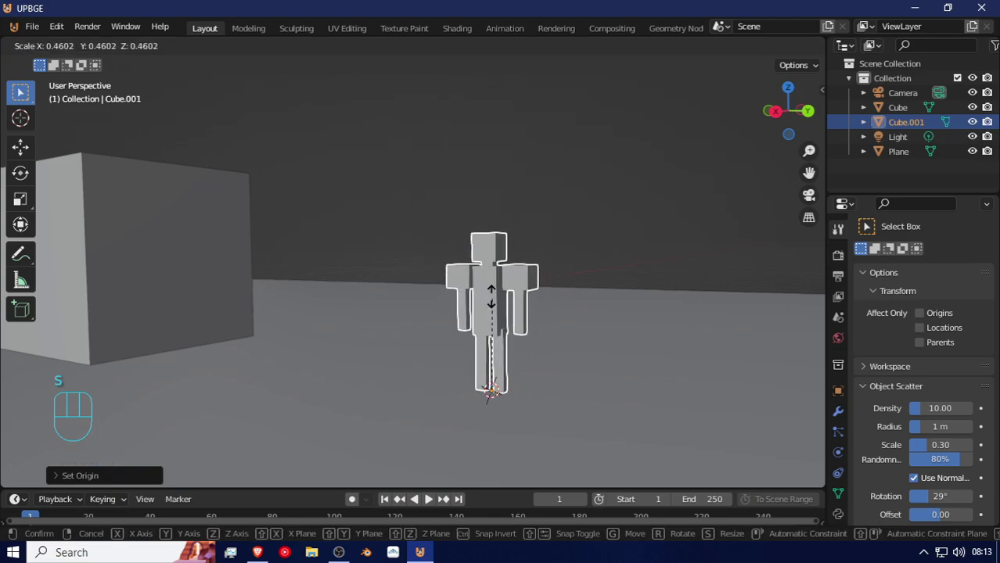
click(476, 305)
Clear the character's location so it sits at the world origin, inside the cube.
scroll(475, 305, down, 4)
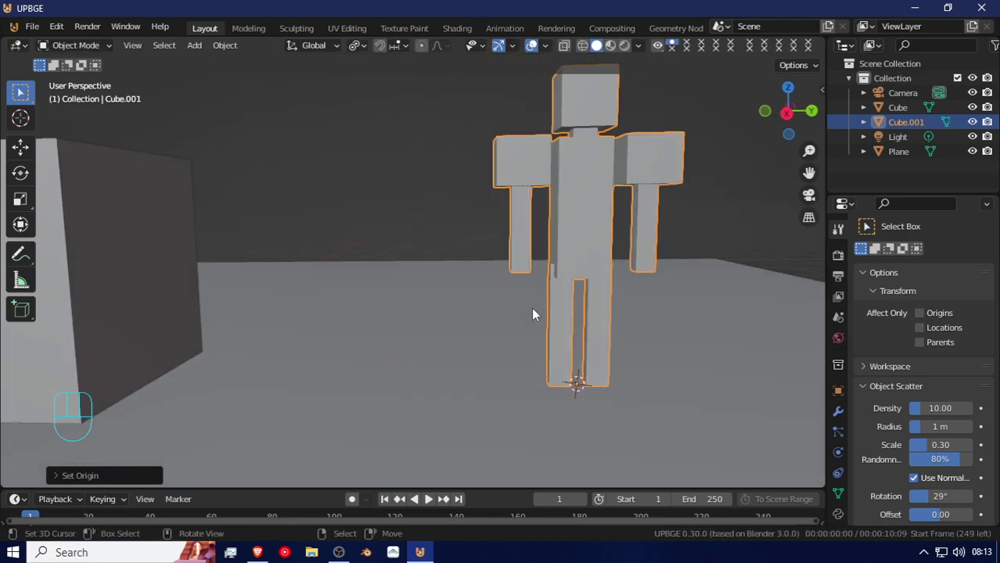
middle_drag(536, 278, 500, 267)
key(alt+g)
Scale the cube down to about 0.73 in X and Y with Z locked, narrowing it around the character.
click(312, 251)
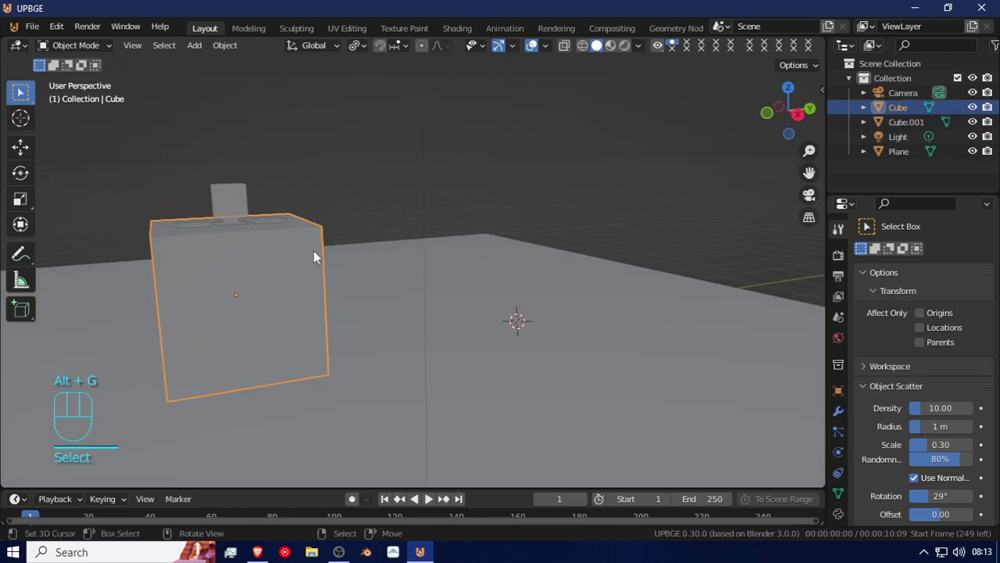
middle_drag(288, 226, 317, 239)
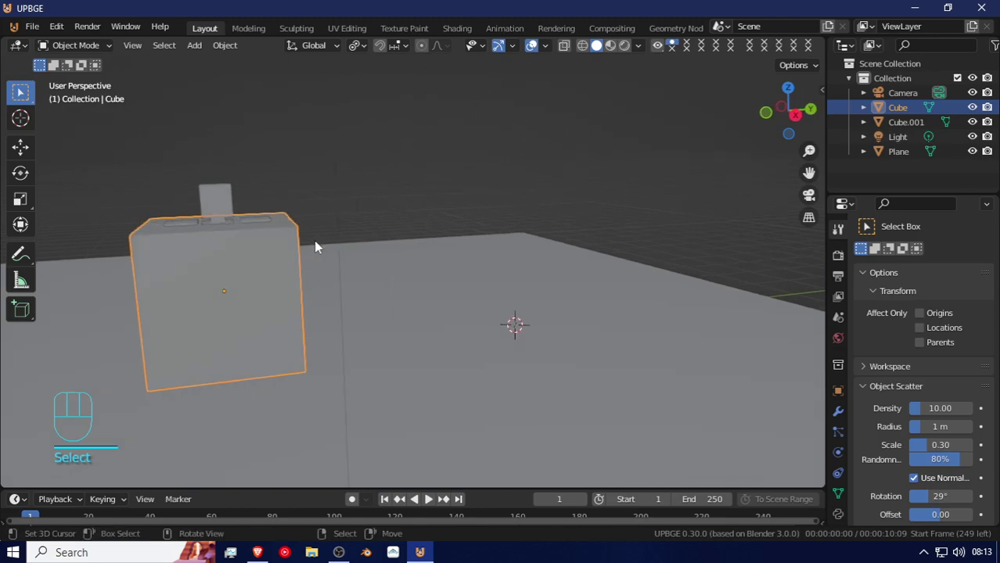
key(s)
key(shift+z)
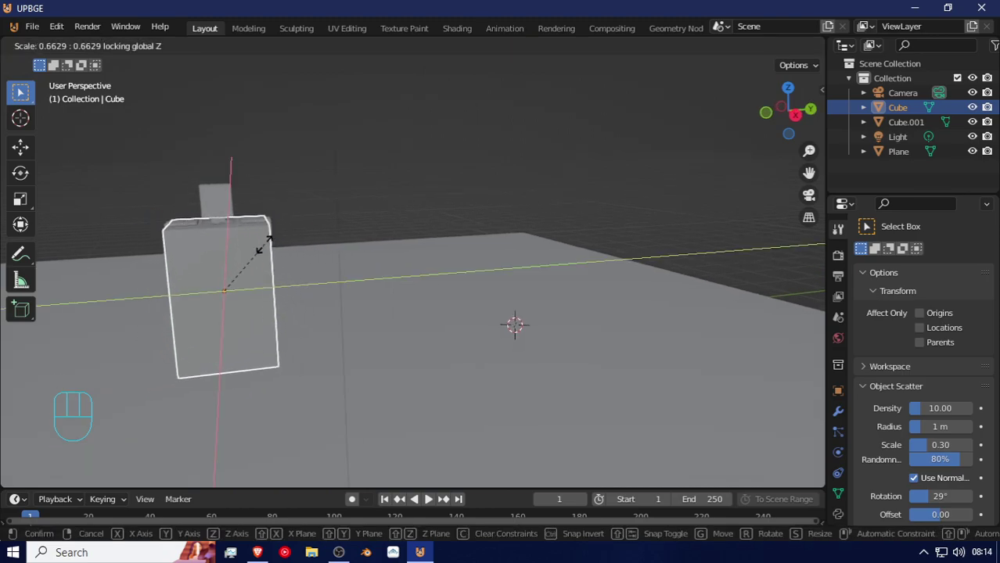
click(278, 242)
In Edit Mode, snap the 3D cursor to the cube's bottom face, and return to Object Mode.
middle_drag(249, 259, 248, 291)
key(Tab)
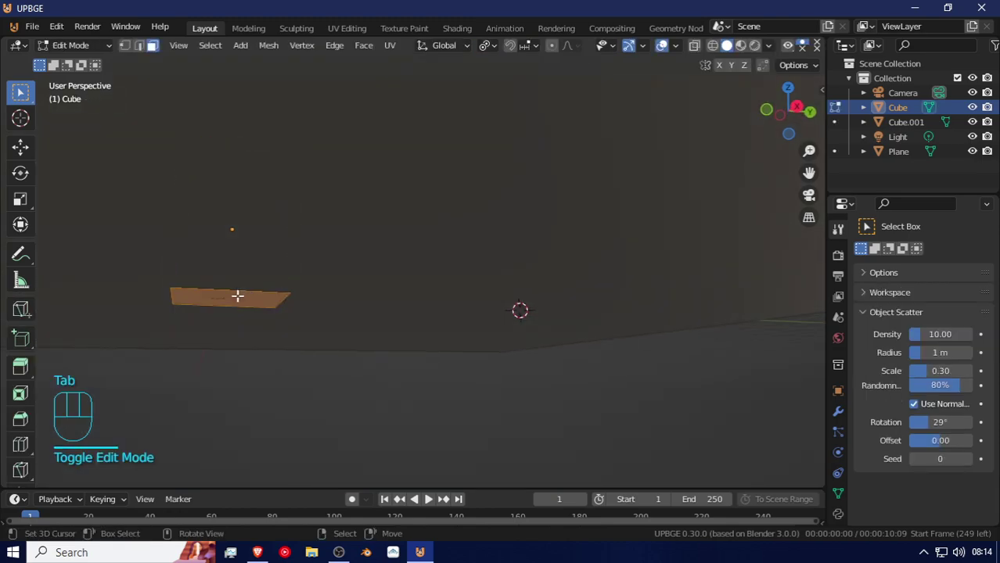
click(236, 298)
key(shift+s)
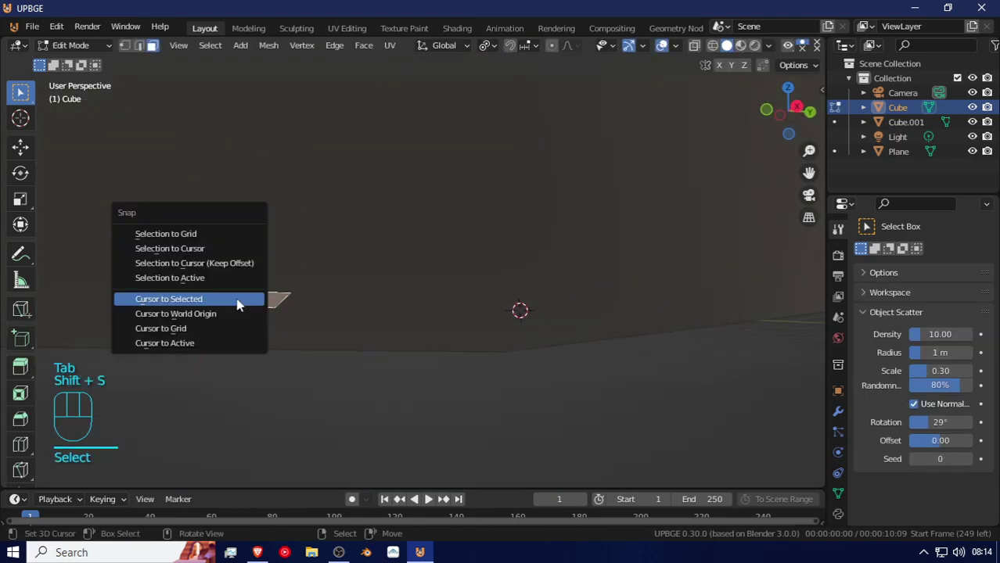
click(238, 298)
key(Tab)
Set the cube's origin to the 3D cursor at the centre of its base.
key(w)
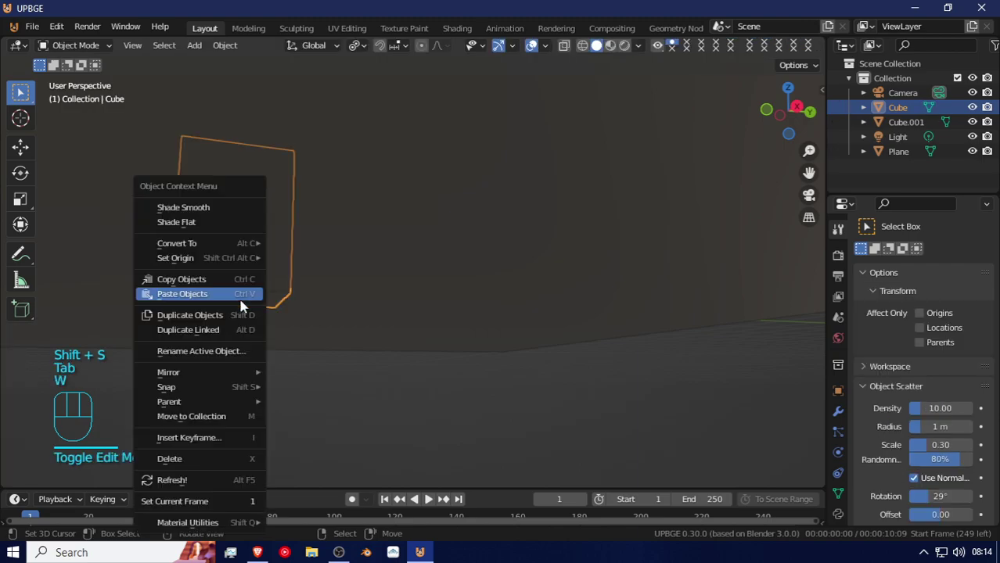
key(q)
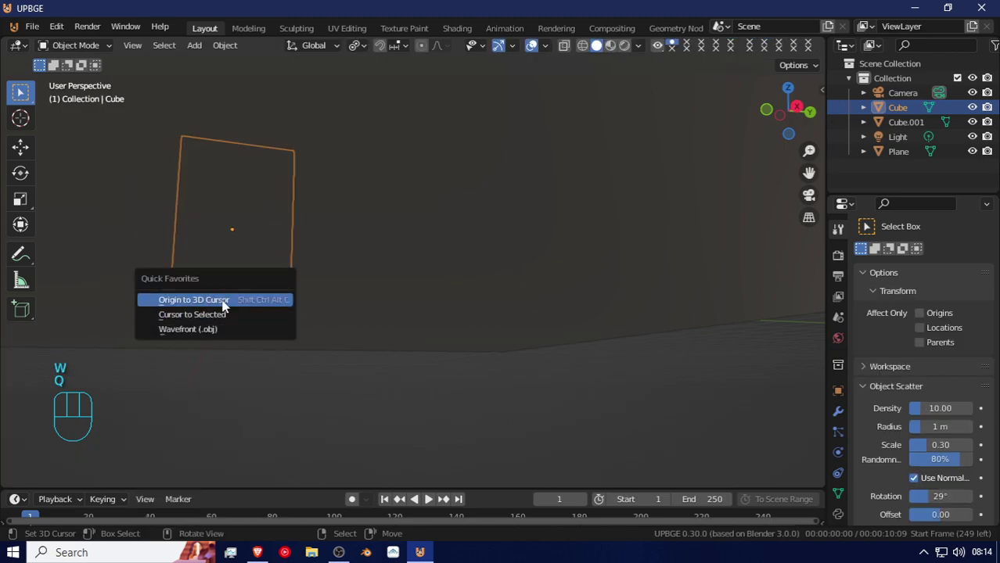
click(229, 302)
Scale the cube up along Z to about 1.29 so it covers the character's full height.
middle_drag(246, 277, 251, 327)
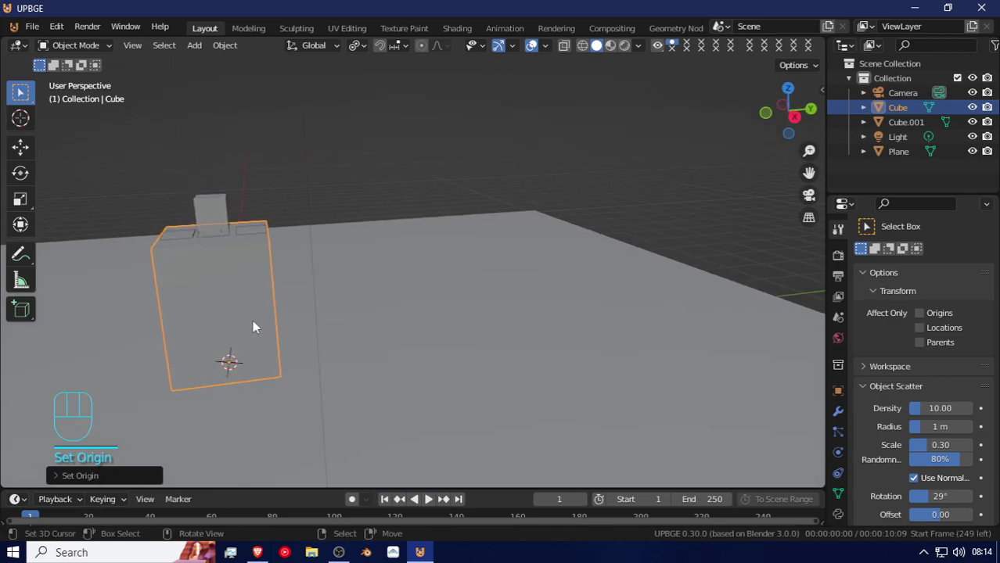
key(s)
key(z)
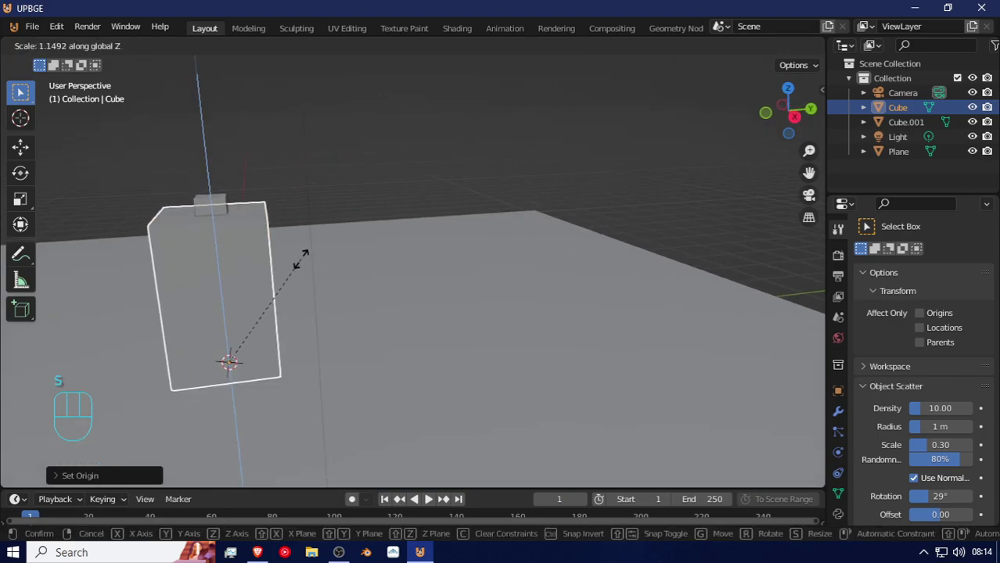
click(207, 257)
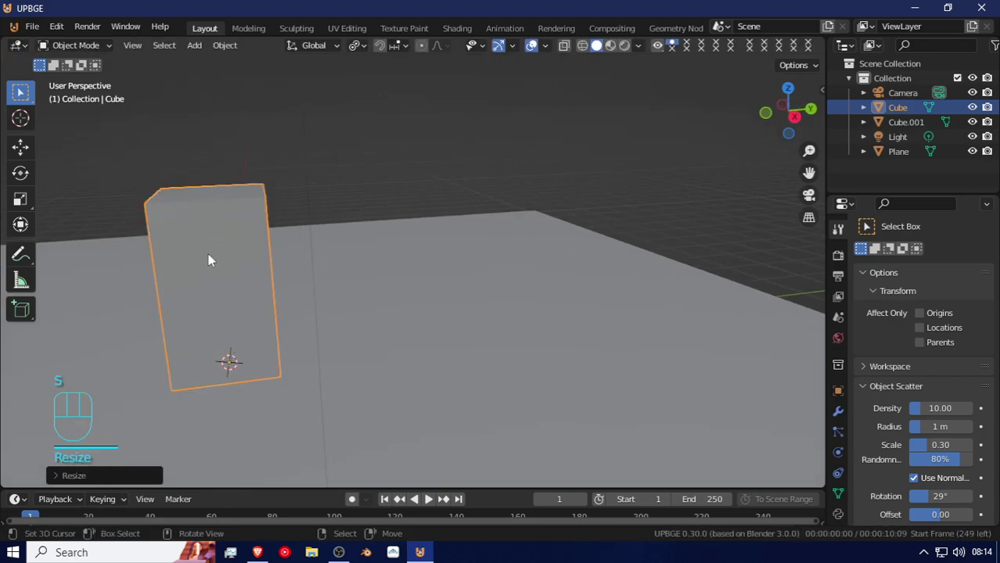
middle_drag(208, 256, 241, 259)
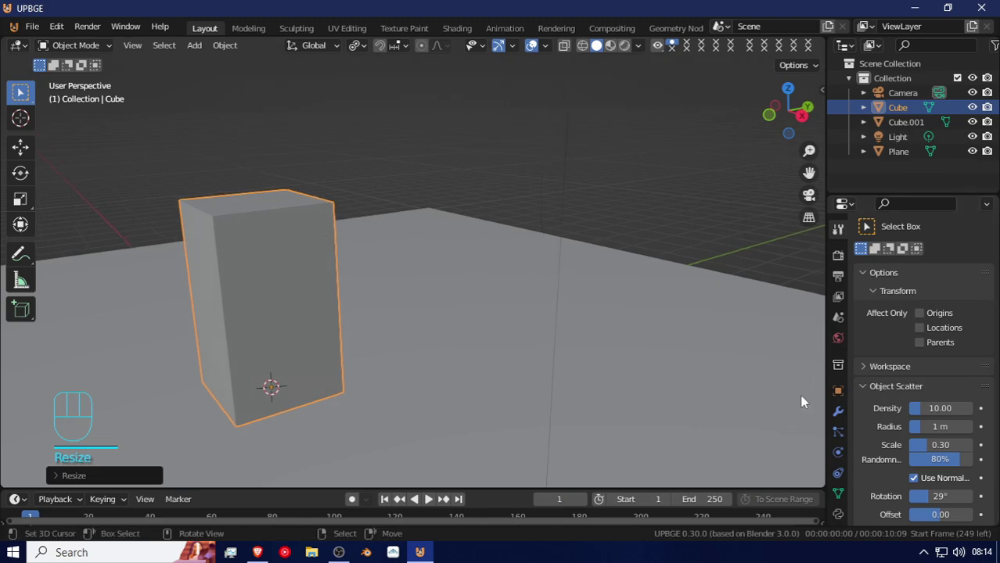
In the cube's object properties, set its viewport display to Wire.
scroll(835, 487, down, 3)
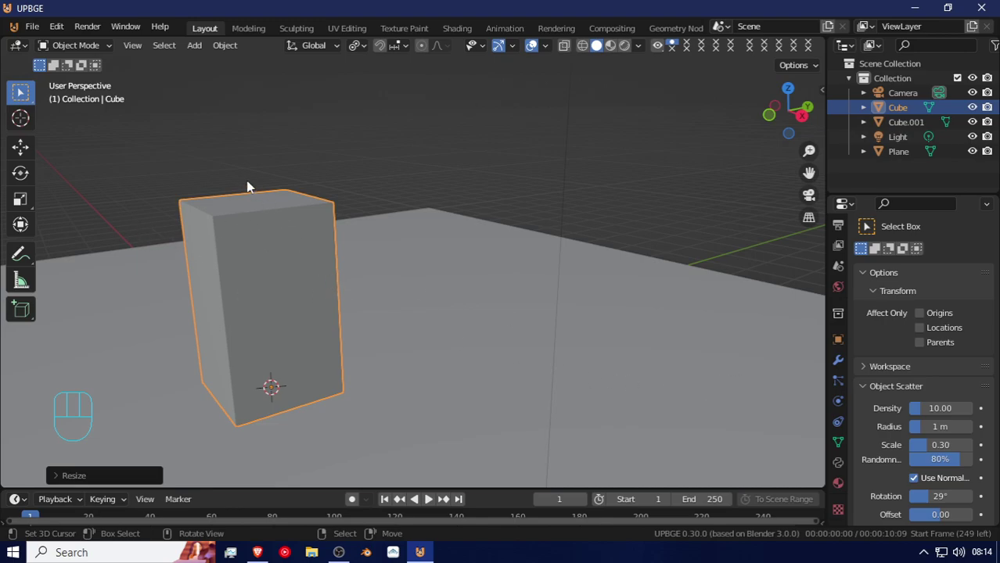
click(836, 339)
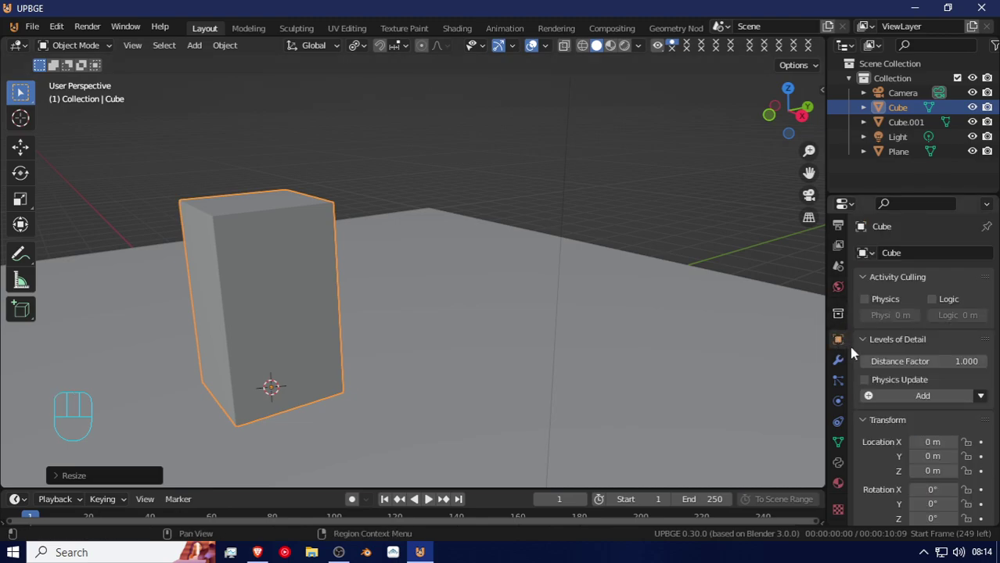
scroll(925, 452, down, 10)
scroll(899, 444, up, 5)
scroll(900, 444, down, 4)
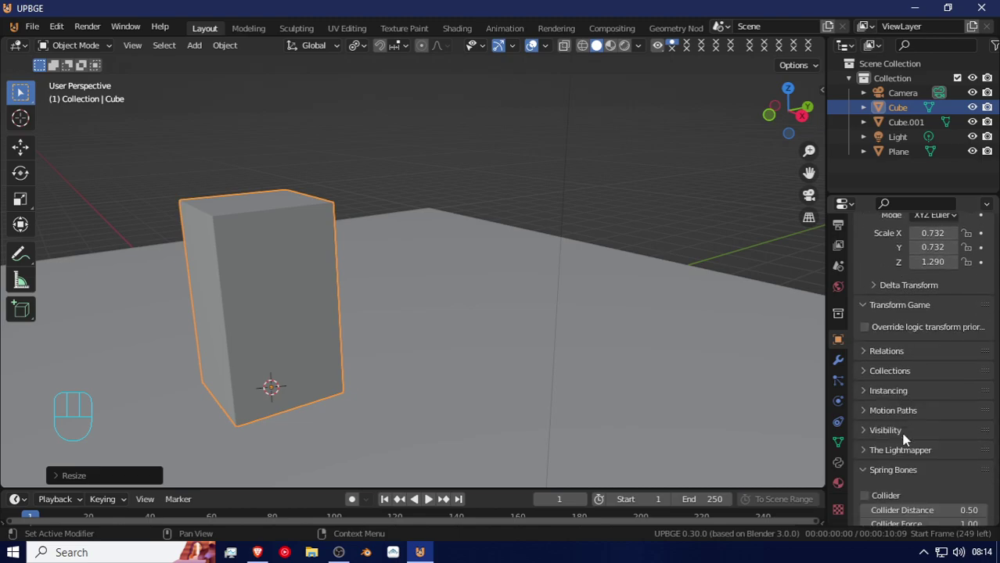
scroll(903, 440, down, 5)
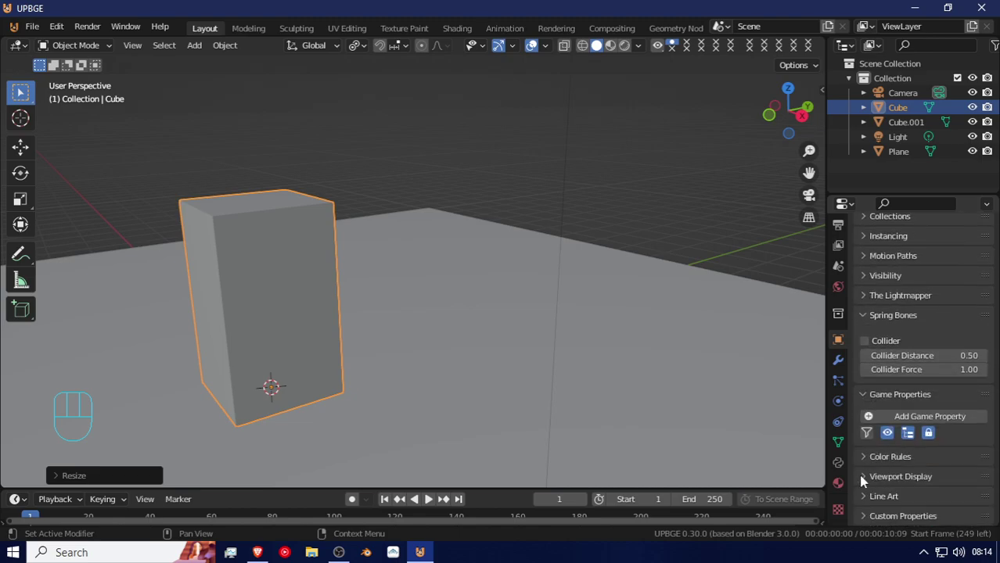
click(861, 476)
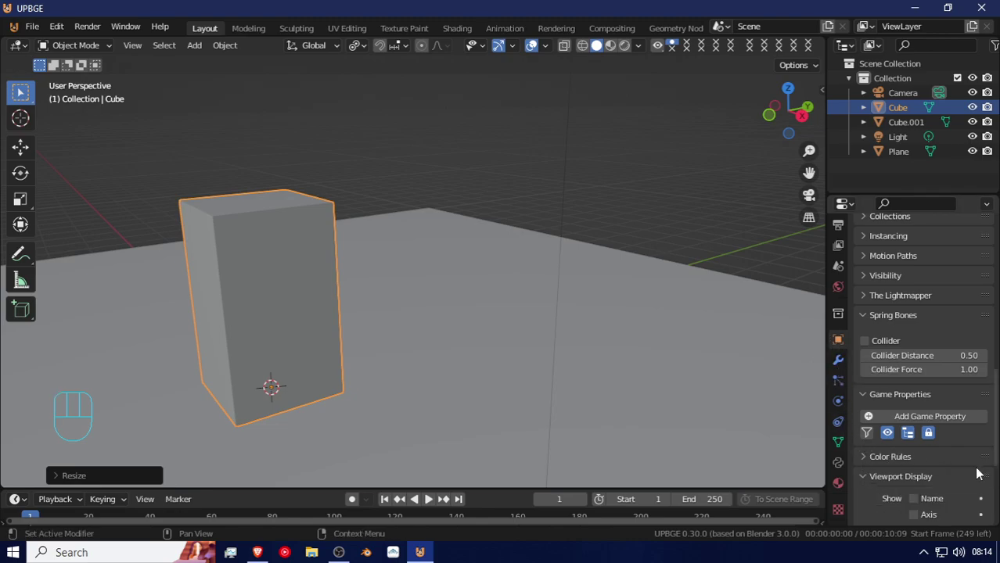
scroll(970, 470, down, 5)
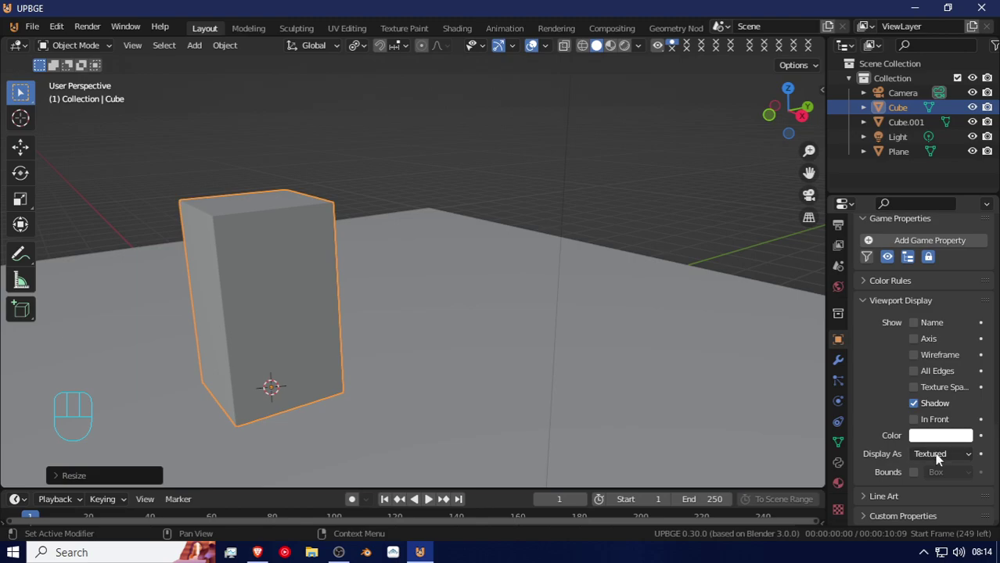
click(931, 455)
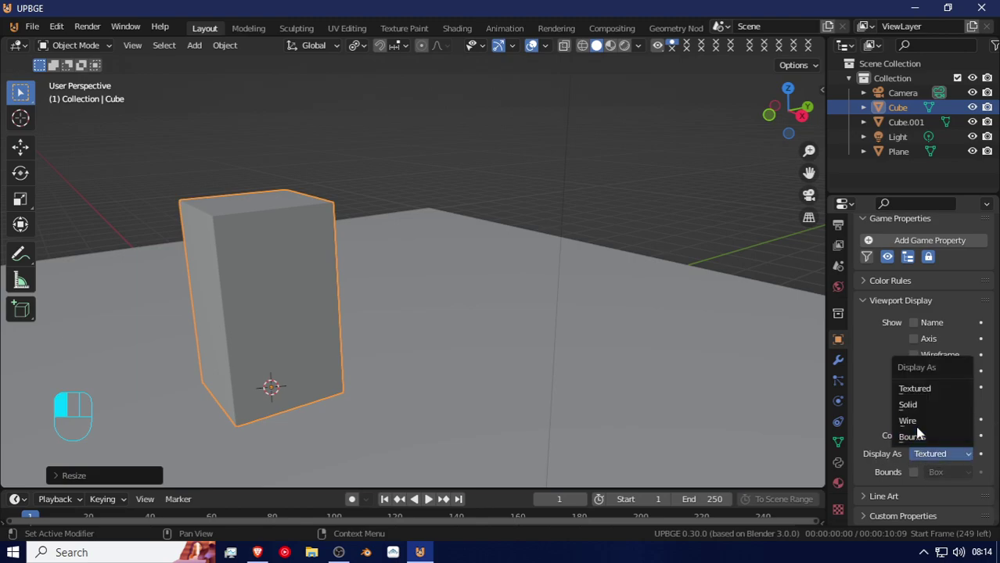
click(923, 420)
middle_drag(669, 321, 620, 315)
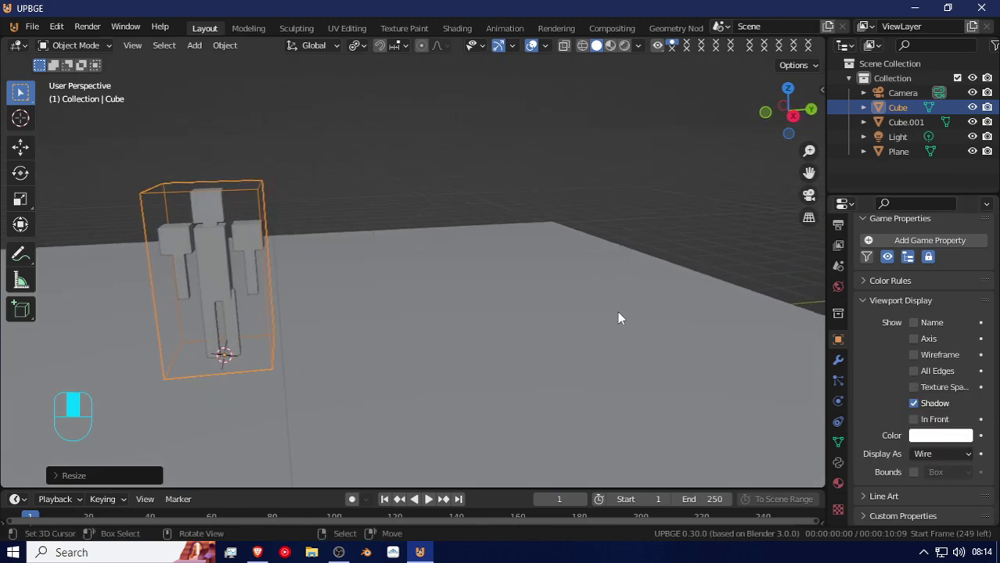
Parent the character to the wireframe cube with the Object option.
click(202, 266)
middle_drag(205, 263, 225, 257)
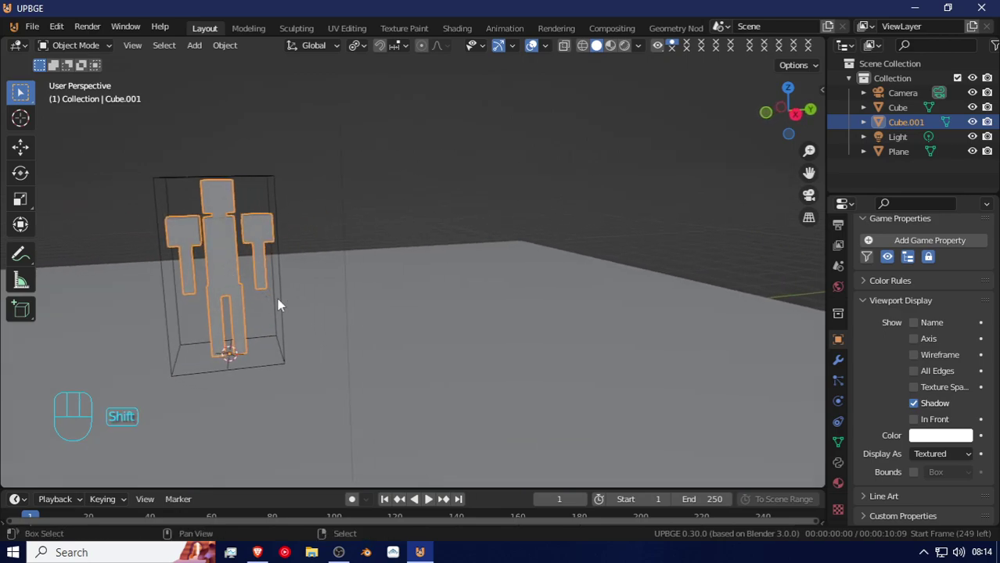
shift+click(280, 300)
click(230, 269)
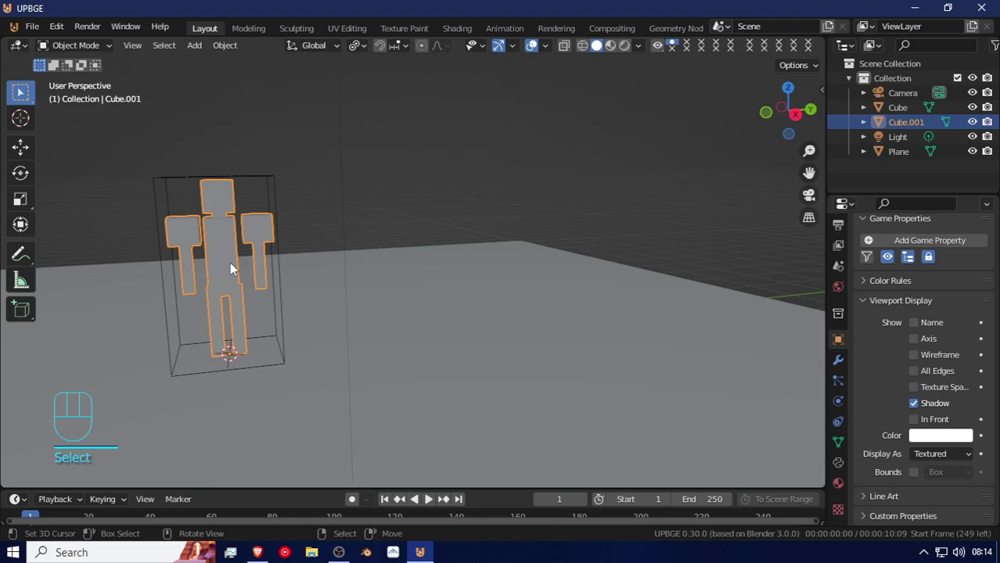
ctrl+click(276, 261)
key(ctrl+p)
click(276, 261)
shift+click(235, 230)
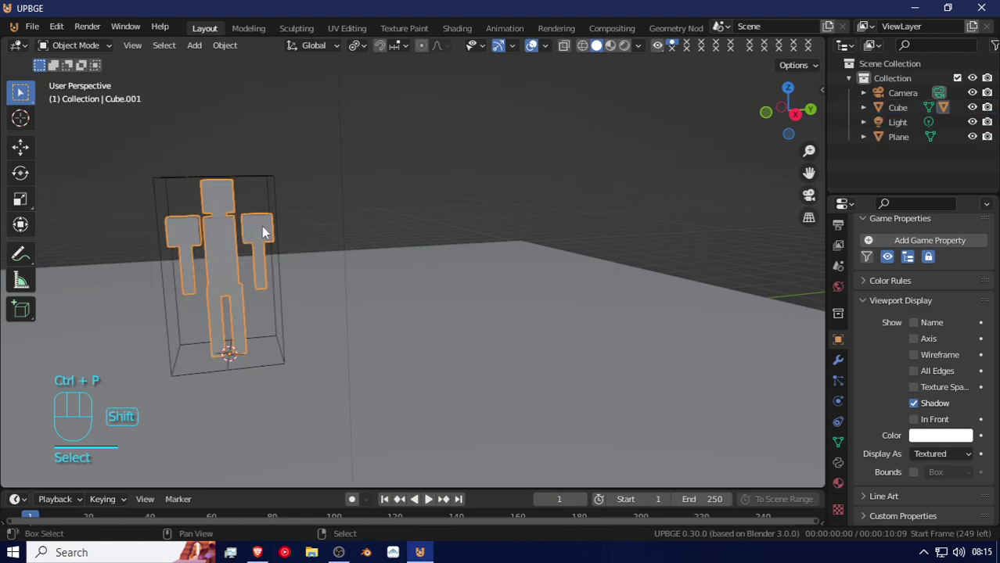
shift+click(277, 197)
key(ctrl+p)
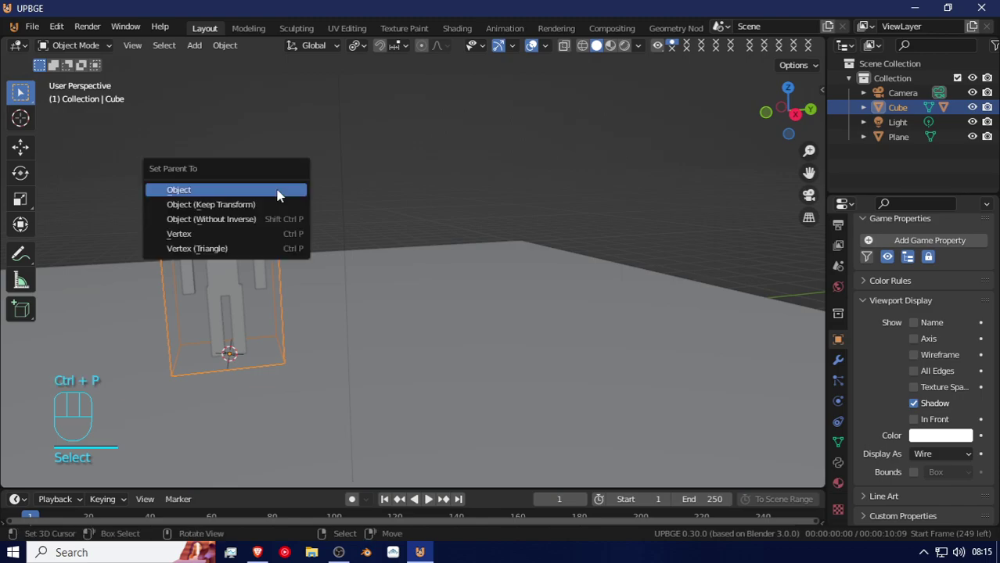
click(277, 192)
Try rotating and moving the cube and moving the character to check the parenting, cancelling each transform.
key(r)
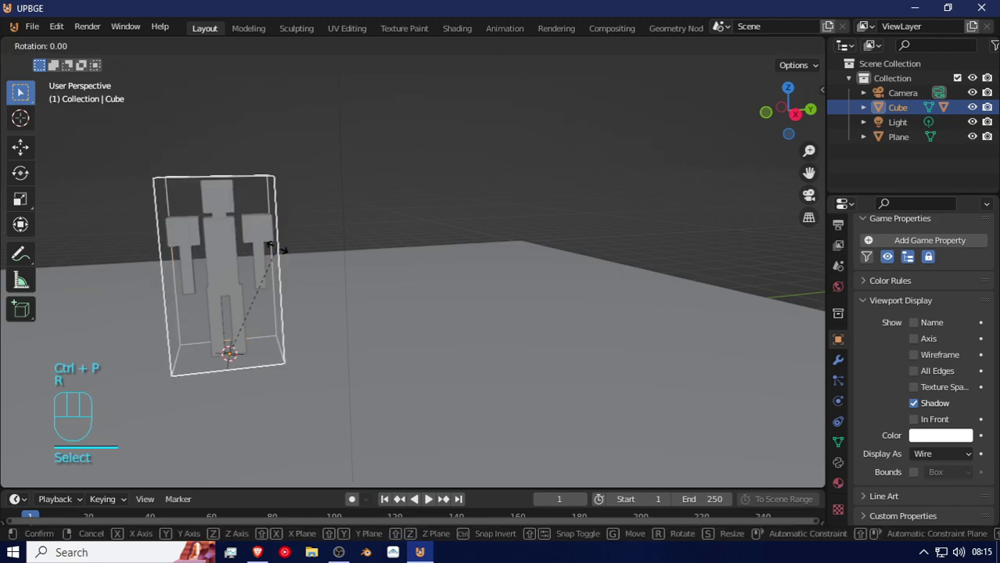
right_click(279, 235)
key(g)
right_click(215, 223)
click(215, 223)
key(g)
right_click(274, 227)
For the wireframe cube, enable Box collision bounds and set the game physics type to Dynamic.
click(264, 177)
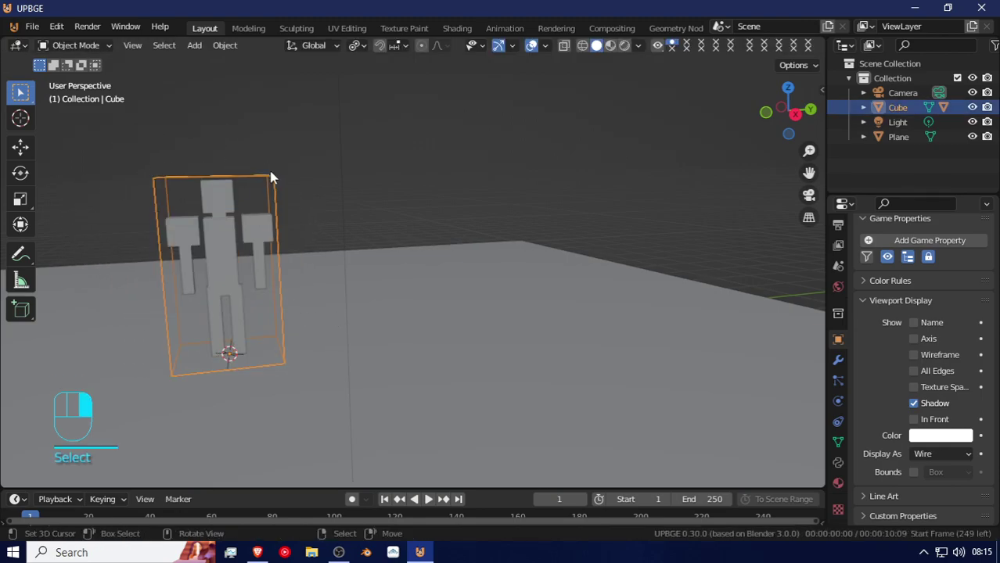
click(838, 402)
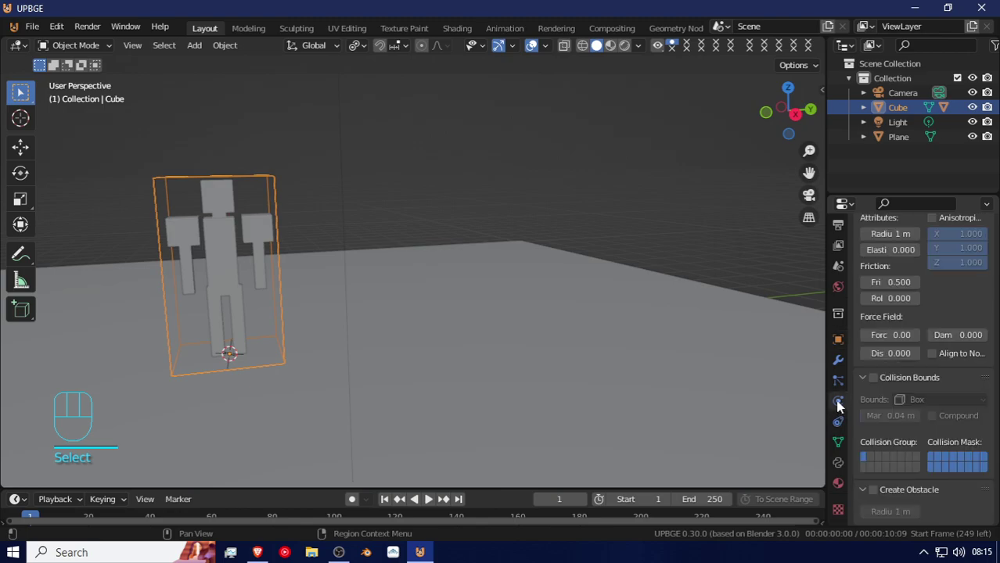
click(873, 379)
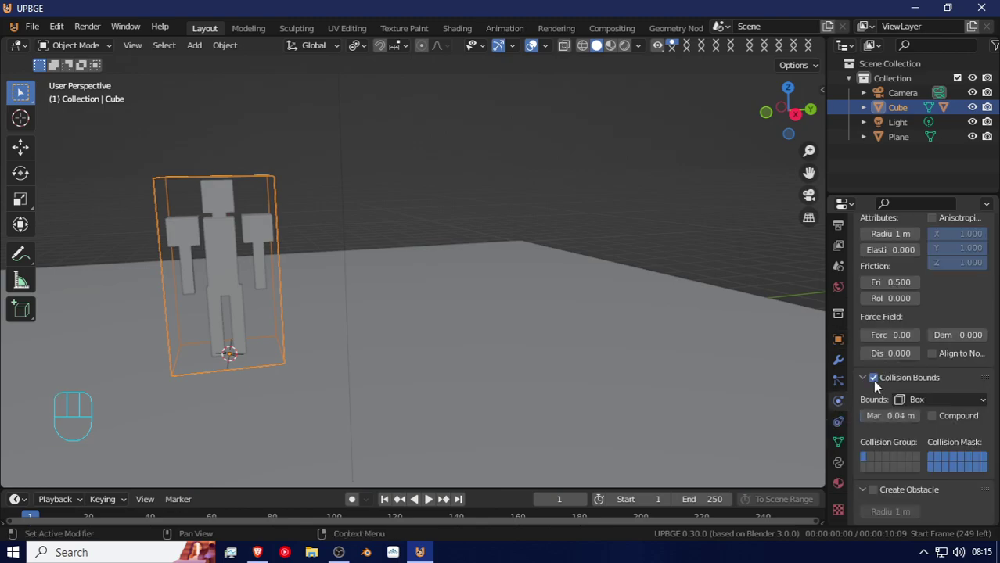
scroll(894, 374, up, 8)
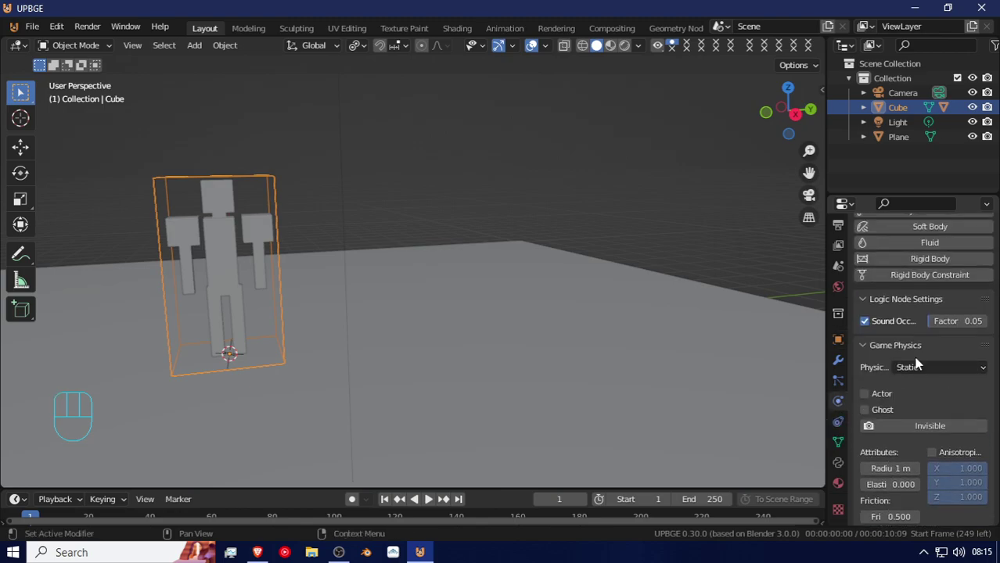
click(924, 367)
click(930, 416)
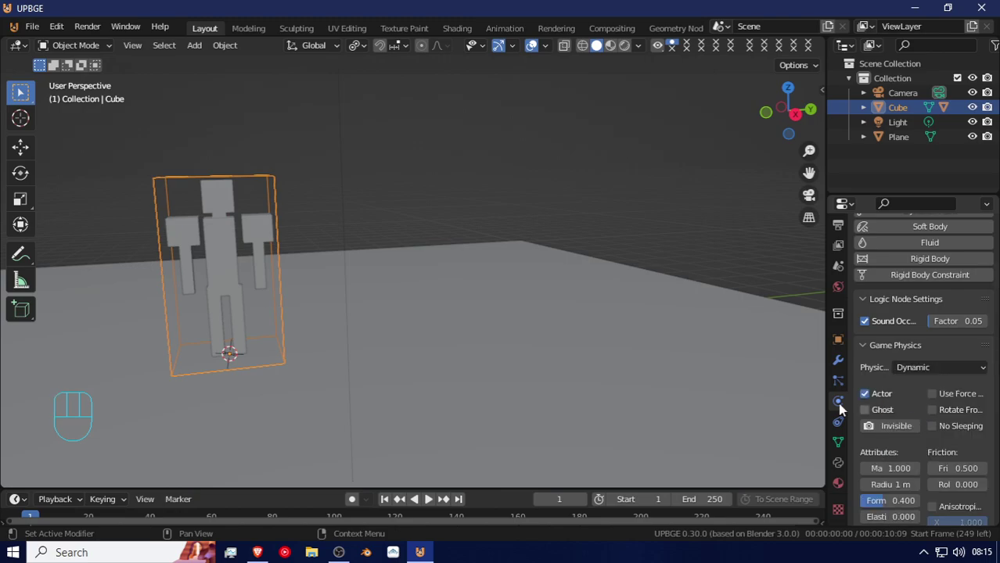
Select the character, run the game briefly in the viewport, and stop it.
click(266, 234)
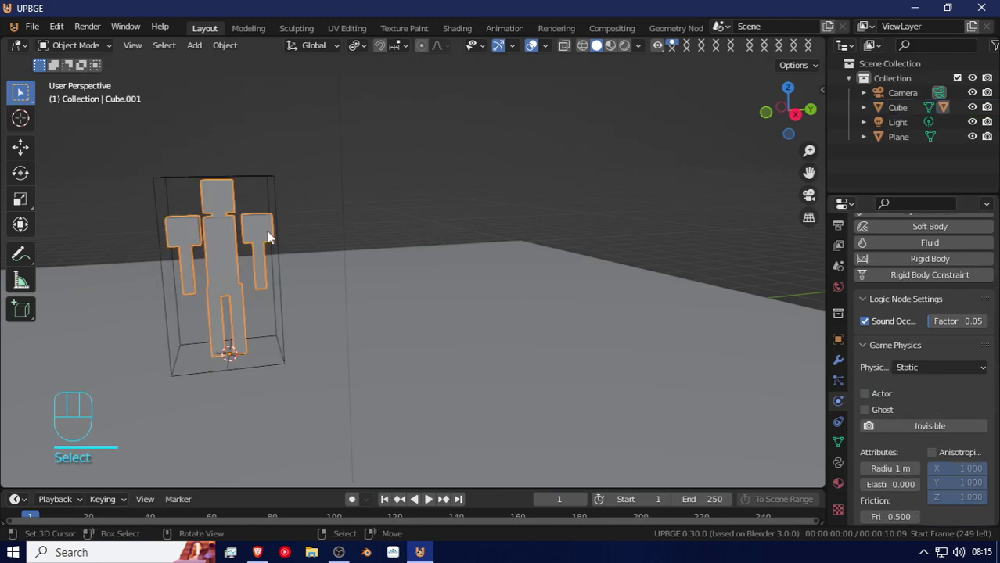
key(p)
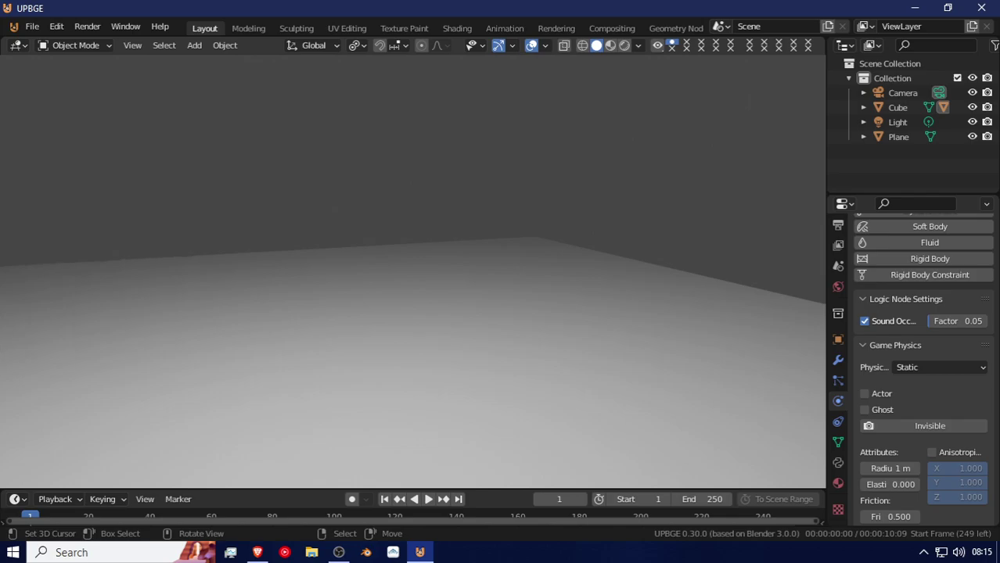
key(Escape)
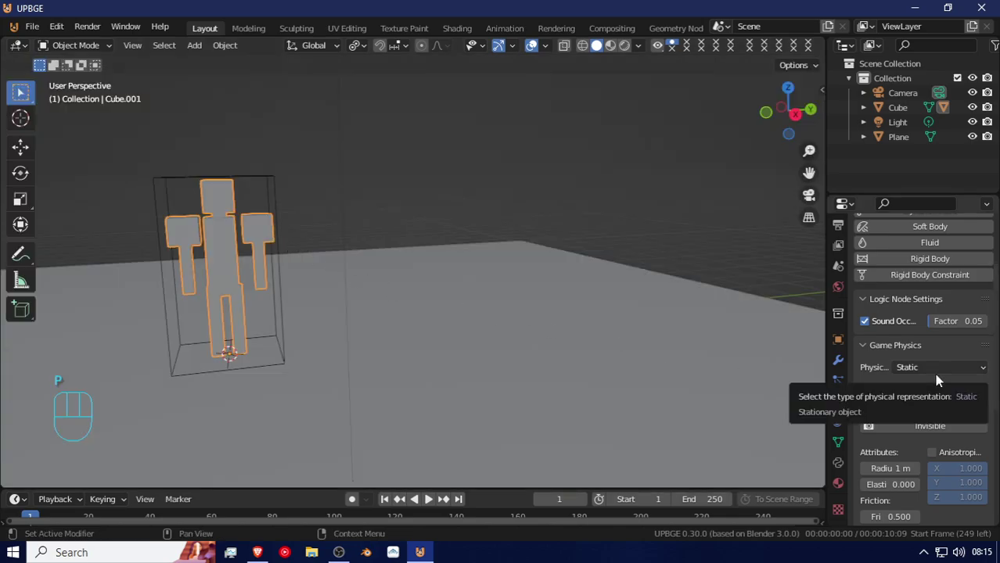
Set the character's game physics type to No Collision, and run the game briefly to test it.
click(913, 371)
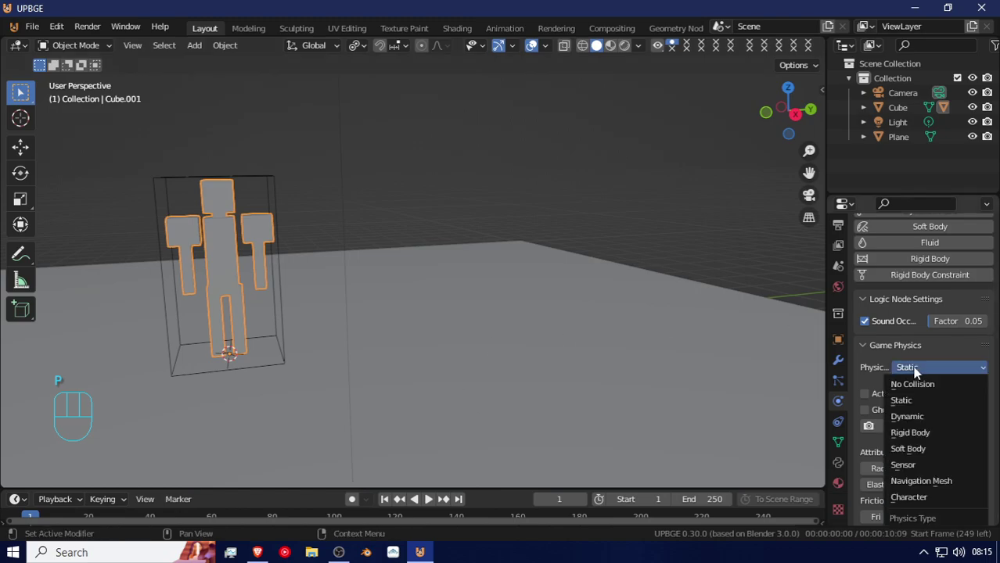
click(918, 383)
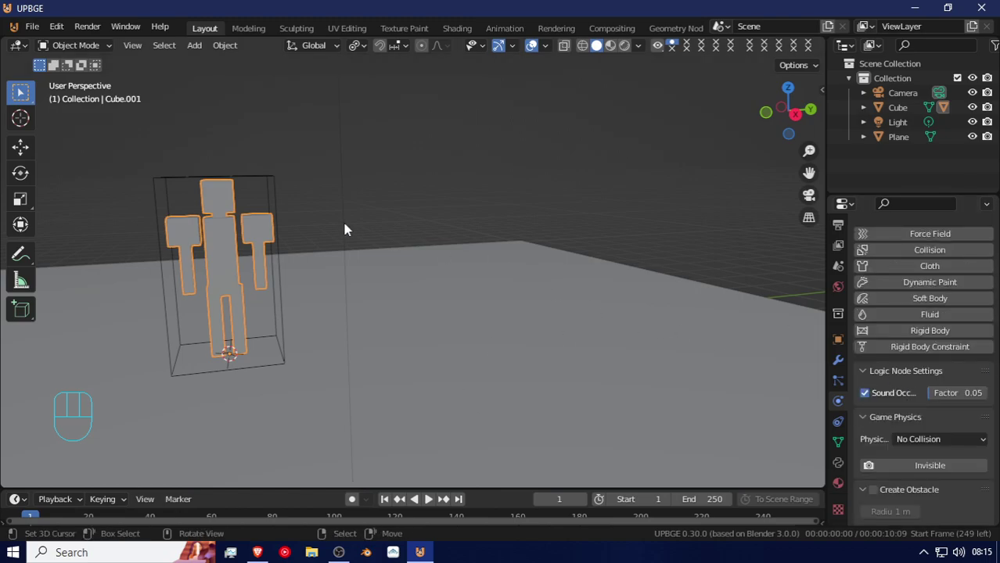
key(p)
key(Escape)
Raise the wireframe cube with its character above the ground plane along Z, and run the game several times to test the fall.
click(273, 186)
key(g)
key(z)
click(276, 157)
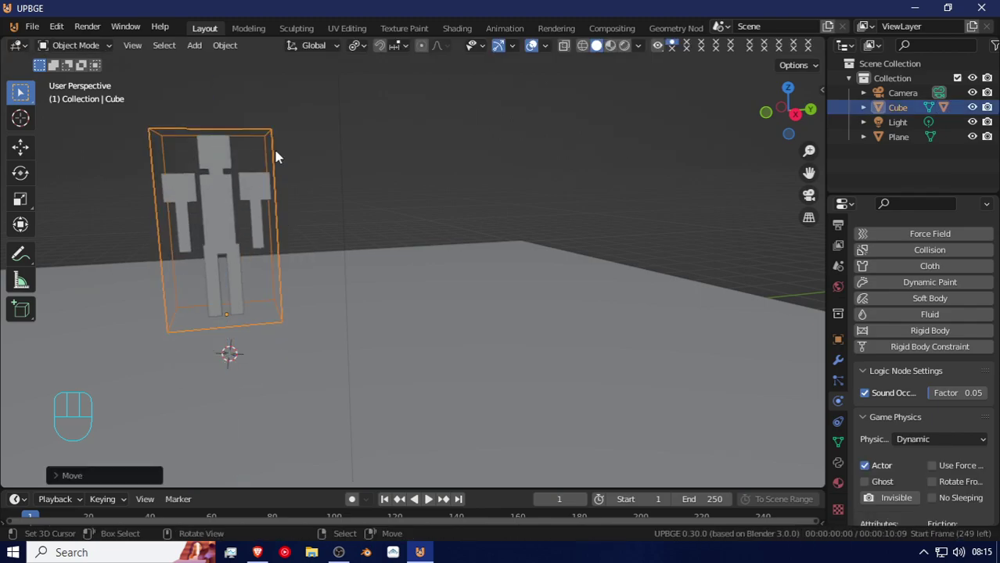
key(p)
key(Escape)
middle_drag(251, 217, 218, 188)
key(p)
key(Escape)
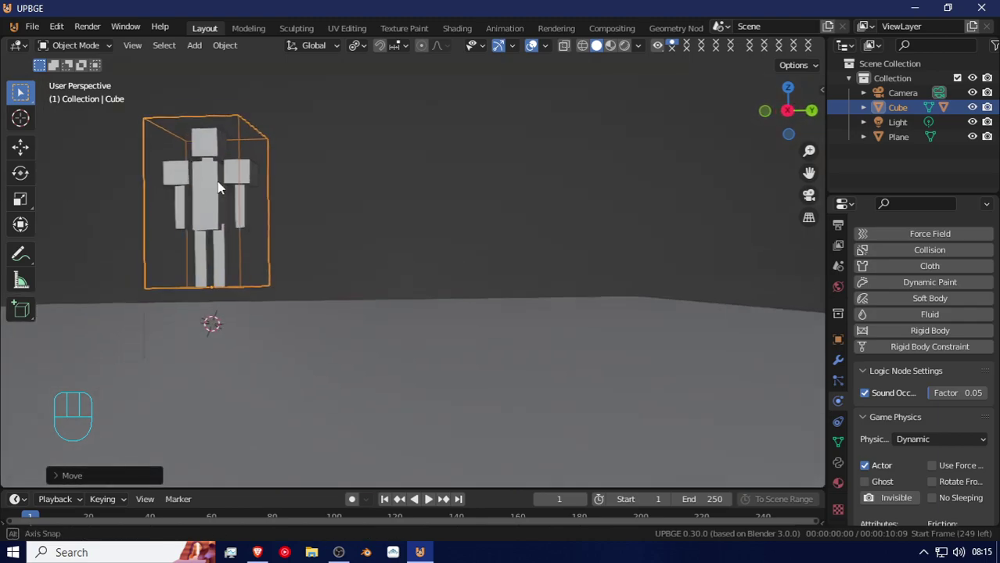
key(p)
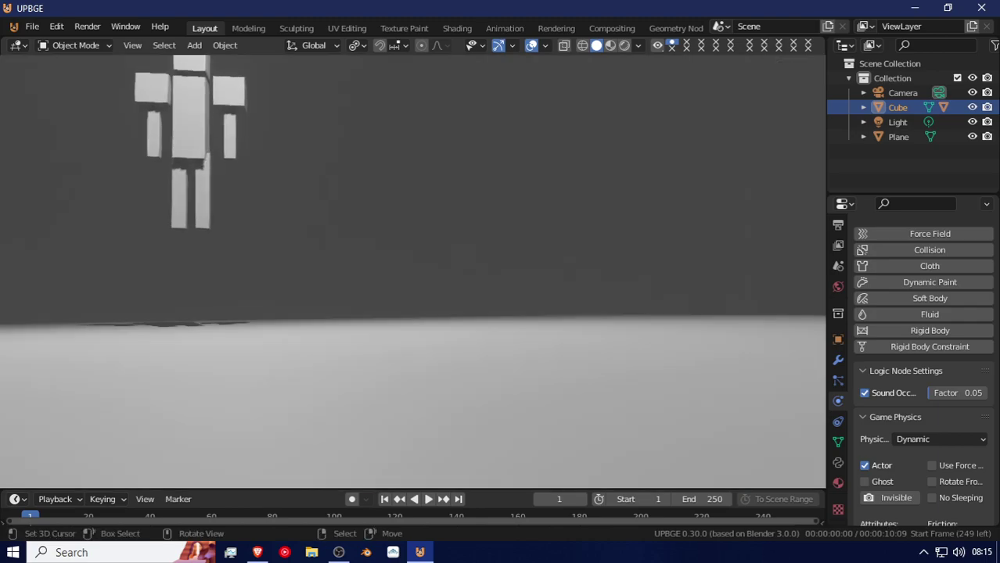
key(Escape)
Enable Box collision bounds on the ground plane, test the game, and review the plane's physics settings.
click(327, 319)
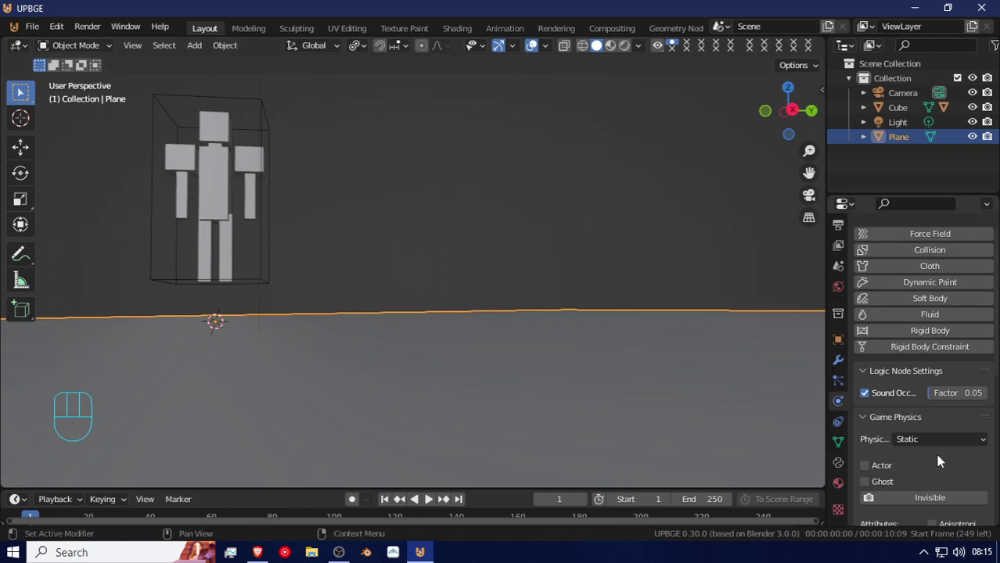
scroll(909, 466, down, 5)
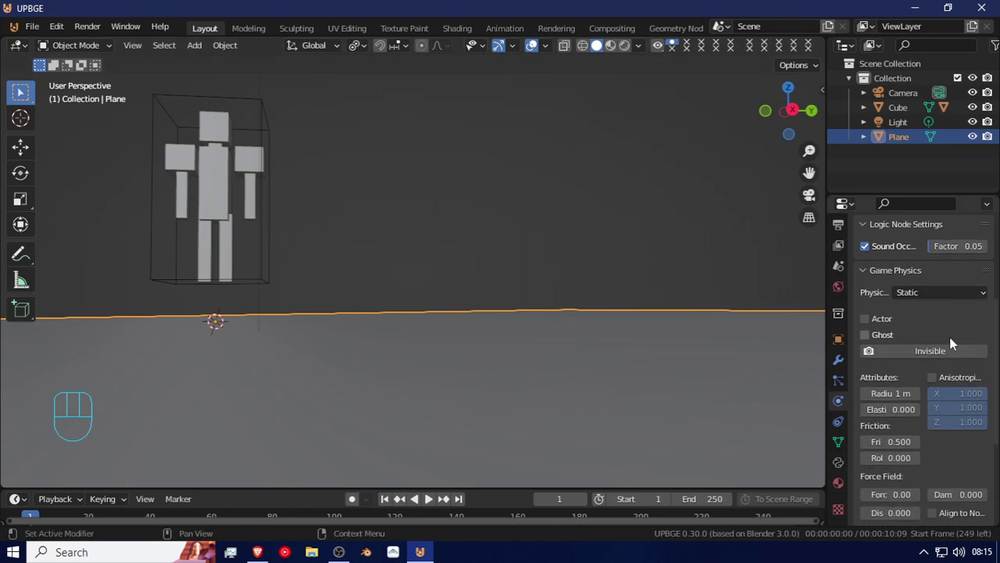
scroll(938, 349, down, 5)
click(873, 377)
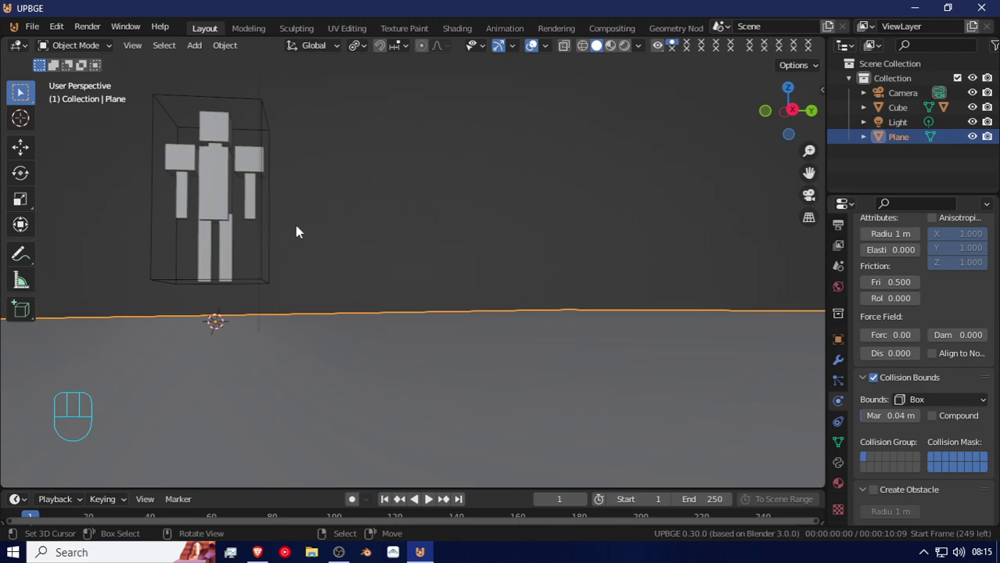
key(ctrl+q)
key(Escape)
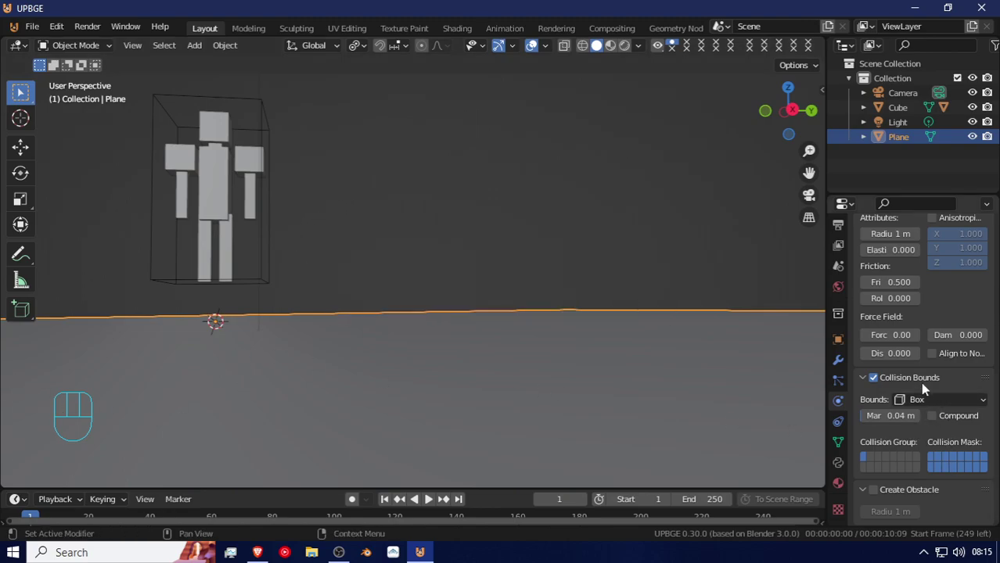
scroll(922, 386, up, 3)
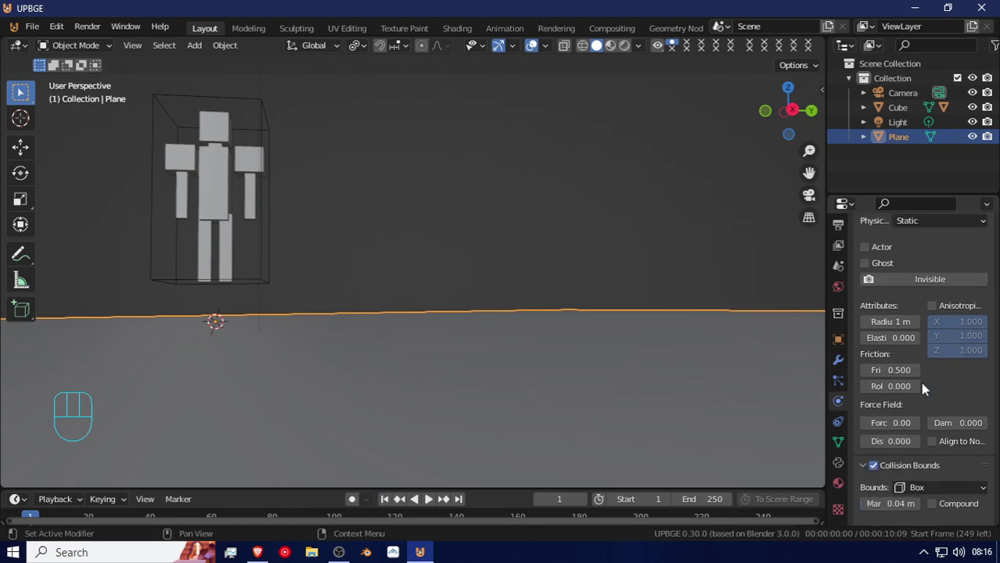
scroll(922, 426, down, 3)
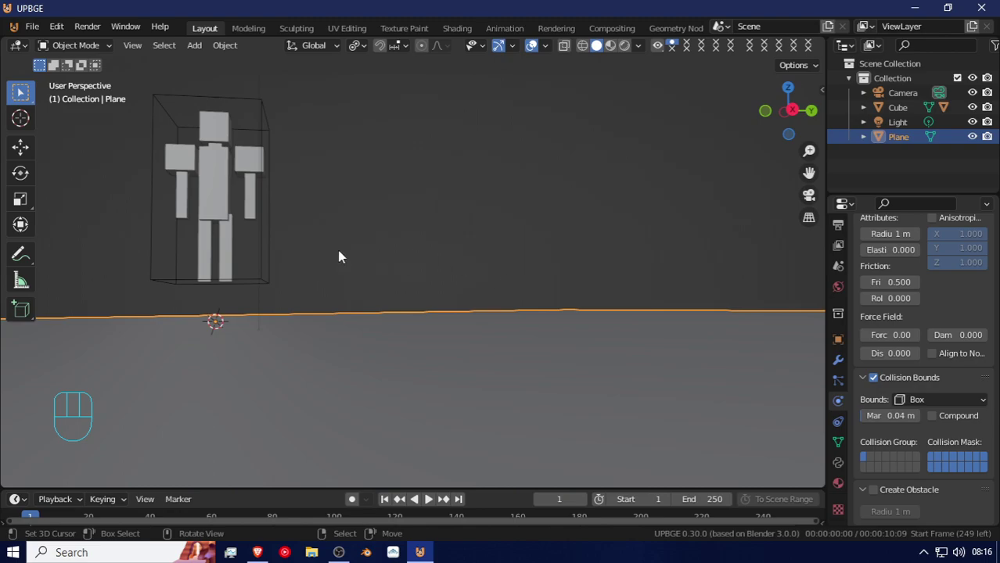
Set the light's game physics radius to 0.01 m, and run the game briefly.
click(261, 256)
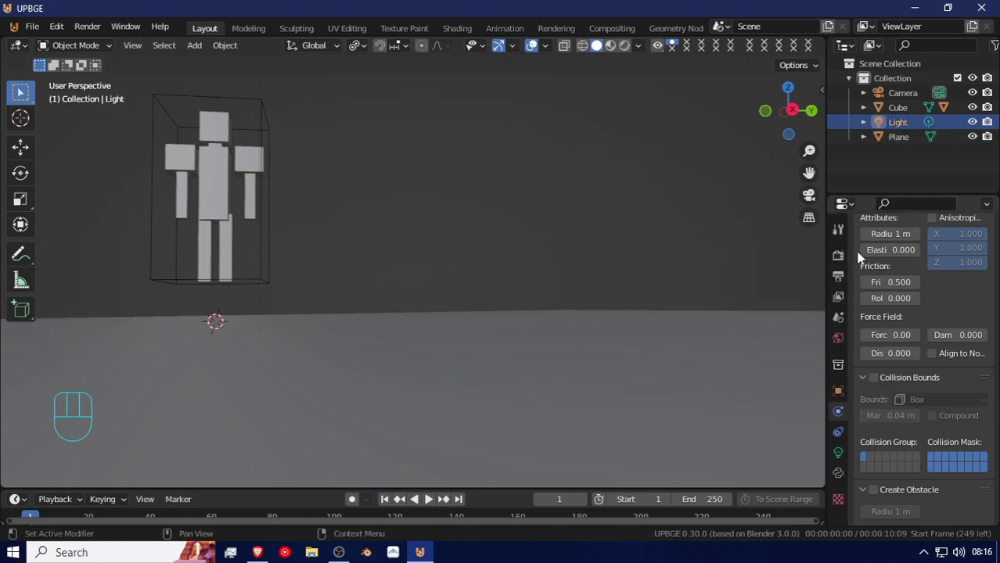
scroll(892, 266, up, 5)
scroll(892, 266, down, 3)
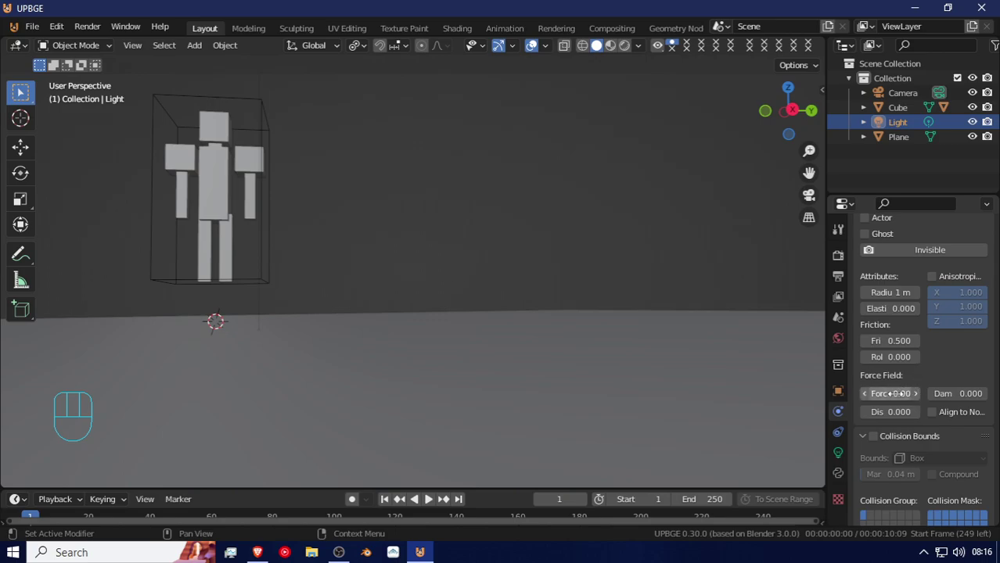
drag(890, 293, 848, 293)
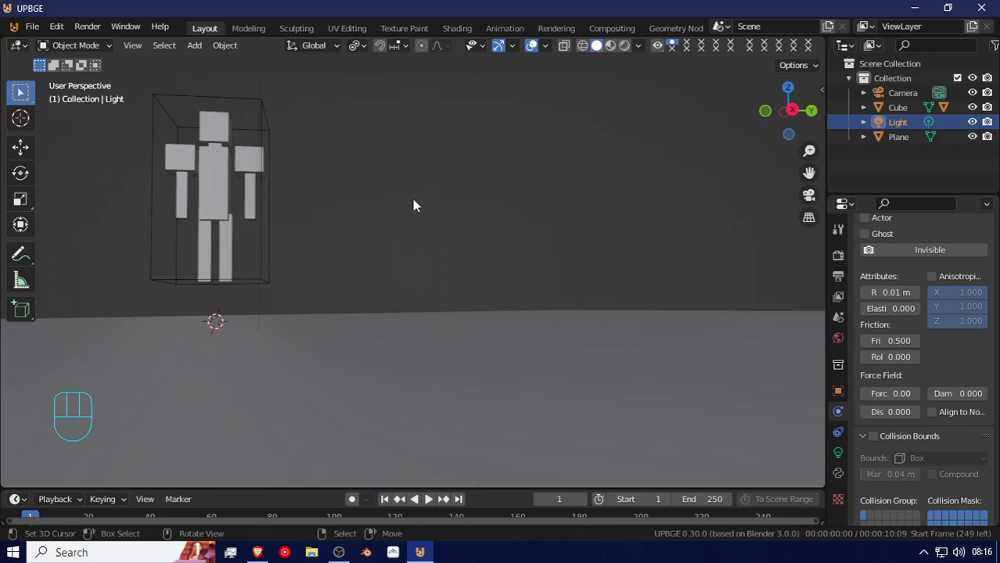
key(p)
key(Escape)
Set the wireframe cube's game physics radius to 0.01 m, and run the game briefly.
click(261, 268)
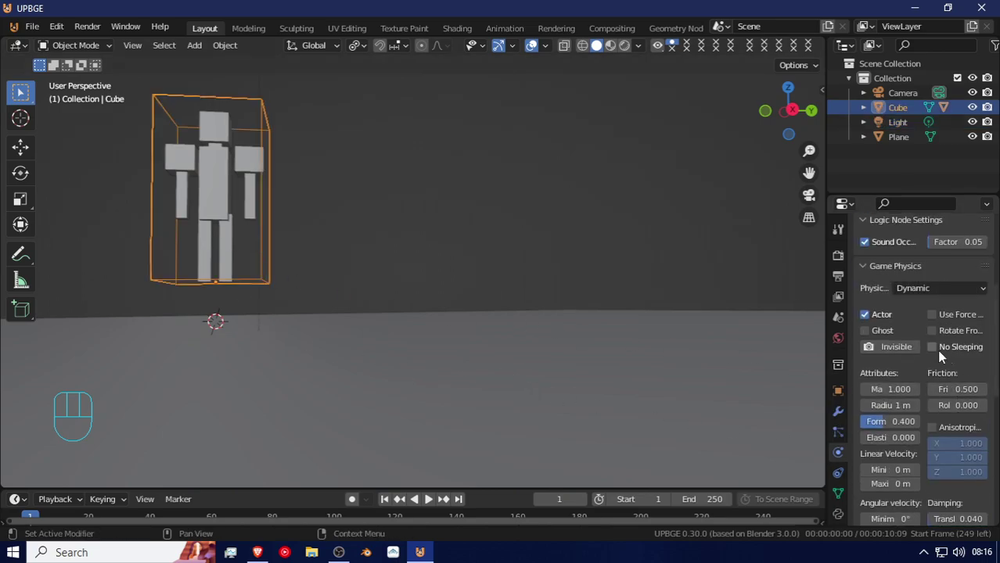
scroll(899, 377, down, 2)
scroll(899, 378, down, 2)
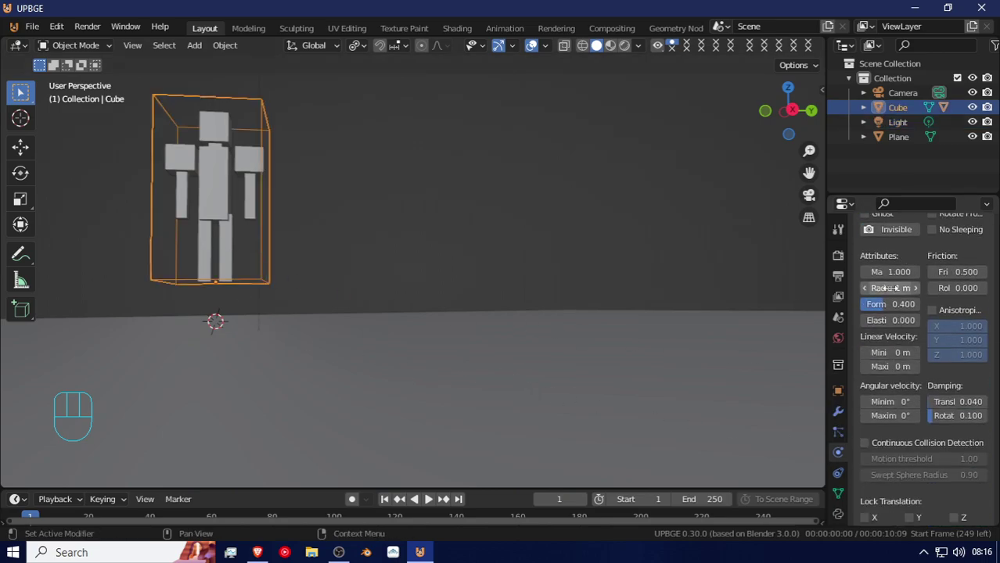
drag(887, 288, 876, 288)
key(p)
key(Escape)
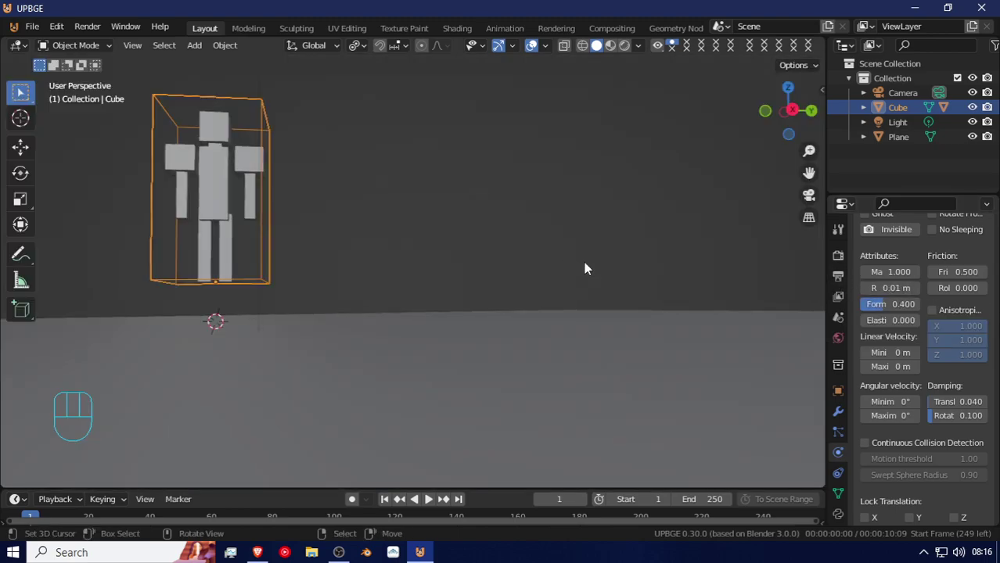
Set the wireframe cube's mass to 0.010, run the game, and check the ground plane's collision settings.
key(ctrl+v)
key(p)
key(Escape)
click(435, 343)
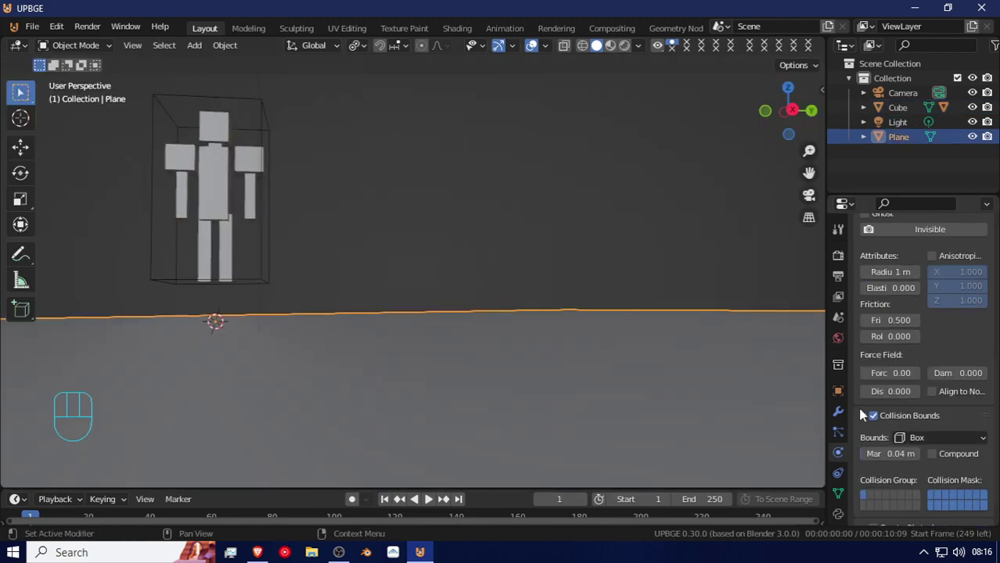
Change the wireframe cube's collision bounds from Box to Triangle Mesh, and run the game to test the landing.
click(264, 226)
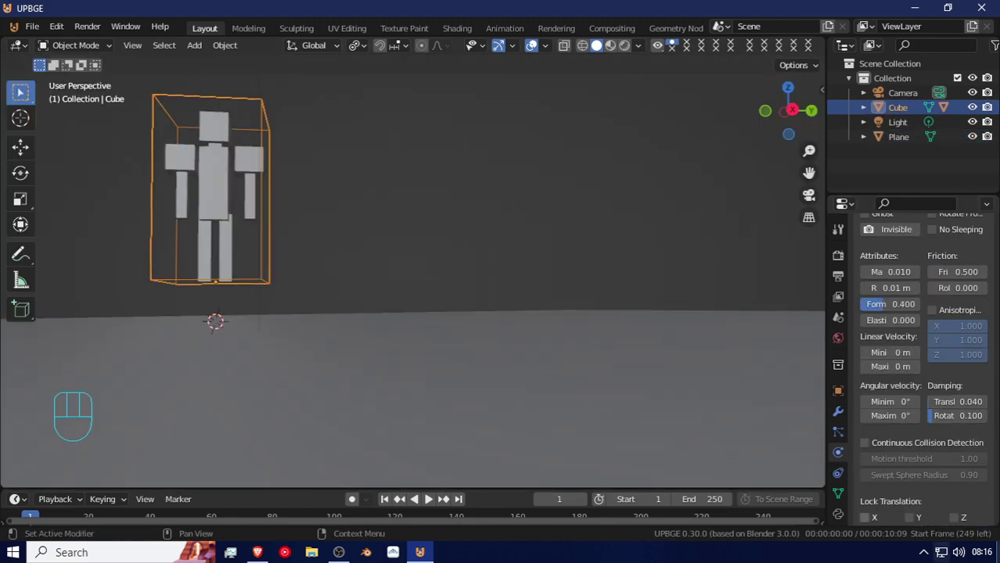
scroll(951, 483, down, 6)
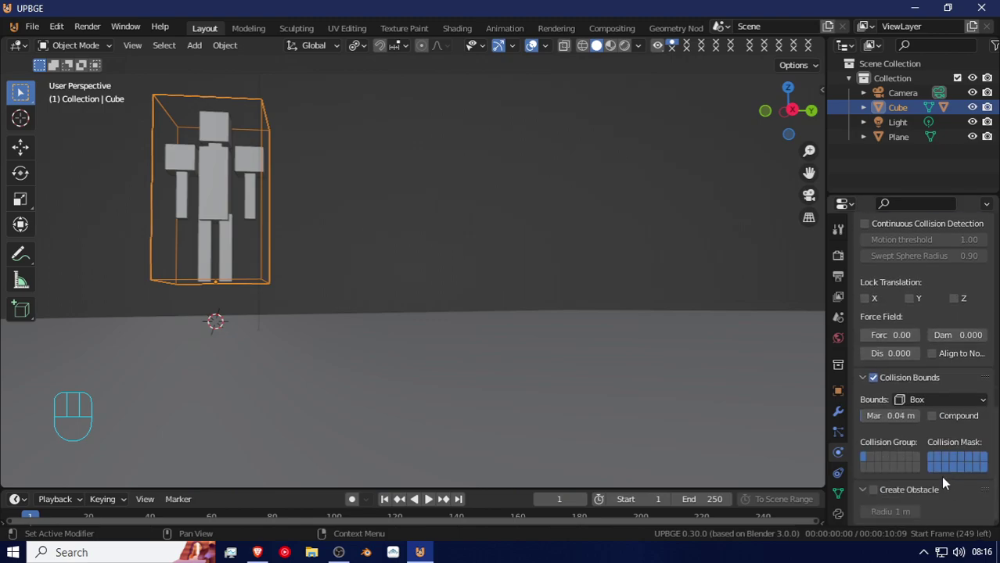
click(927, 400)
click(936, 382)
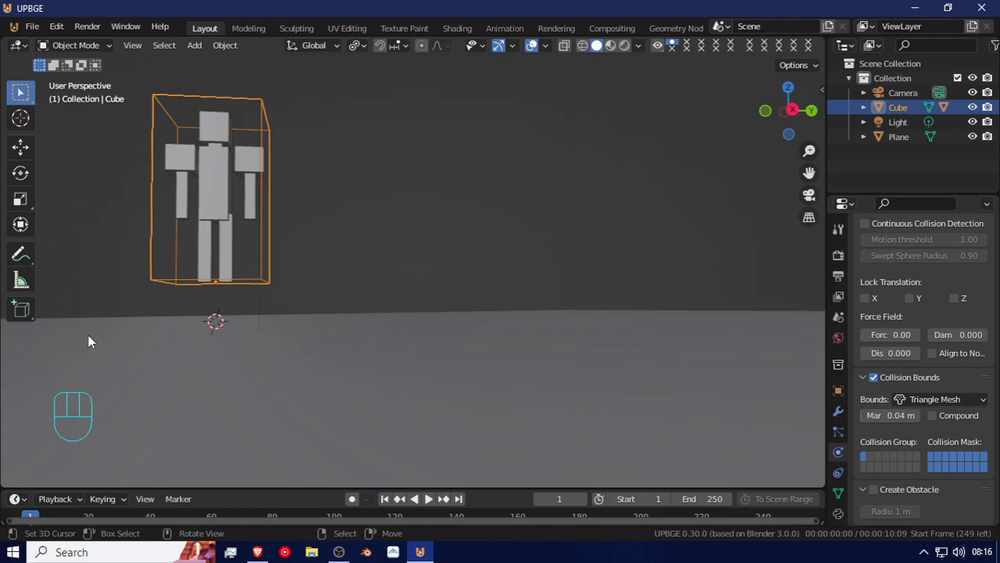
key(p)
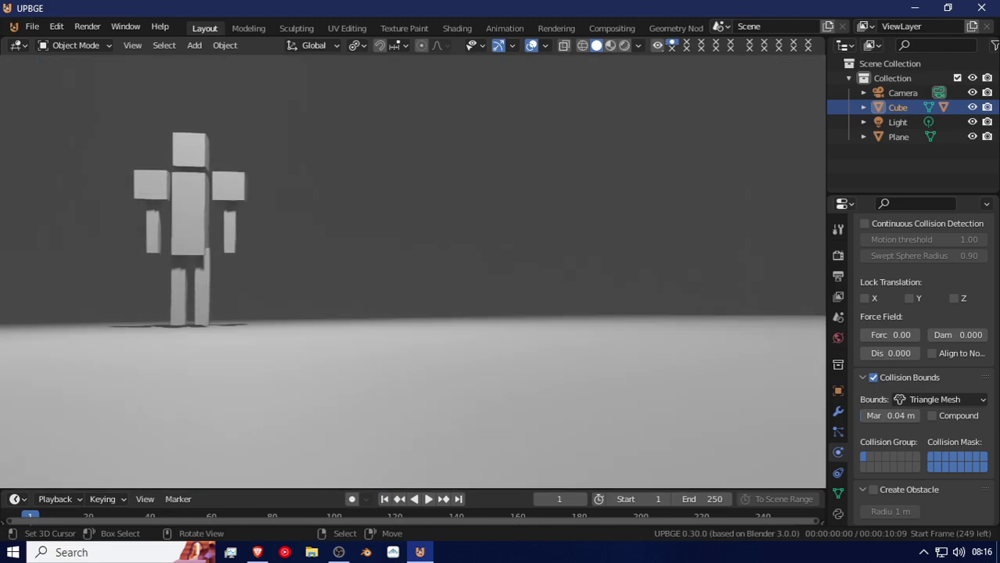
key(Escape)
Try hiding the wireframe cube, run the game briefly, and unhide the cube.
middle_drag(78, 290, 158, 293)
click(315, 222)
middle_drag(327, 225, 266, 232)
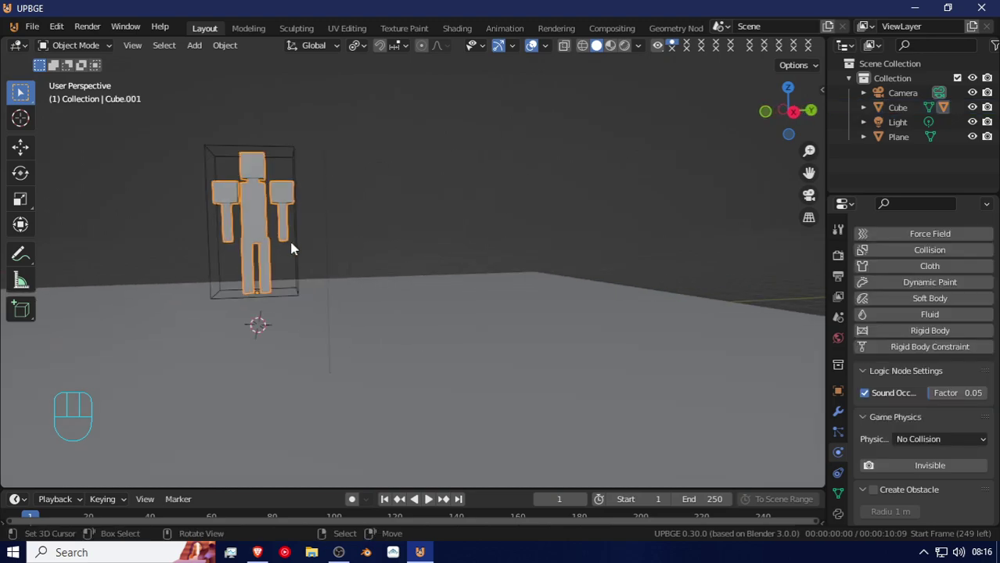
click(296, 248)
key(h)
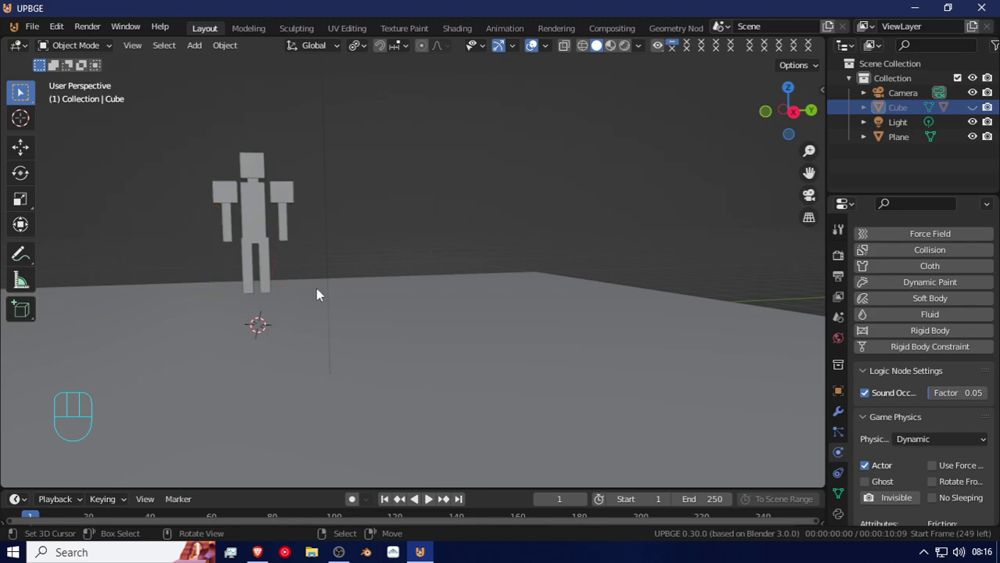
key(p)
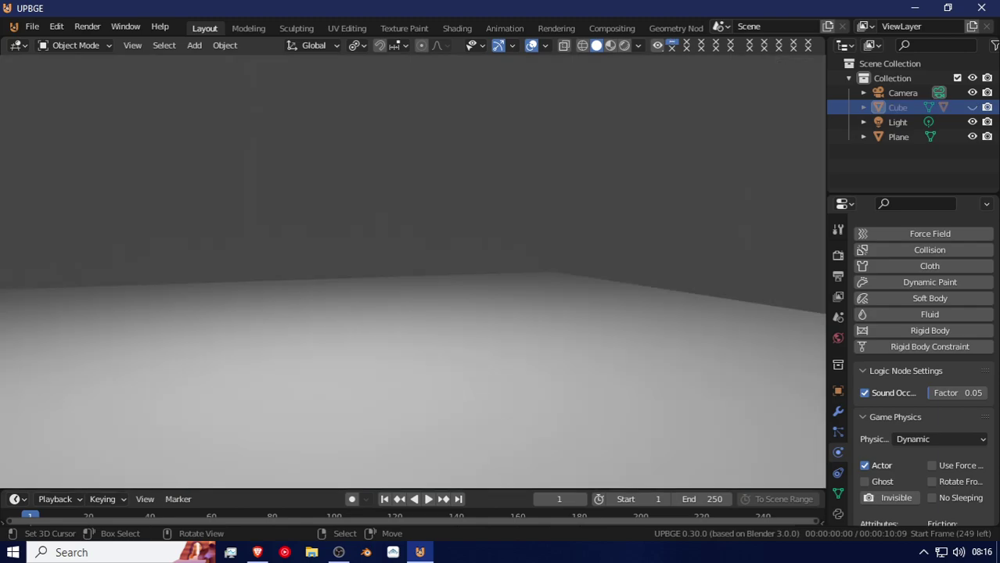
key(Escape)
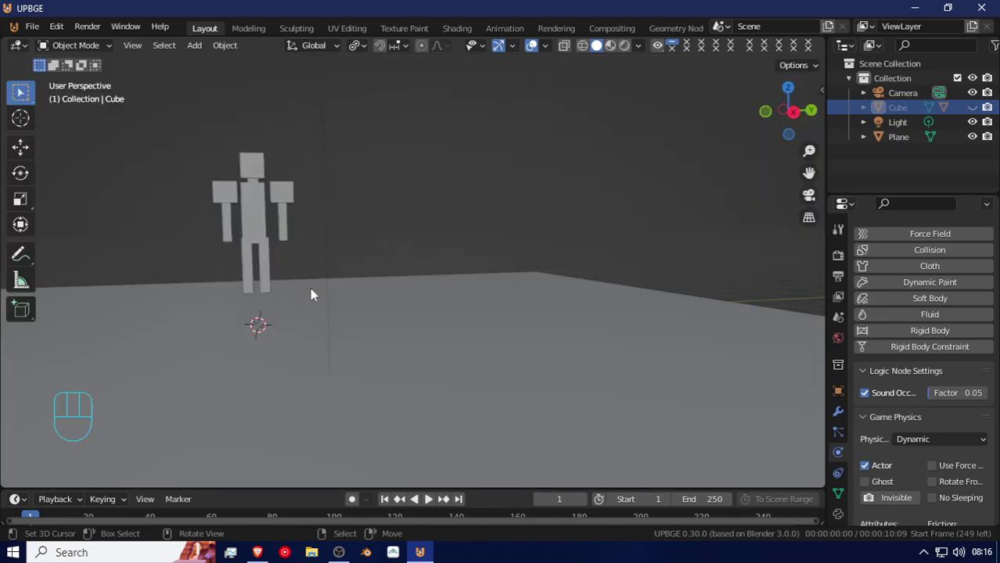
key(alt+h)
key(g)
key(Escape)
key(shift+d)
key(Escape)
key(g)
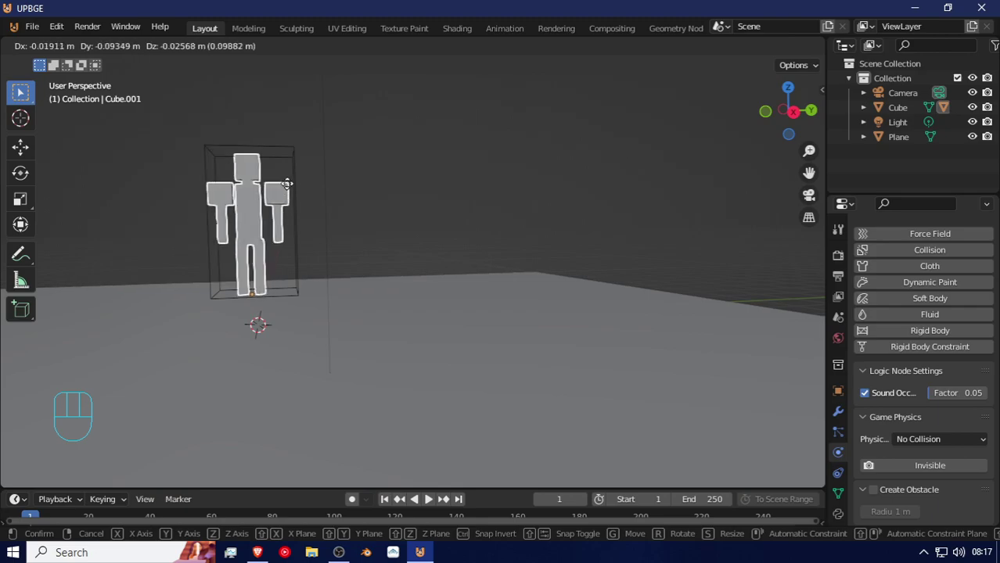
click(284, 199)
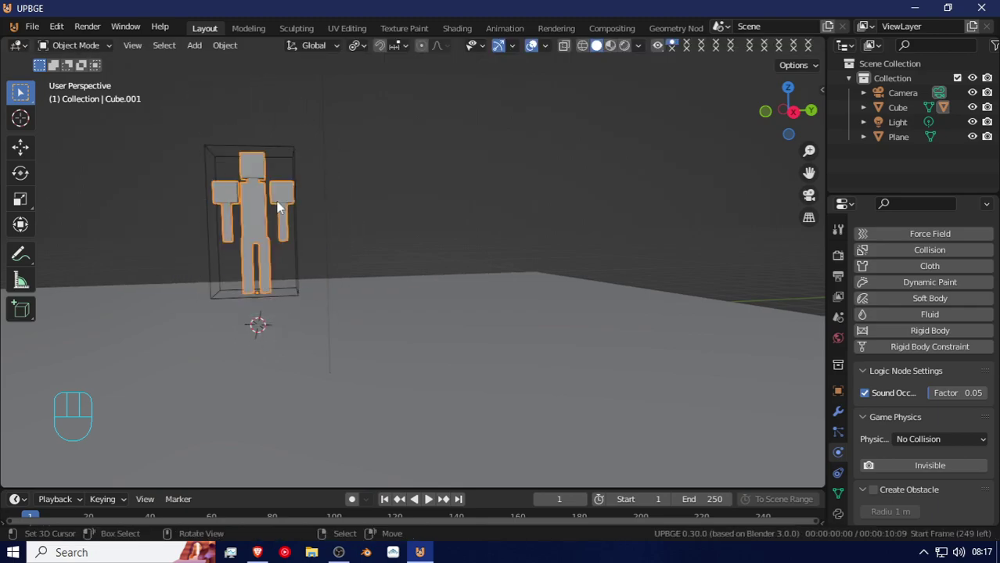
Add a single-bone armature and raise it about 1.7 m along Z to the character's hips.
key(shift+a)
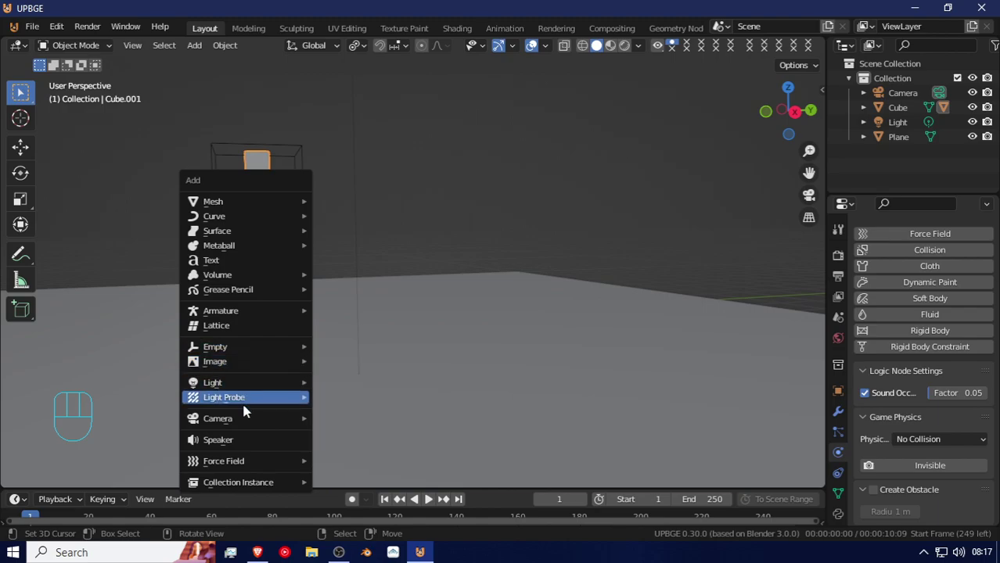
mouse_move(232, 345)
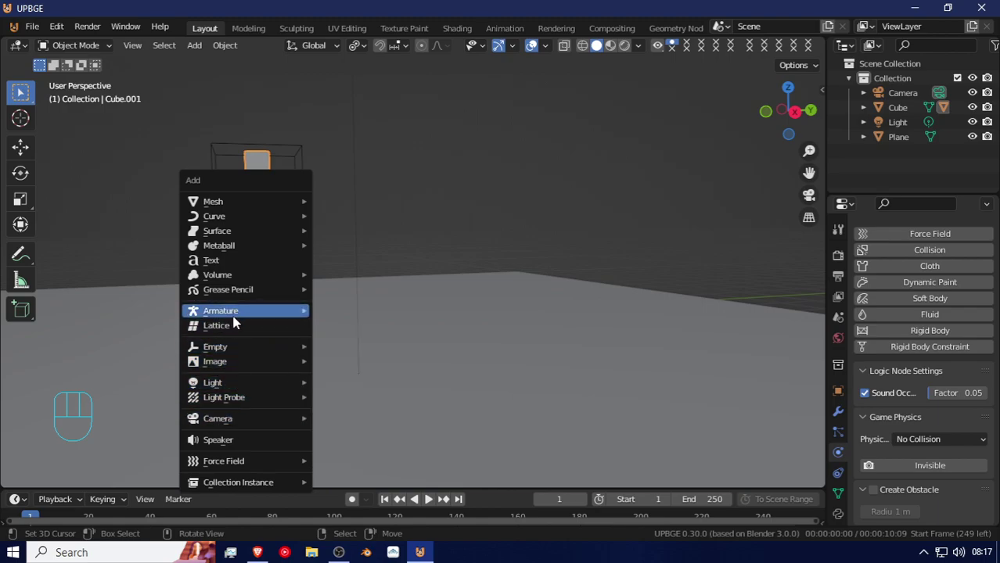
mouse_move(235, 293)
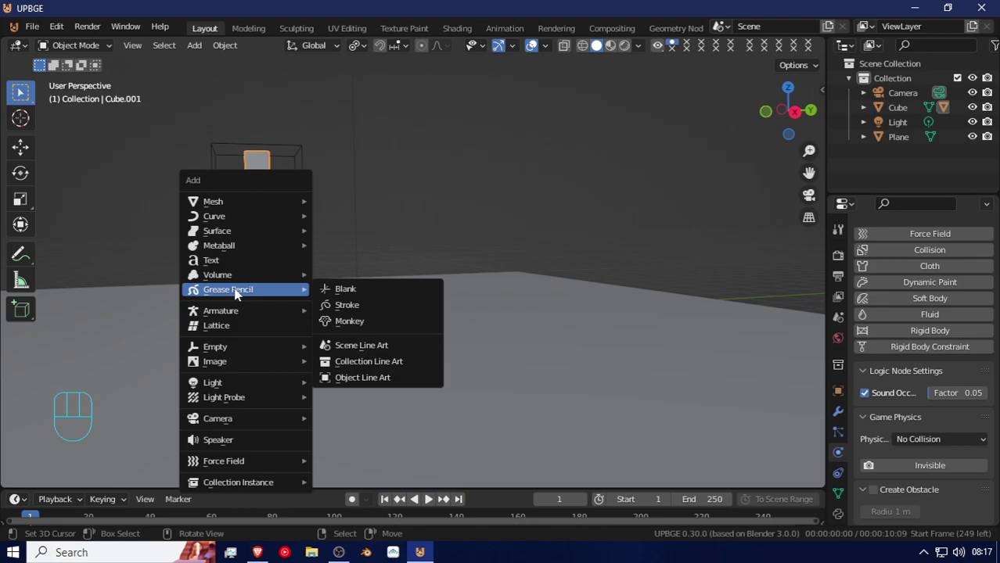
mouse_move(227, 312)
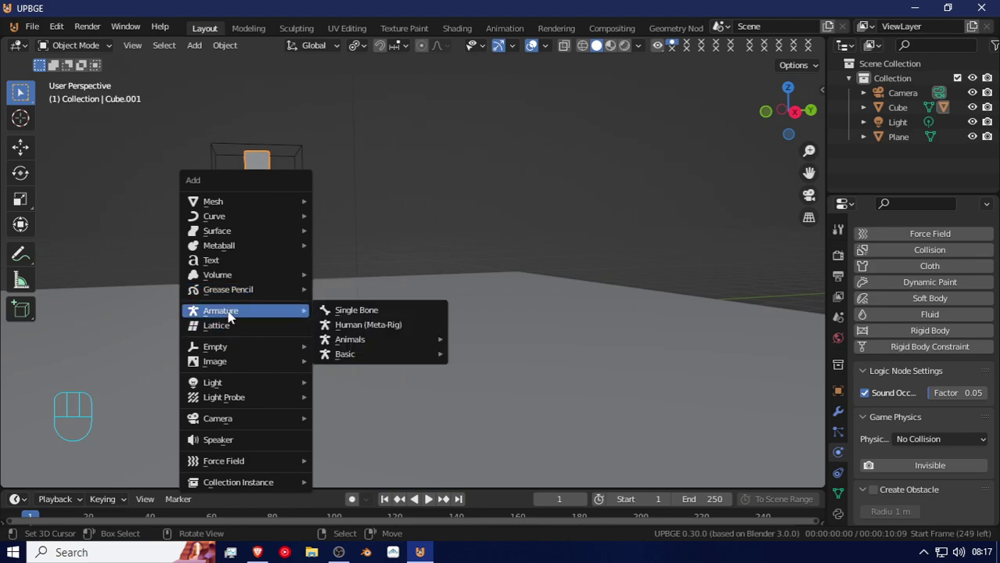
click(348, 315)
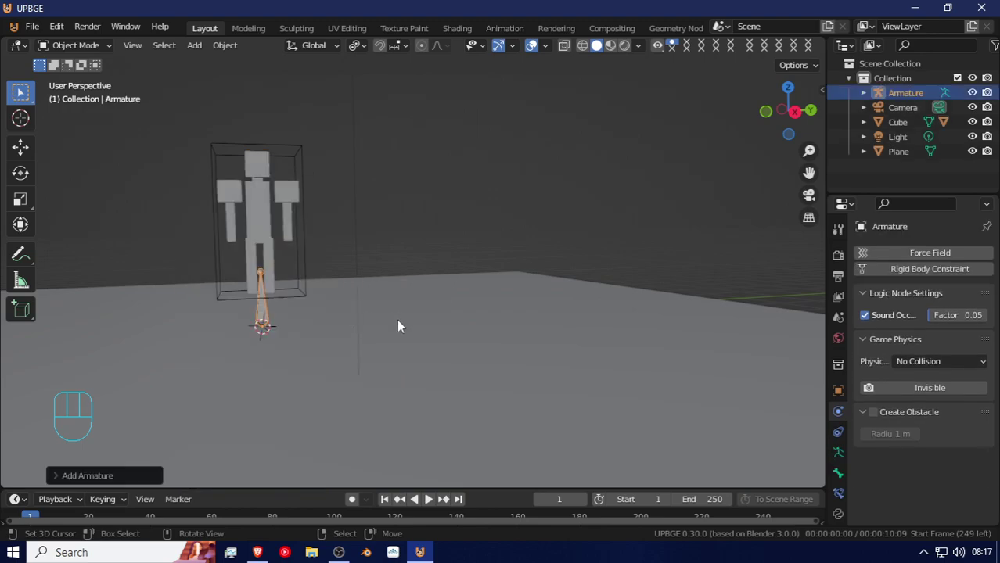
key(g)
key(z)
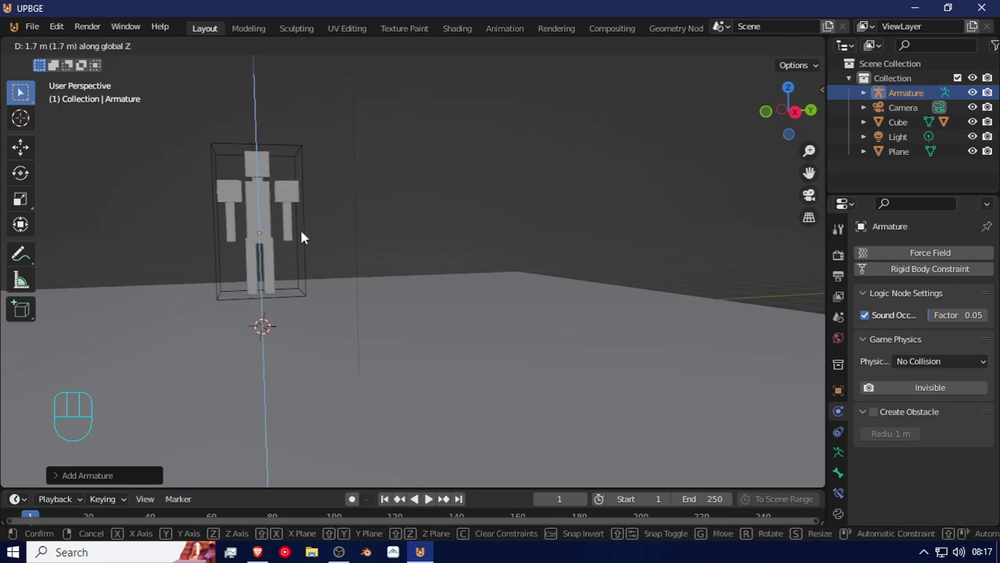
click(298, 230)
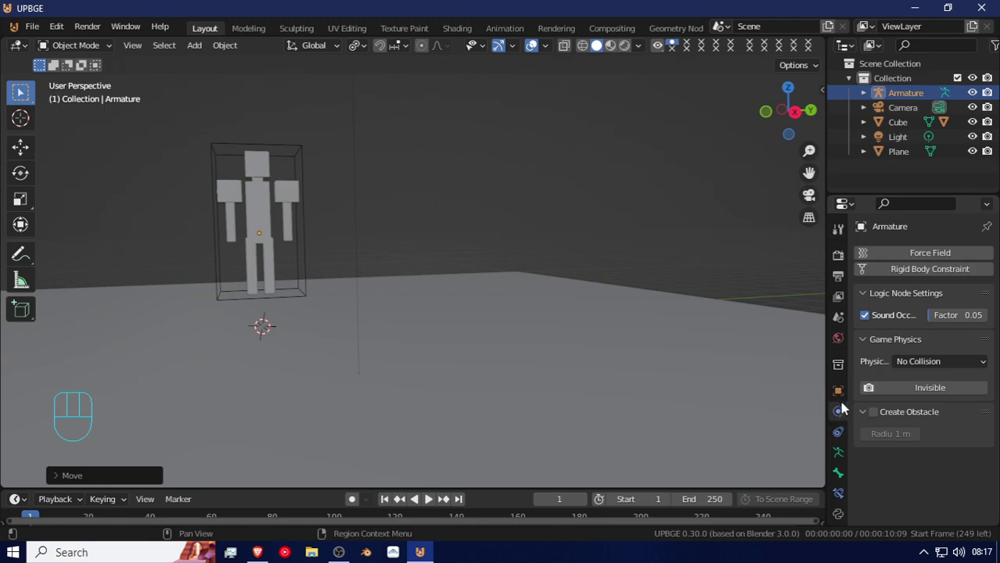
Enable In Front in the armature's viewport display settings.
click(838, 453)
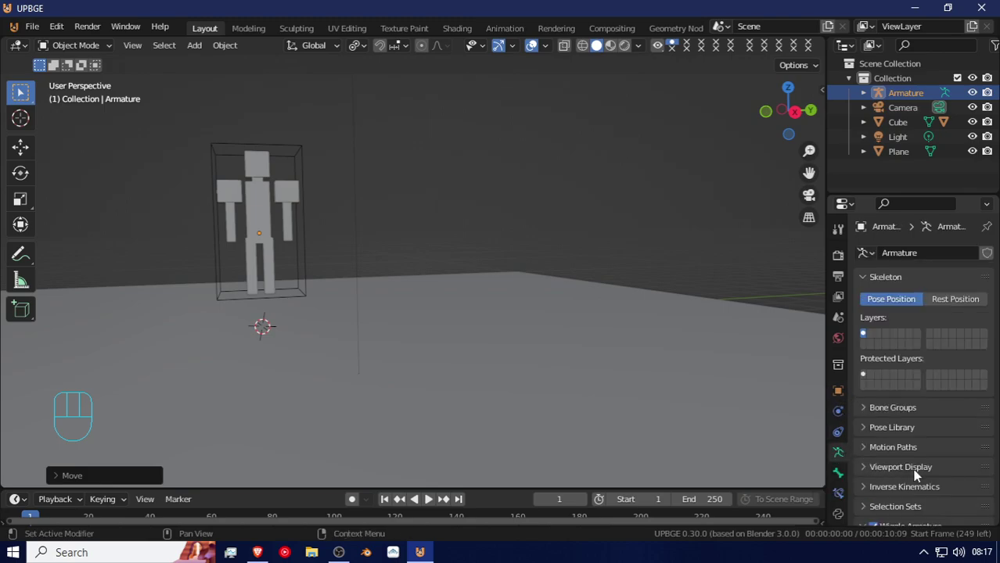
click(862, 467)
scroll(863, 463, down, 2)
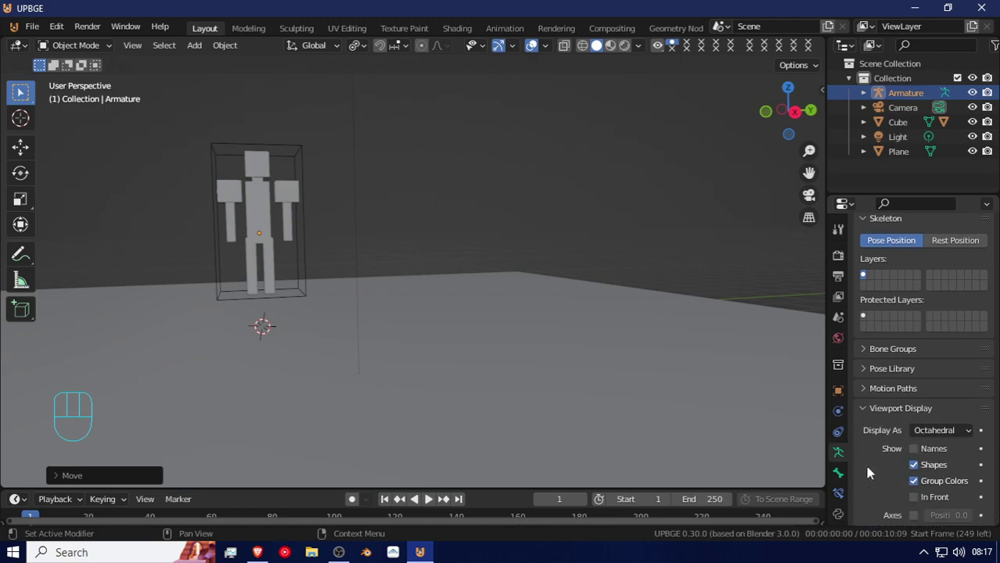
click(914, 497)
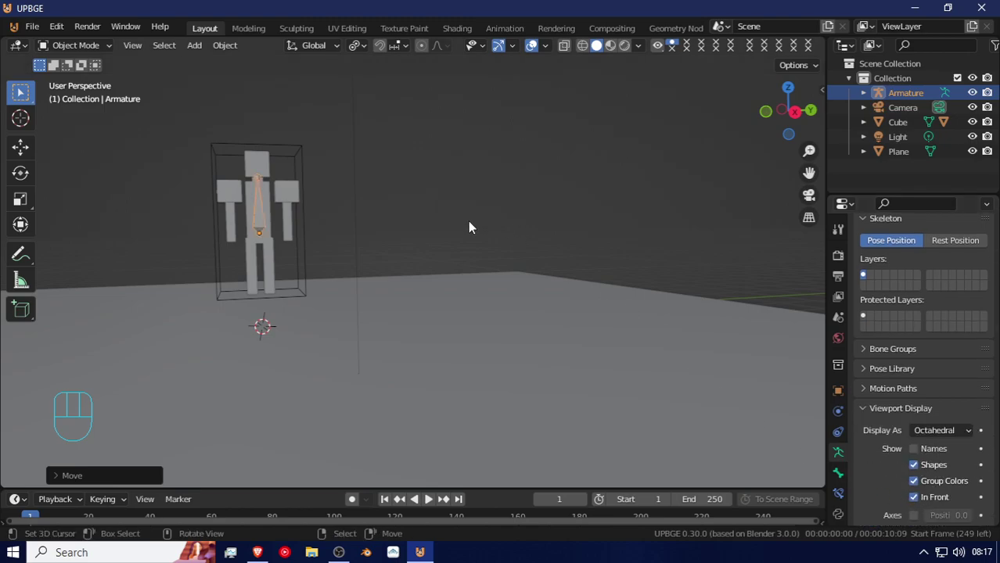
Clear the character mesh's rotation and rotate it 90° about the global Z axis.
key(KP_1)
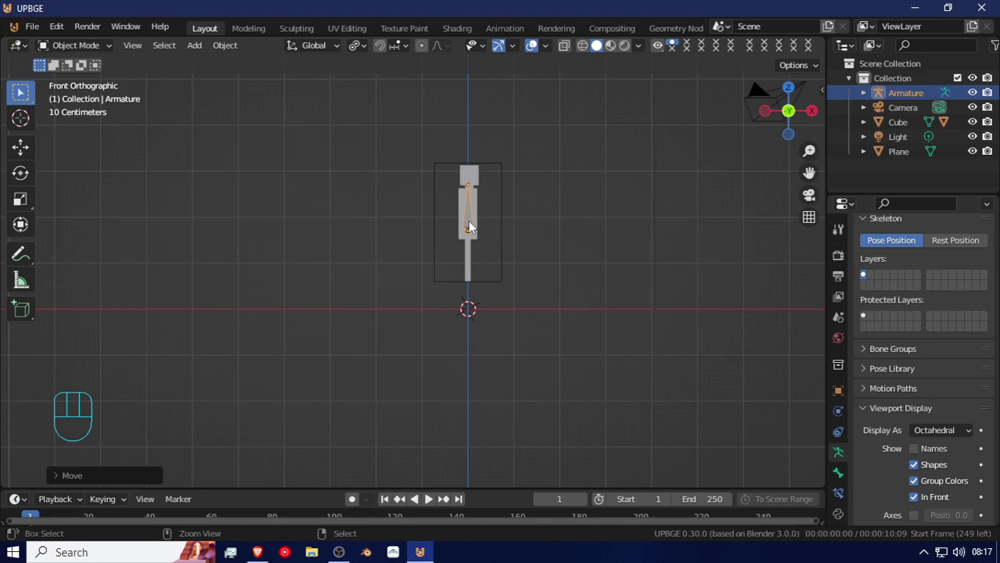
key(ctrl+KP_1)
key(KP_3)
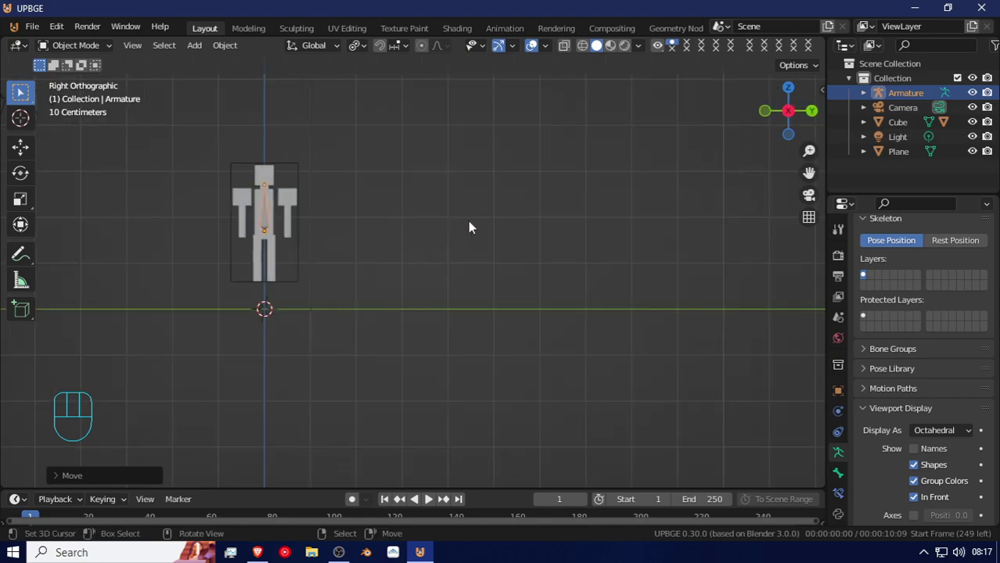
scroll(467, 220, up, 5)
middle_drag(527, 283, 353, 275)
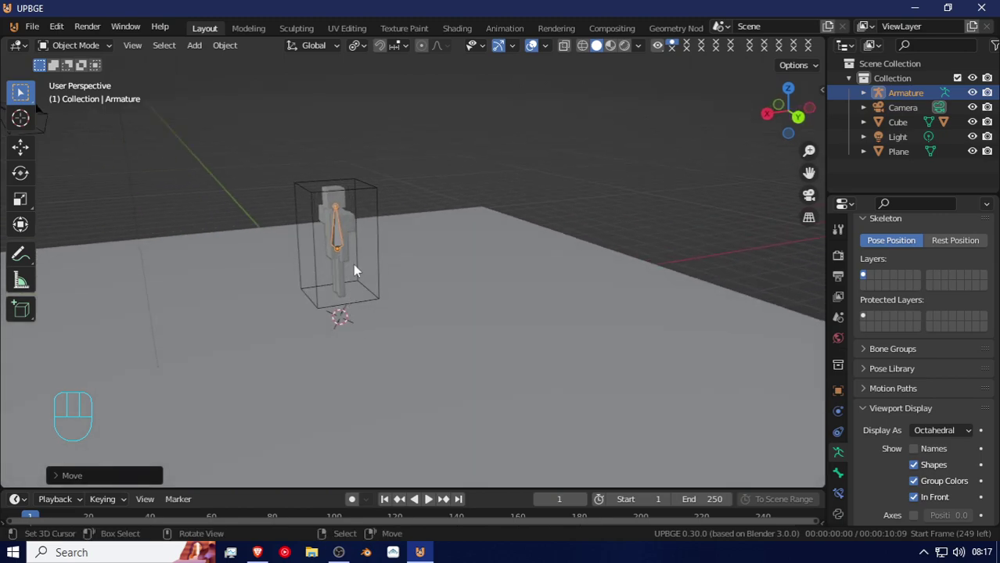
click(354, 232)
key(alt+r)
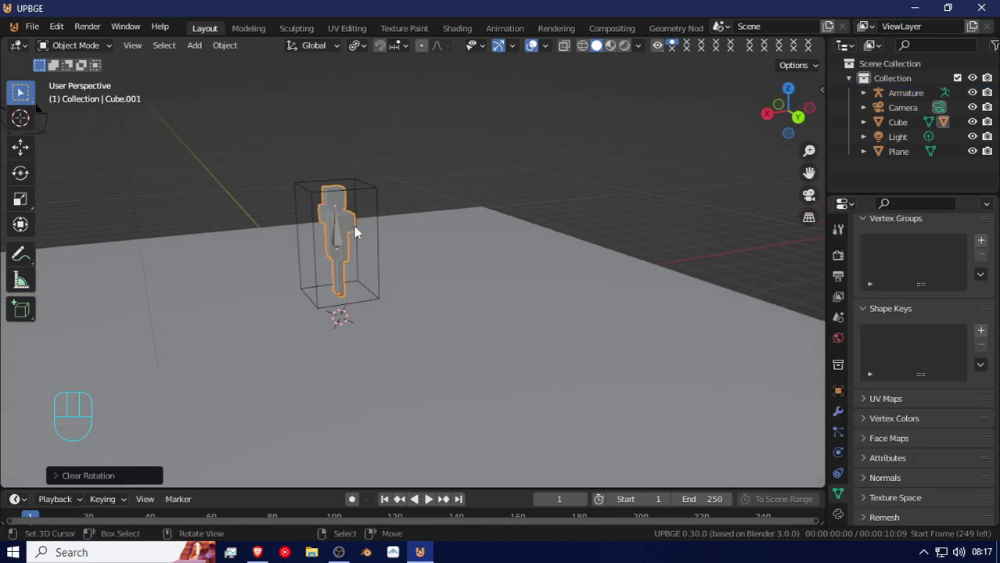
text(rz)
text(90)
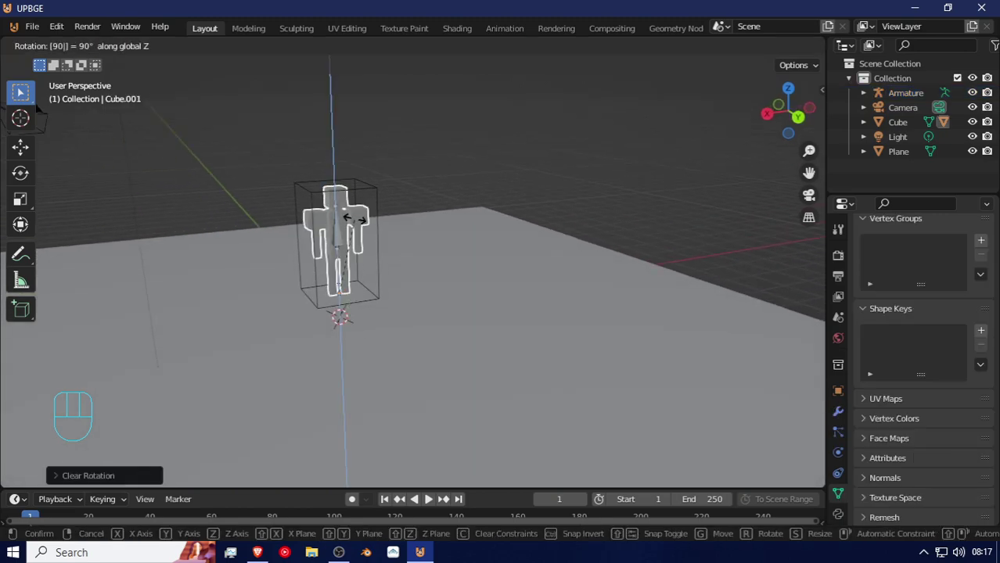
key(Return)
Apply the rotation of the character mesh.
key(ctrl+a)
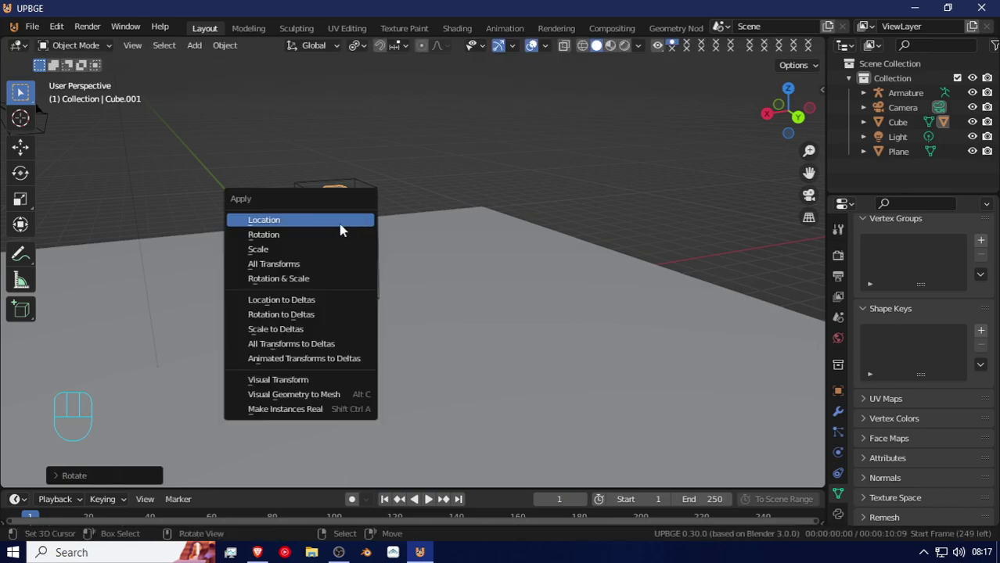
click(292, 242)
key(ctrl+a)
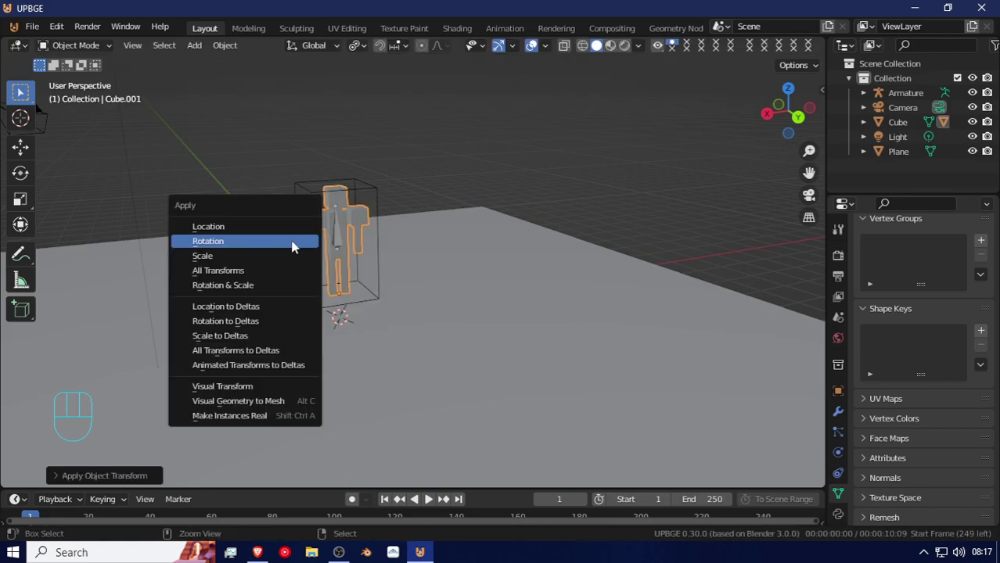
click(281, 244)
key(ctrl+a)
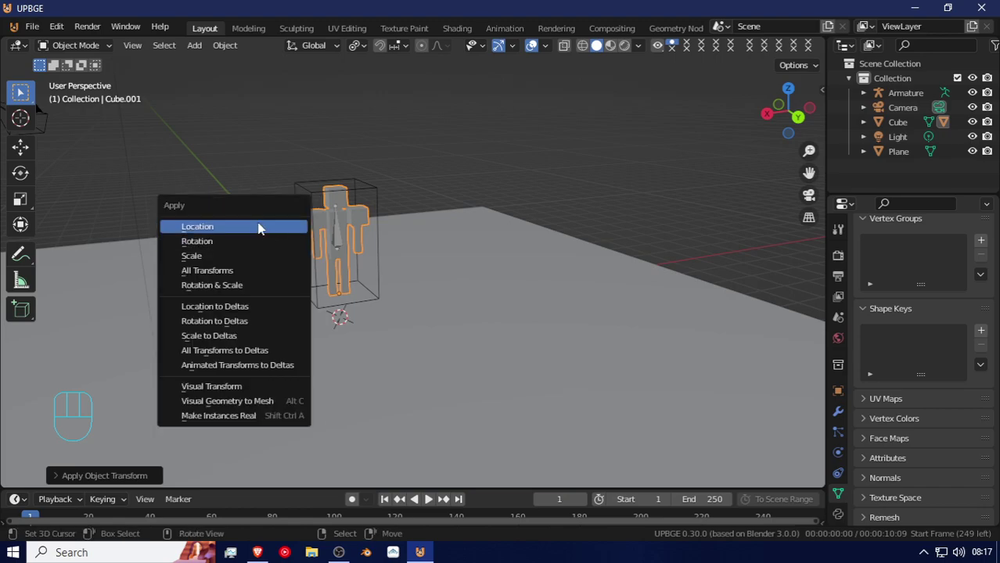
click(264, 233)
Clear the character mesh's rotation once more to check the applied transform.
middle_drag(324, 241, 306, 250)
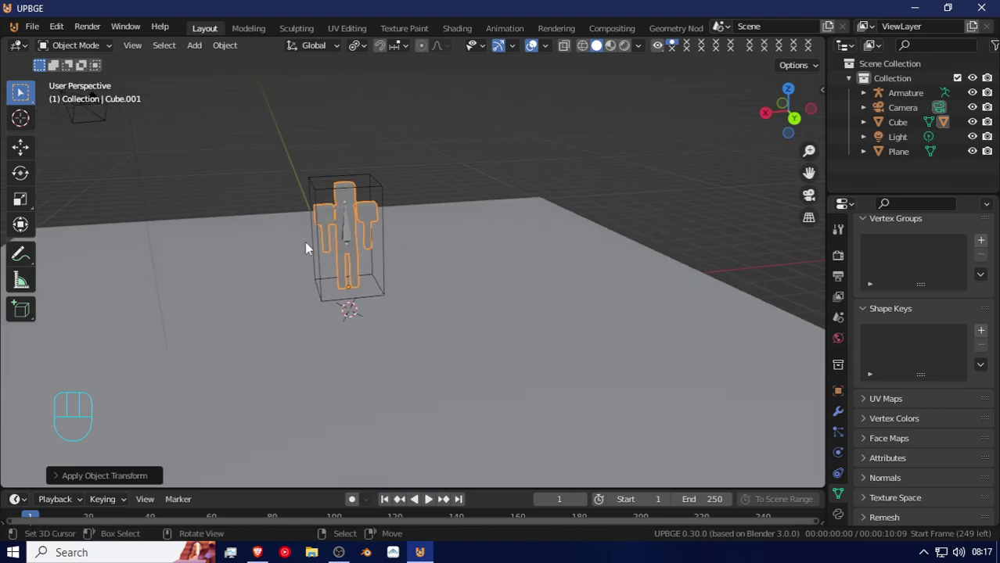
click(350, 235)
middle_drag(350, 235, 317, 242)
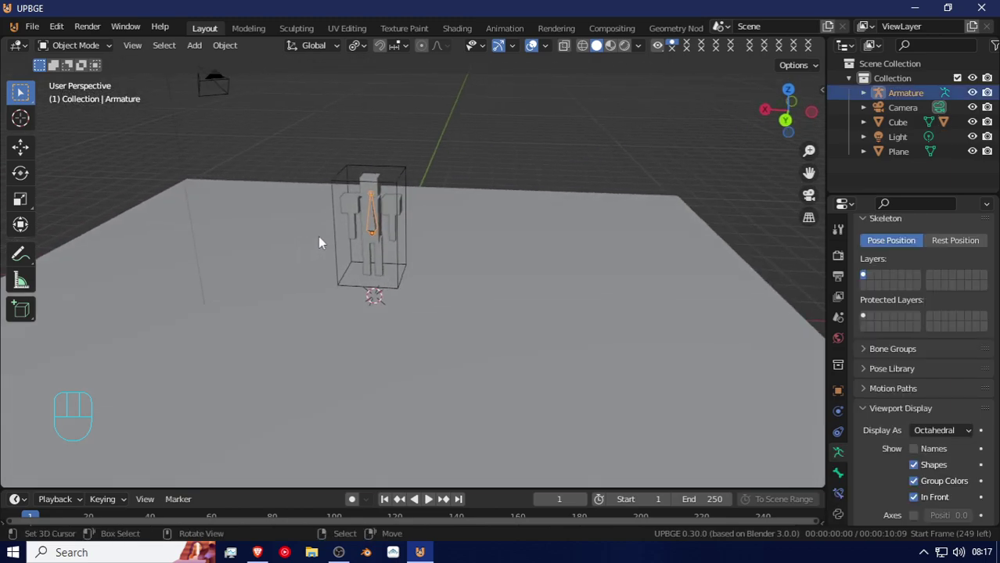
click(392, 210)
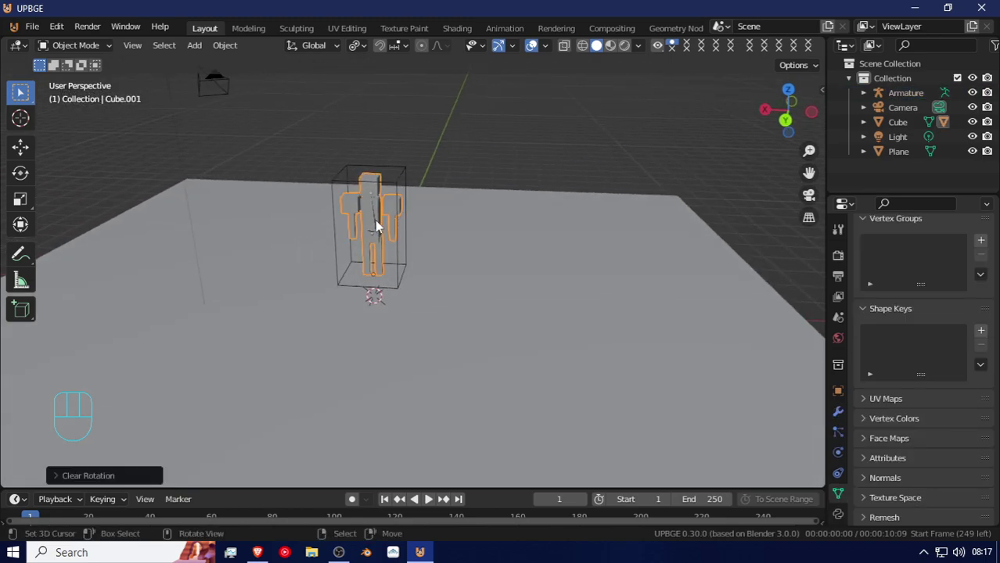
Edit the armature in front view and lower the spine bone's tip along Z to just below the neck.
click(373, 225)
scroll(373, 227, up, 1)
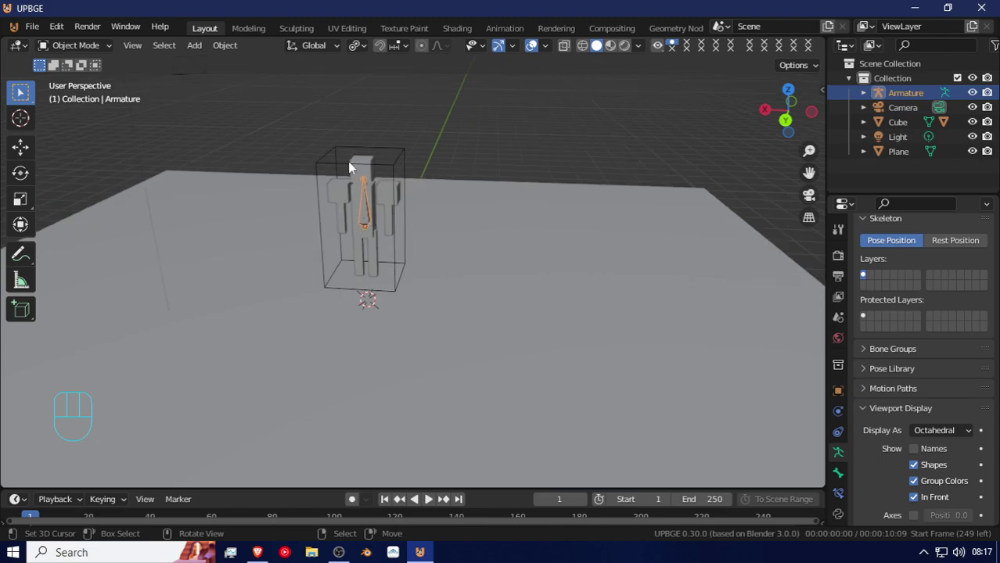
key(KP_1)
scroll(348, 160, up, 3)
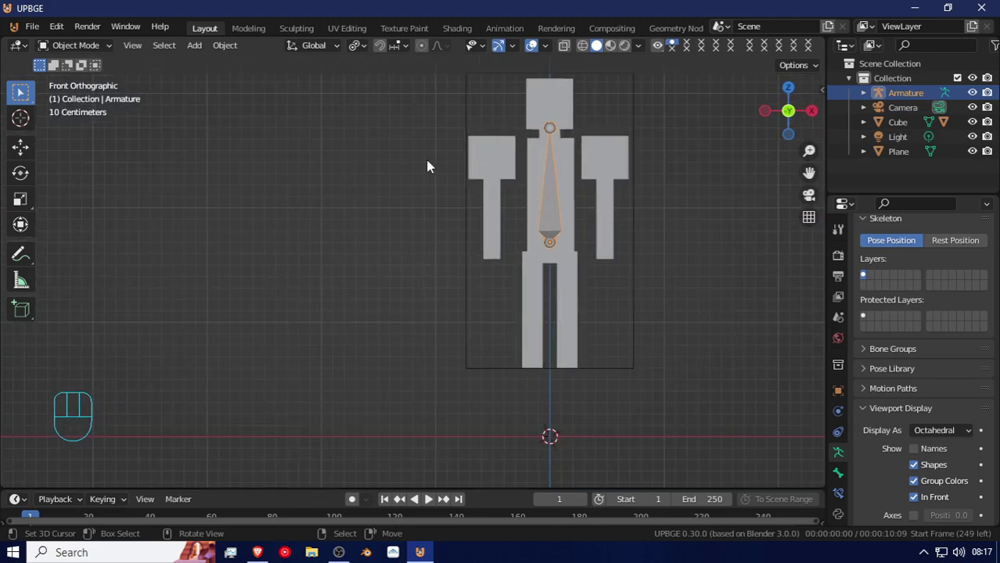
shift+middle_drag(563, 188, 543, 198)
key(Tab)
click(488, 153)
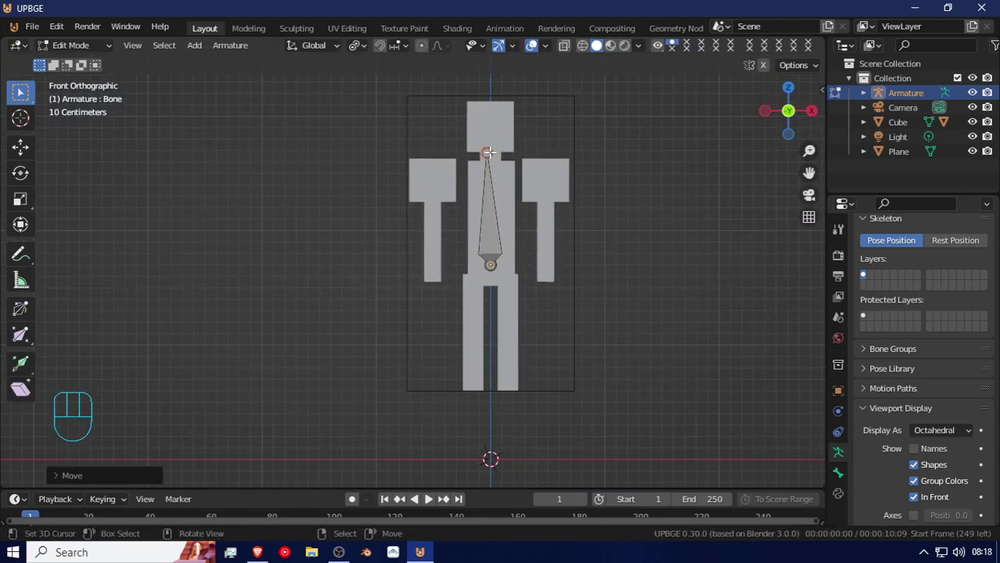
key(g)
key(z)
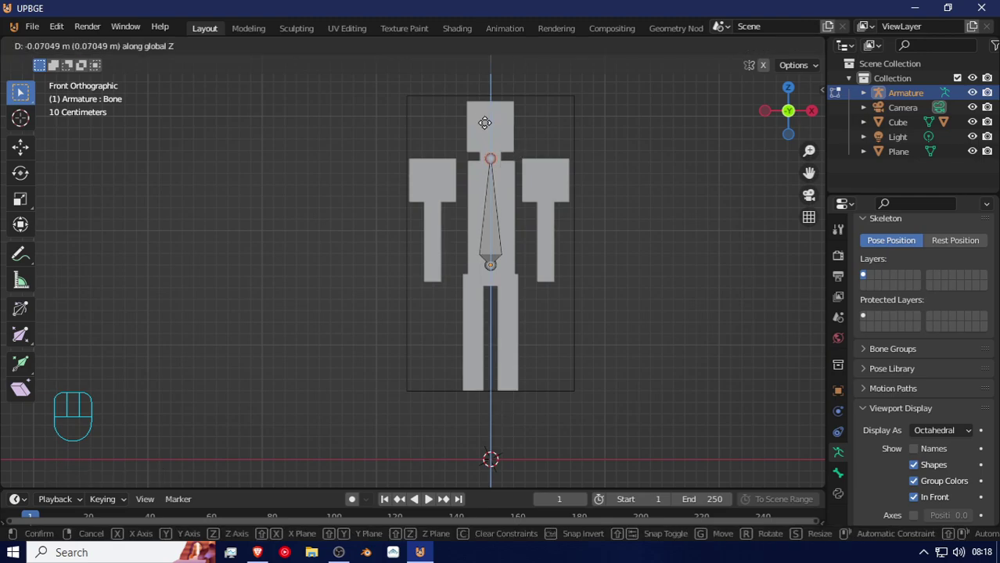
click(484, 130)
Extrude a short neck bone and a head bone about 0.4 m long upward along Z.
key(e)
key(Escape)
key(e)
key(z)
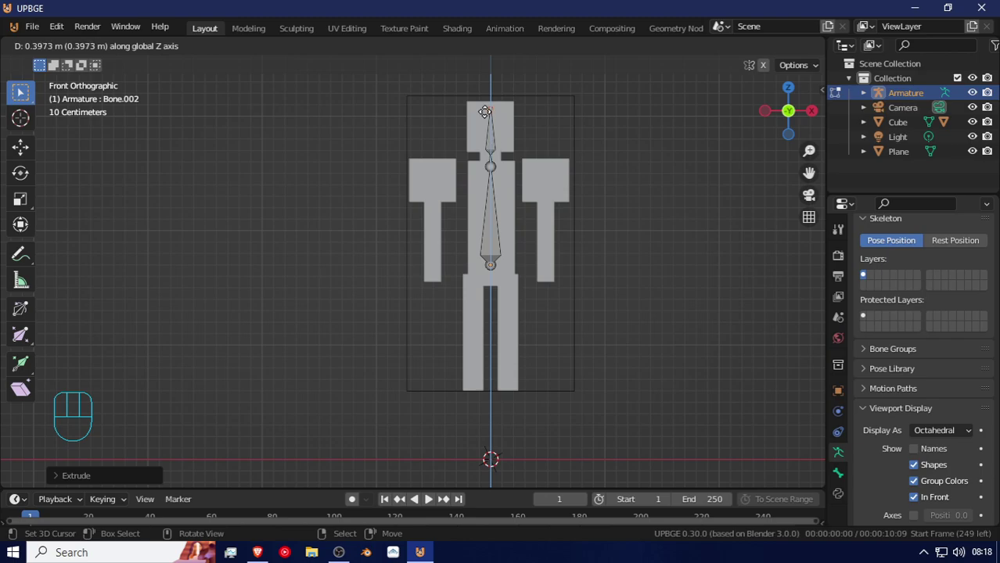
click(485, 113)
Duplicate the spine bone in place and rotate the copy 90° so it lies horizontally.
click(489, 165)
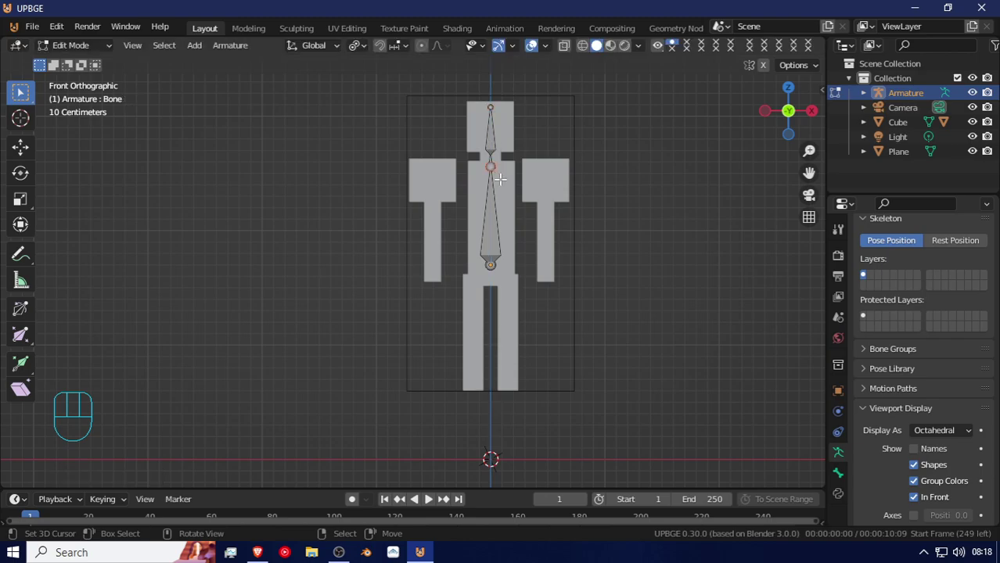
click(496, 227)
key(shift+d)
key(Escape)
key(r)
key(z)
text(x90)
key(Return)
Move the horizontal bone to the shoulder on the +X side and shorten it along X to end above the arm.
key(g)
key(z)
key(Return)
key(g)
key(x)
key(Return)
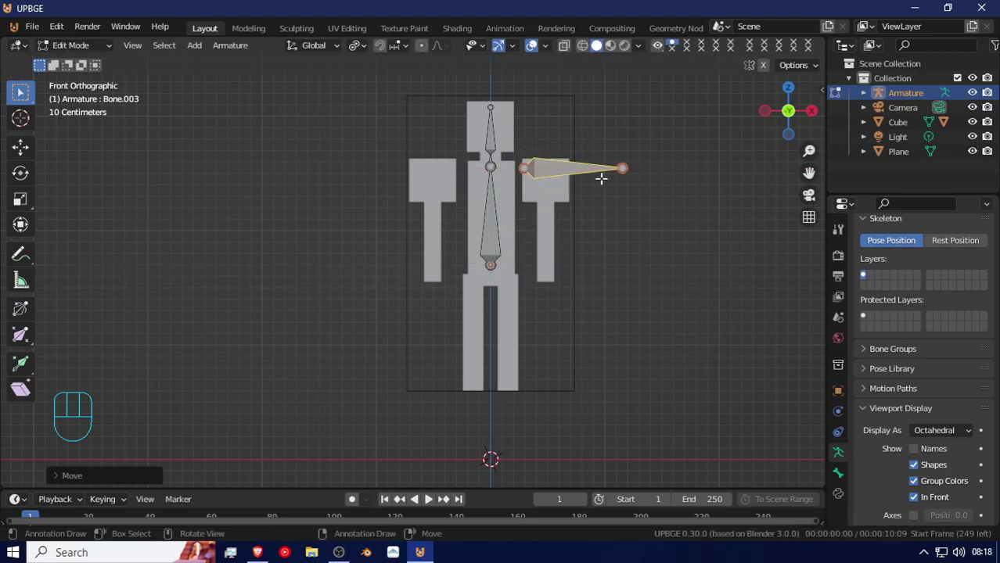
click(619, 169)
key(g)
key(x)
click(556, 172)
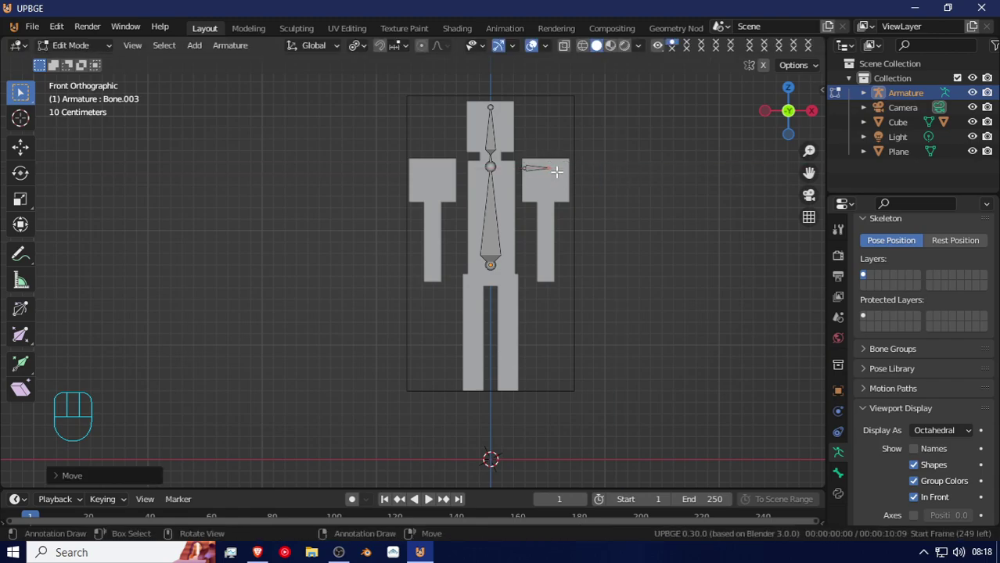
Extrude an arm bone about 0.9 m down along Z from the shoulder bone's tip to the hand.
key(e)
key(z)
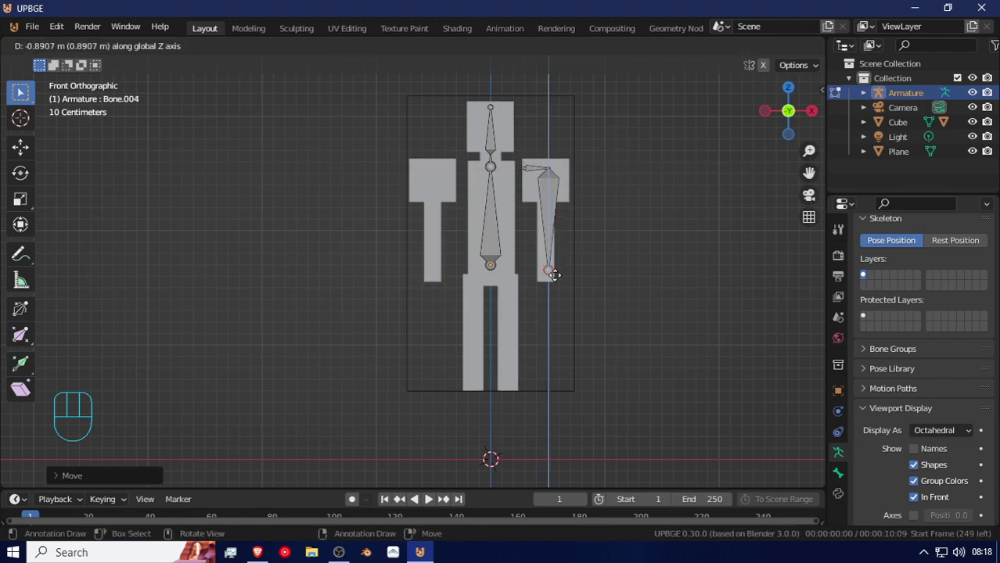
click(551, 278)
Move the shoulder bone's inner end along X toward the spine, placing it beside the top of the spine bone.
click(528, 178)
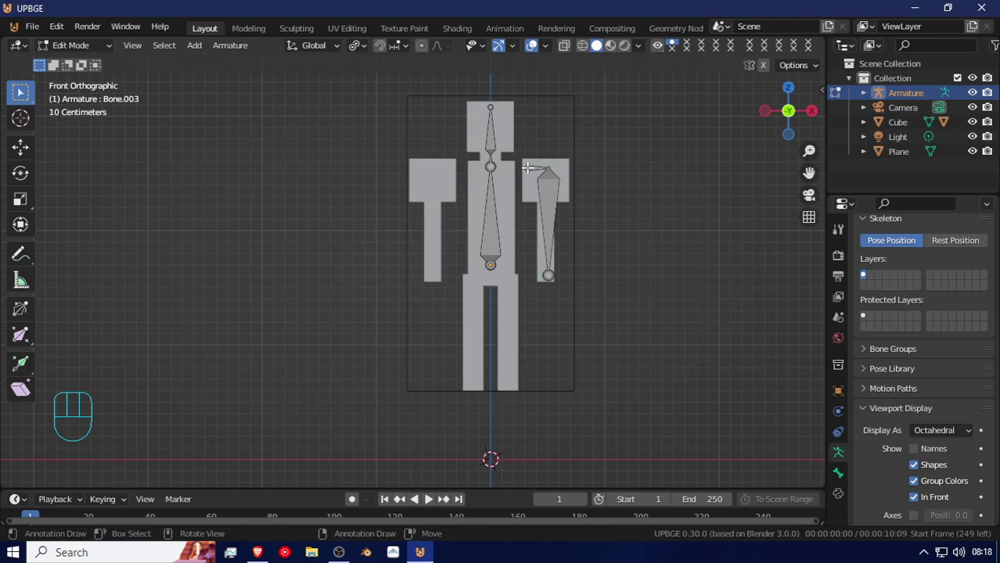
key(g)
key(x)
click(496, 194)
key(g)
click(499, 188)
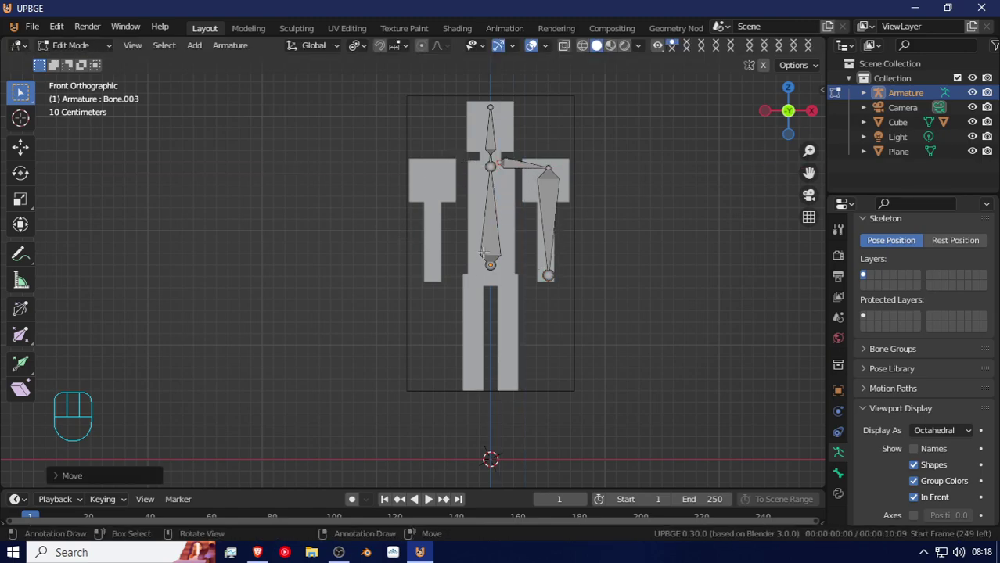
Duplicate the arm bone onto the leg on the +X side and parent it to the spine bone, keeping its offset.
click(550, 246)
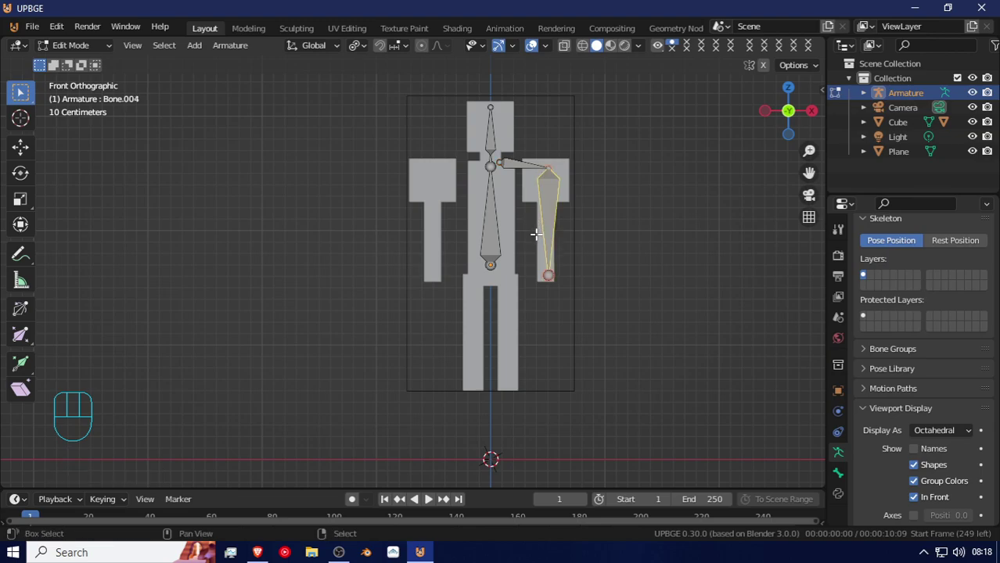
key(shift+d)
click(490, 344)
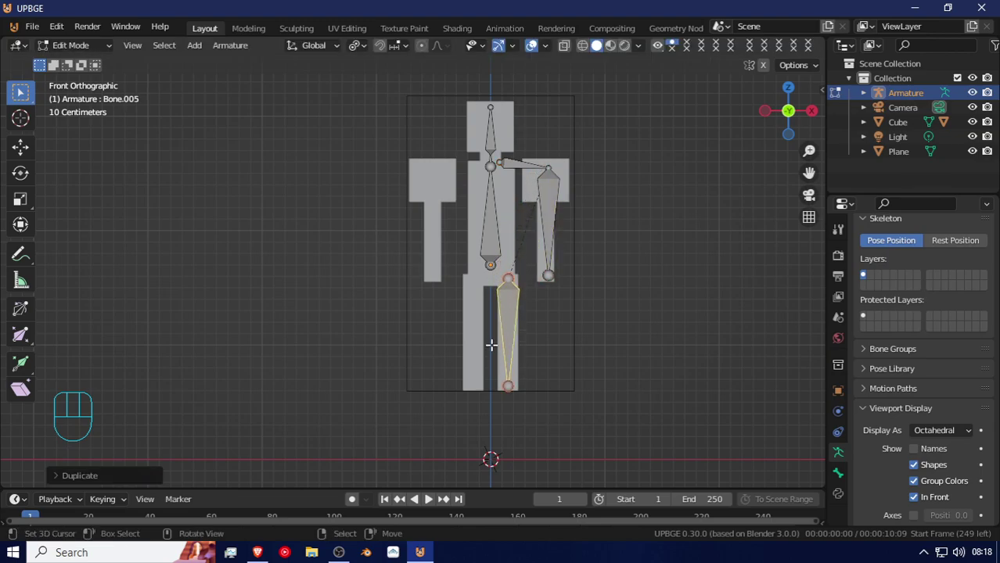
ctrl+click(493, 236)
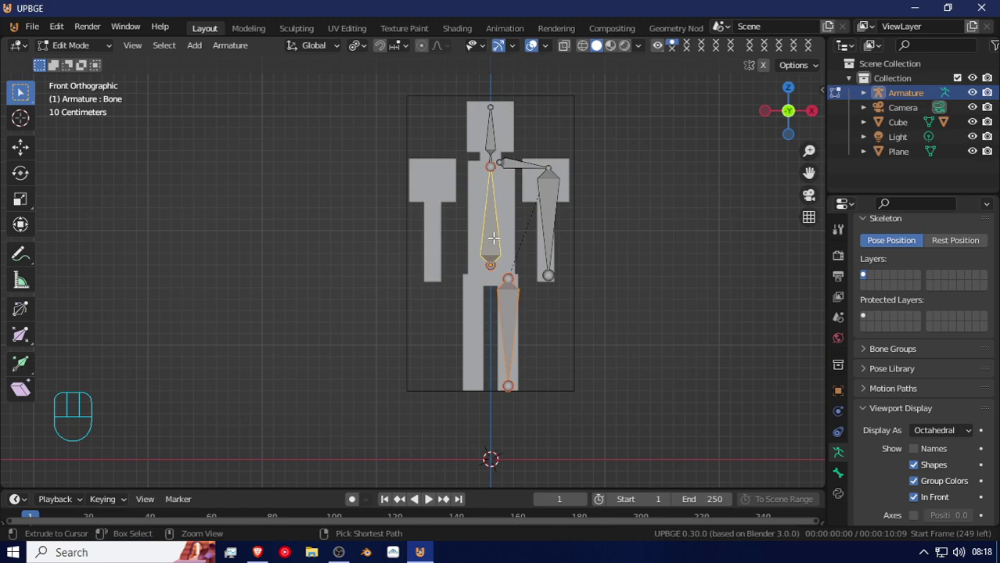
key(ctrl+p)
click(479, 251)
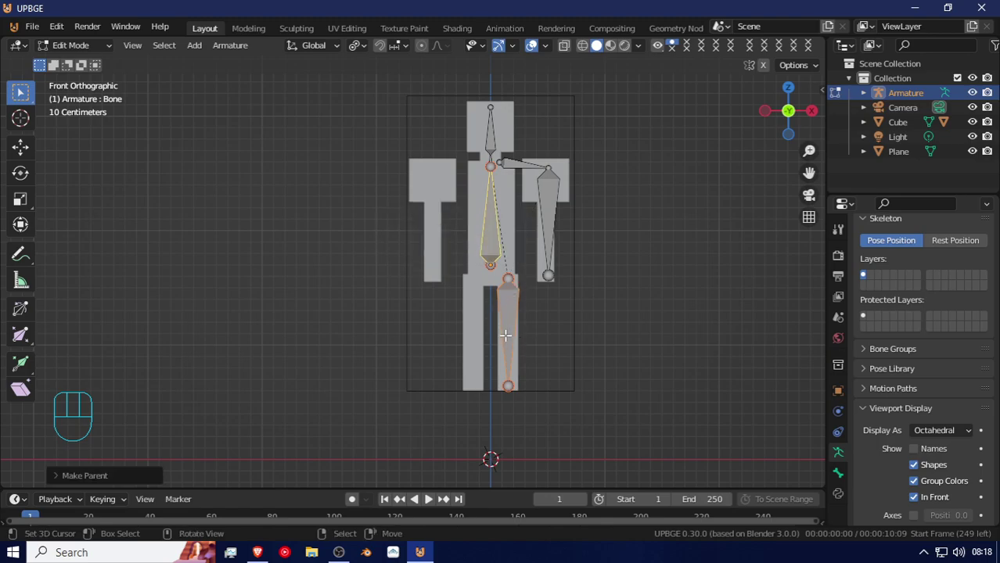
key(g)
click(507, 315)
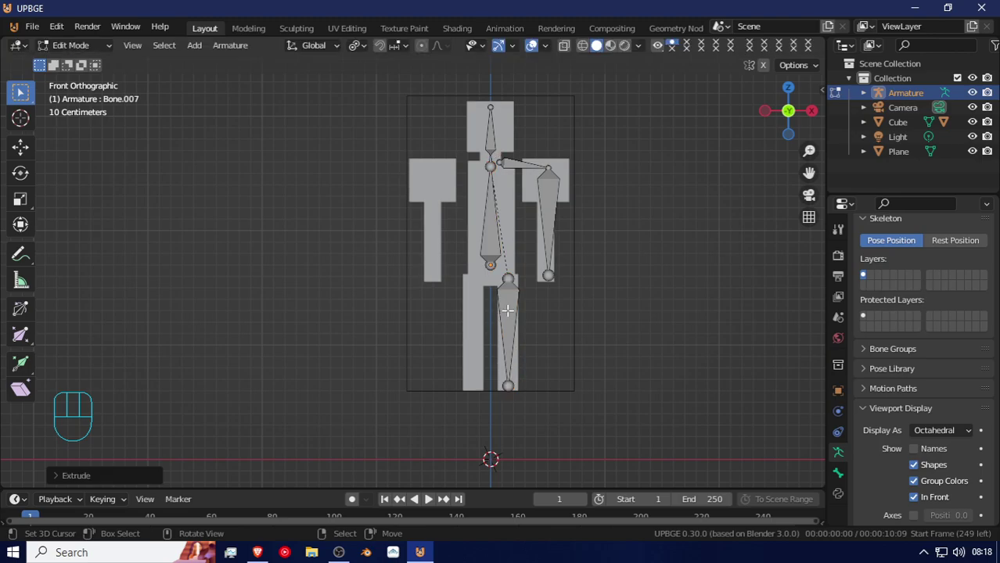
Subdivide the leg bone into an upper and a lower leg bone.
click(507, 310)
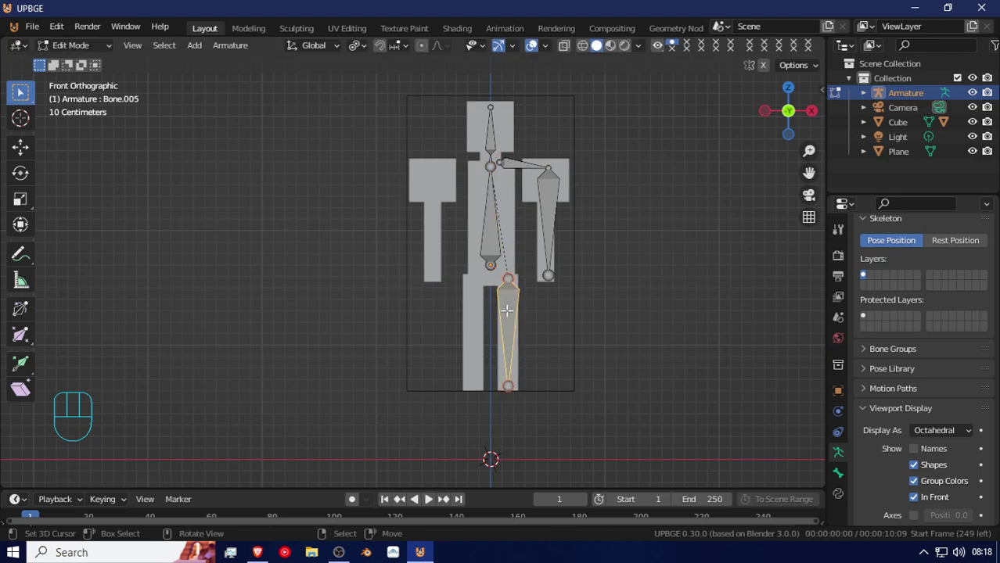
right_click(506, 310)
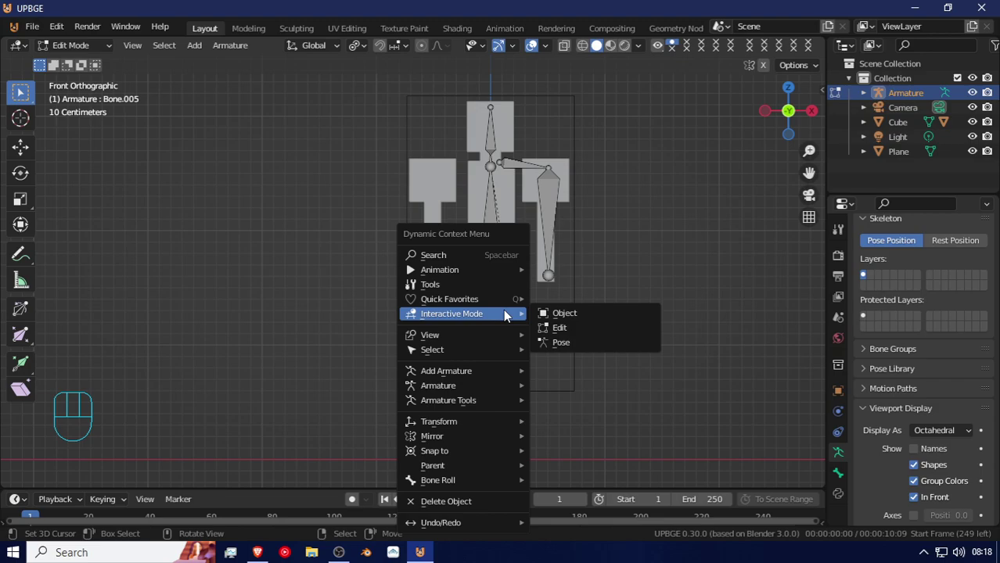
key(space)
text(su)
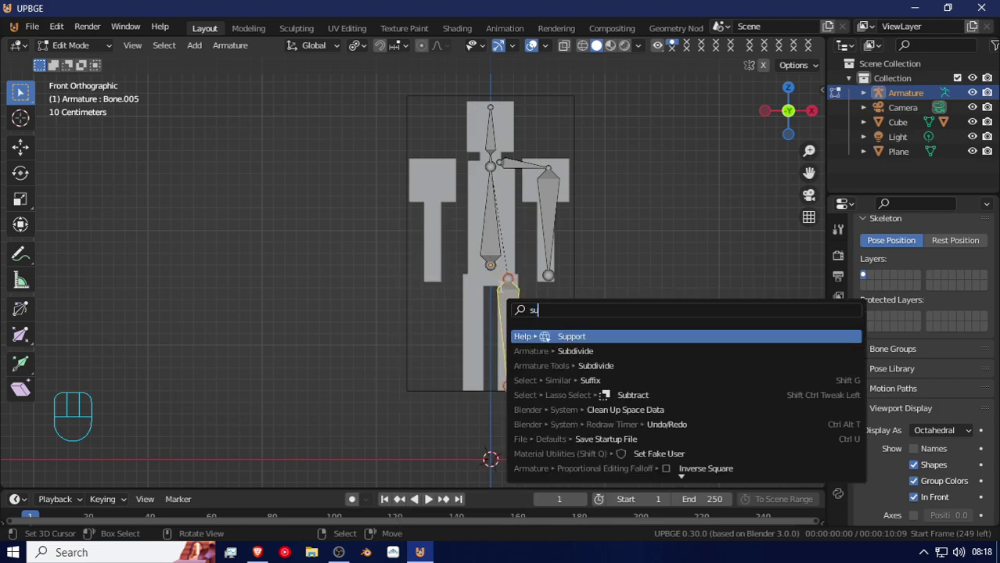
text(b)
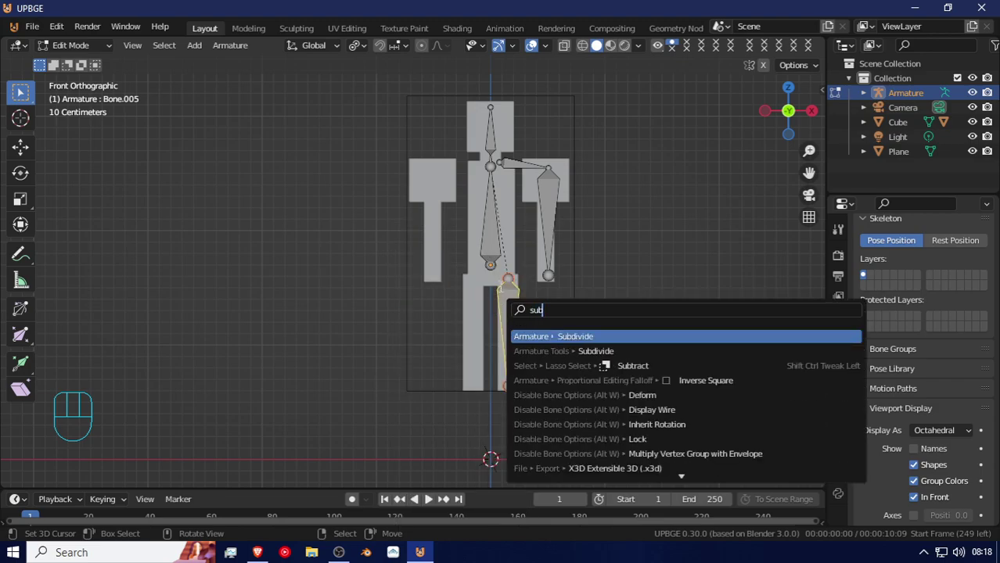
click(559, 341)
Try rotating the lower leg bone, and switch briefly to Pose Mode before returning to Edit Mode.
click(506, 357)
key(r)
click(506, 366)
middle_drag(521, 341, 392, 308)
key(ctrl+Tab)
key(Tab)
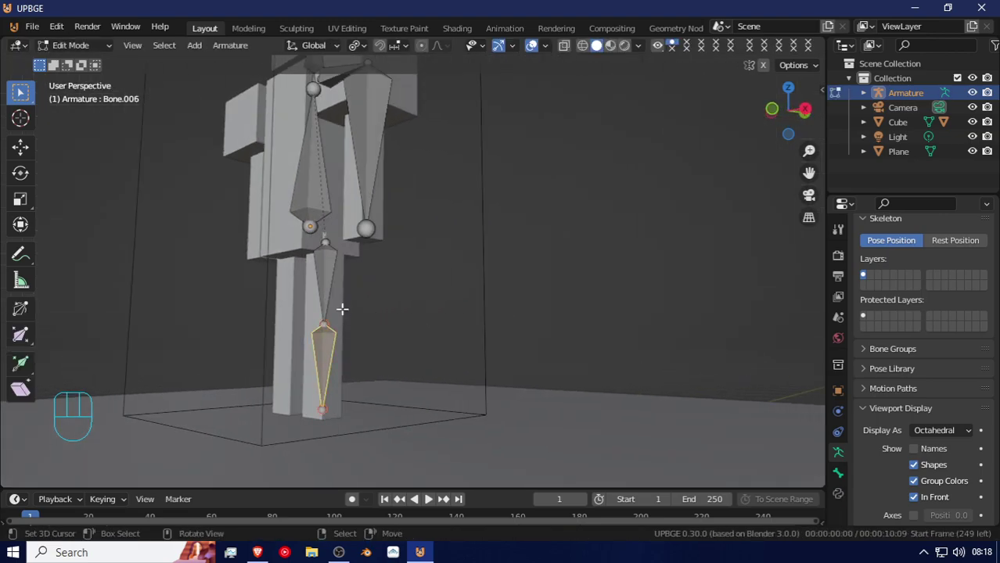
key(Tab)
click(341, 308)
middle_drag(341, 308, 311, 316)
key(Tab)
key(Tab)
click(312, 331)
key(Tab)
click(310, 325)
click(310, 325)
key(g)
key(z)
key(Escape)
Move the knee joint between the upper and lower leg bones up along Z by about 0.12 m.
click(312, 319)
key(g)
key(z)
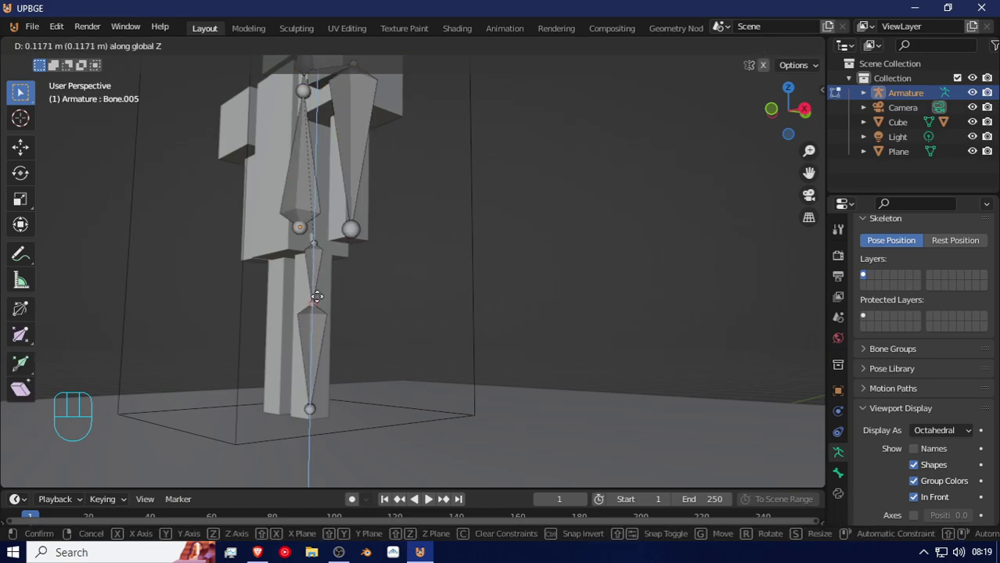
click(312, 284)
Auto-name the leg, arm and shoulder bones on the +X side with left/right suffixes.
scroll(312, 284, up, 2)
scroll(312, 284, down, 2)
middle_drag(301, 324, 379, 330)
scroll(401, 330, down, 3)
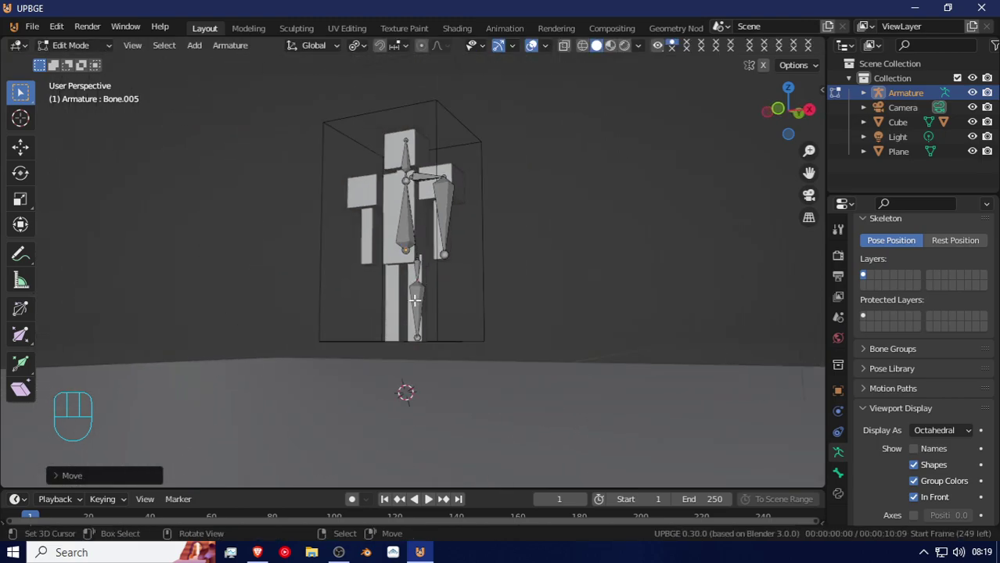
click(414, 300)
shift+click(440, 201)
shift+click(423, 172)
click(230, 44)
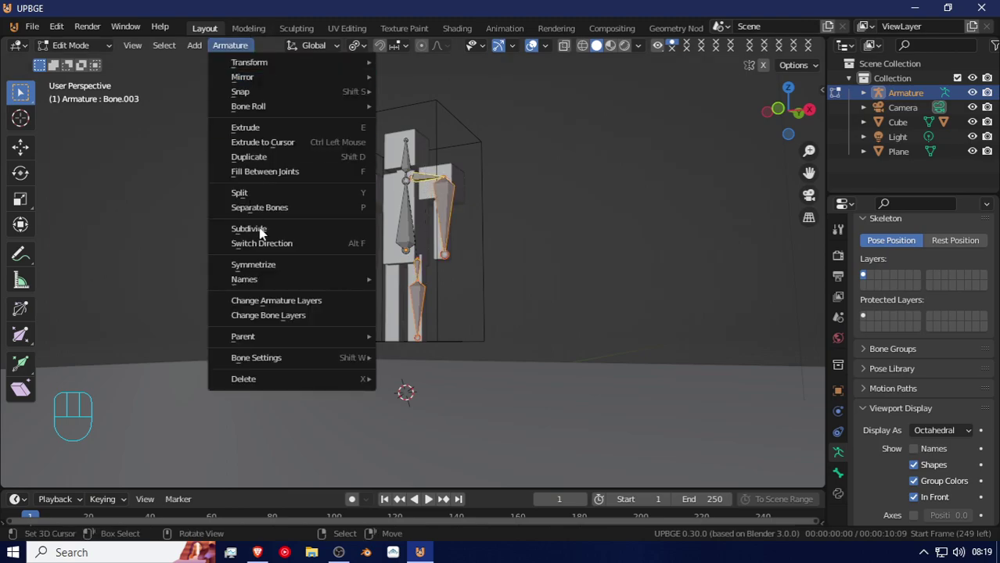
mouse_move(297, 279)
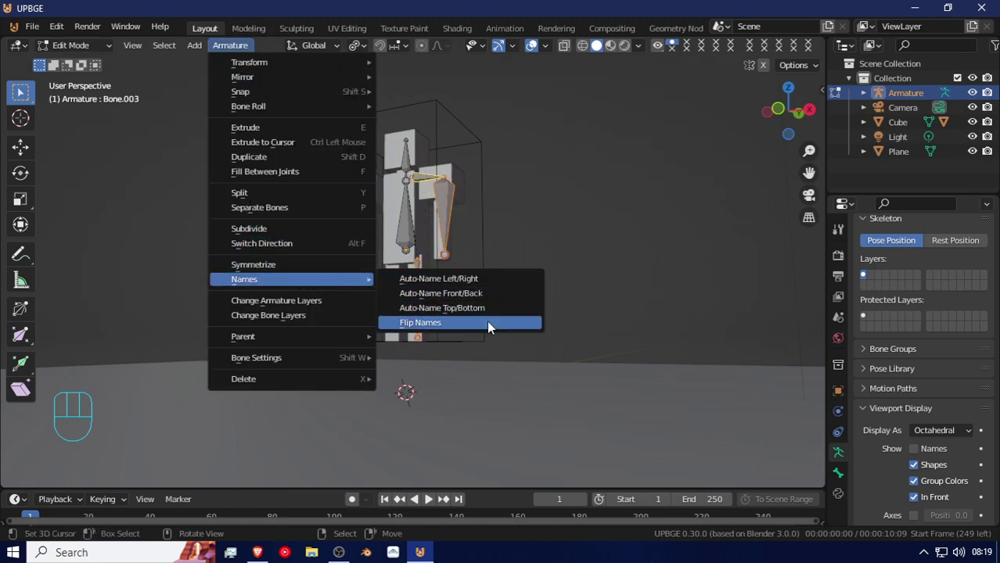
click(507, 281)
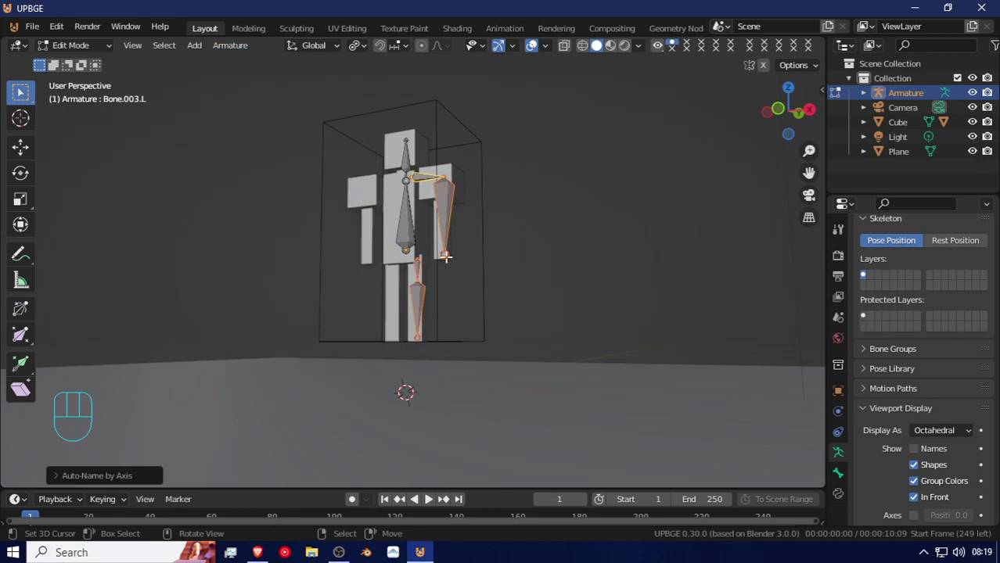
Symmetrize the selected shoulder, arm and leg bones onto the character's other side.
middle_drag(450, 195, 473, 198)
click(230, 45)
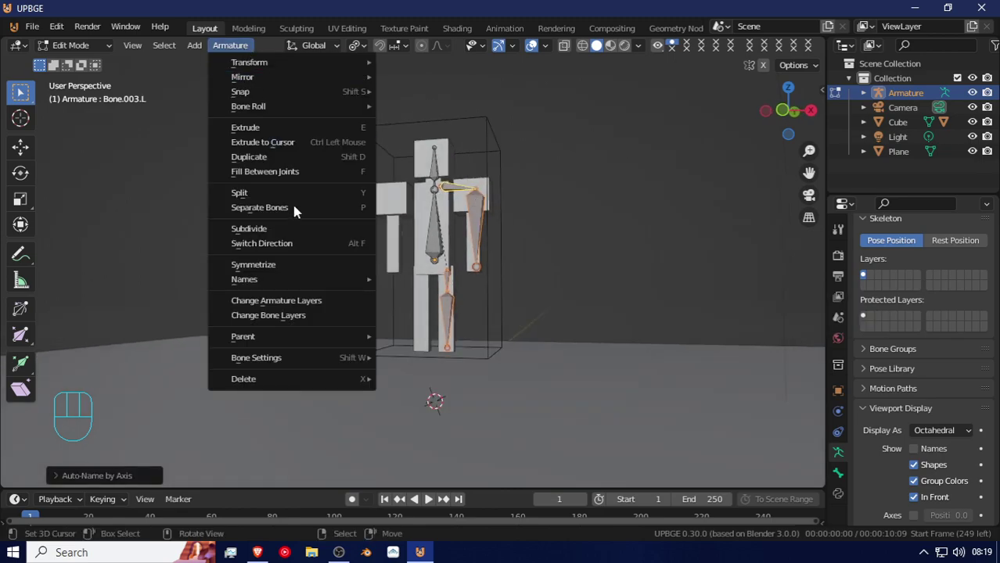
click(293, 265)
middle_drag(299, 277, 434, 214)
scroll(434, 214, up, 3)
middle_drag(466, 170, 389, 218)
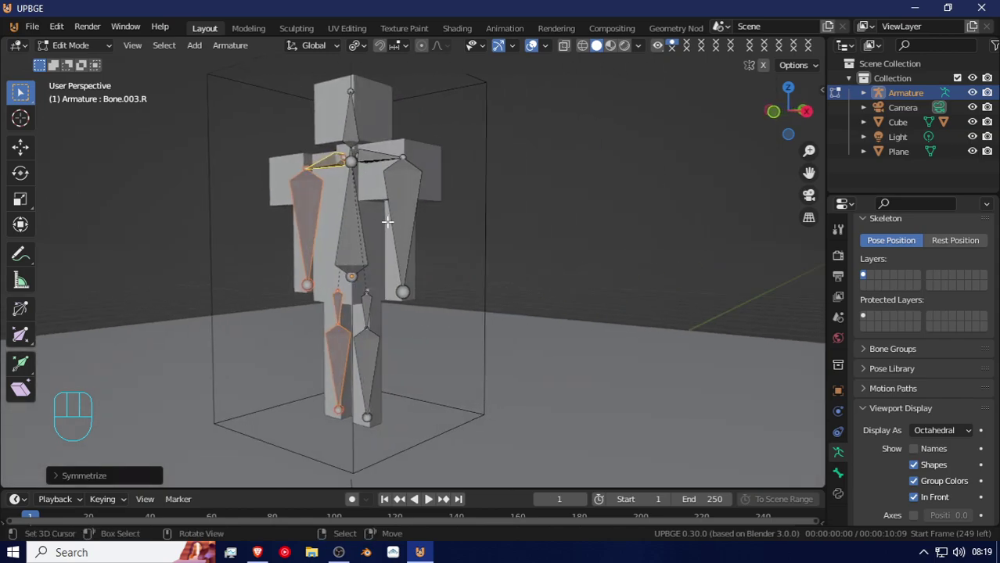
Shift both knee joints slightly along Y so that the two legs are bent a little at the knees.
middle_drag(368, 313, 330, 306)
key(Tab)
key(Tab)
shift+right_click(279, 330)
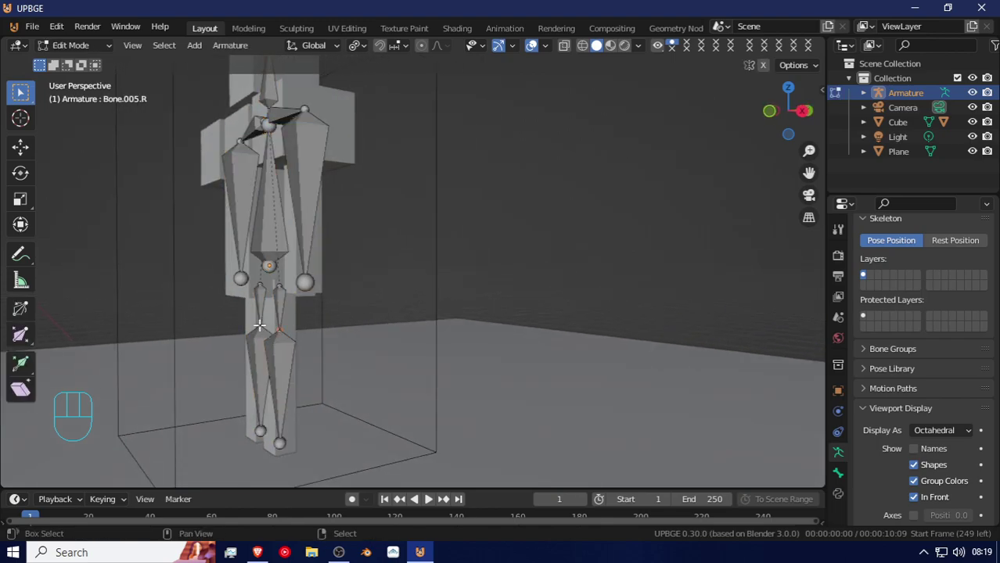
key(g)
key(y)
click(255, 324)
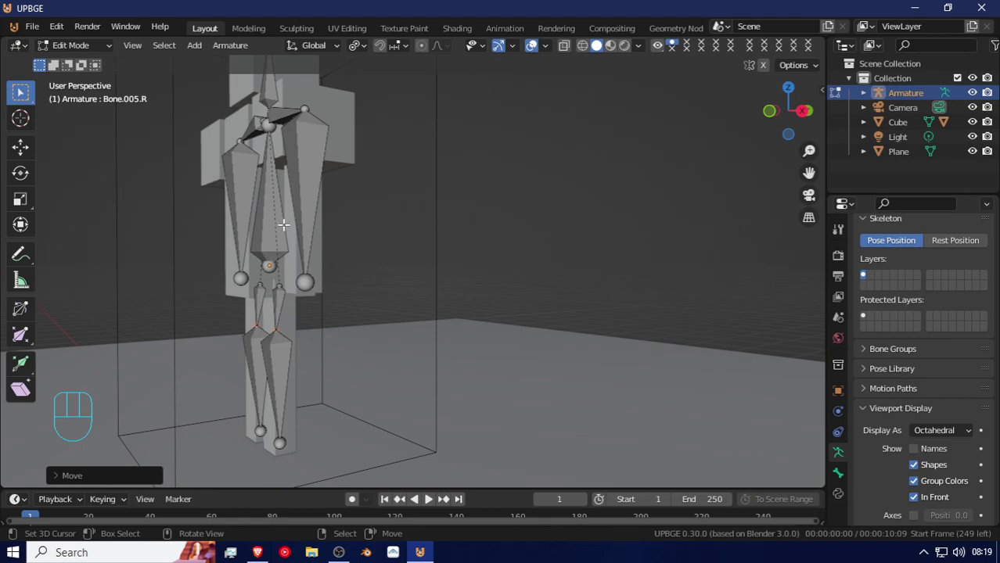
Try to parent the character mesh to the armature with automatic weights, and undo it.
middle_drag(283, 225, 353, 240)
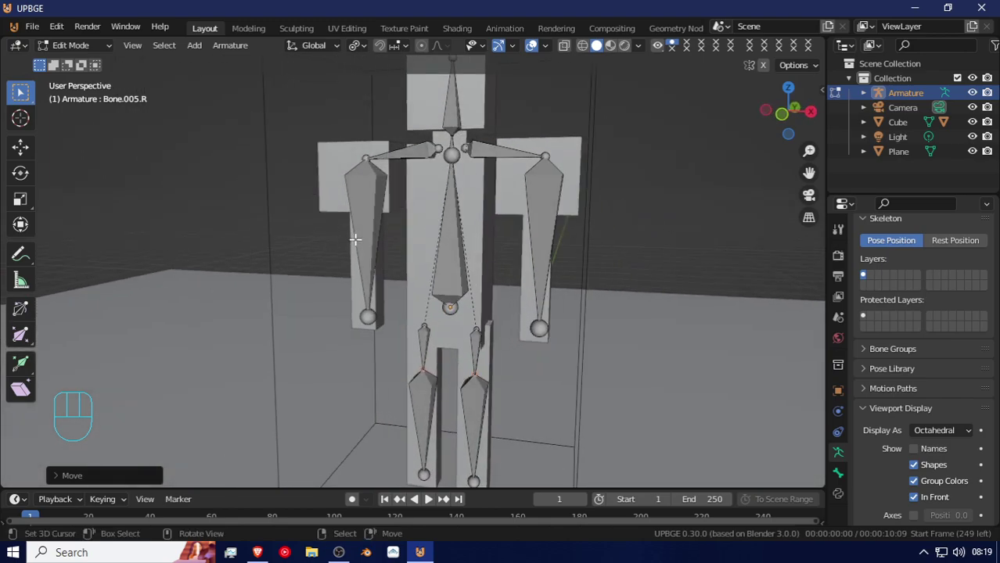
click(358, 233)
key(Tab)
click(335, 173)
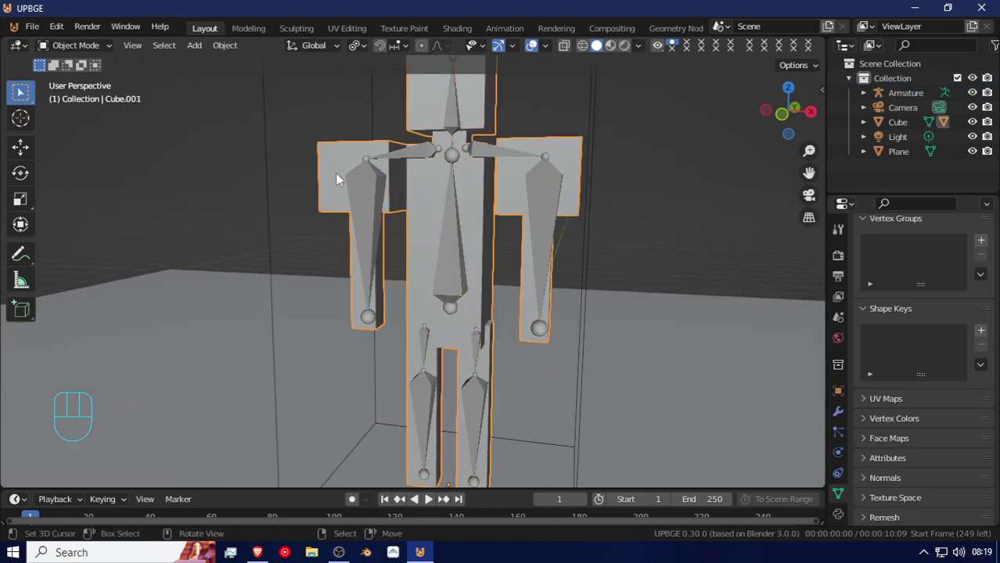
shift+click(361, 191)
key(ctrl+p)
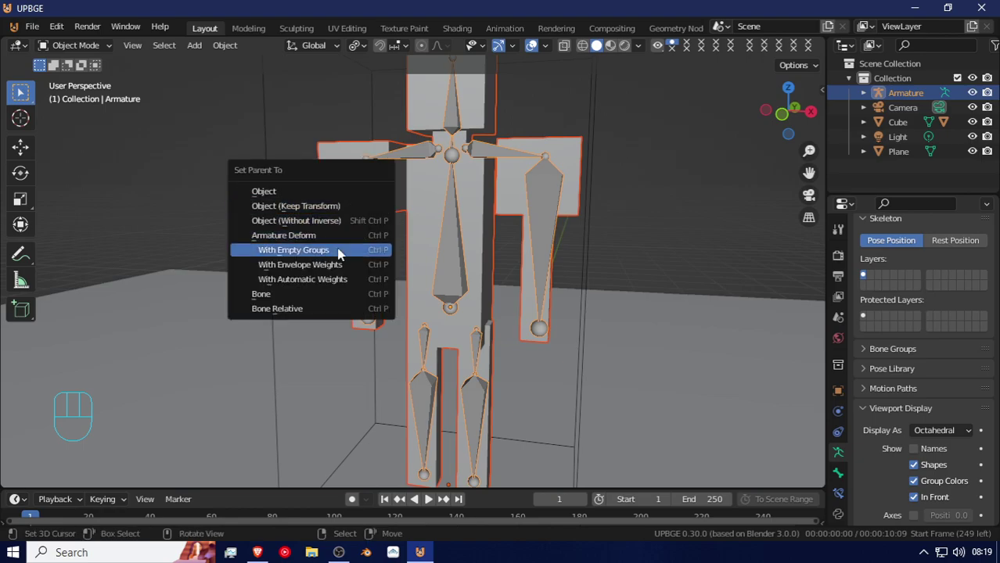
click(336, 279)
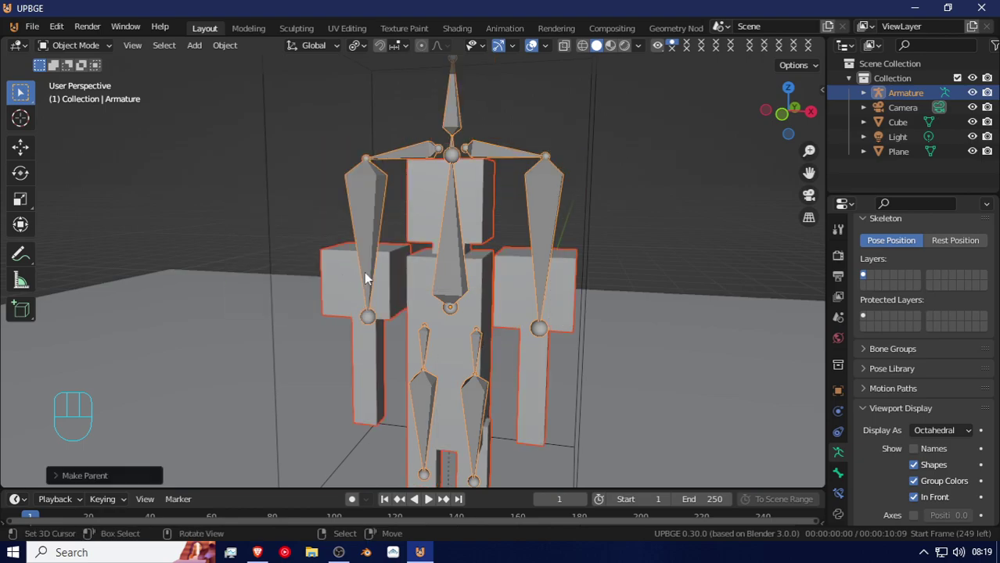
middle_drag(422, 258, 461, 212)
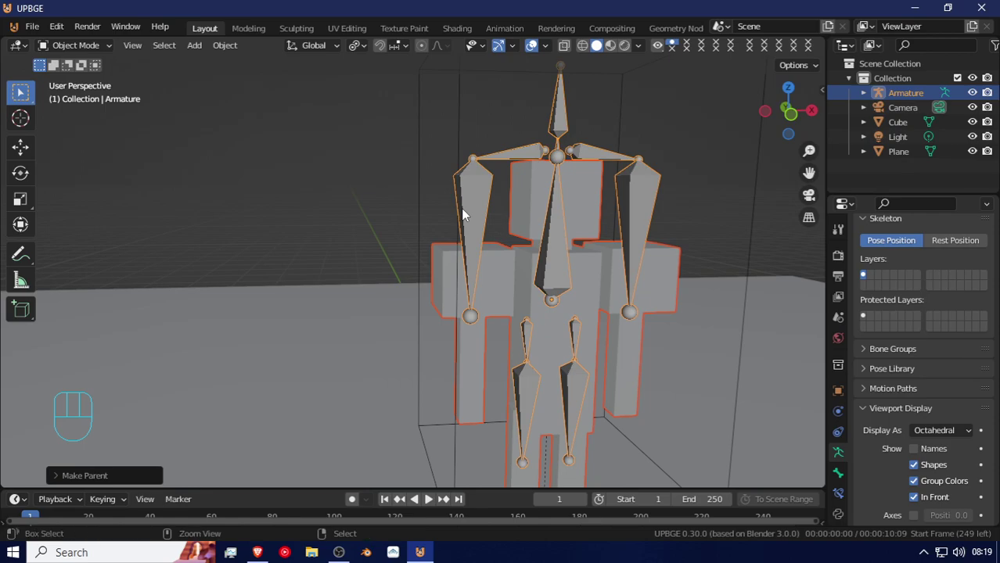
key(ctrl+shift+z)
Try to clear the character mesh's parent without keeping its transformation, and undo it.
click(449, 164)
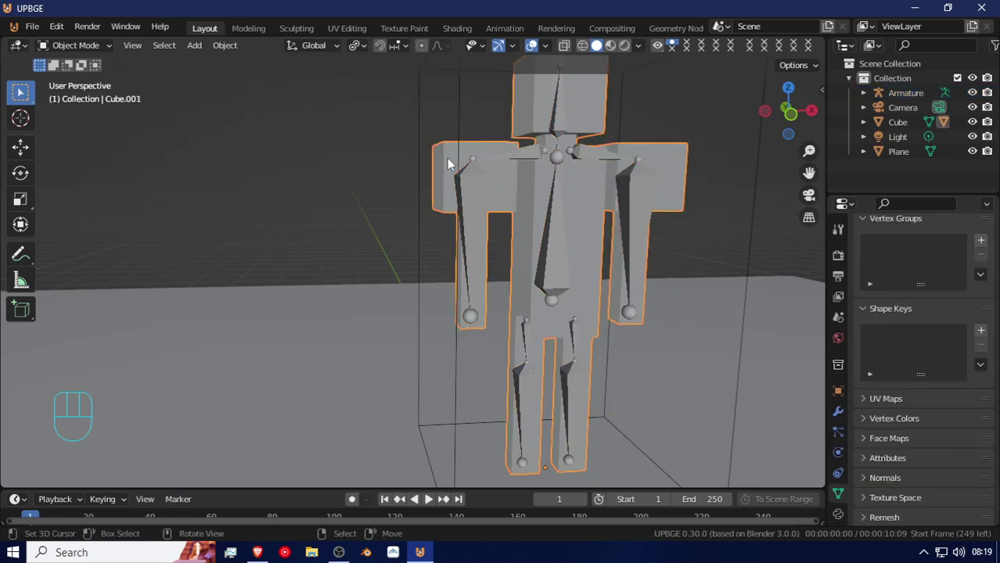
key(alt+p)
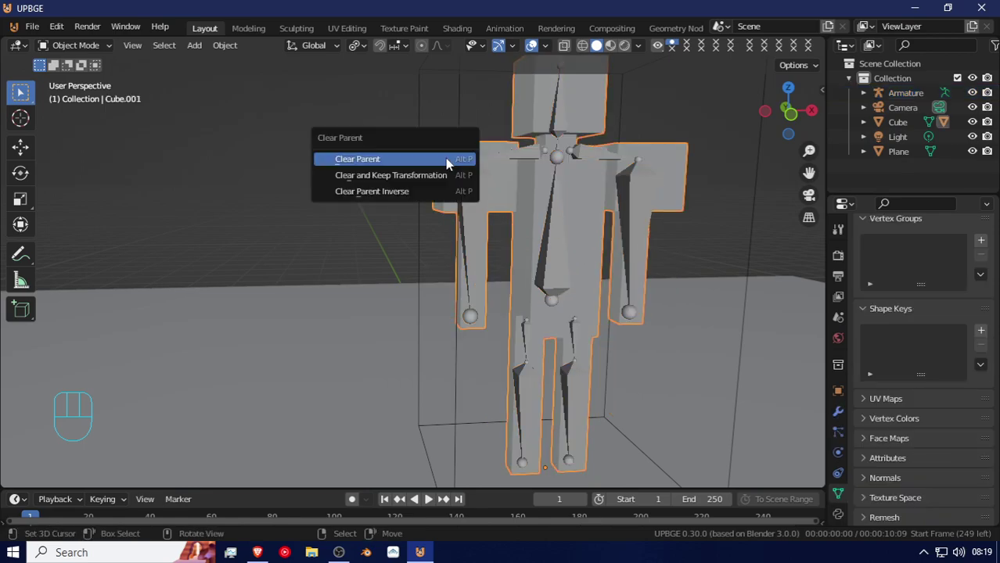
click(445, 158)
key(ctrl+z)
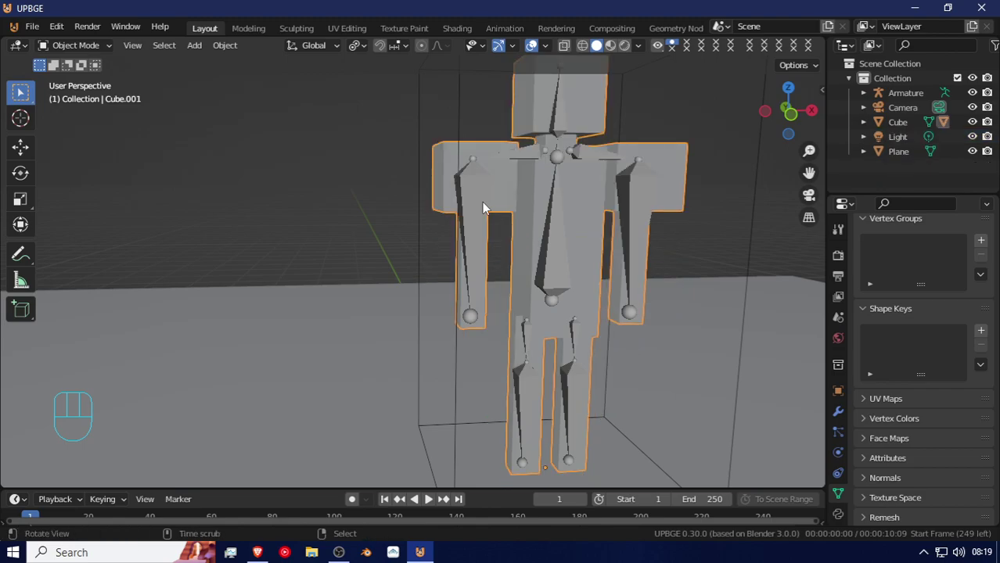
Clear the character mesh's parent while keeping its transformation, and parent the mesh to the armature with automatic weights.
key(alt+p)
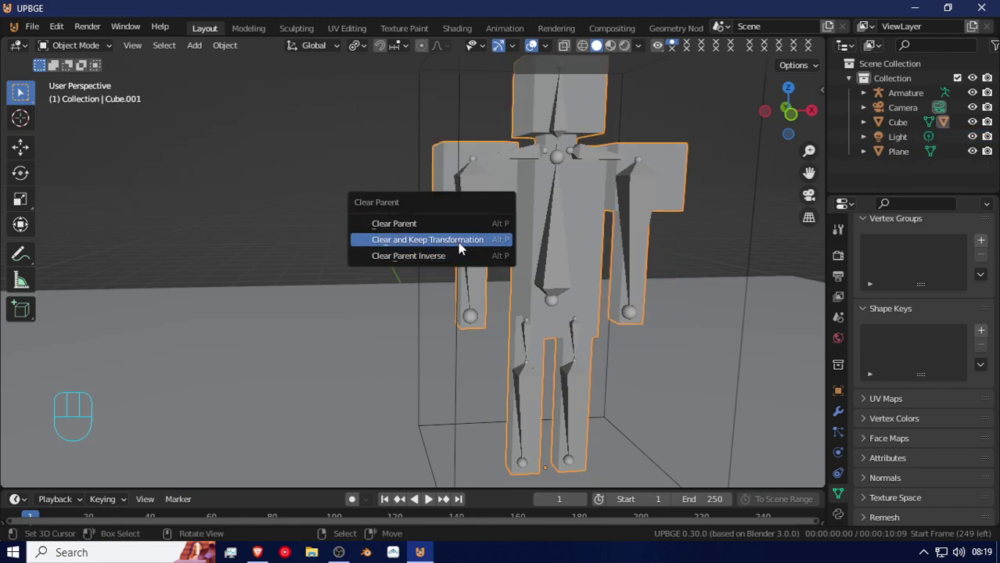
click(462, 239)
shift+click(470, 185)
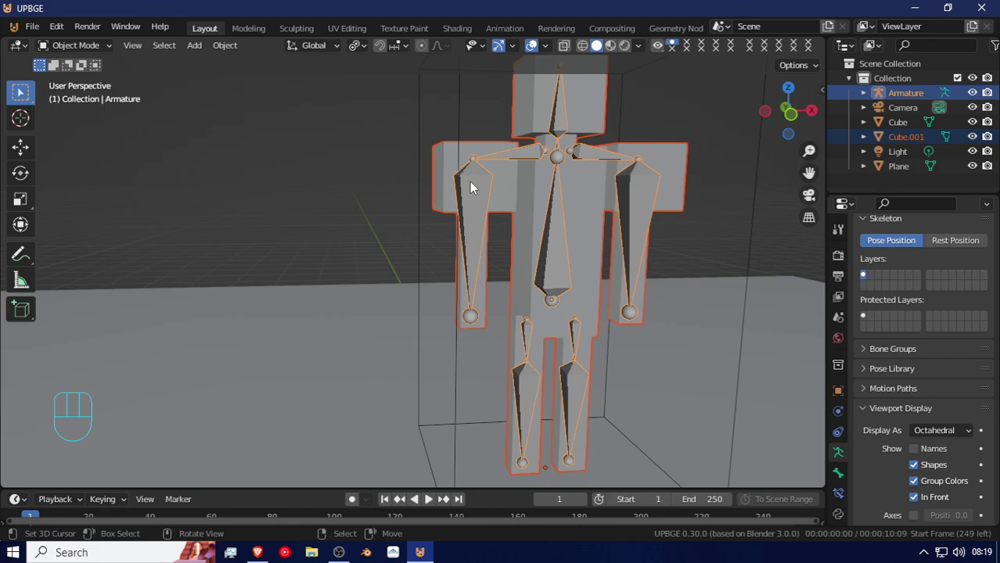
key(ctrl+p)
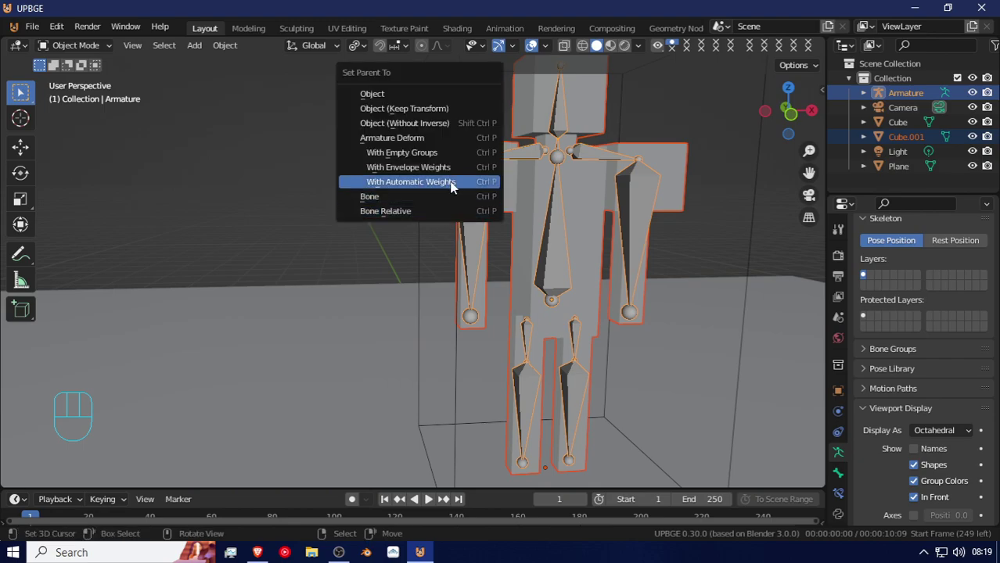
click(454, 183)
Test the rig in Pose Mode by trying to rotate the arm and shoulder bones on the -X side and the spine bone.
click(482, 189)
key(ctrl+Tab)
key(ctrl+Tab)
click(482, 188)
key(ctrl+Tab)
click(482, 188)
key(r)
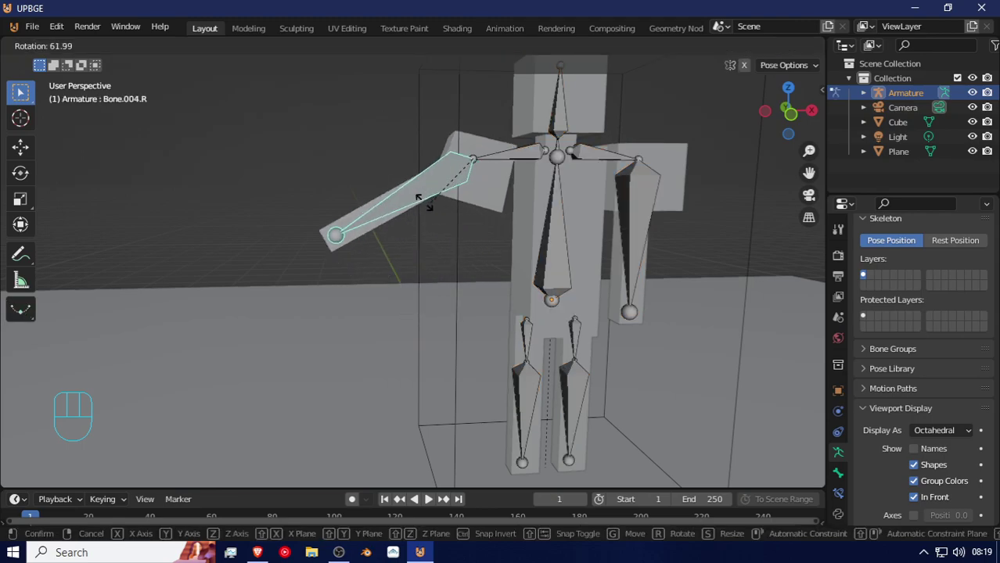
key(Escape)
click(497, 165)
key(r)
key(Escape)
click(534, 198)
key(r)
key(Escape)
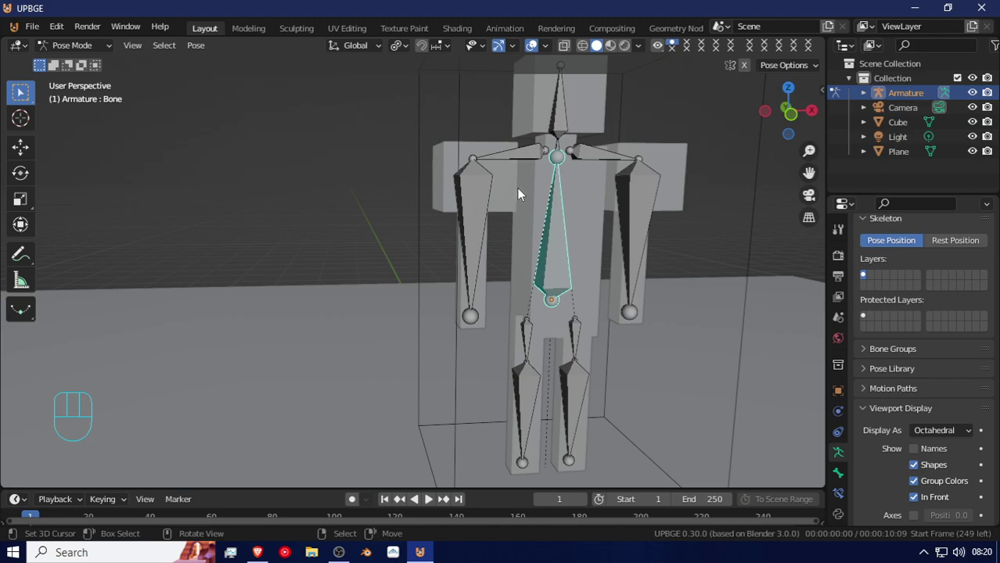
Parent both shoulder bones to the spine bone in Edit Mode, keeping their offset.
click(517, 155)
key(Tab)
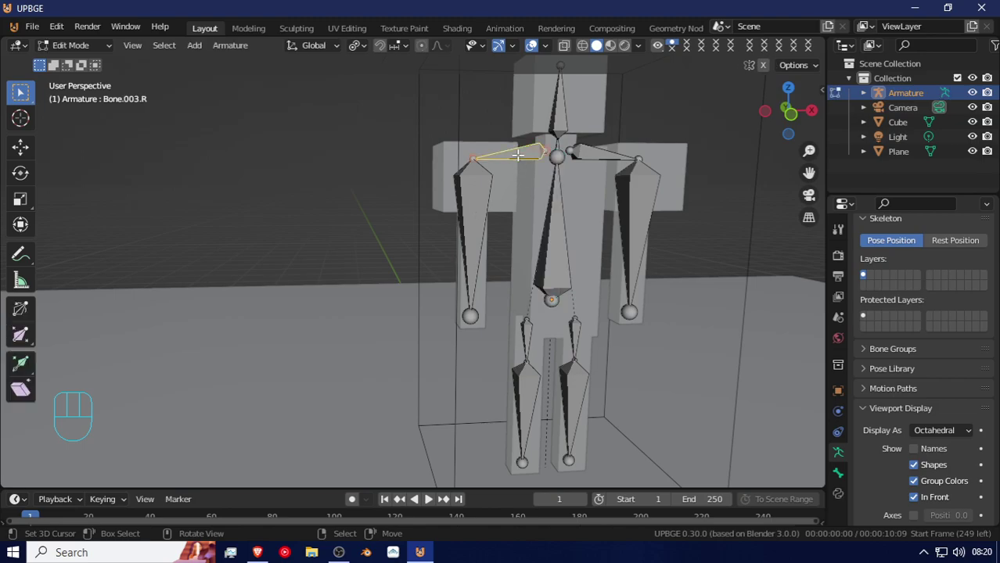
shift+click(583, 154)
shift+click(550, 195)
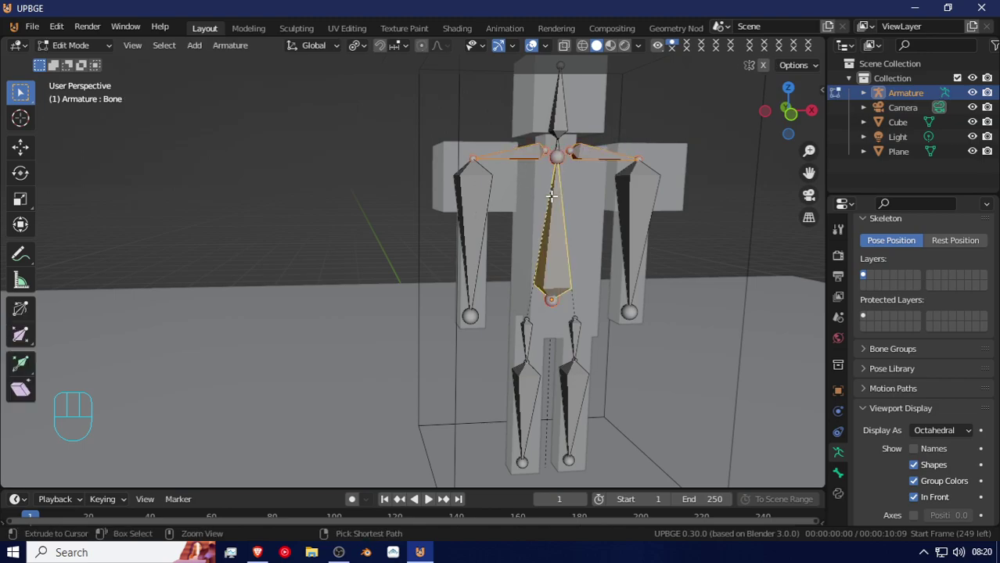
key(ctrl+p)
click(552, 196)
Test the spine and upper leg bones in Pose Mode with trial rotations and a trial move, cancelling or undoing each.
key(Tab)
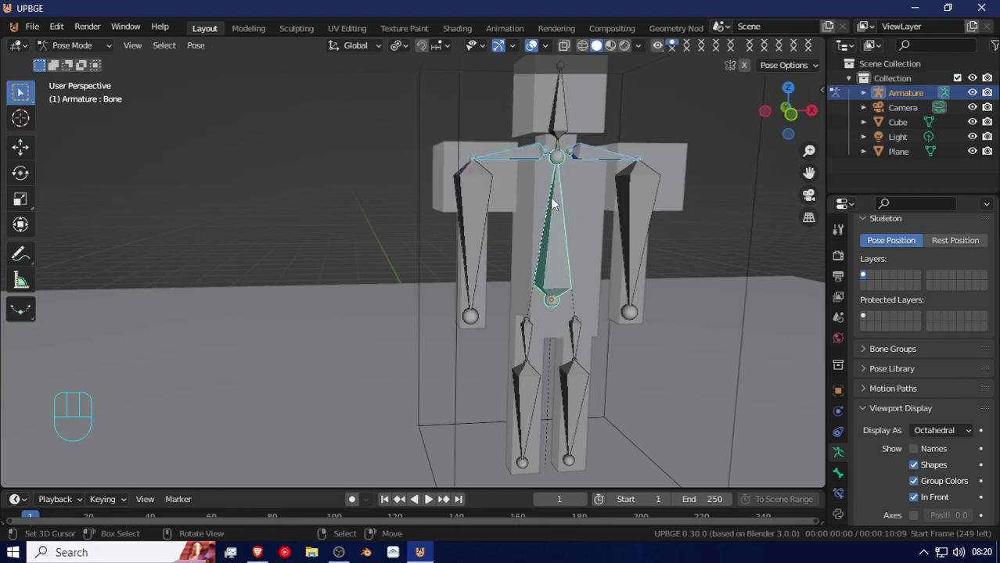
key(r)
key(Escape)
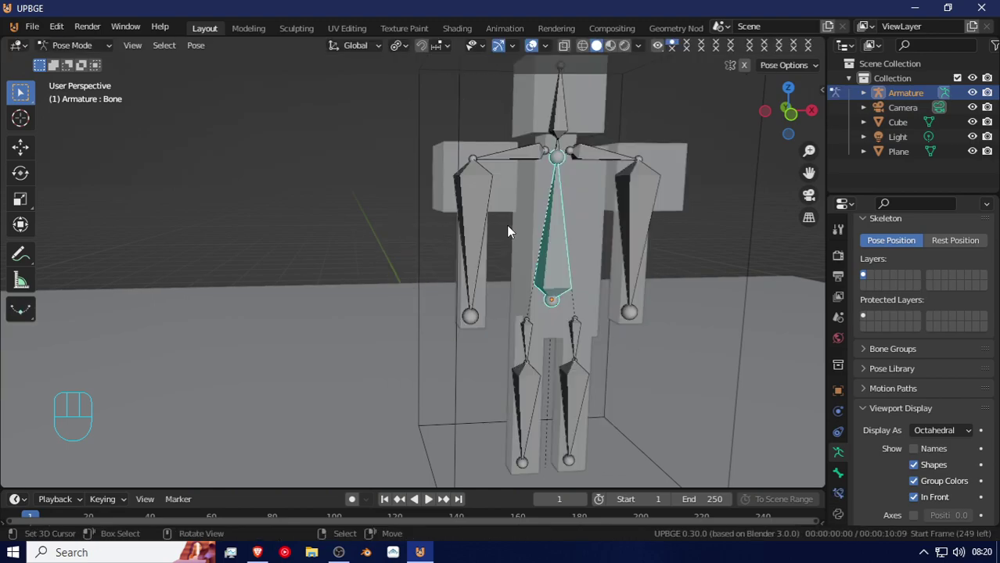
click(525, 336)
key(r)
key(Escape)
click(575, 336)
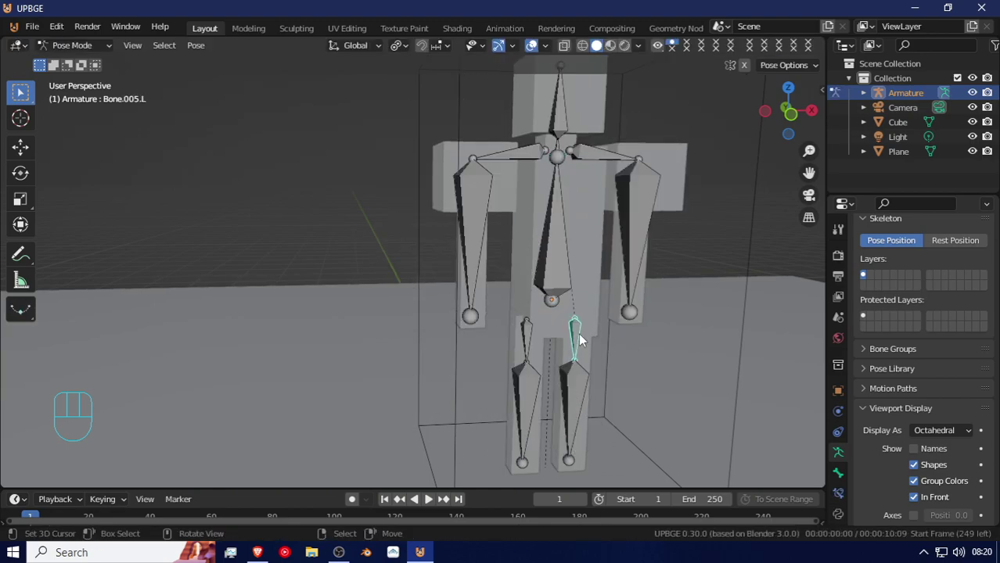
key(g)
click(582, 344)
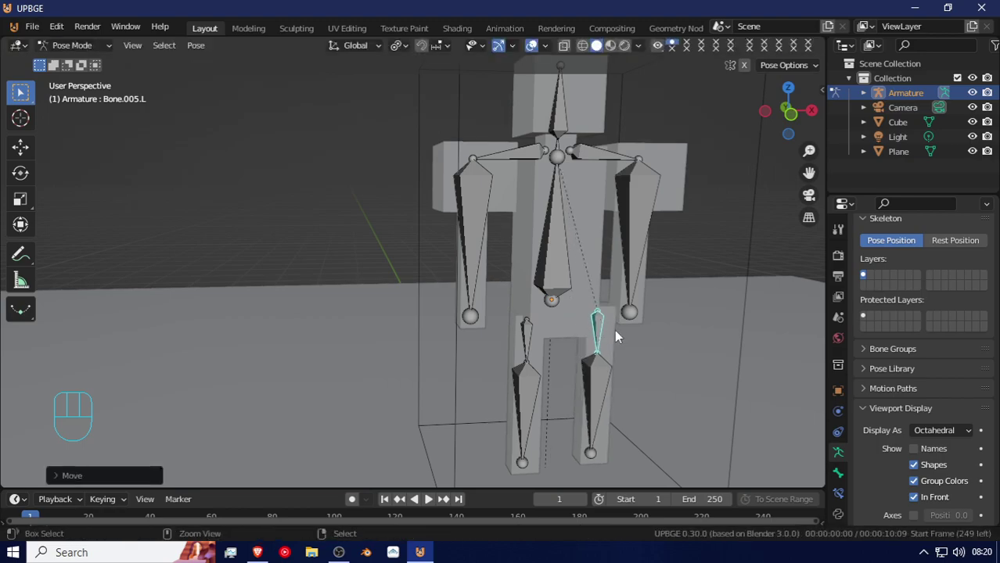
key(ctrl+z)
Parent both upper leg bones to the spine bone in Edit Mode, keeping their offset.
click(526, 344)
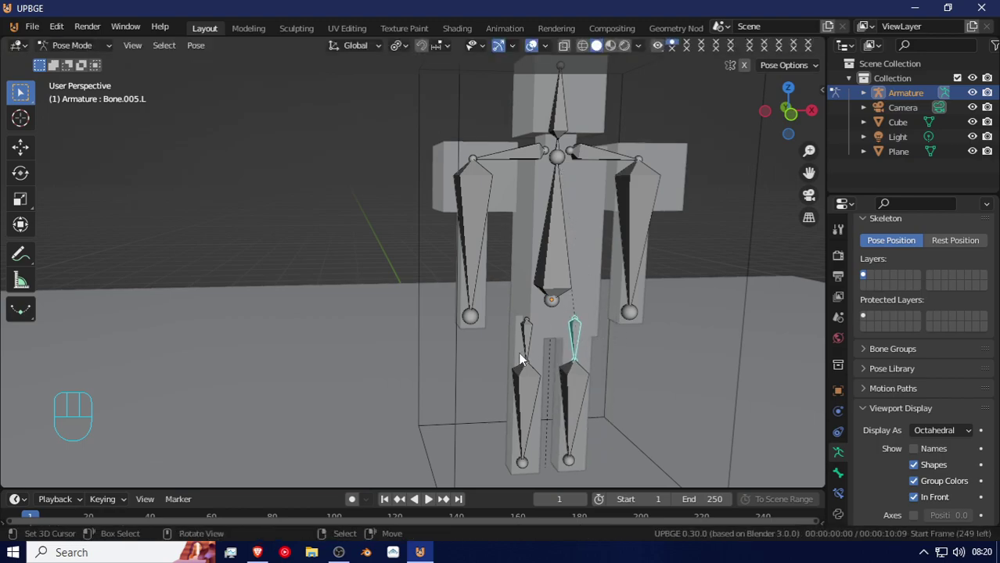
shift+click(575, 333)
key(Tab)
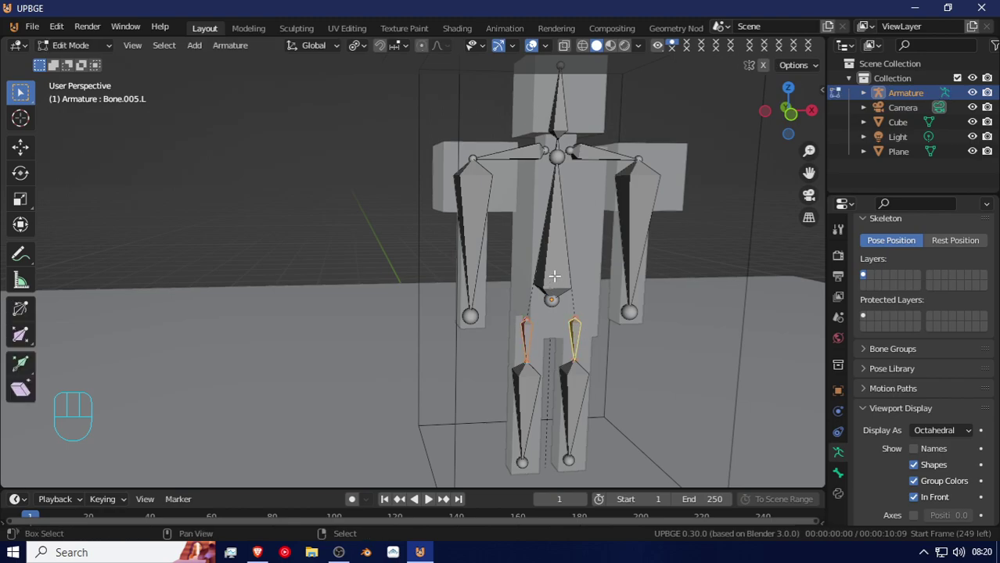
shift+click(555, 274)
key(ctrl+p)
click(556, 276)
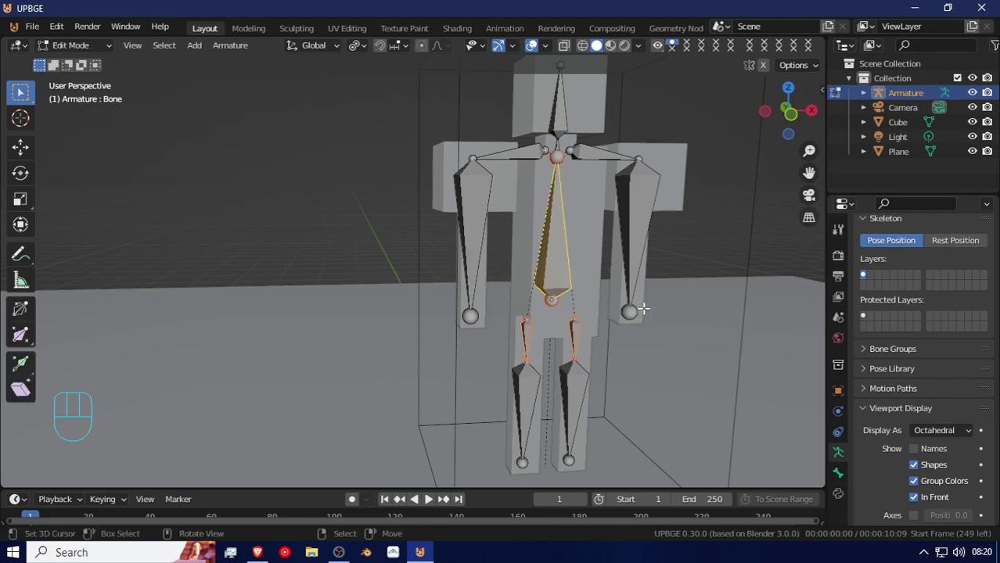
Subdivide the spine bone into an upper and a lower bone.
click(551, 302)
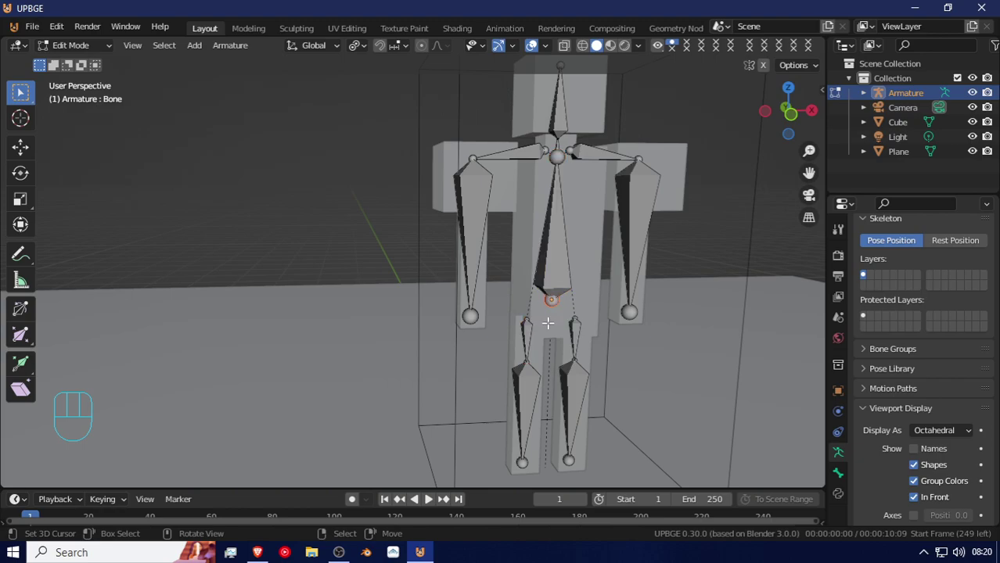
click(547, 280)
key(F3)
click(645, 304)
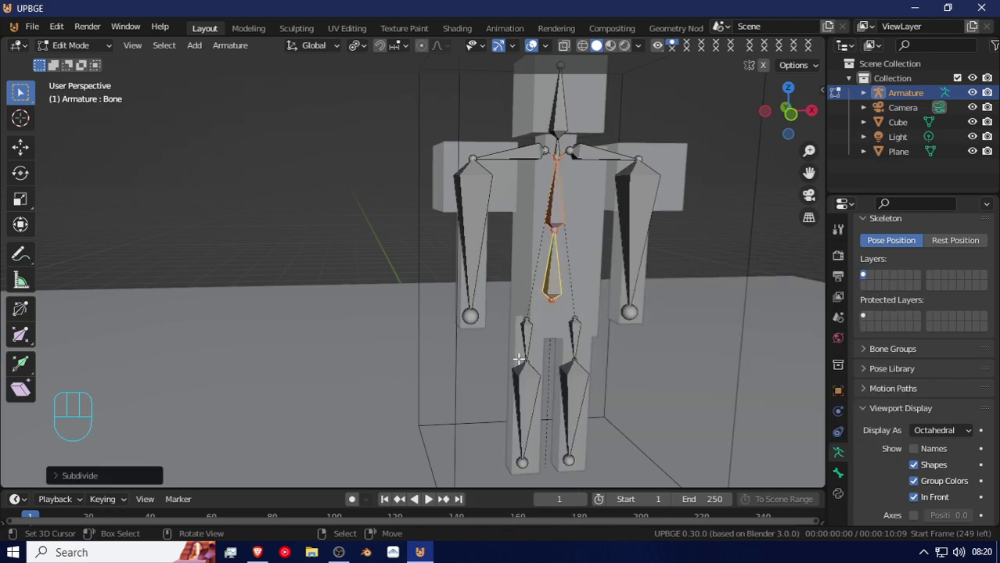
Lower the spine's bottom end about 0.2 m along Z, and move its middle joint down along Z to leave a short hip bone.
click(550, 302)
key(g)
key(z)
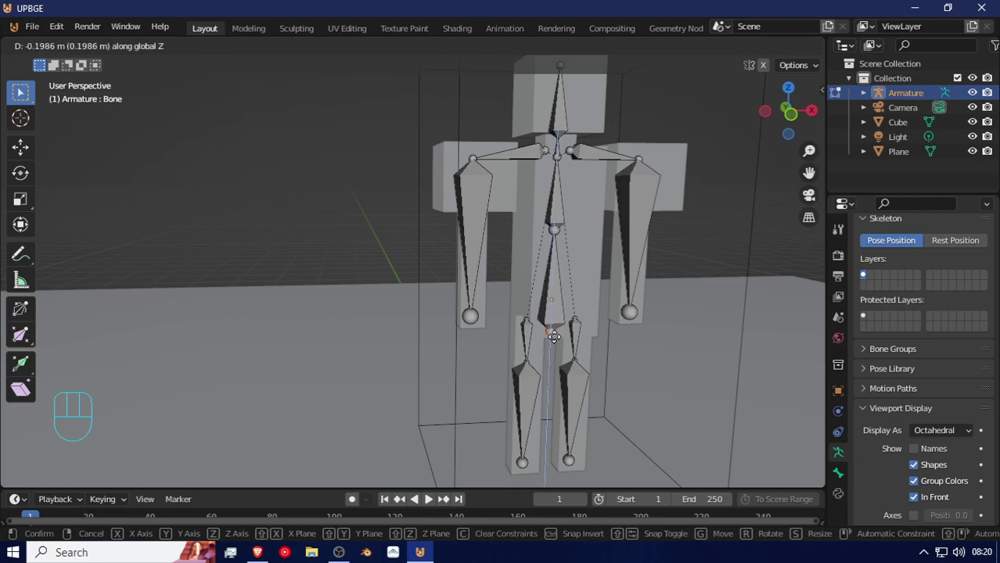
click(552, 227)
key(g)
key(z)
click(556, 277)
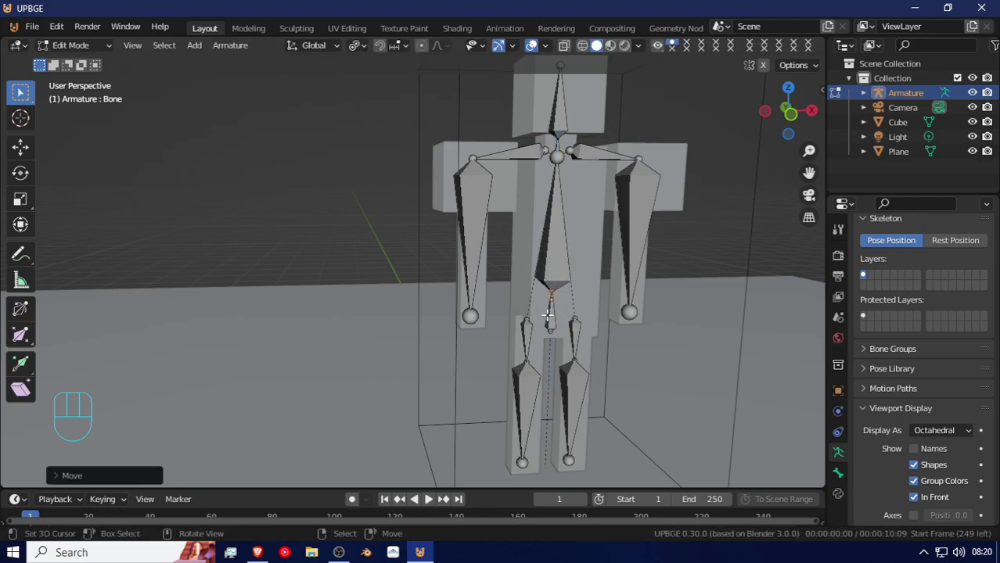
Parent both upper leg bones to the short hip bone in Edit Mode, keeping their offset.
click(525, 336)
shift+click(551, 315)
shift+click(576, 336)
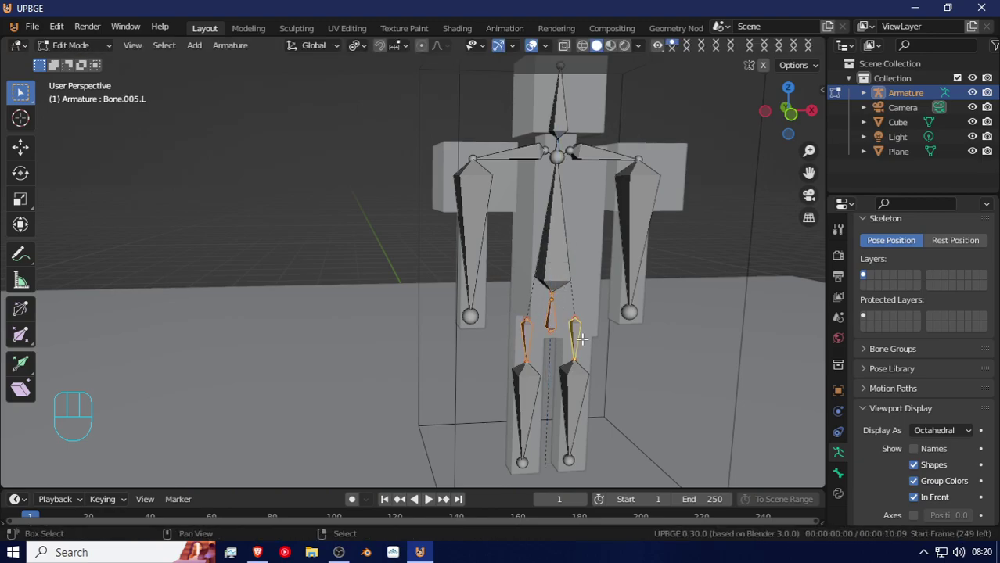
key(ctrl+p)
click(579, 342)
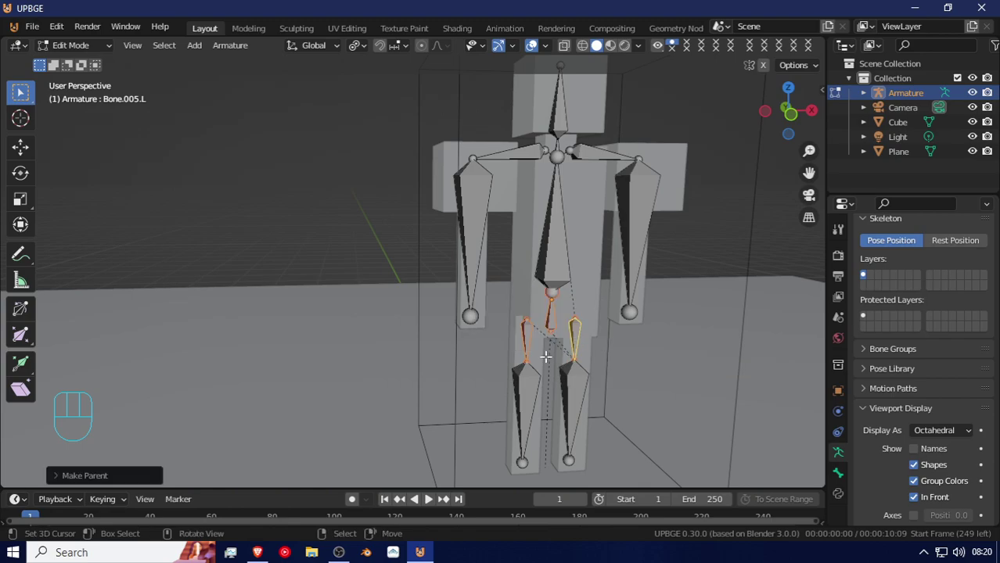
shift+click(550, 315)
shift+click(550, 315)
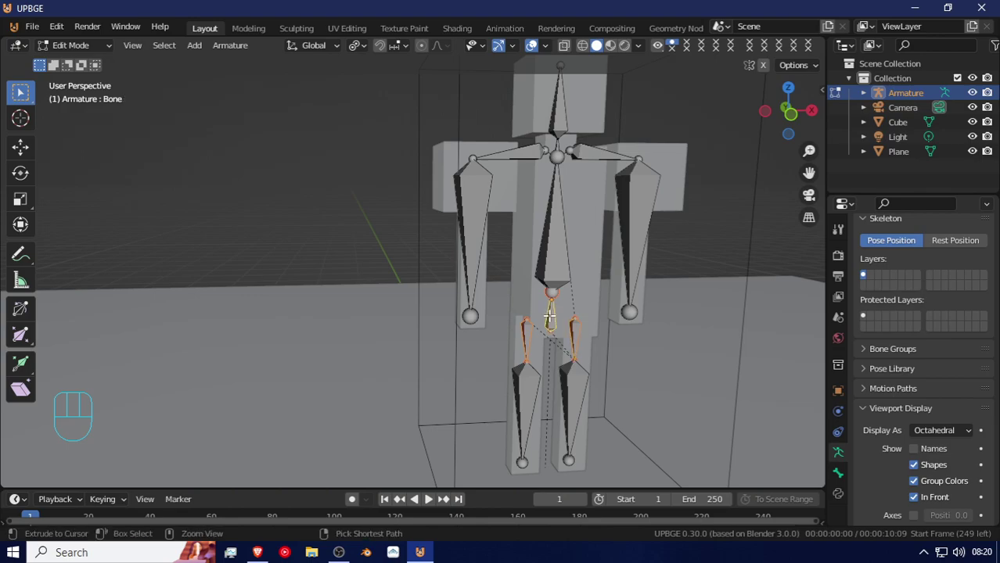
key(ctrl+p)
click(550, 316)
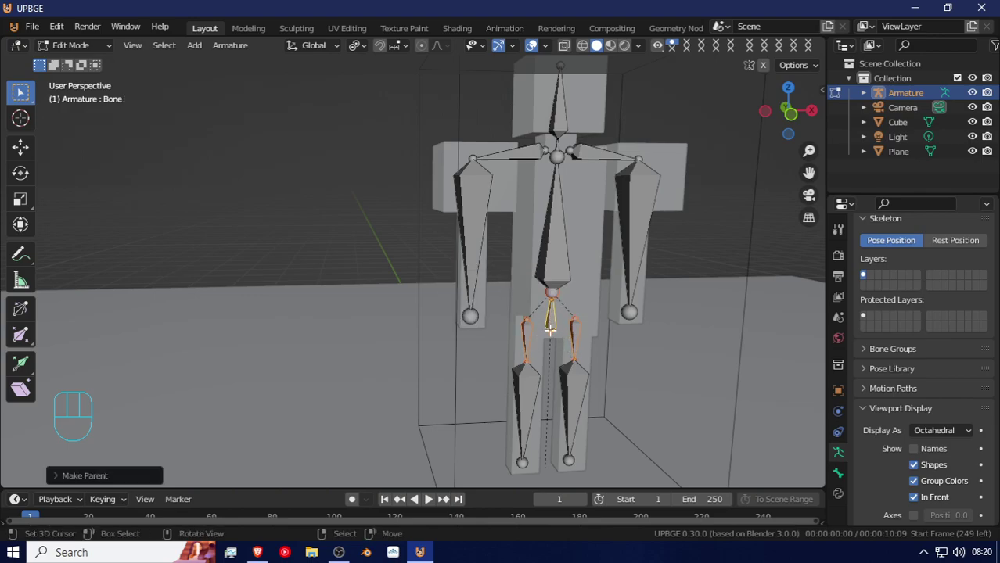
Test the hip bone in Pose Mode with a trial rotation and cancel it.
key(ctrl+Tab)
click(549, 315)
key(r)
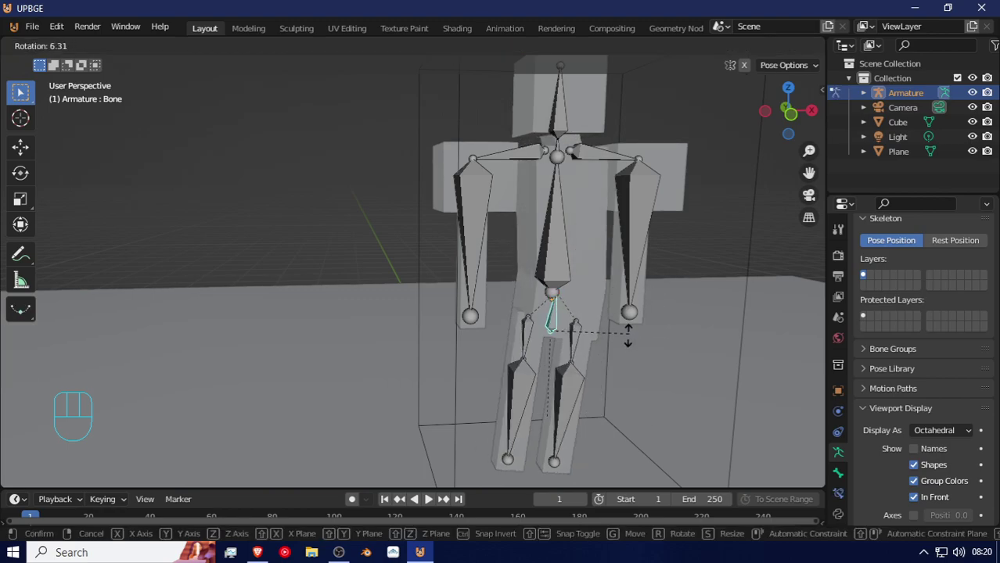
right_click(629, 333)
Parent the upper spine bone to the hip bone in Edit Mode using the Connected option.
click(548, 274)
key(Tab)
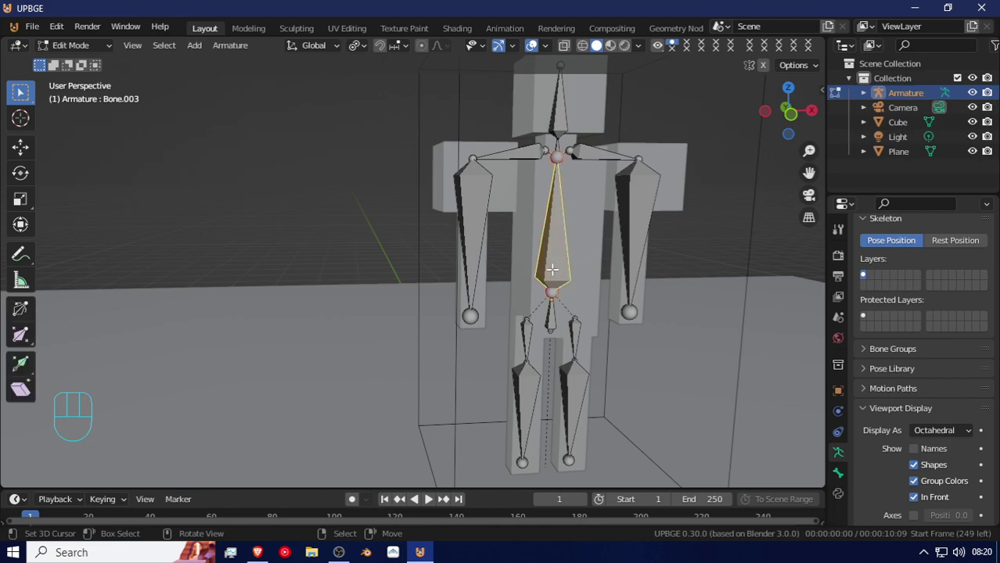
shift+click(550, 313)
key(ctrl+p)
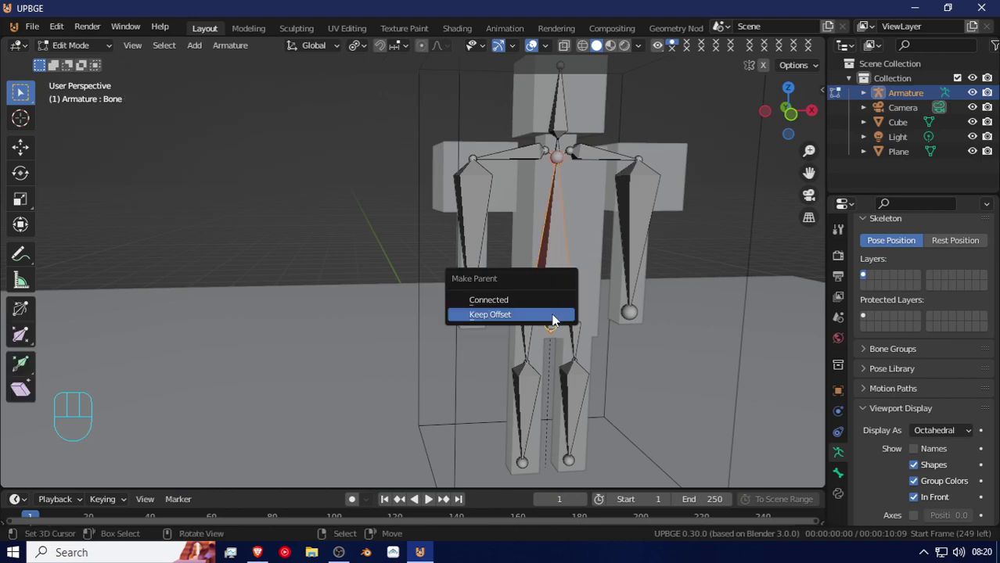
click(547, 301)
Test the hip and upper spine bones in Pose Mode with trial rotations, cancelling each one.
key(ctrl+Tab)
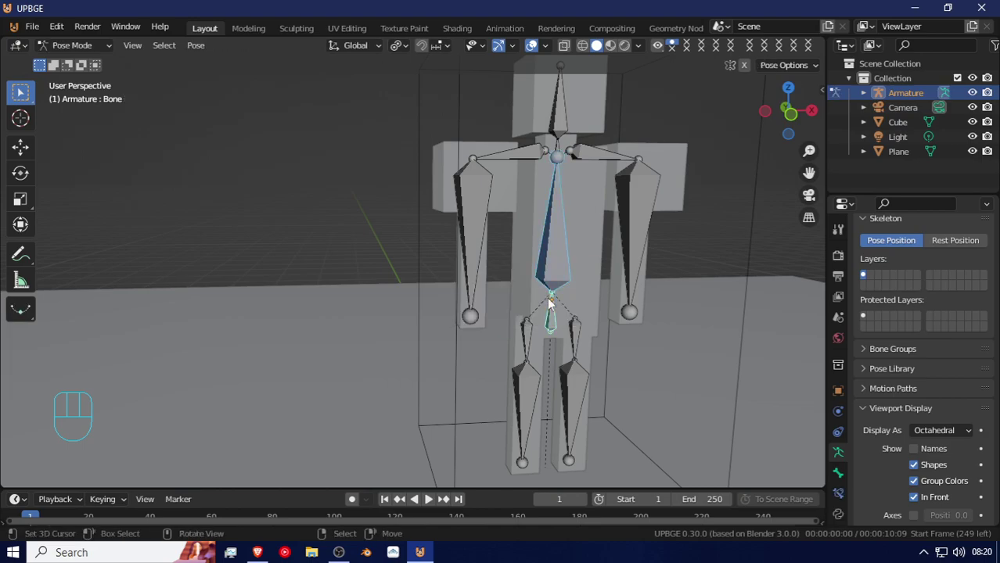
click(557, 317)
key(r)
key(Escape)
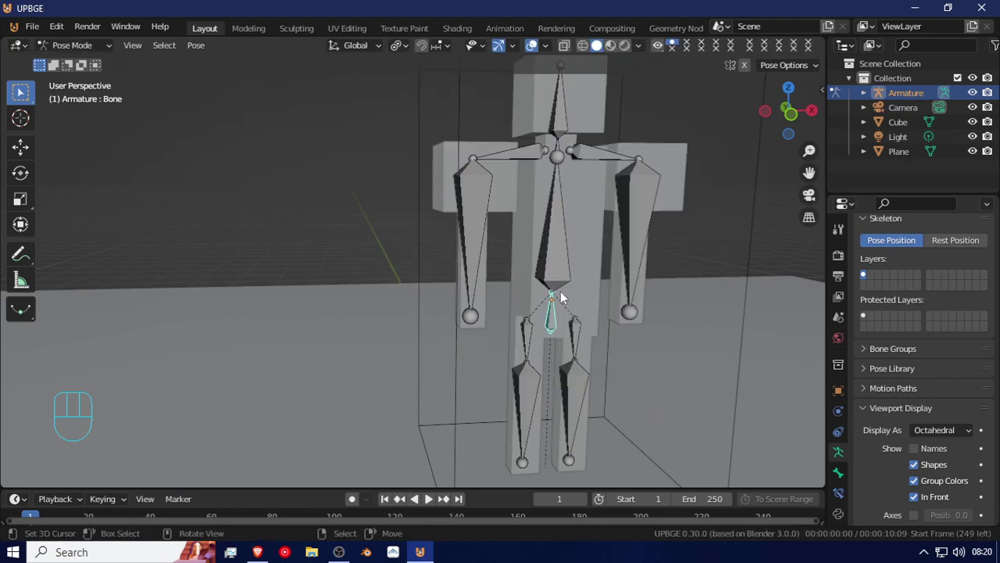
click(543, 267)
key(r)
key(Escape)
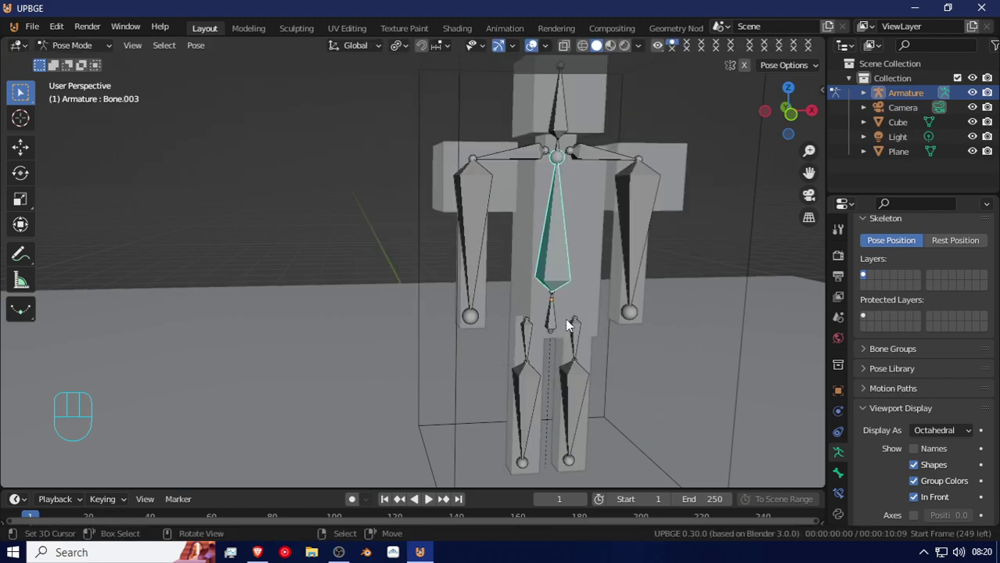
Examine the hip, upper leg and lower leg bones by selecting them one after another.
click(552, 317)
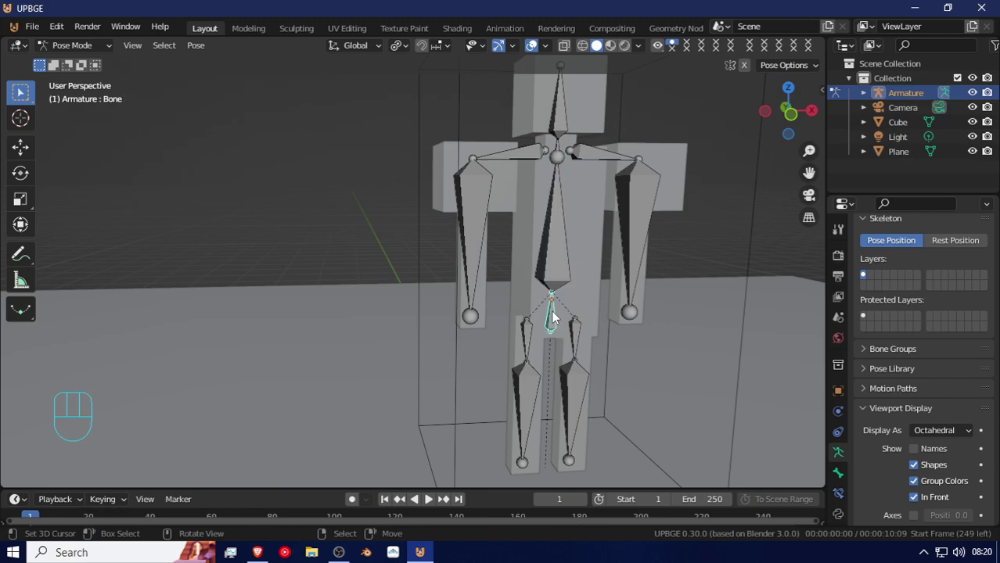
click(579, 341)
click(550, 316)
click(578, 341)
click(526, 336)
click(551, 317)
click(576, 380)
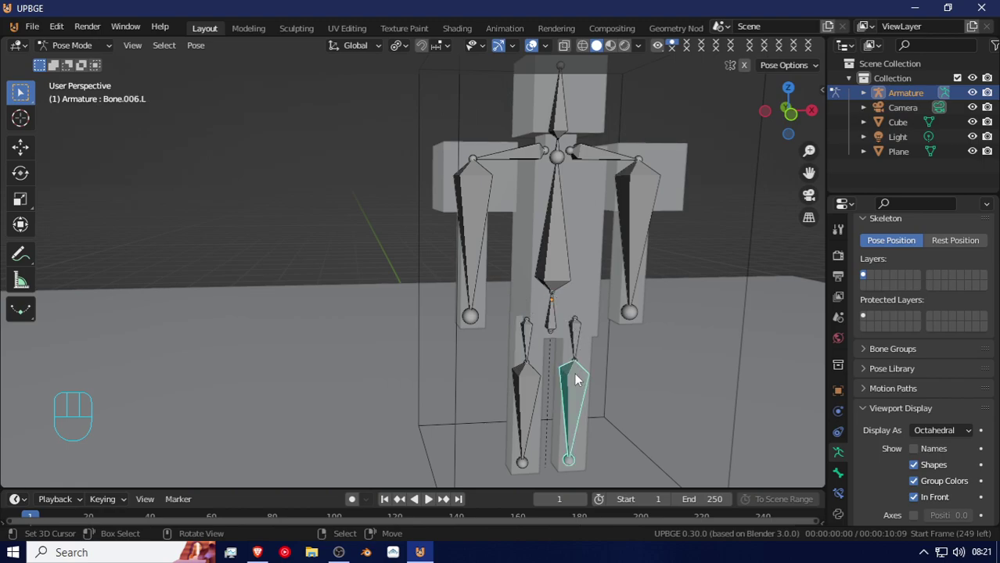
click(529, 384)
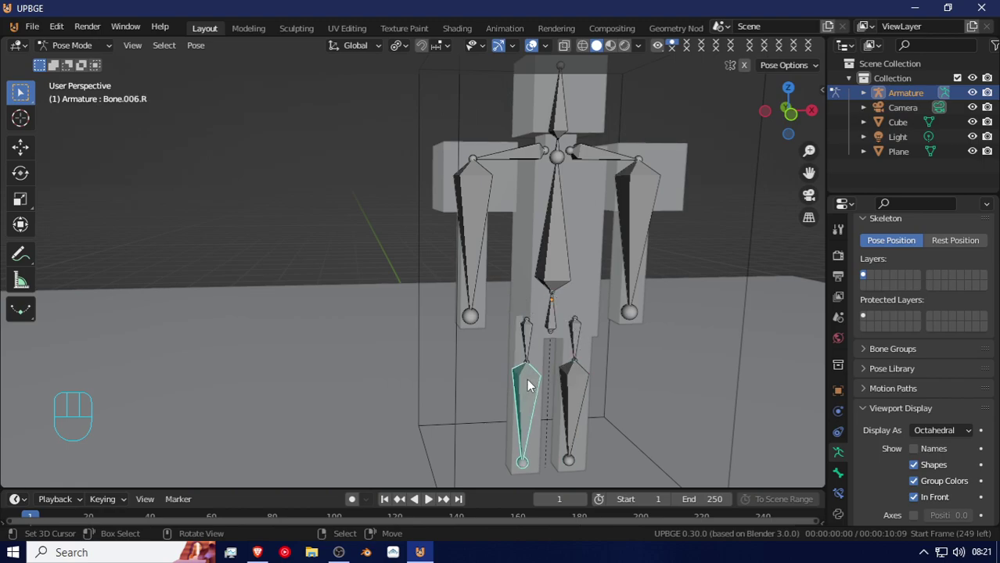
click(570, 385)
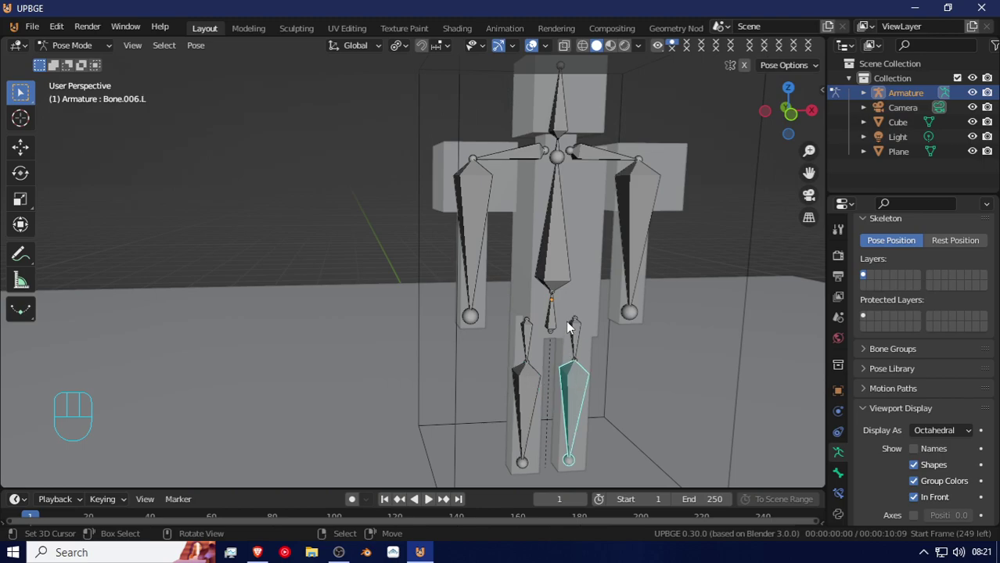
Test the character's left upper and lower leg bones with trial rotations, cancelling each one.
click(575, 343)
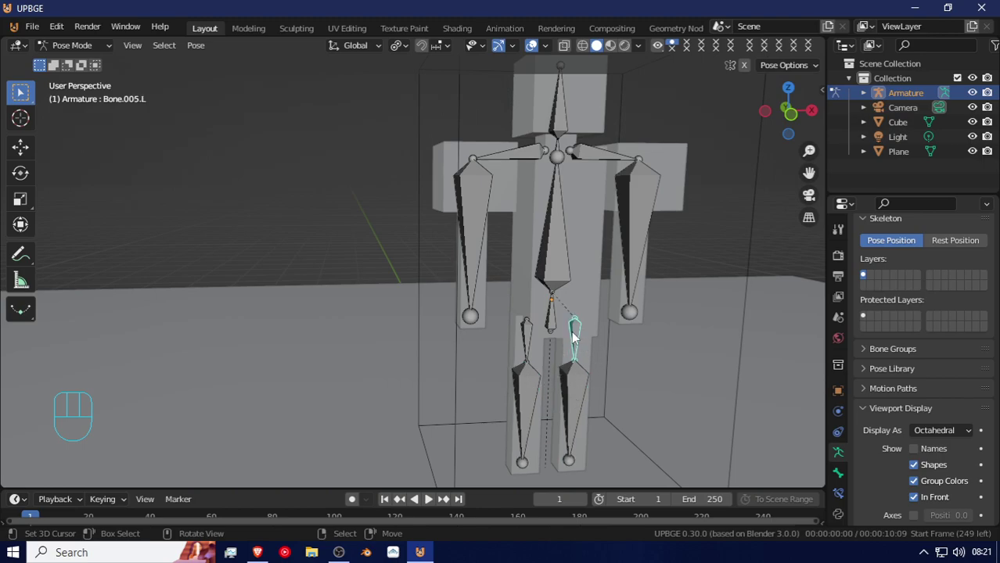
key(r)
right_click(592, 348)
click(569, 397)
key(r)
right_click(623, 296)
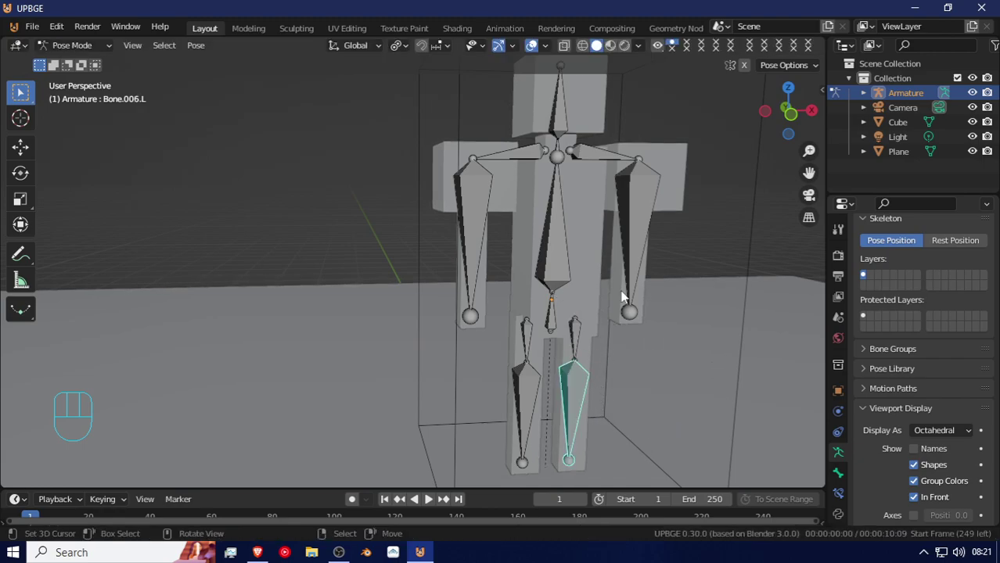
Test the character's left shoulder and arm bones with trial rotations, cancelling each one.
click(604, 157)
key(r)
right_click(646, 221)
click(646, 222)
key(r)
right_click(654, 186)
Test the neck and head bones with trial rotations, cancelling each one.
click(553, 151)
click(558, 147)
key(r)
right_click(558, 144)
click(556, 124)
key(r)
right_click(535, 126)
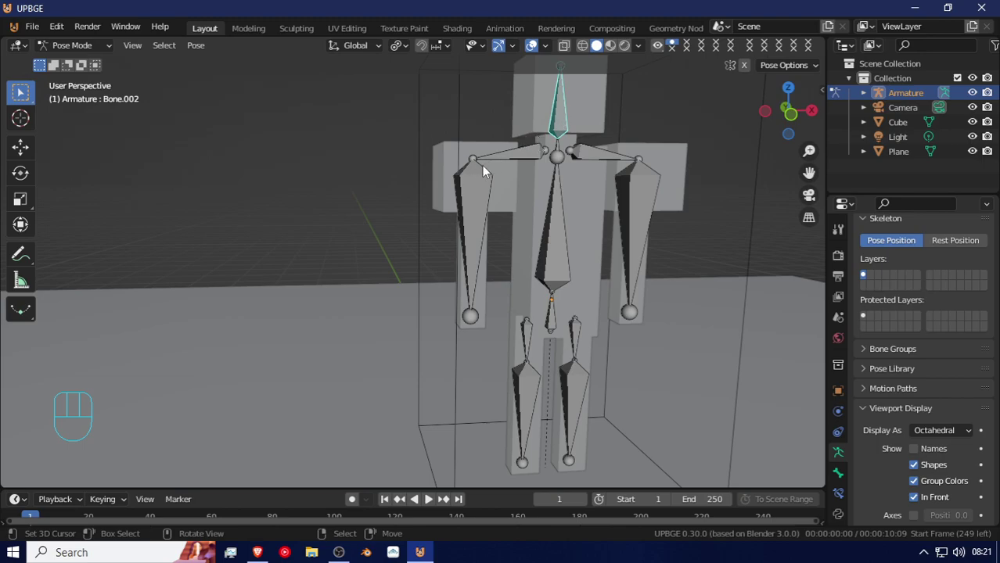
Return to Object Mode and set the armature's game physics type to Static.
key(ctrl+Tab)
scroll(483, 166, down, 6)
middle_drag(485, 178, 410, 183)
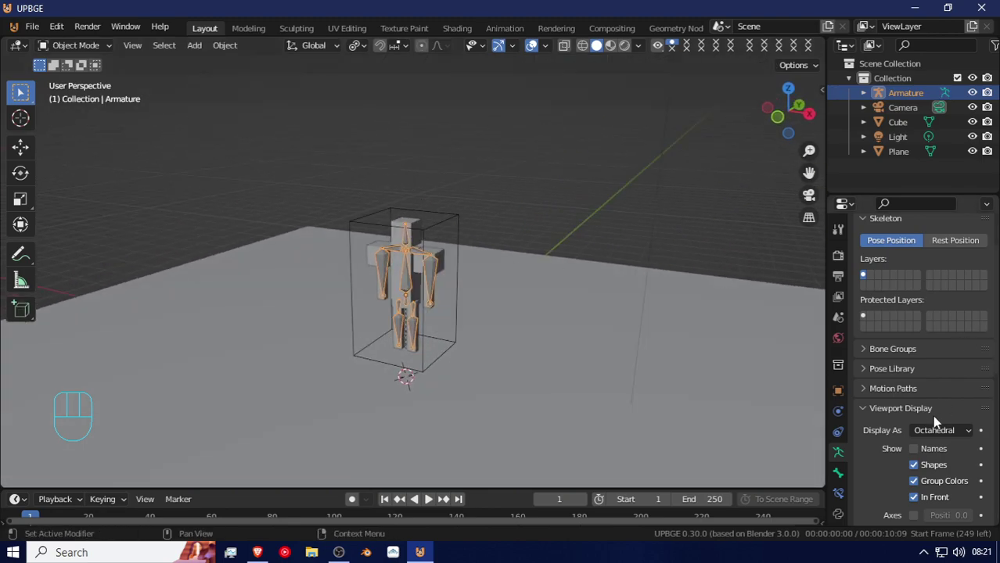
click(838, 413)
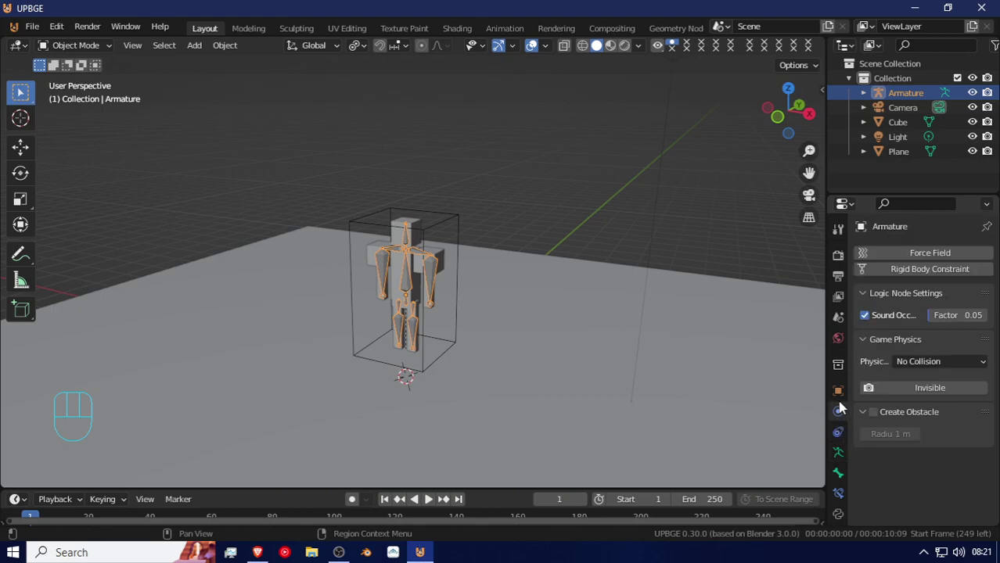
click(930, 362)
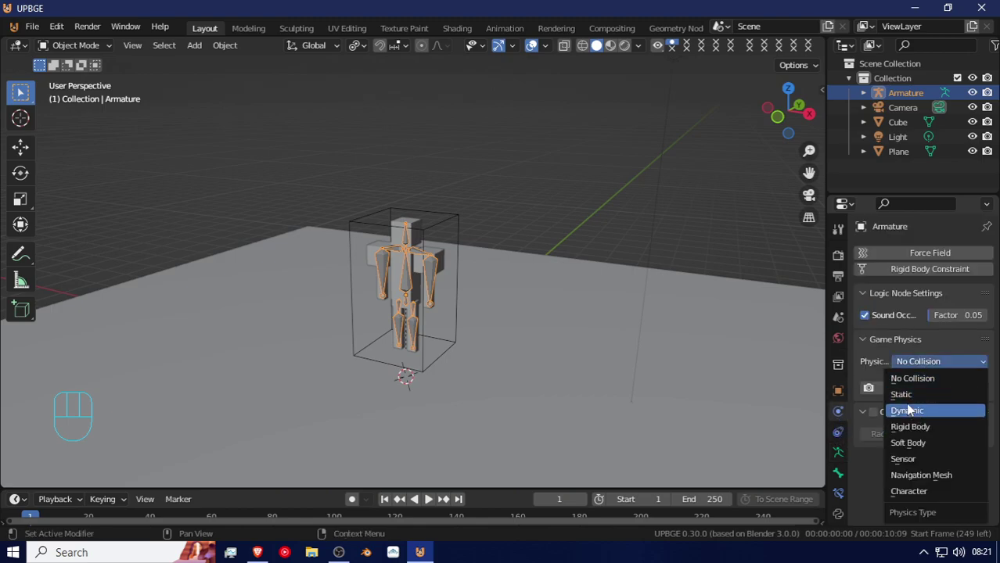
click(907, 395)
Parent the armature to the wireframe collision box with the Object parenting option.
middle_drag(461, 301, 437, 302)
scroll(440, 280, up, 2)
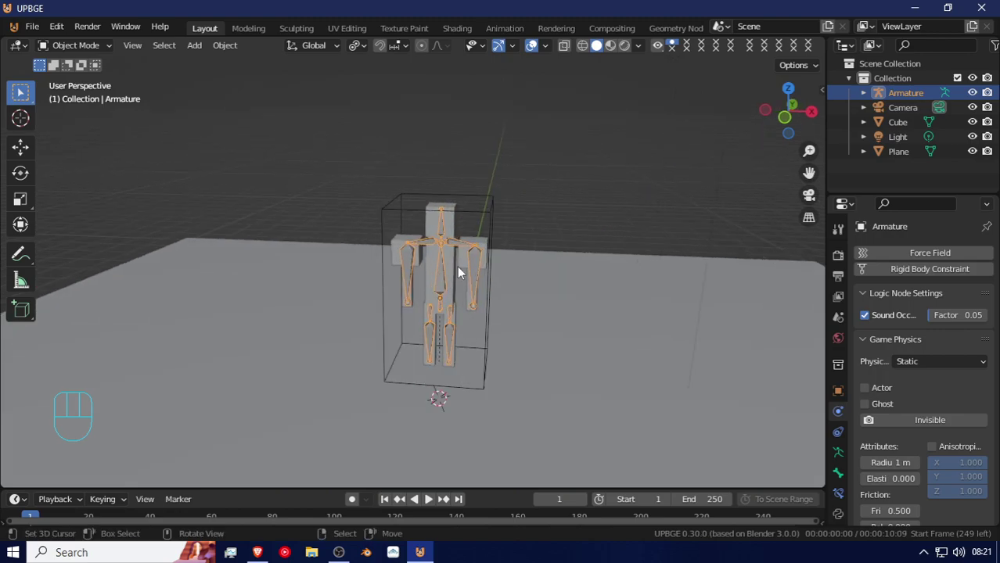
click(458, 274)
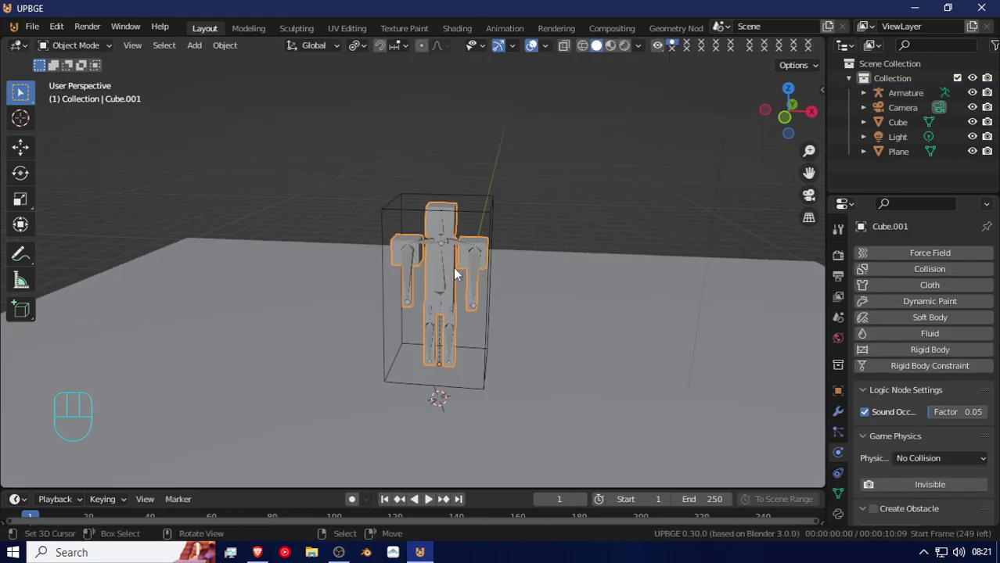
click(436, 269)
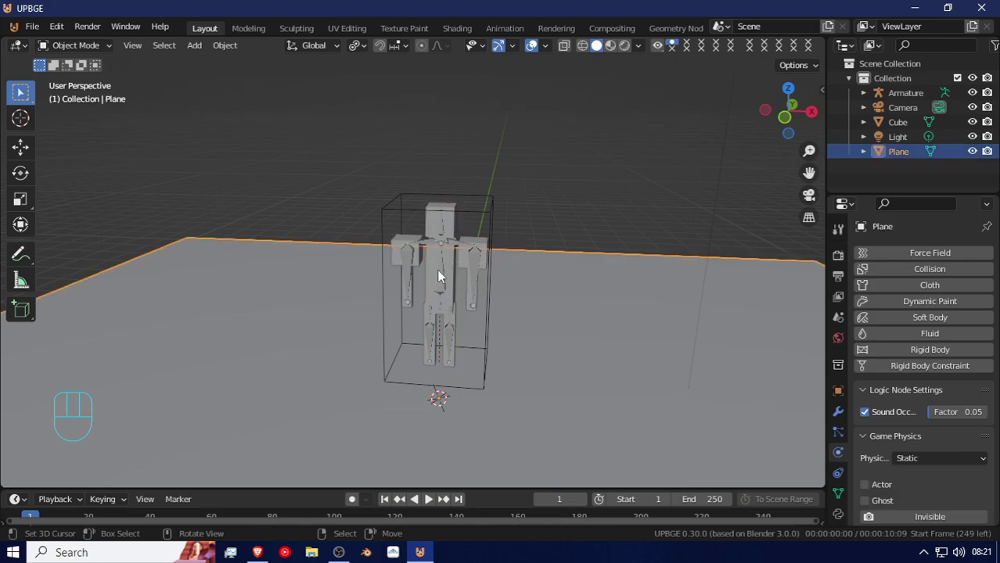
click(438, 271)
shift+click(486, 311)
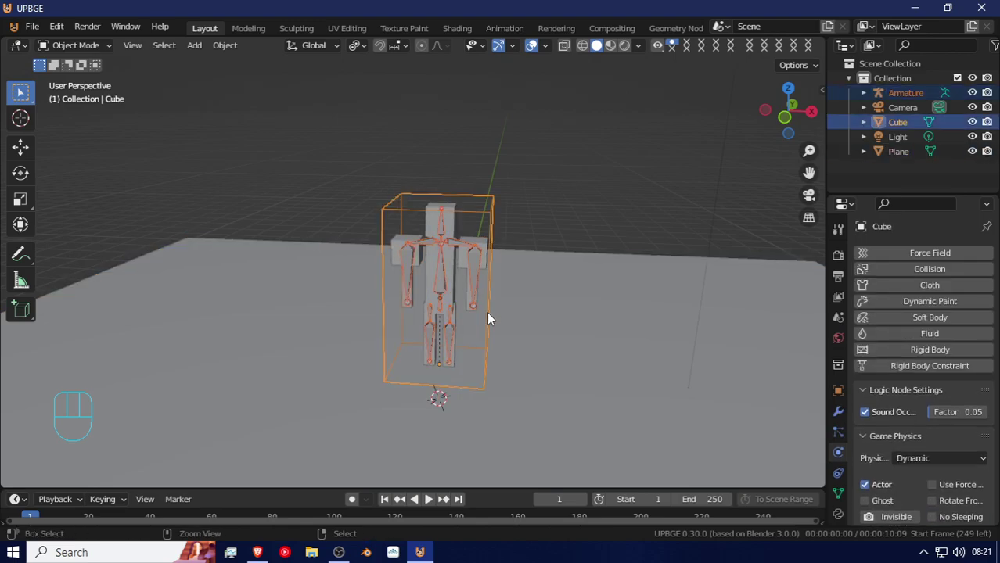
key(ctrl+p)
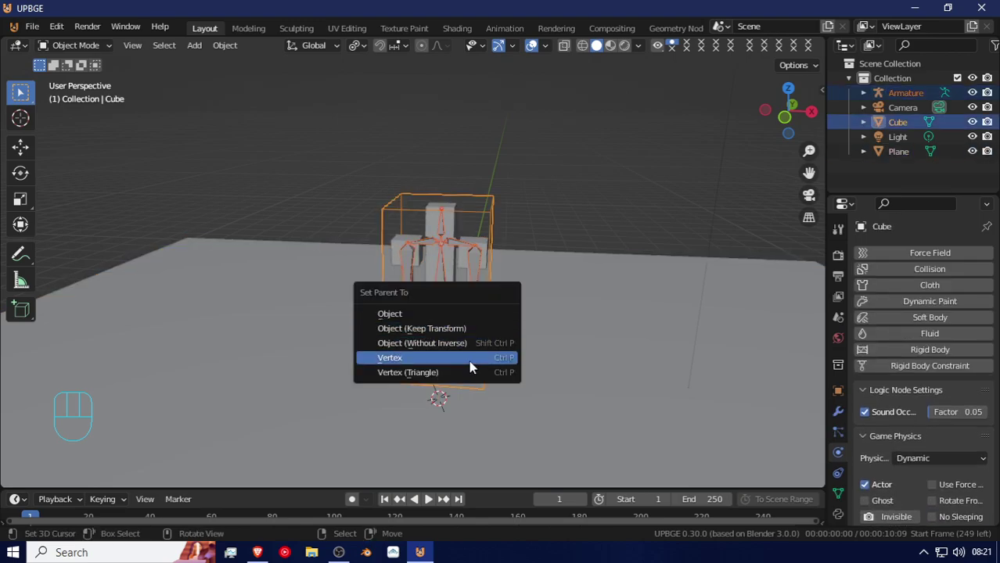
click(431, 313)
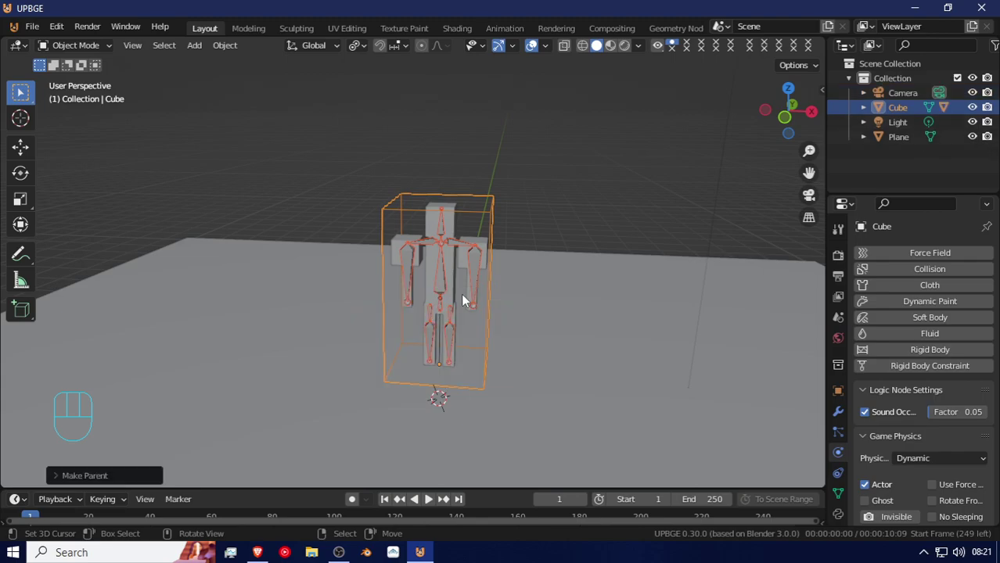
Test-run the game to check how the parented character behaves, and stop it.
shift+click(462, 300)
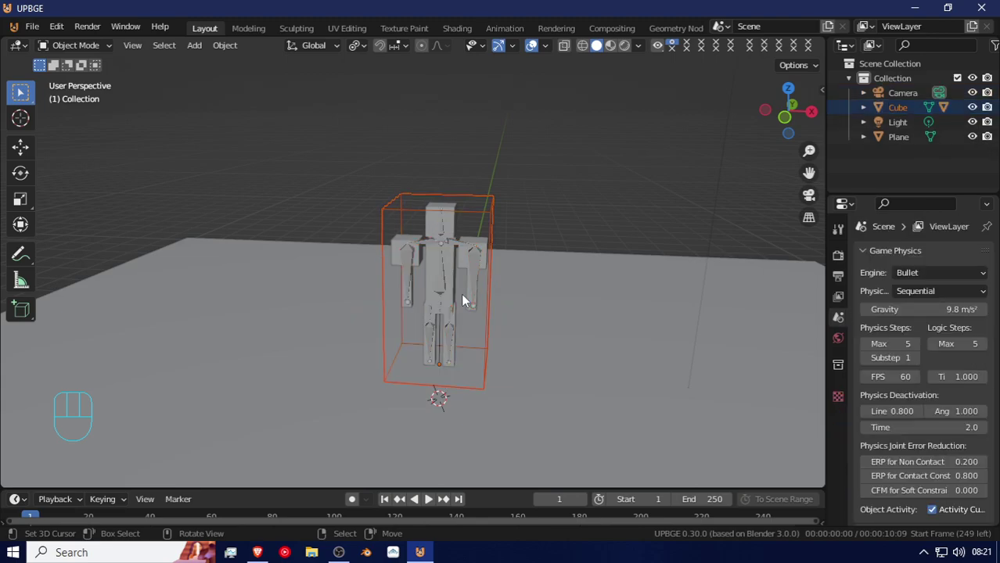
key(p)
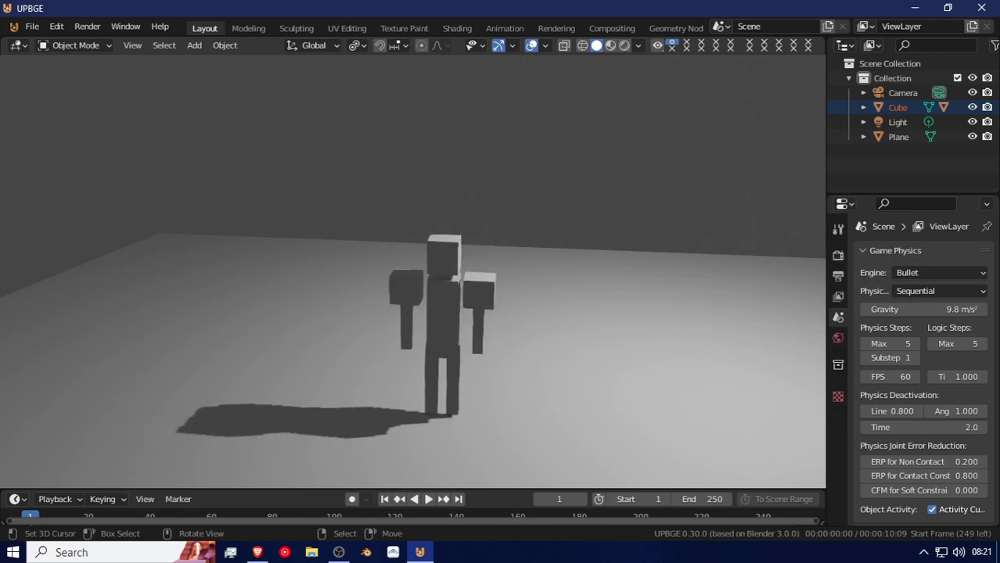
key(Escape)
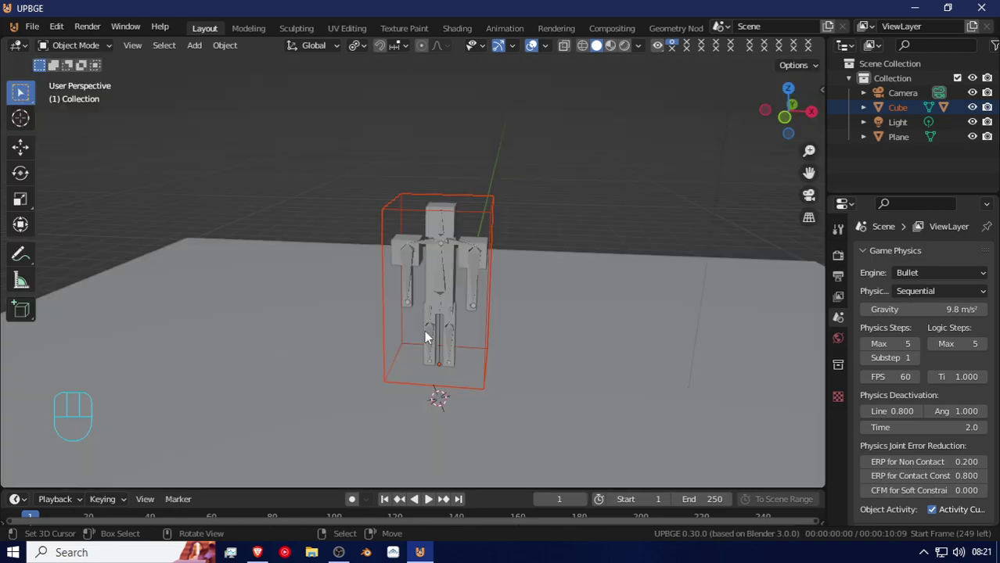
Try the Dynamic game physics type on the armature and test-run the game with it.
click(440, 274)
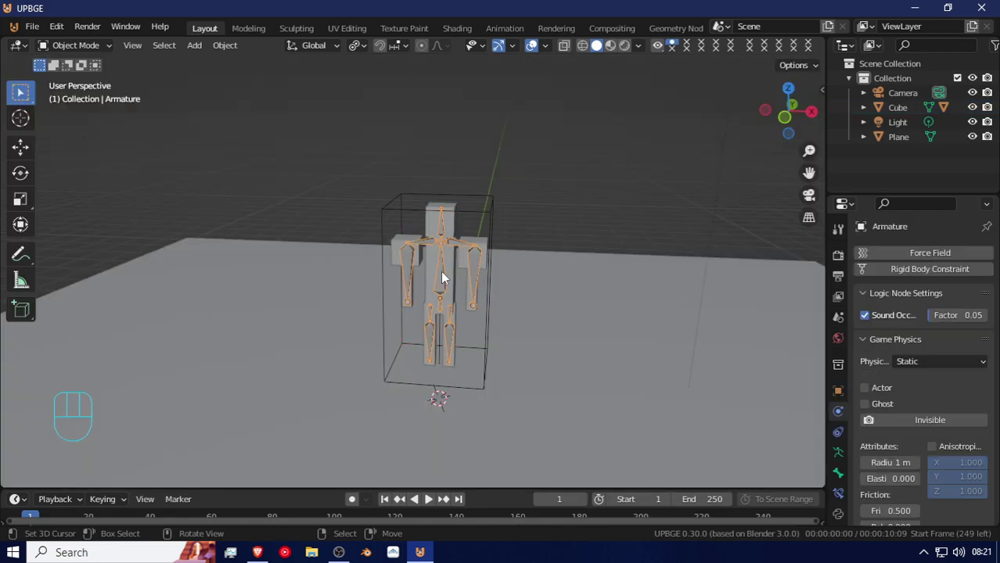
click(910, 362)
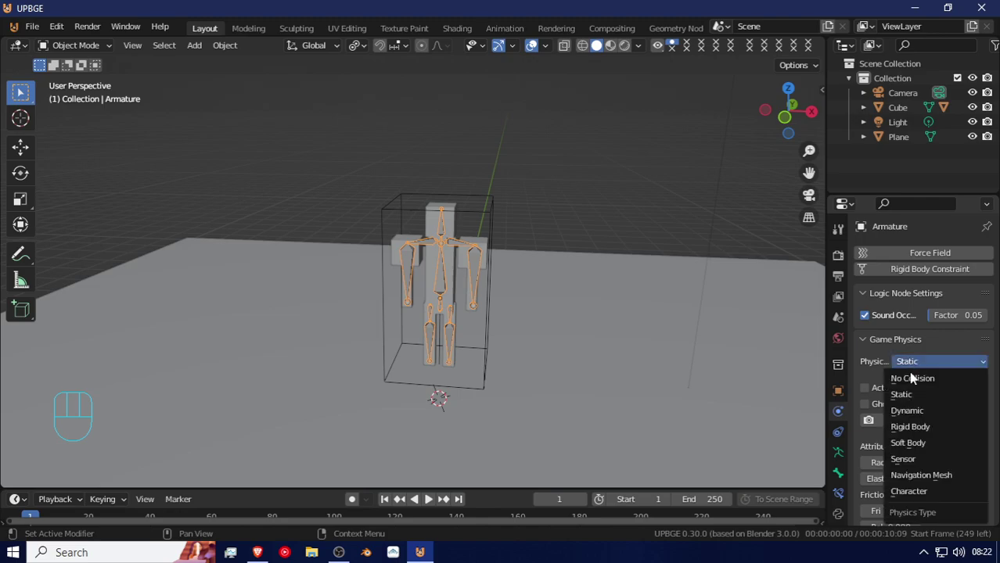
click(921, 411)
key(p)
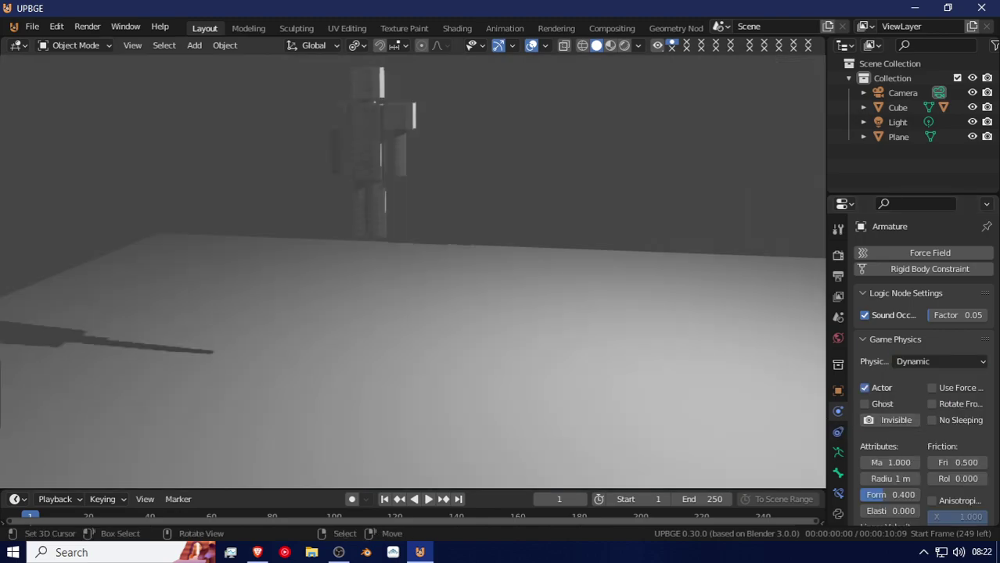
key(Escape)
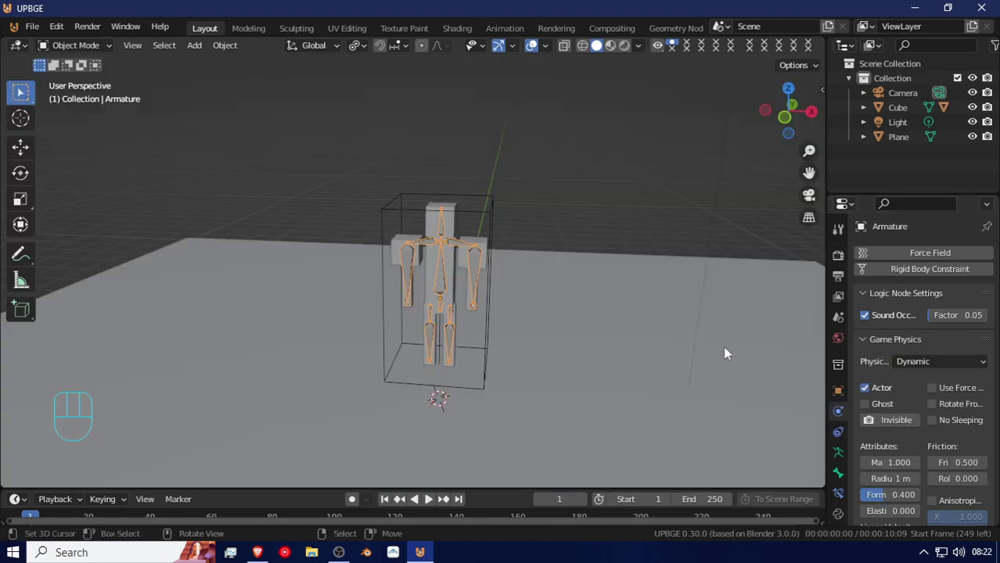
Set the armature's game physics type to Rigid Body and test-run the game.
click(927, 363)
click(921, 424)
key(p)
key(Escape)
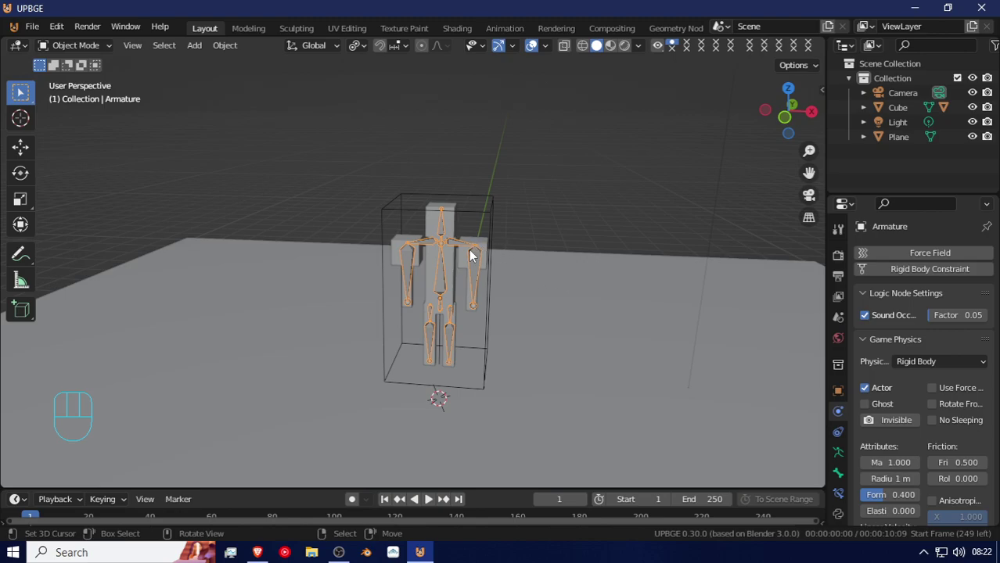
Set the armature's game physics type to No Collision and test-run the game.
click(428, 389)
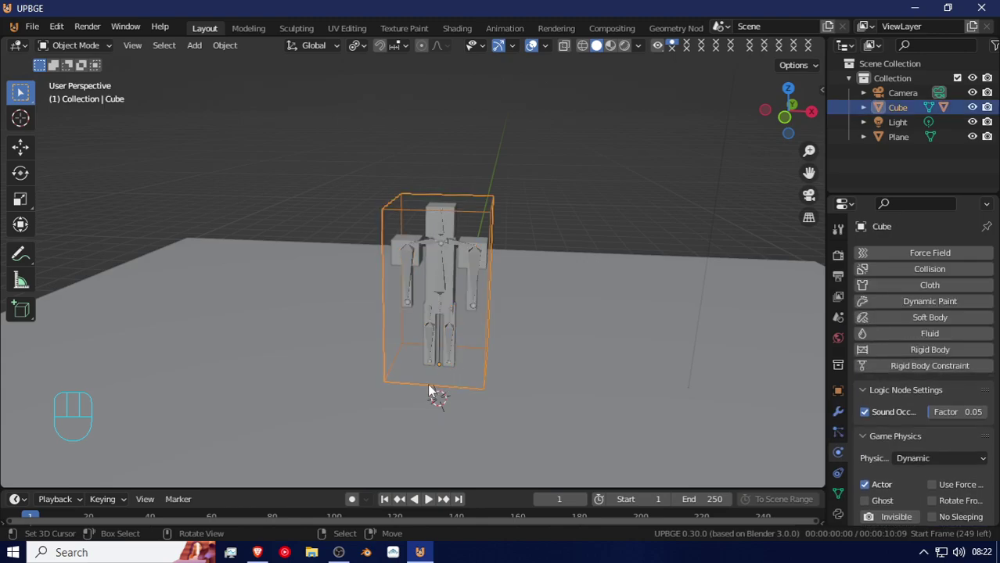
click(440, 270)
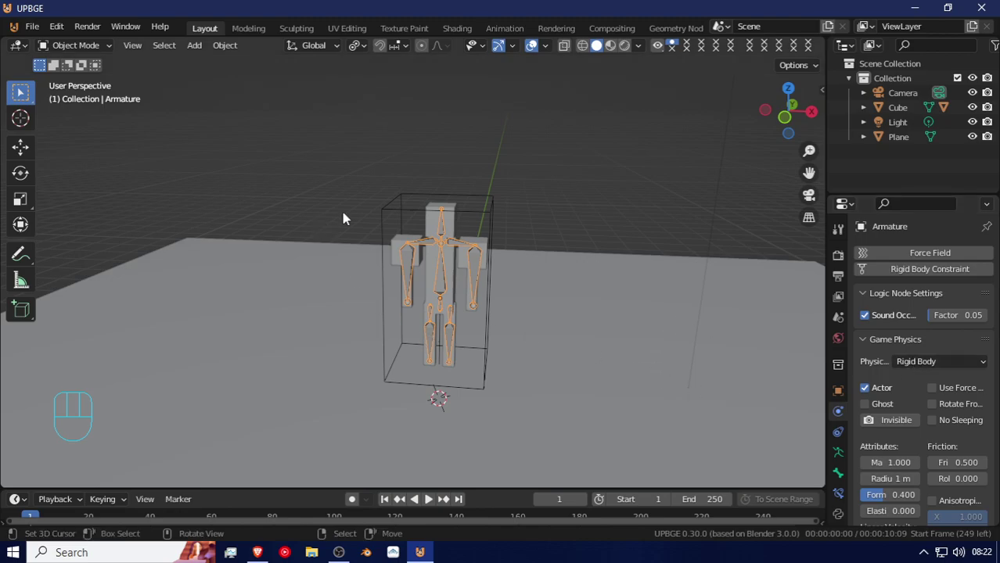
click(931, 359)
click(928, 381)
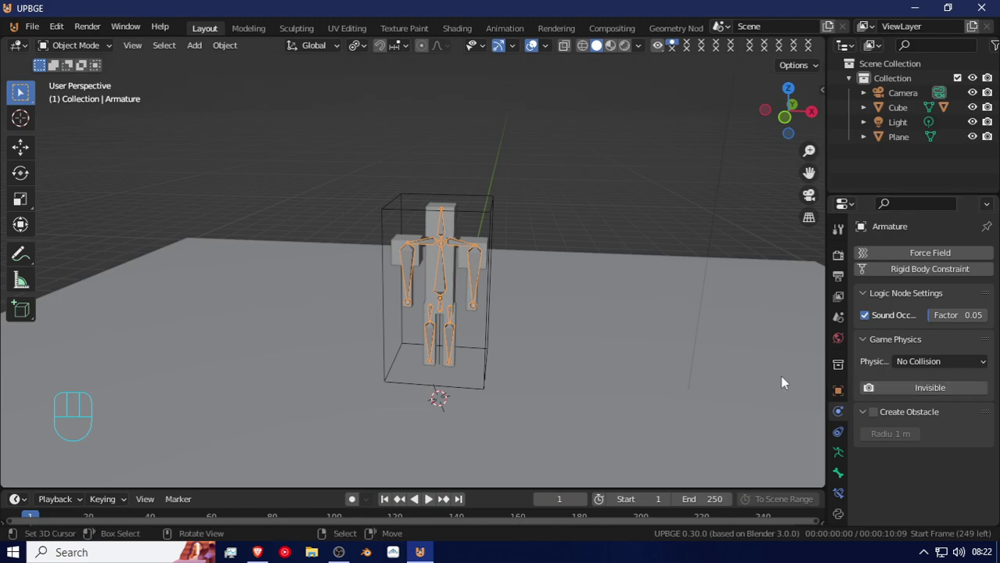
key(p)
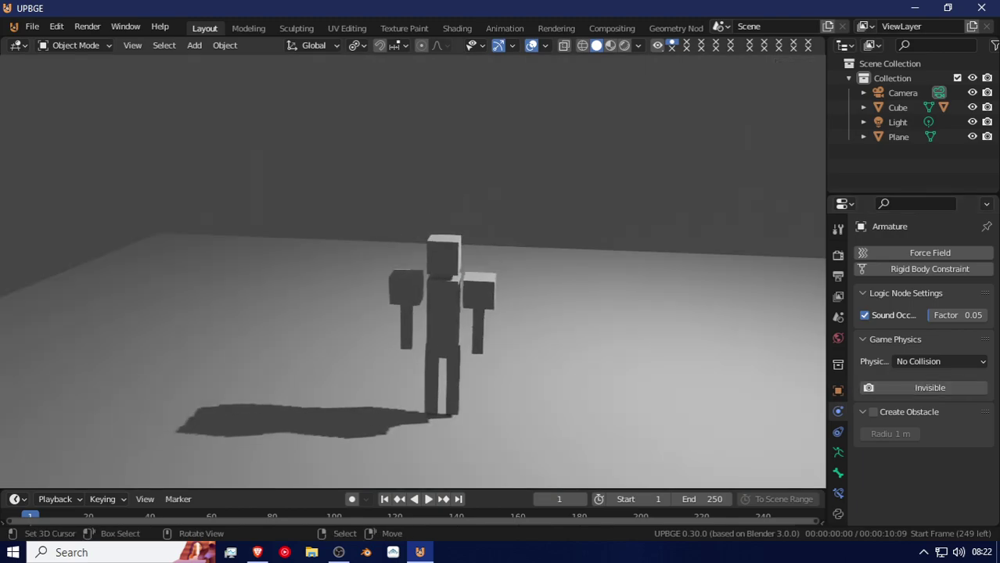
key(Escape)
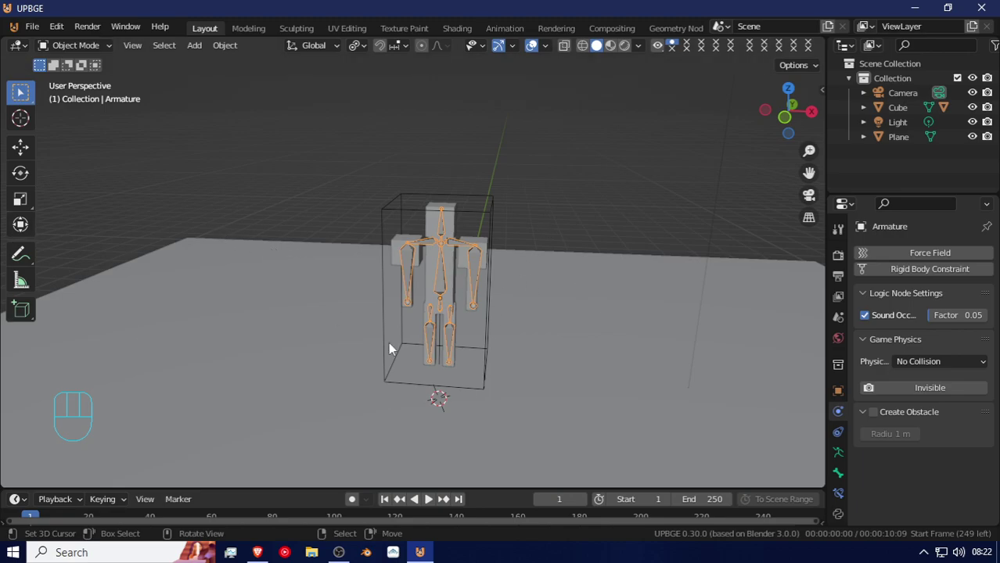
Try moving the wireframe collision box to check that the rigged character follows it, and cancel the move.
middle_drag(394, 227, 391, 258)
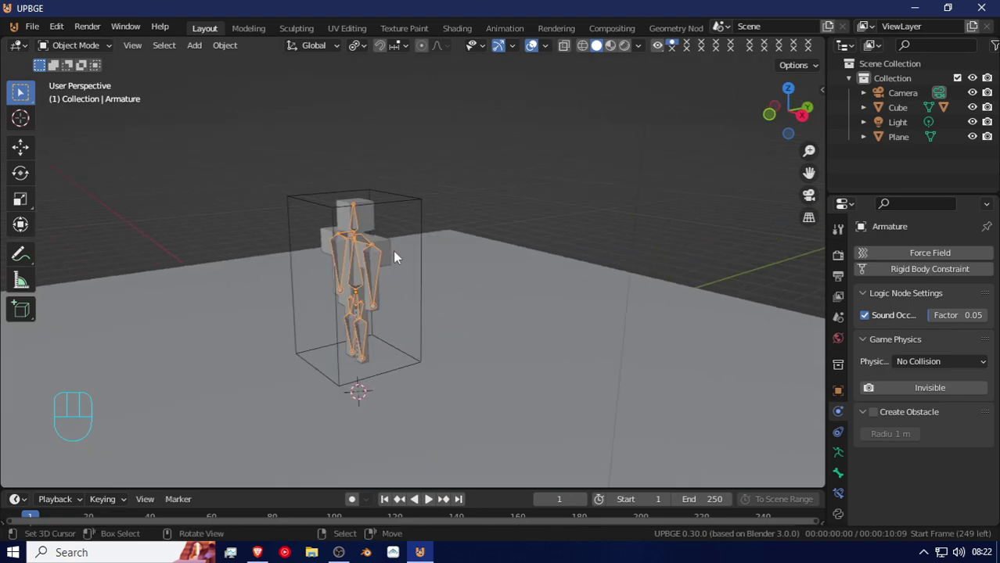
click(419, 249)
key(g)
key(Escape)
click(421, 232)
key(g)
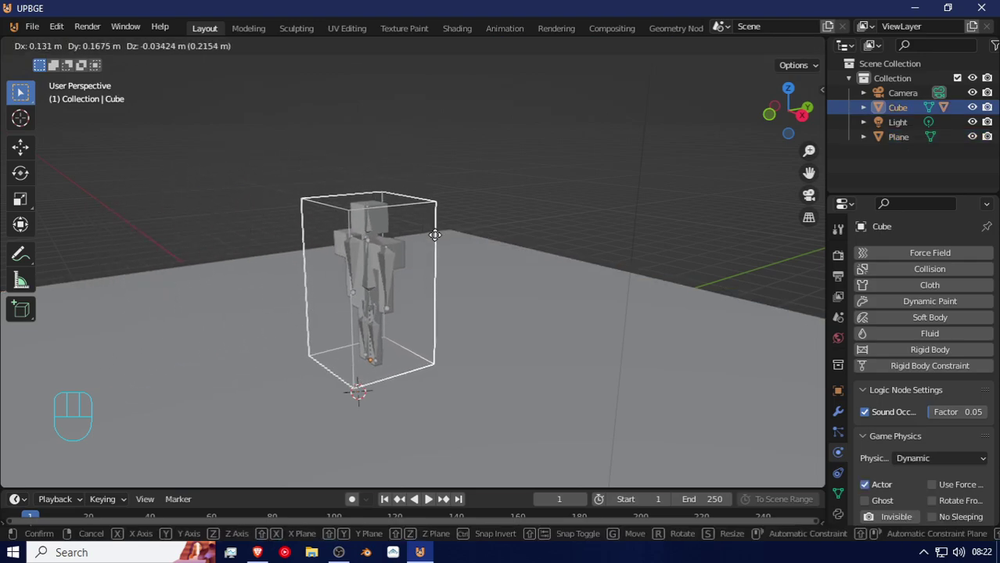
click(362, 259)
middle_drag(362, 258, 372, 284)
scroll(429, 257, up, 4)
scroll(385, 254, down, 4)
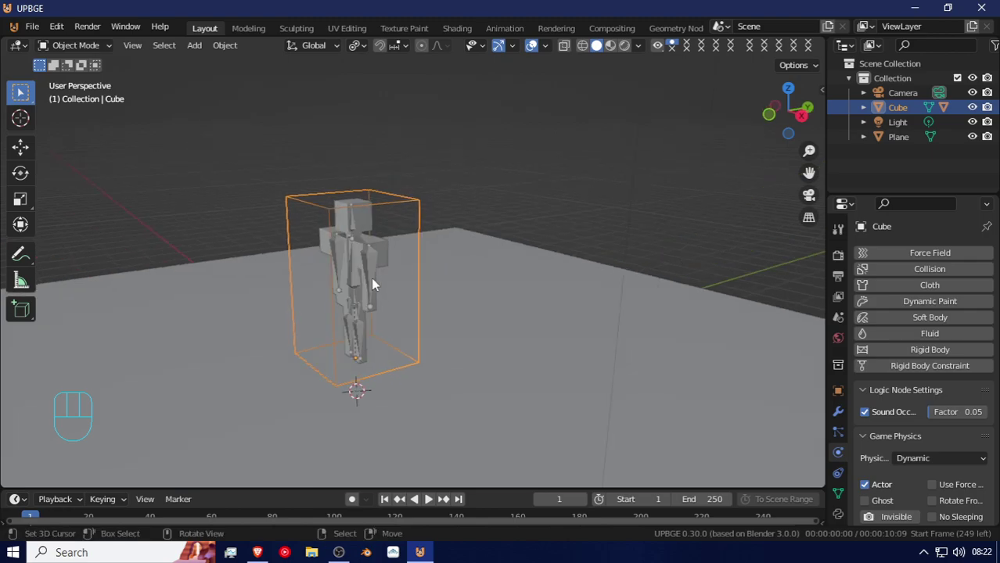
View the character from the front, select its mesh, and test-run the game.
click(370, 265)
middle_drag(300, 283, 415, 291)
middle_drag(353, 280, 498, 295)
click(460, 275)
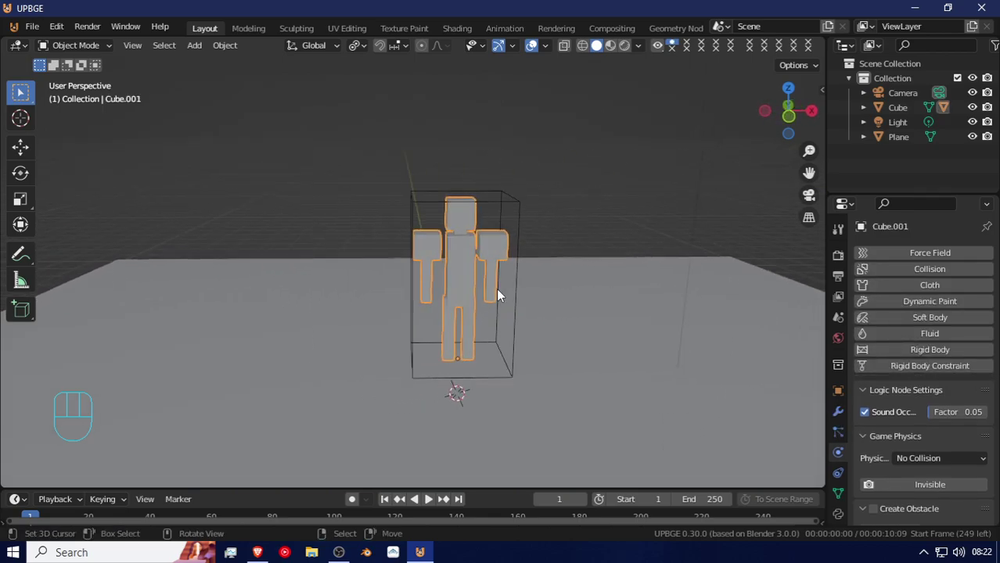
key(p)
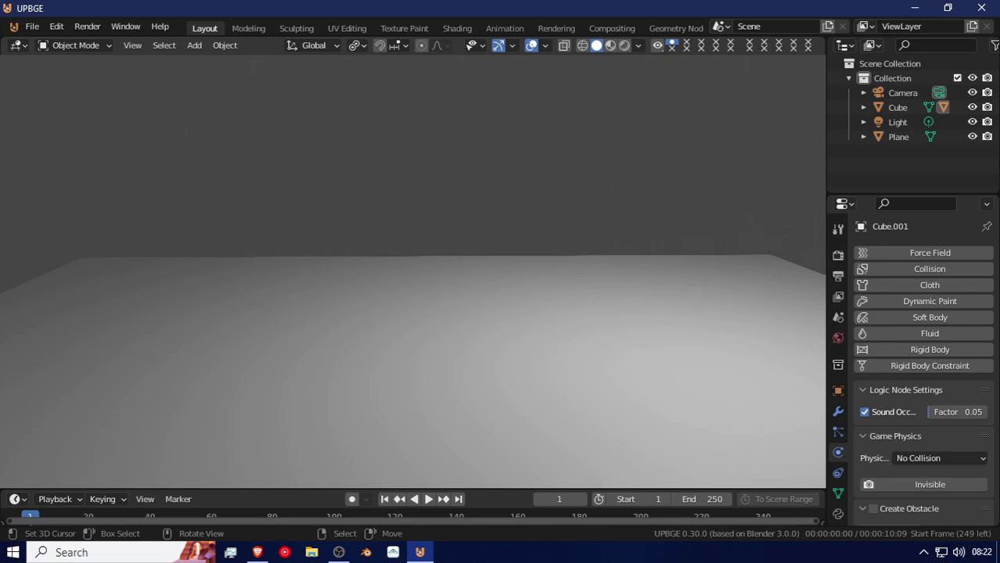
key(Escape)
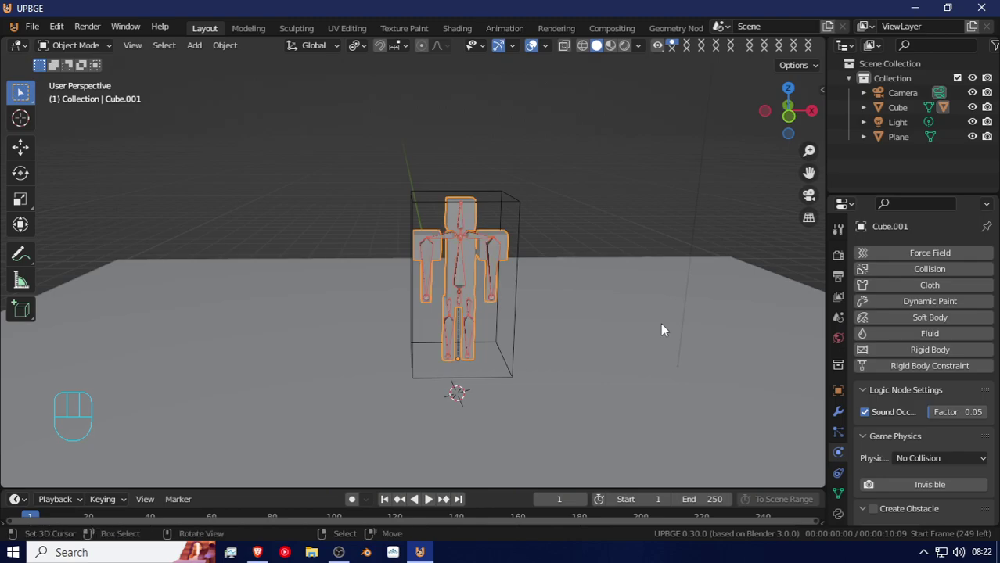
Try hiding the wireframe collision box in the viewport for a game test run, and unhide it.
click(466, 275)
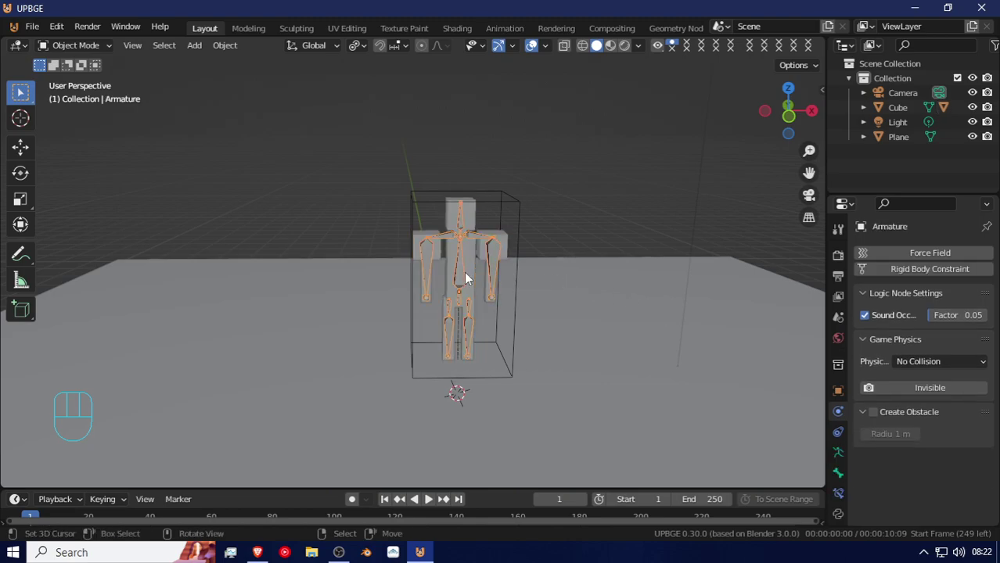
click(512, 203)
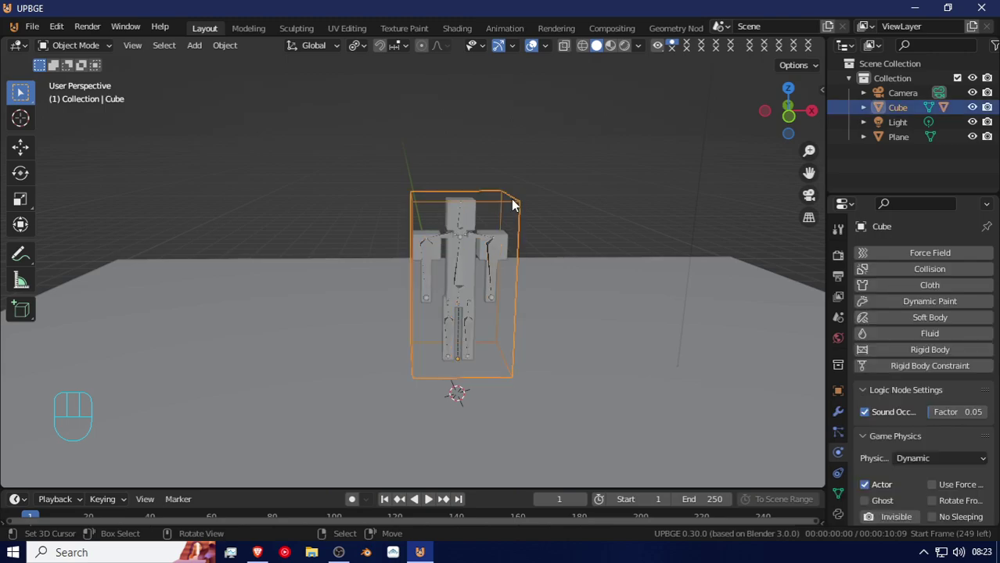
key(h)
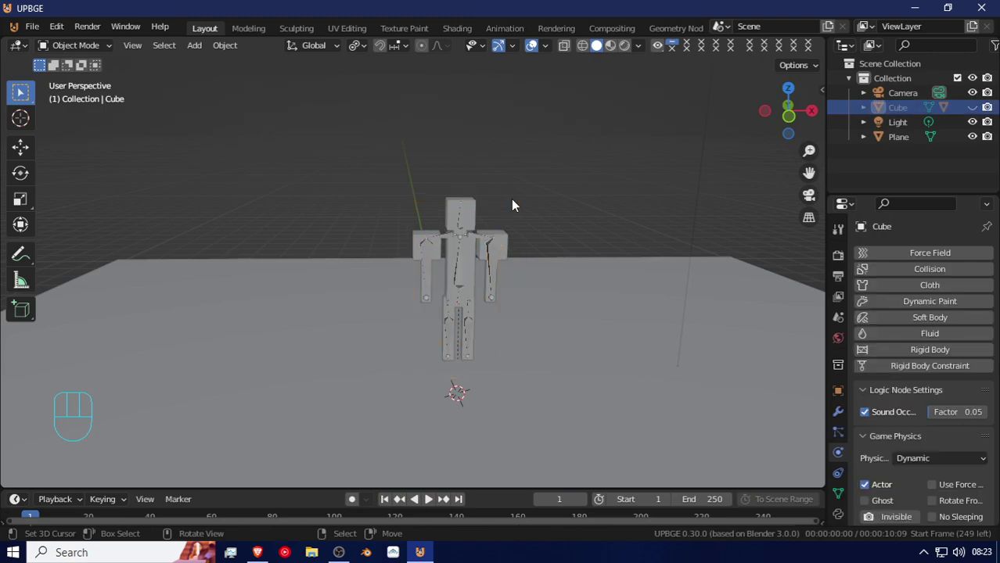
key(p)
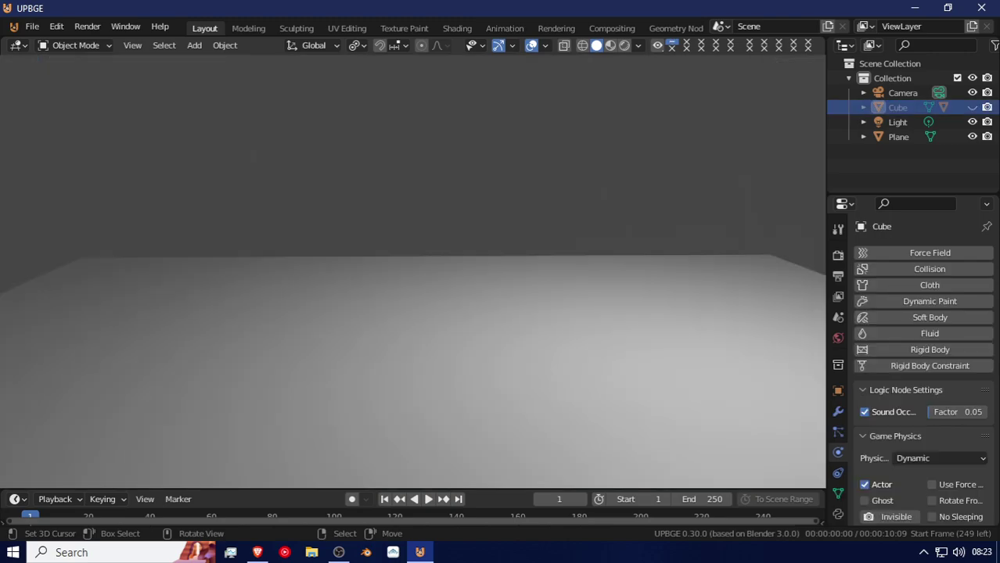
key(Escape)
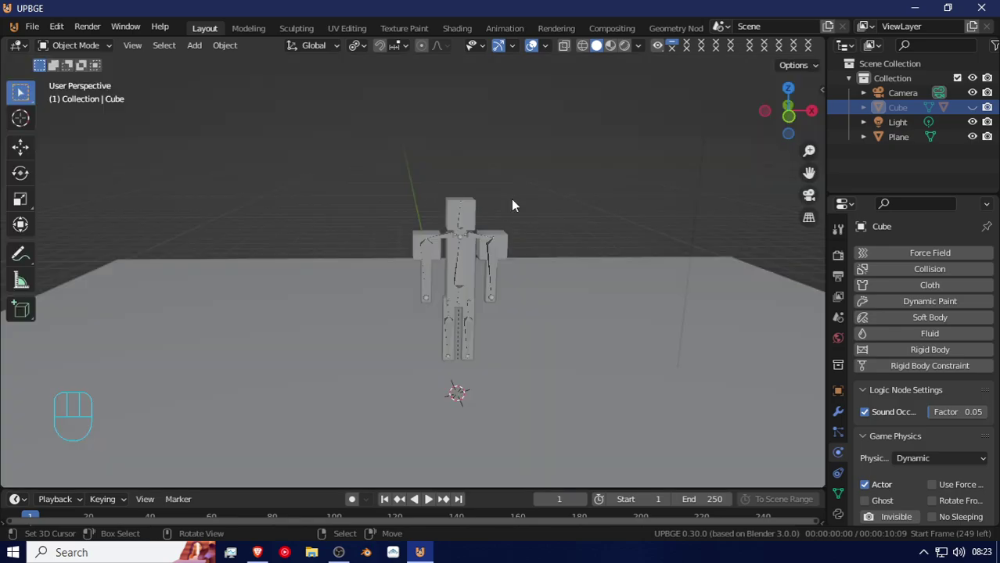
key(alt+h)
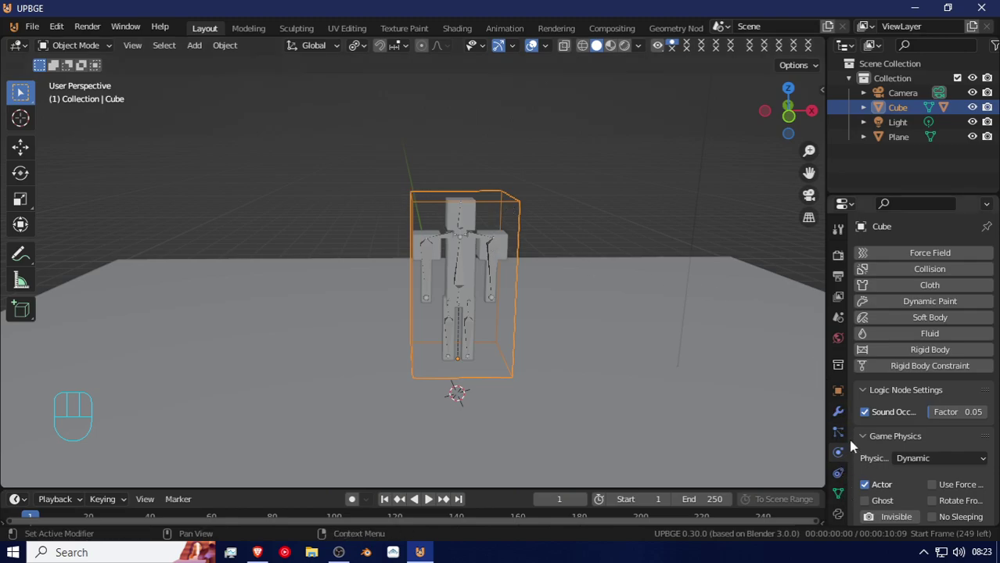
Turn on the Invisible game physics option for the collision box and test-run the game.
scroll(891, 460, down, 3)
scroll(891, 460, down, 4)
scroll(892, 460, up, 6)
scroll(861, 431, down, 2)
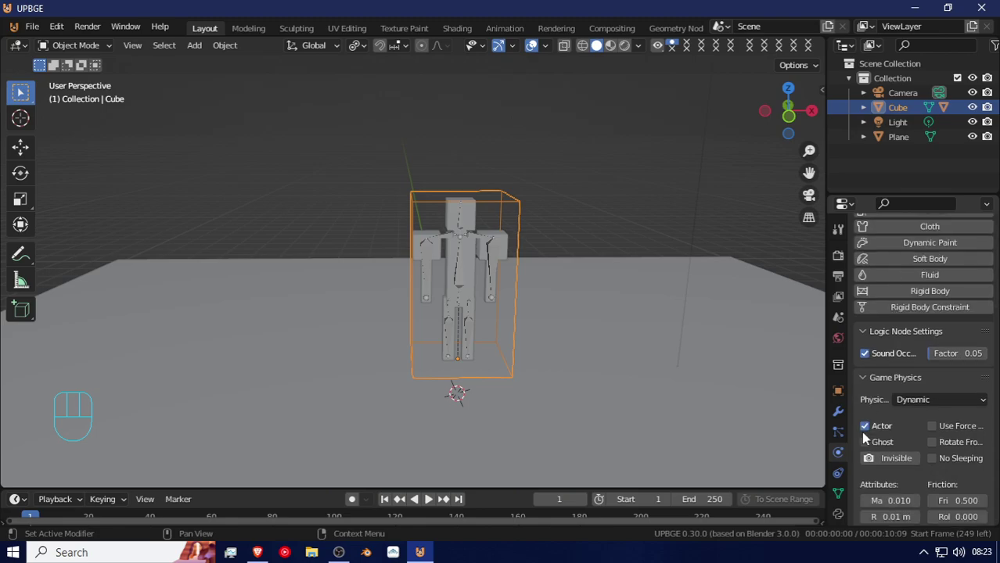
click(896, 459)
double_click(896, 459)
double_click(897, 459)
click(897, 460)
click(896, 459)
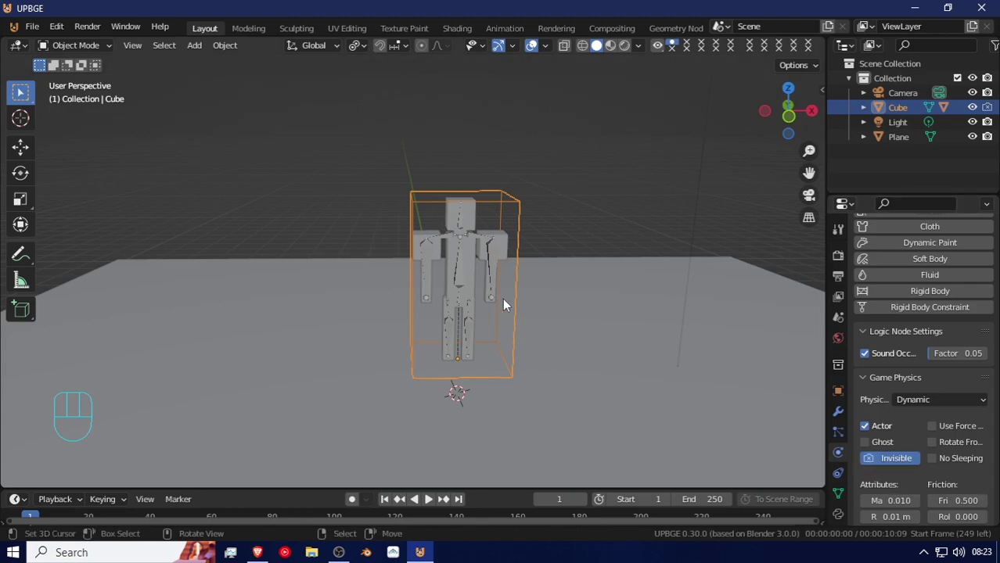
key(p)
key(Escape)
key(p)
key(Escape)
Try the Invisible game physics option on the character mesh in a game test run, and turn it off.
click(468, 291)
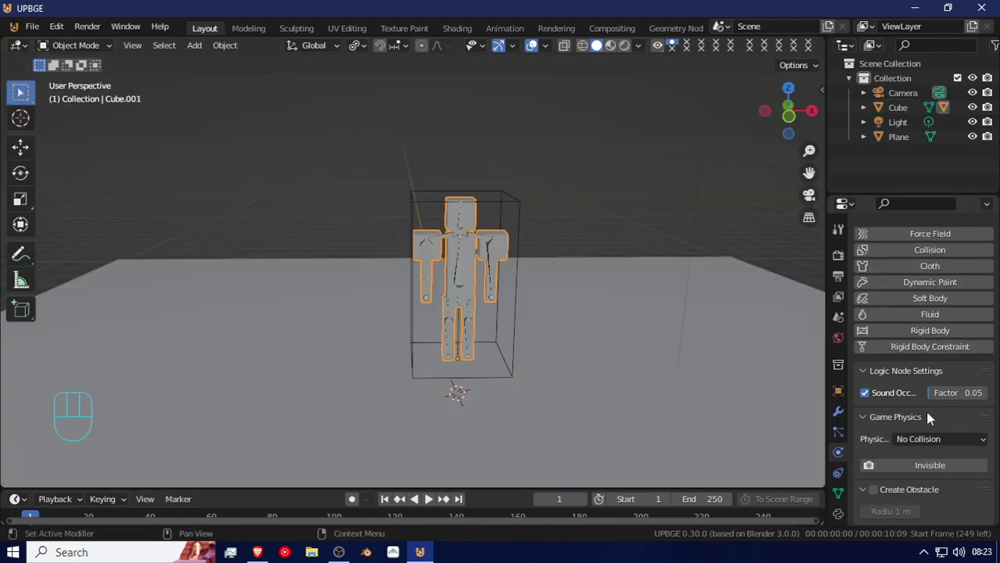
click(919, 464)
key(p)
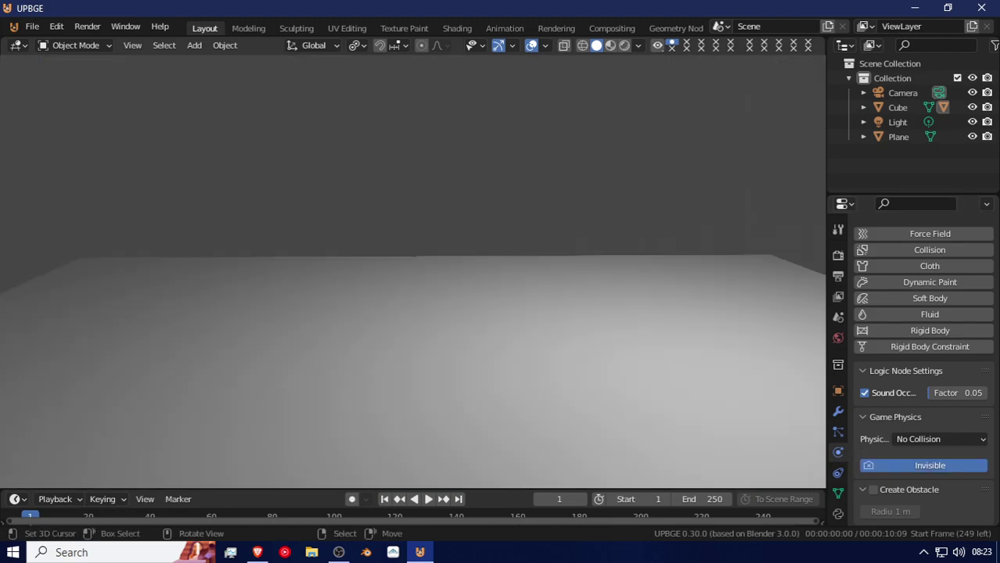
key(Escape)
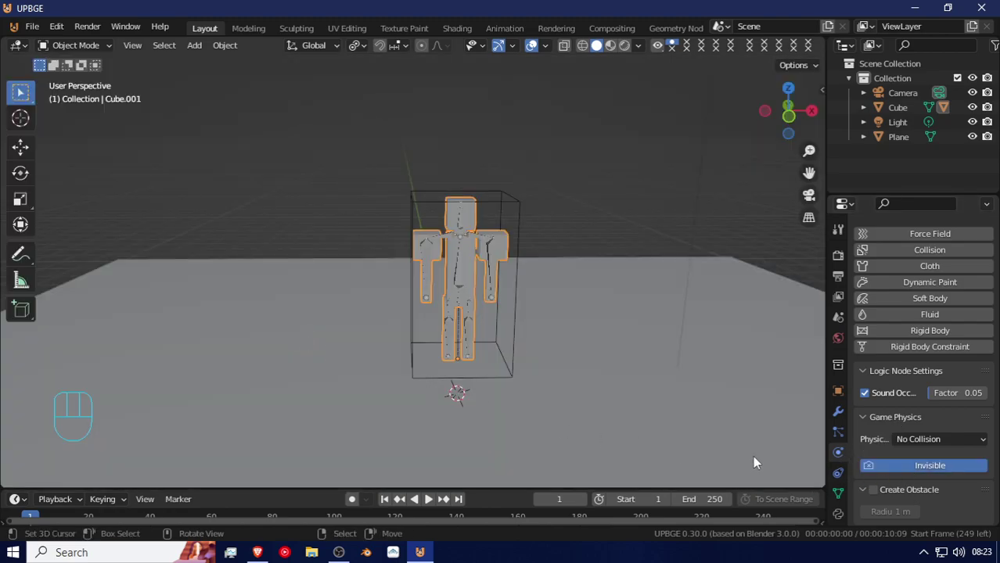
click(919, 464)
Try the Invisible game physics option on the armature in a game test run, and turn it off.
click(460, 275)
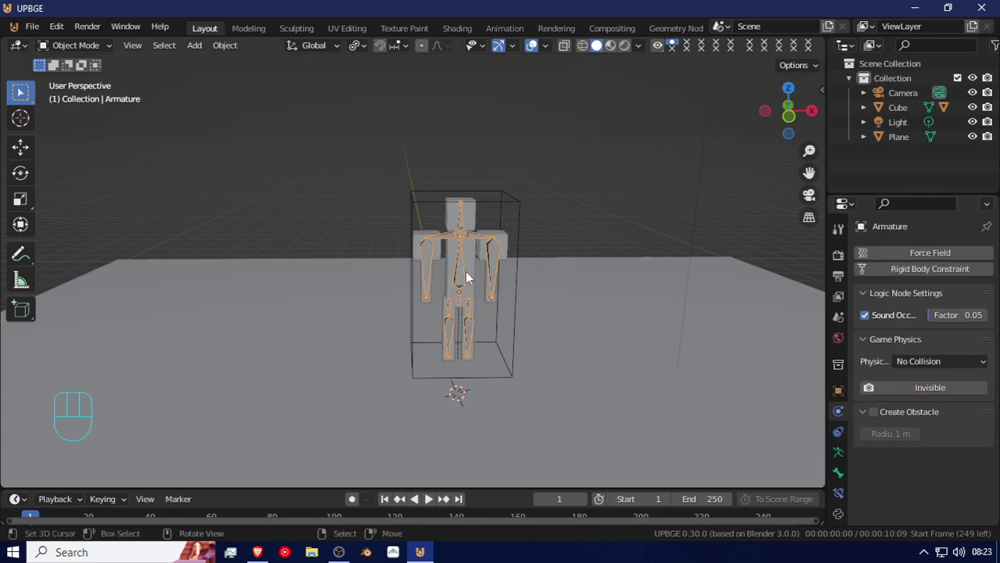
click(941, 384)
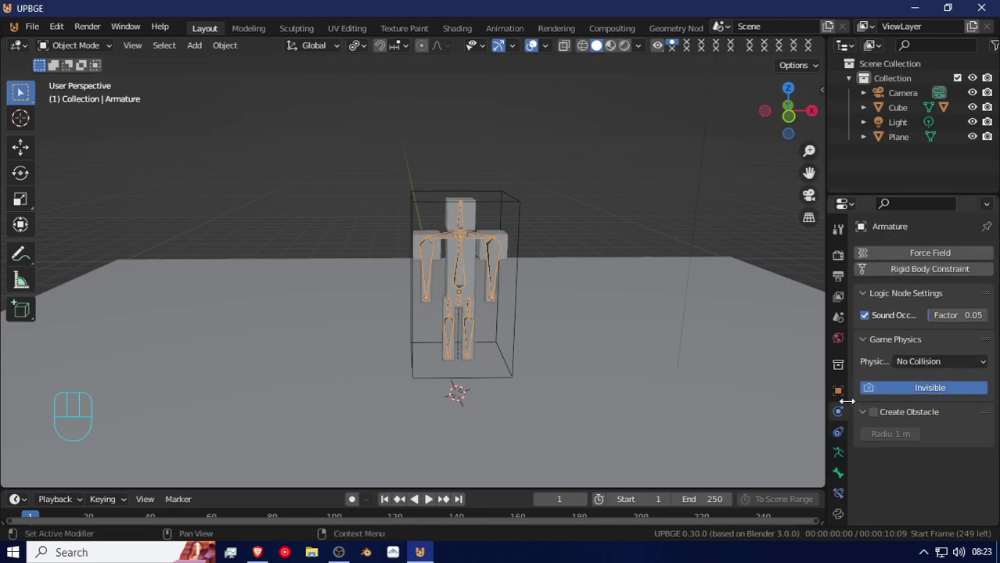
key(p)
key(Escape)
click(961, 390)
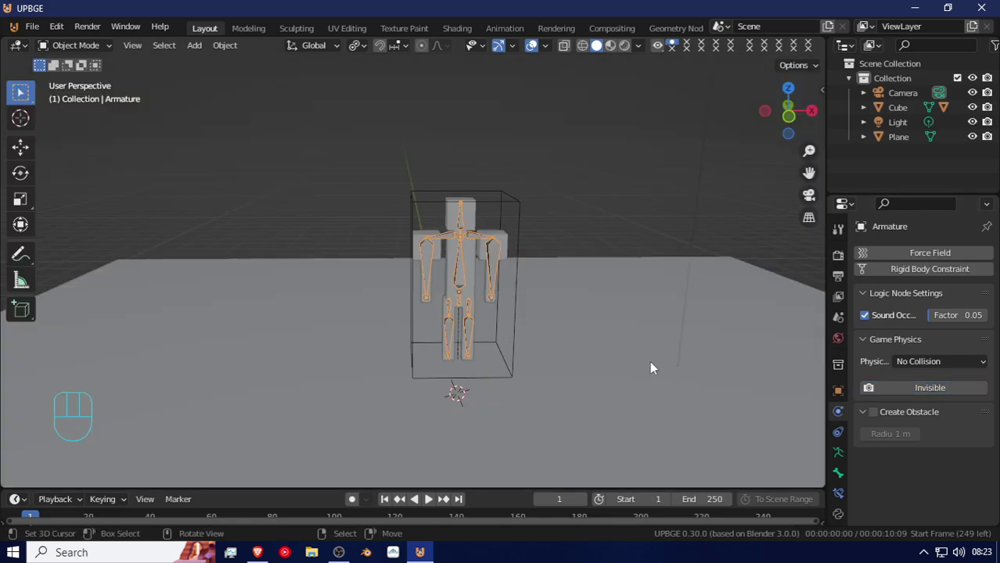
Toggle the collection's exclusion and viewport visibility, and test-run the game with its rendering disabled.
click(508, 246)
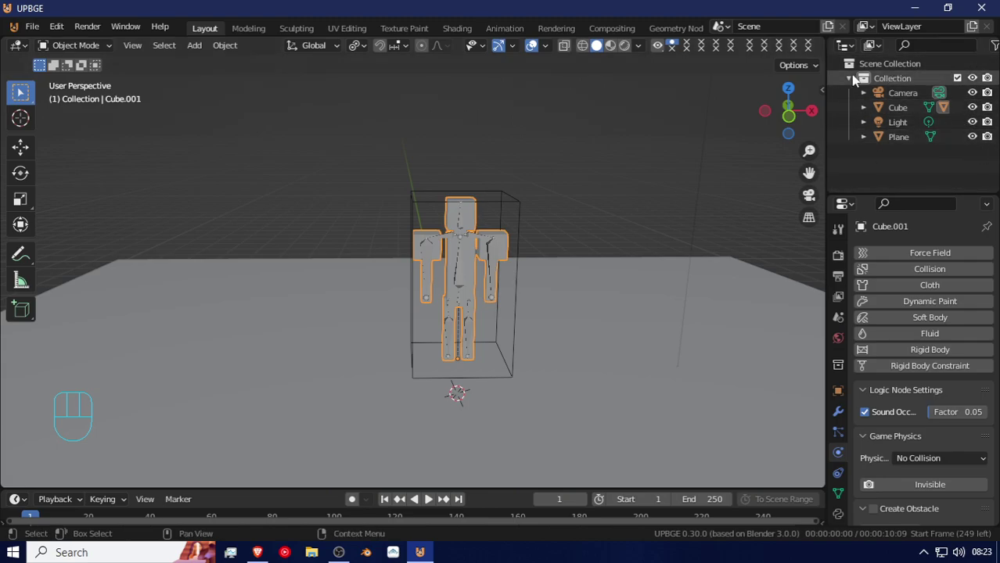
click(957, 79)
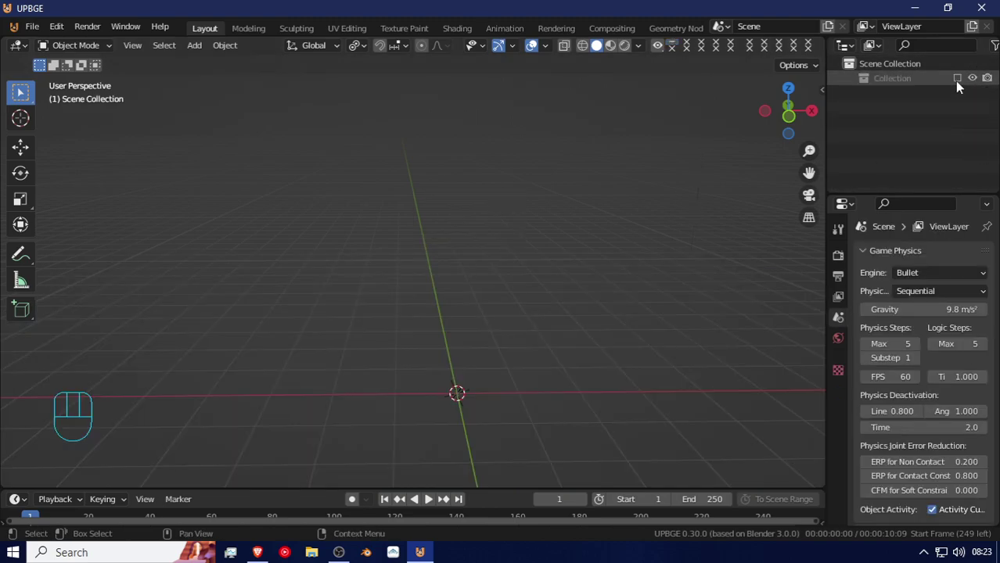
click(957, 79)
click(972, 78)
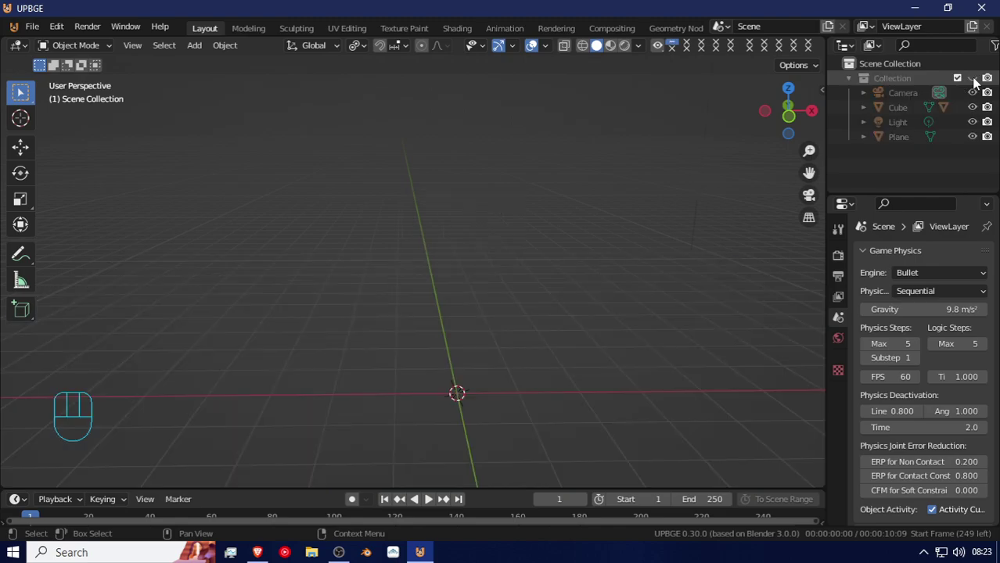
click(973, 79)
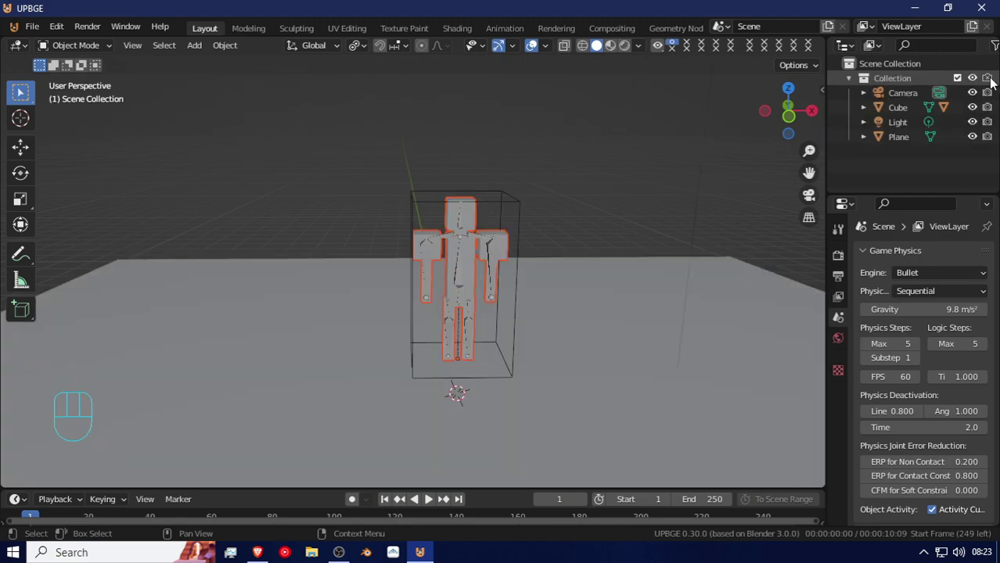
key(p)
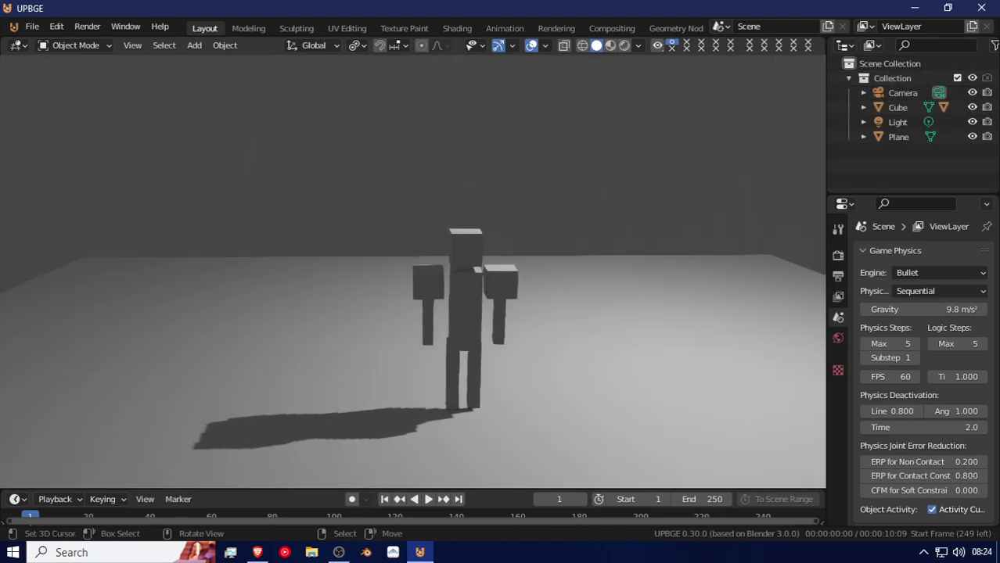
key(Escape)
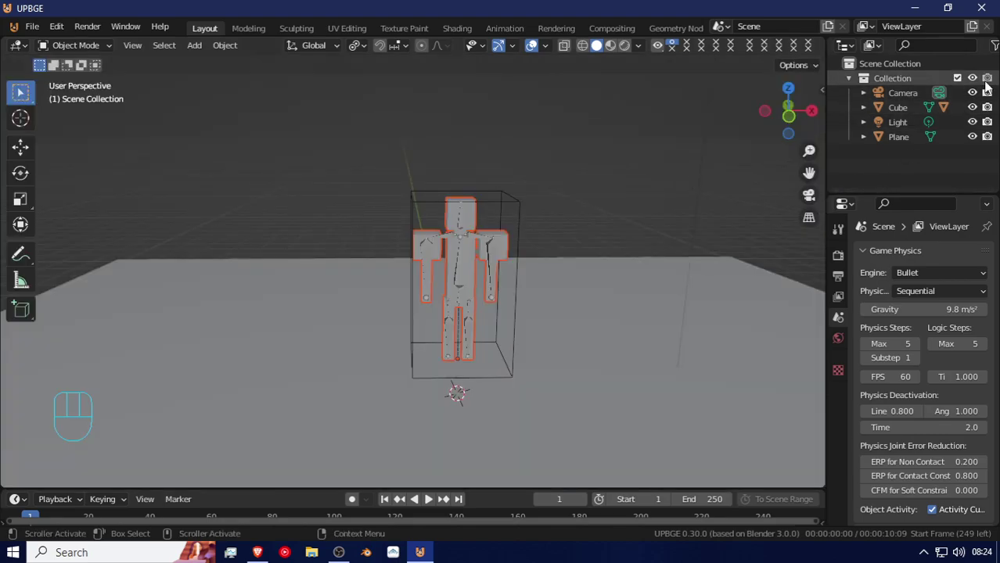
Expand the collision box's child hierarchy, try hiding the armature for a game test run, and unhide it.
click(848, 79)
click(848, 79)
click(864, 107)
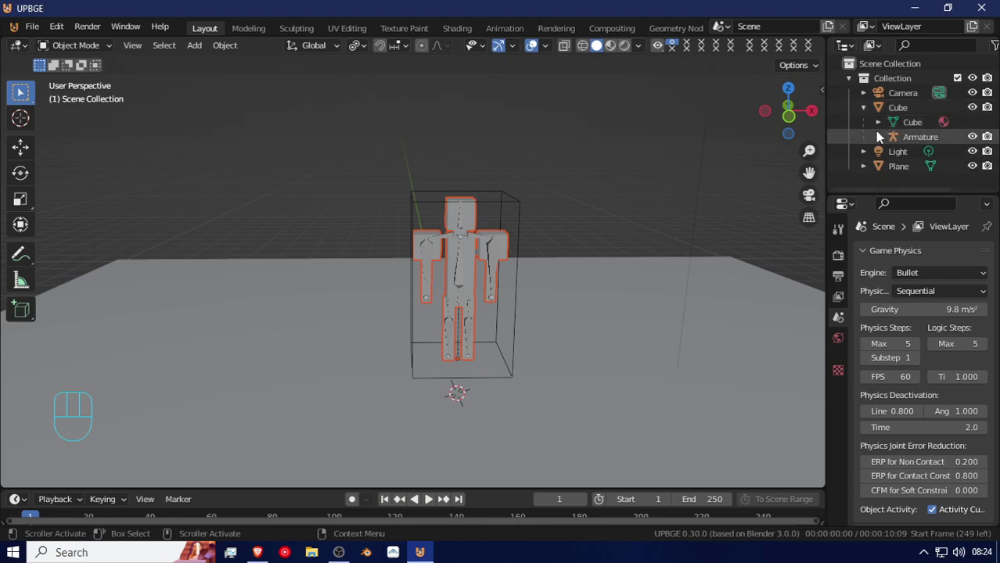
click(878, 137)
click(972, 138)
key(p)
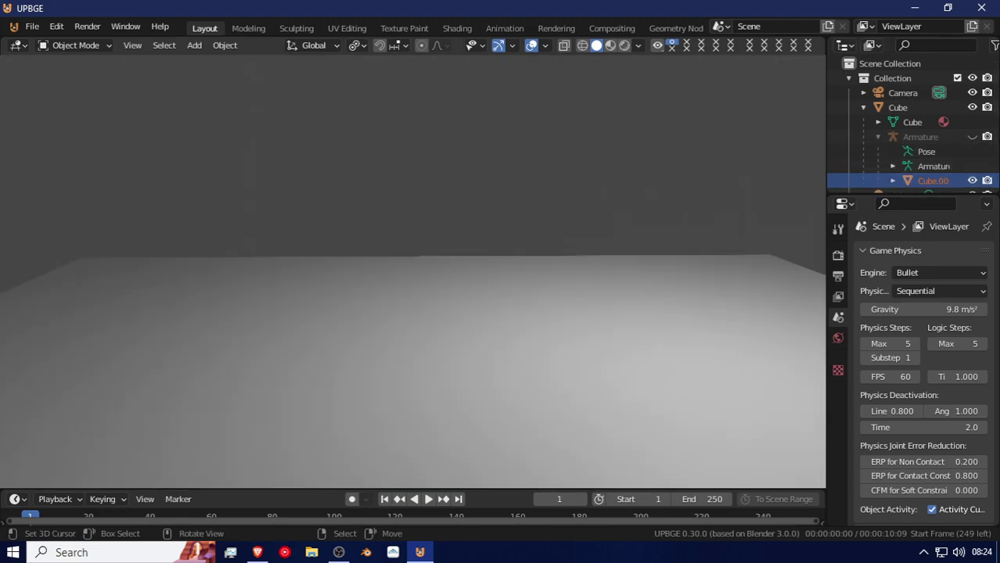
key(Escape)
click(972, 138)
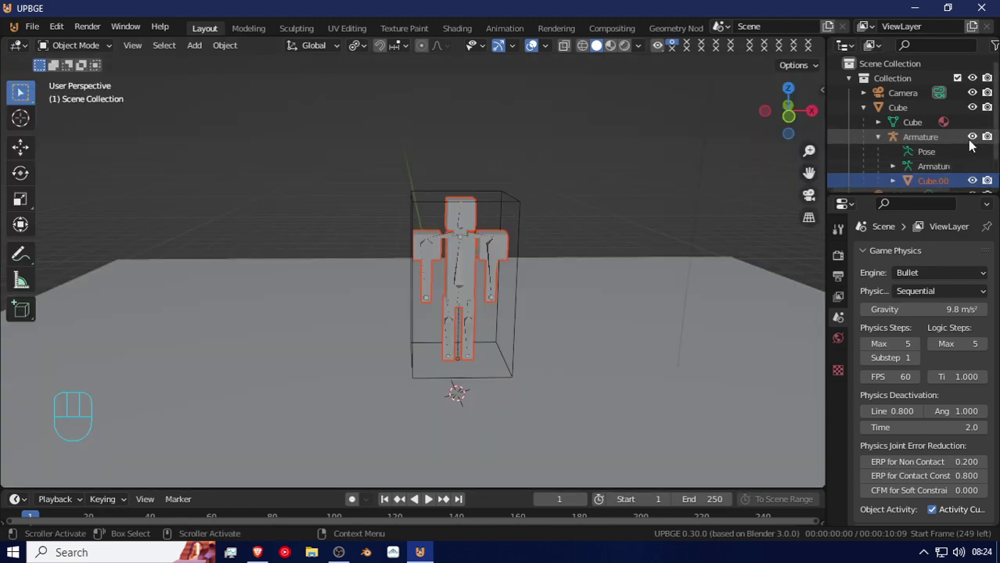
scroll(972, 144, down, 1)
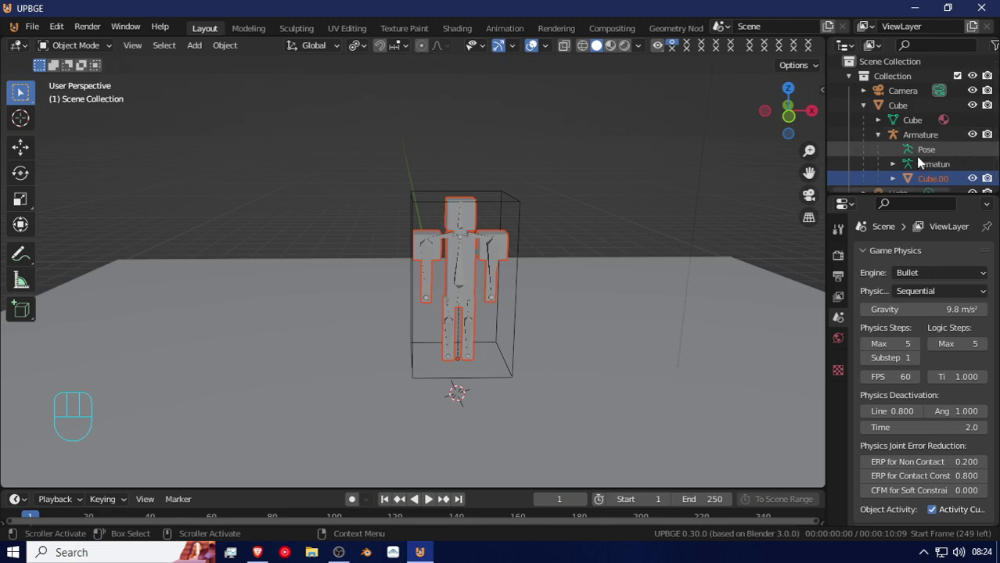
Disable rendering of the character mesh for a game test run, and enable it again.
scroll(982, 153, down, 2)
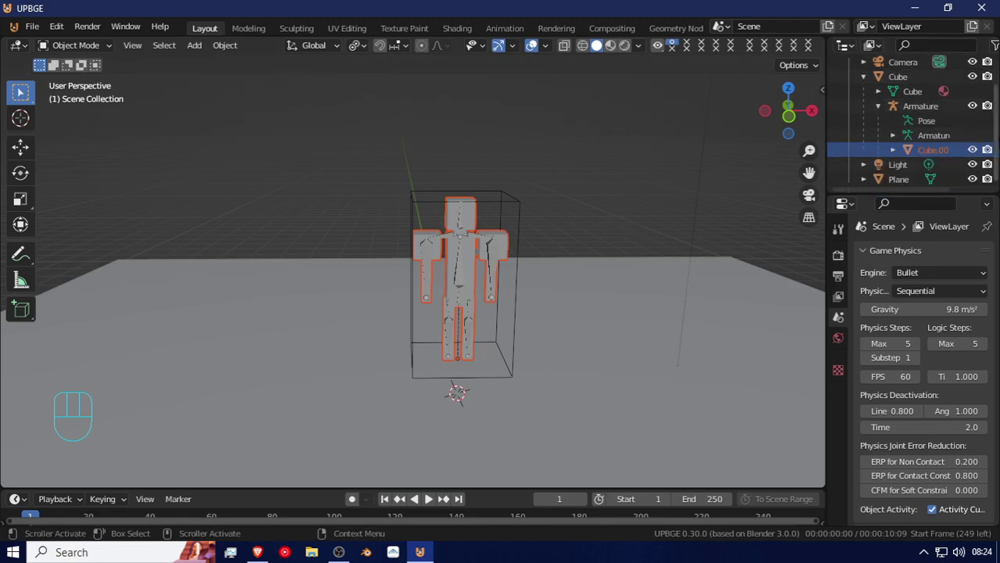
click(987, 149)
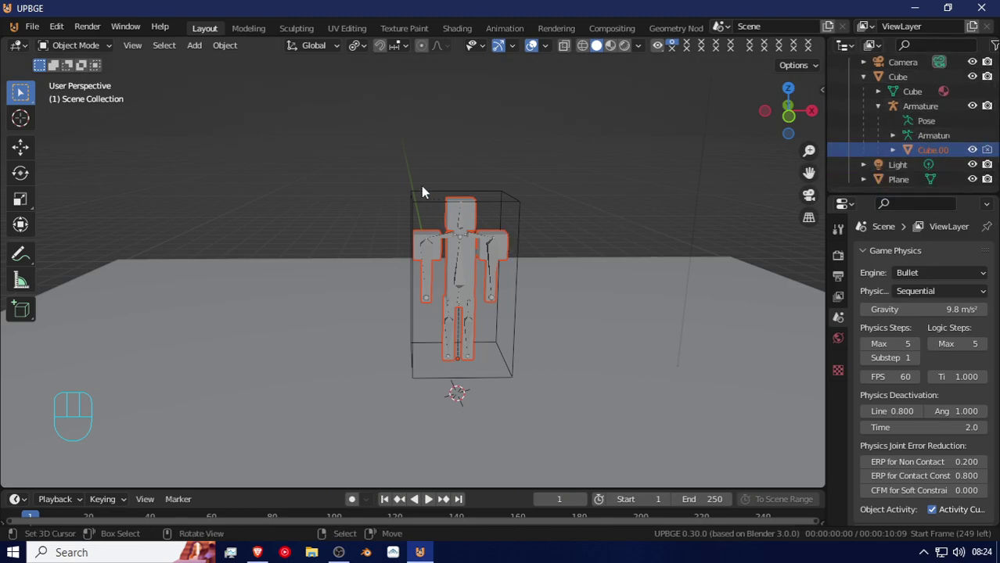
key(p)
key(Escape)
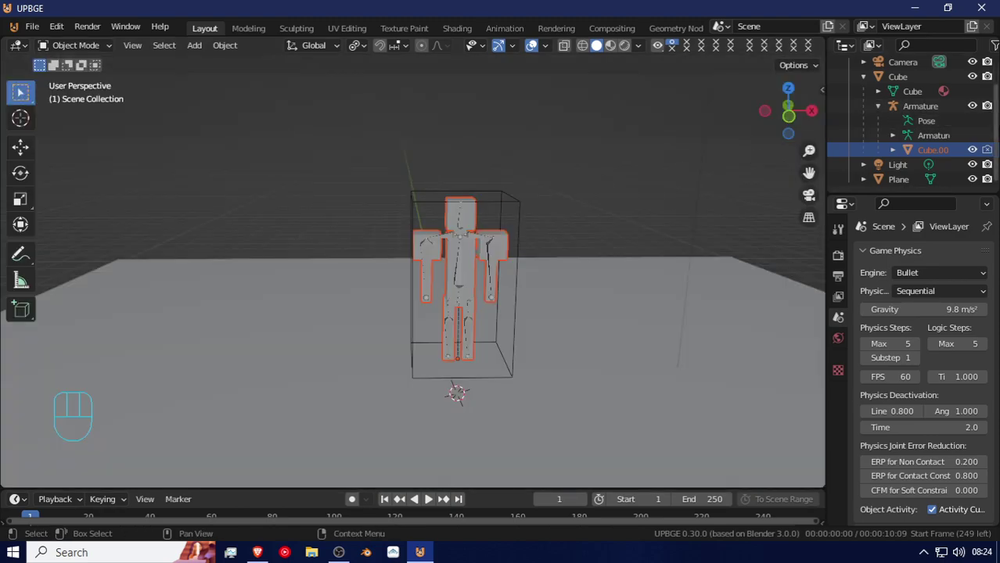
click(986, 149)
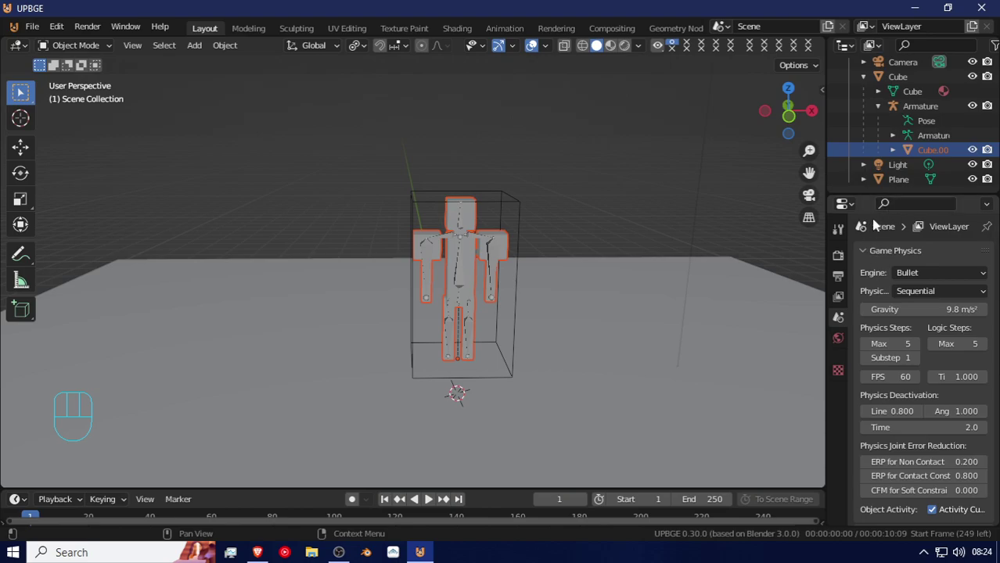
Toggle the Invisible game physics option of the character mesh on and off repeatedly, leaving it off.
click(473, 204)
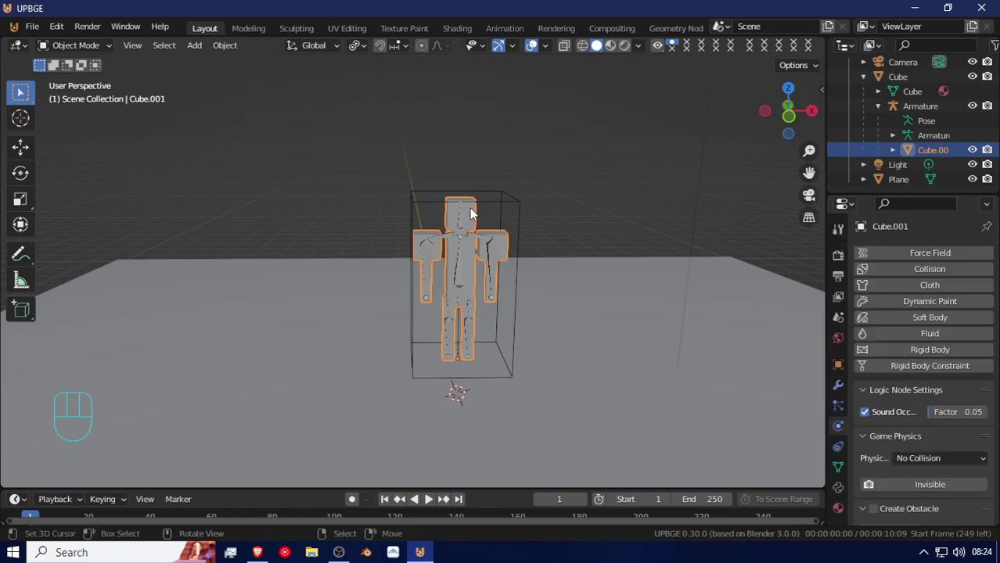
click(937, 485)
click(937, 485)
click(937, 485)
click(937, 485)
click(937, 485)
click(937, 485)
click(937, 485)
click(935, 484)
click(892, 481)
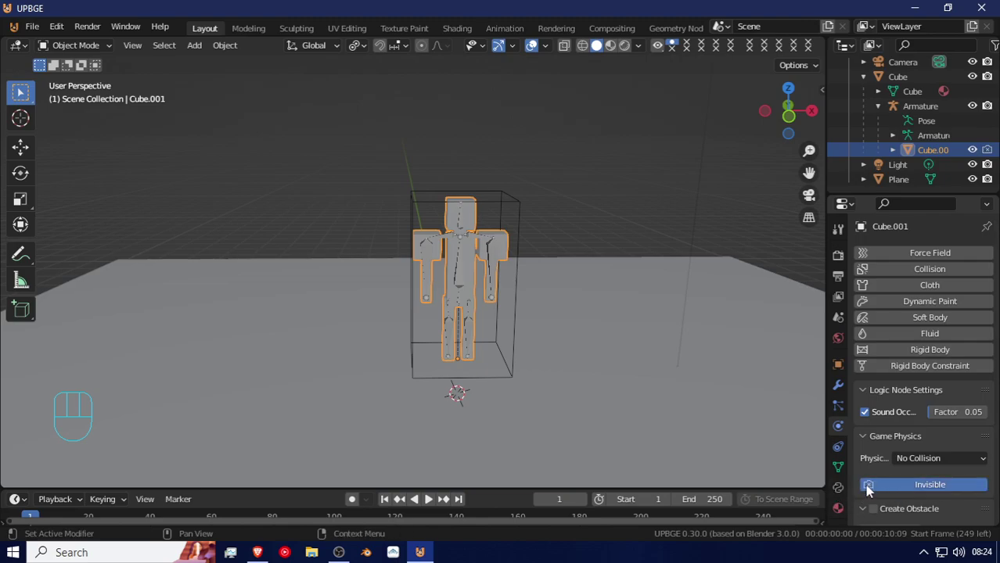
click(868, 486)
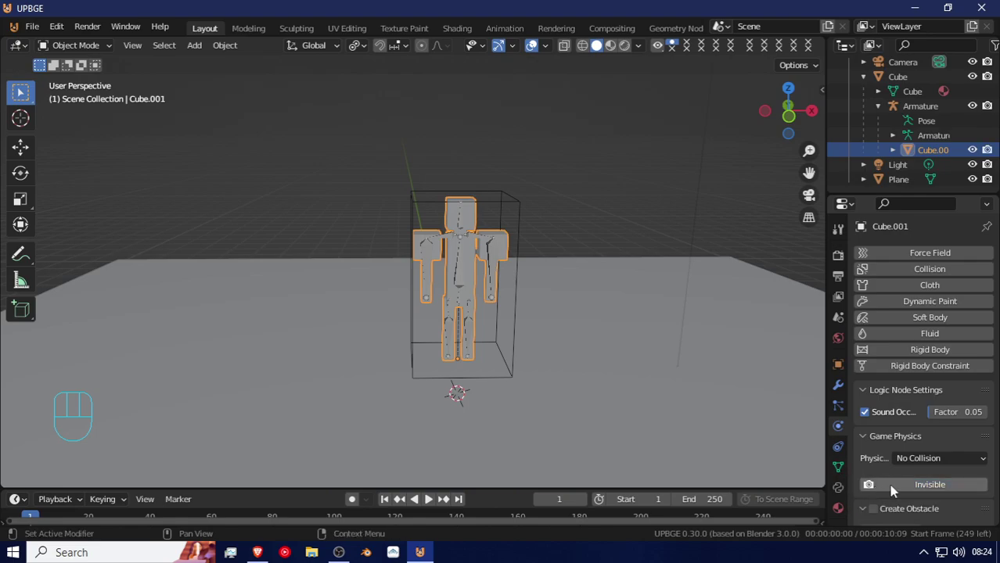
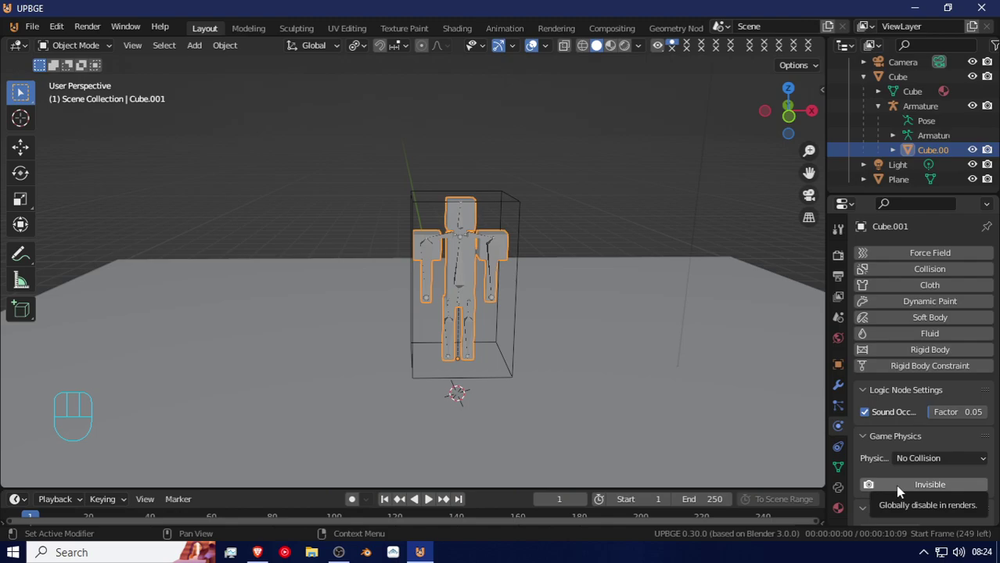
Add a mesh cube on the ground plane beside the character and raise it along Z above the plane.
click(185, 308)
key(shift+a)
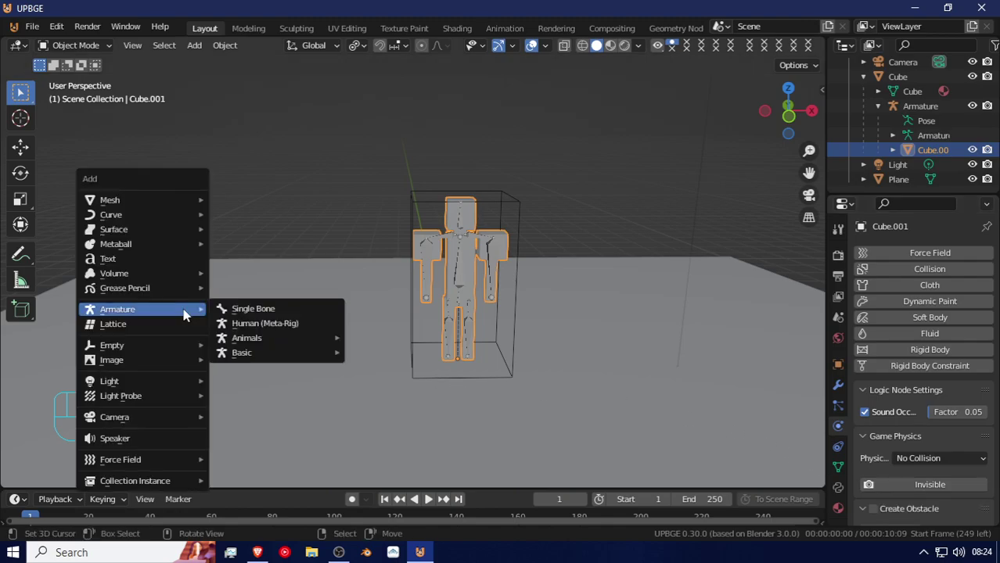
mouse_move(162, 204)
click(241, 213)
key(g)
key(z)
click(258, 234)
Add a monkey mesh, move it to the other side of the character, and rotate it about -29° around Z.
key(shift+a)
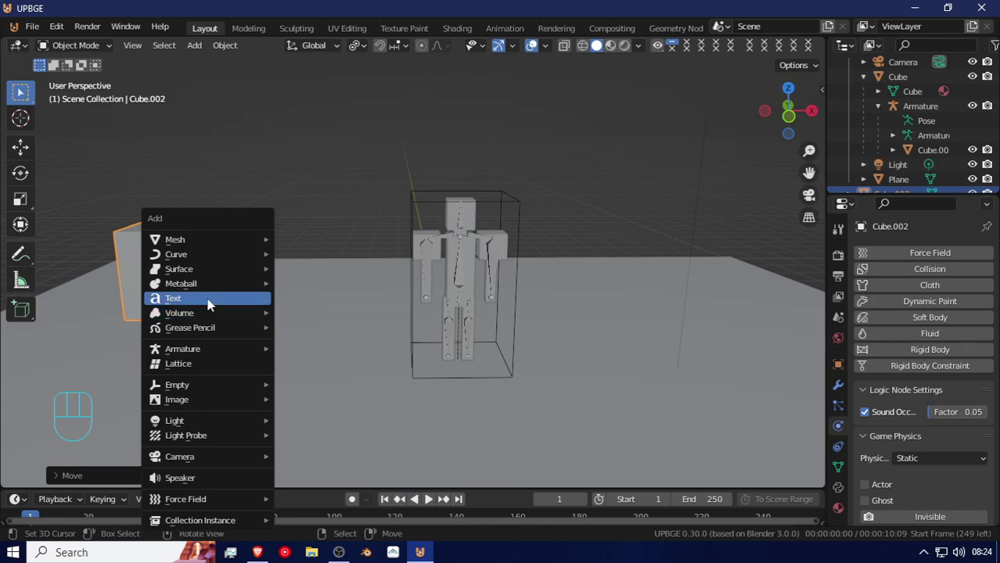
mouse_move(221, 241)
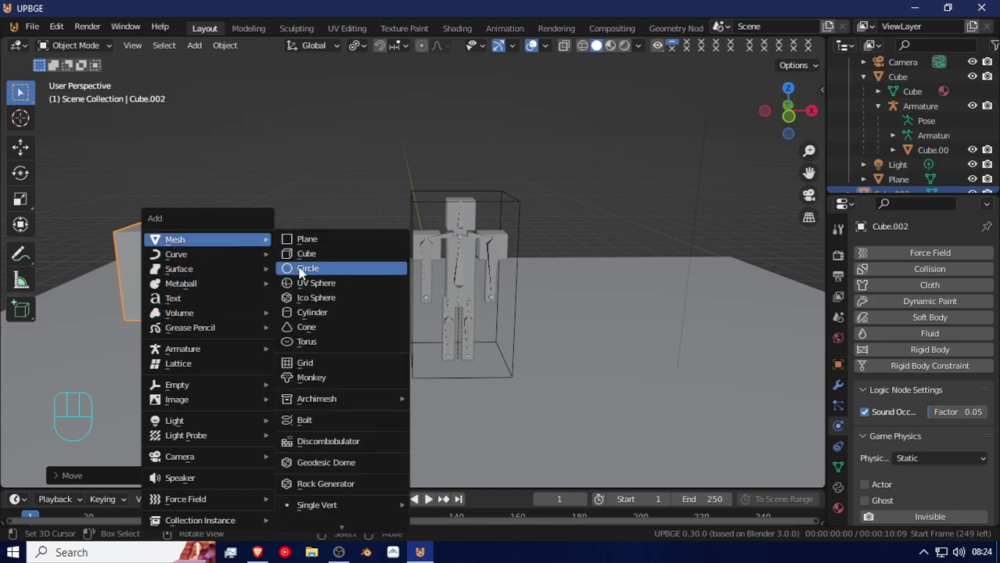
click(337, 378)
key(g)
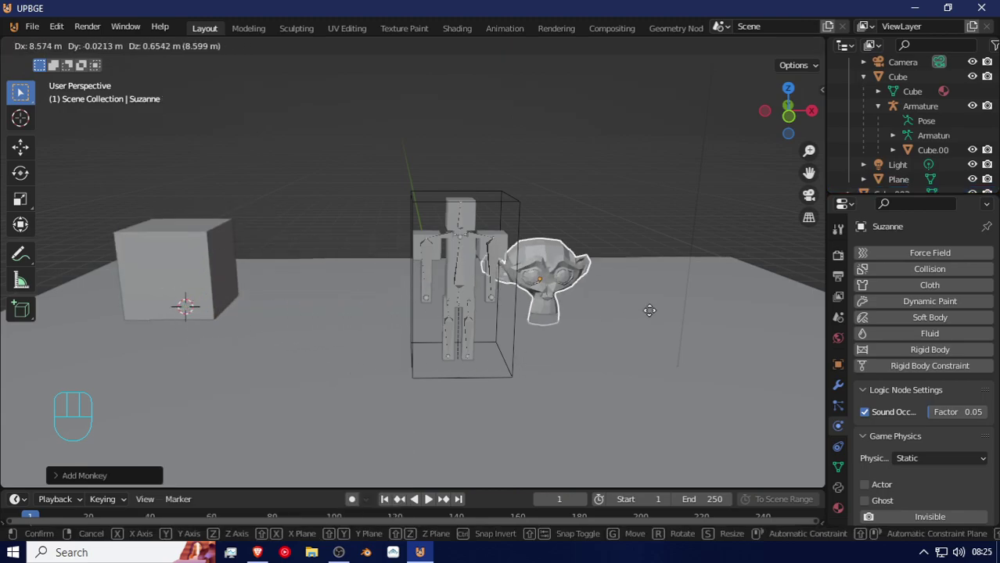
click(690, 278)
key(r)
key(z)
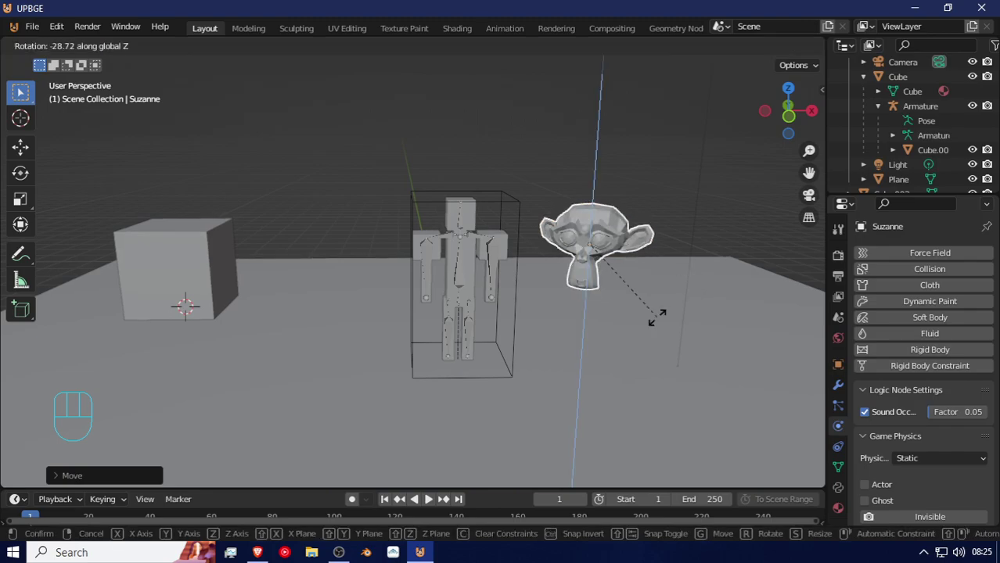
click(654, 317)
Turn on the Invisible game physics option for the monkey and test-run the game.
click(929, 518)
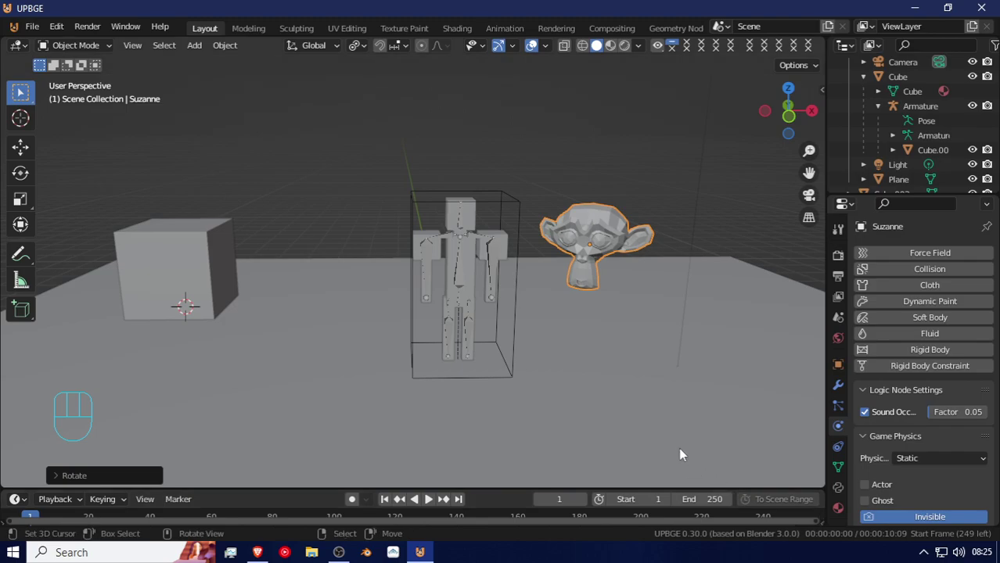
key(p)
key(Escape)
Turn on the Invisible game physics option for the new cube and test-run the game.
click(222, 271)
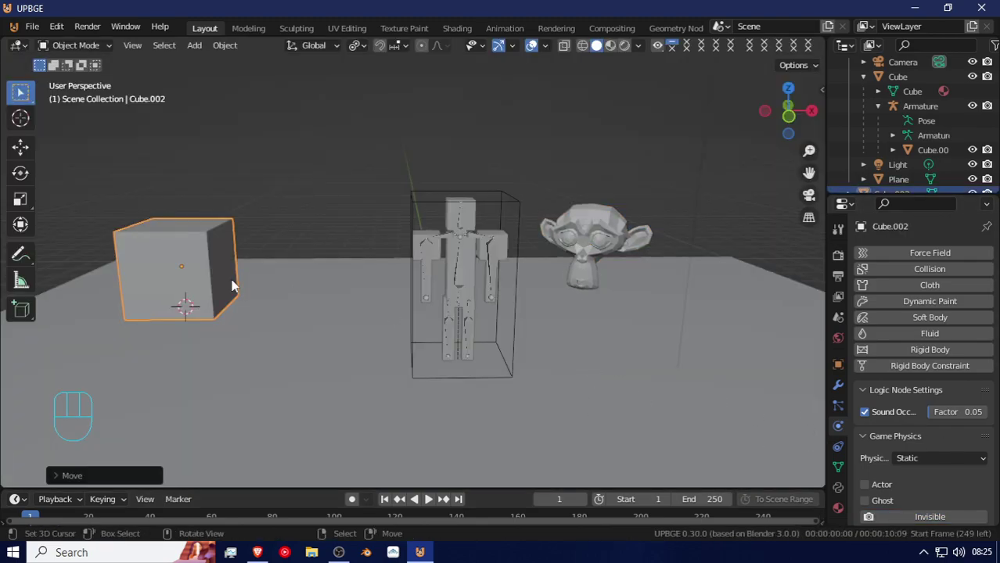
click(950, 517)
key(p)
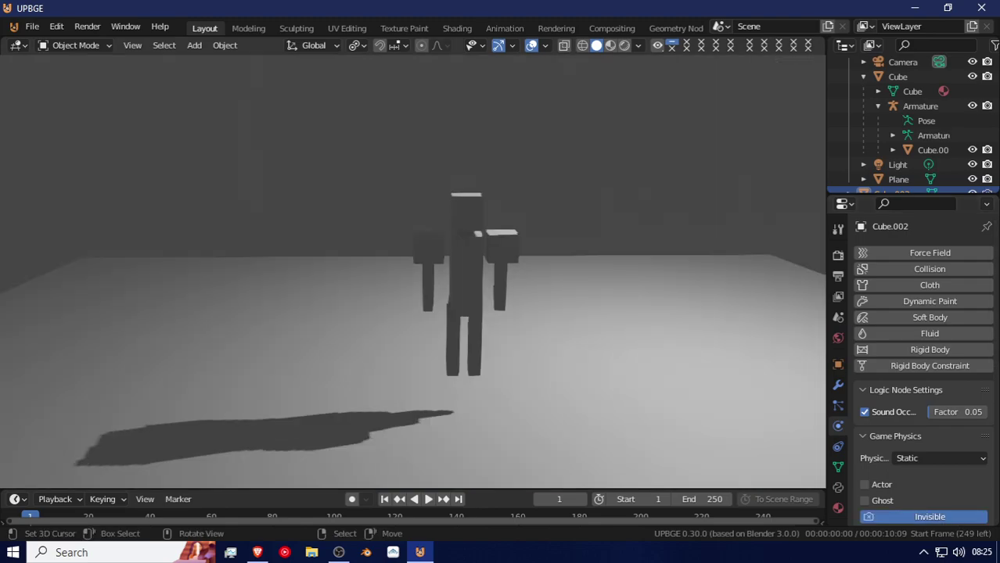
key(Escape)
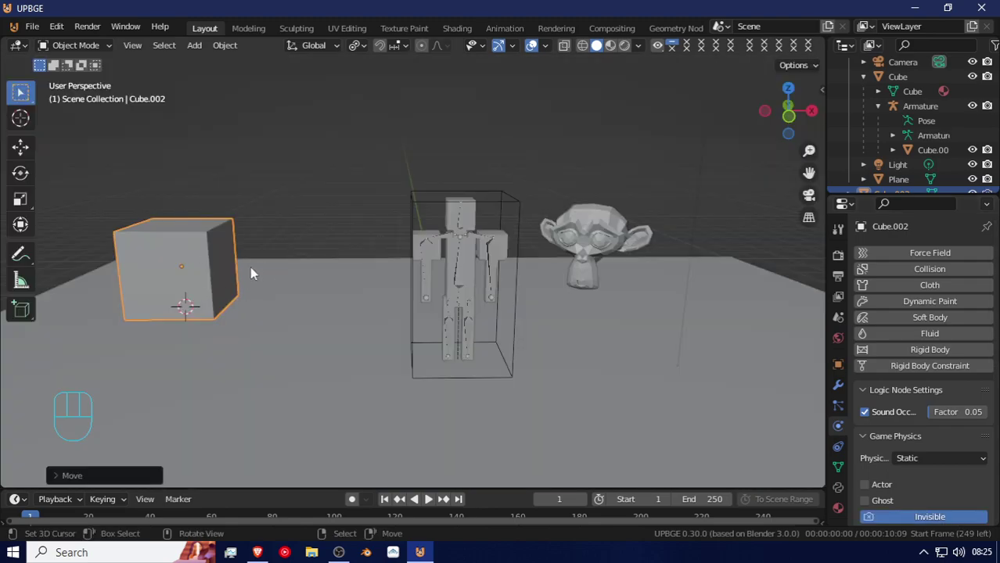
Parent the new cube to the wireframe collision box as Object and test-run the game.
click(190, 270)
click(196, 244)
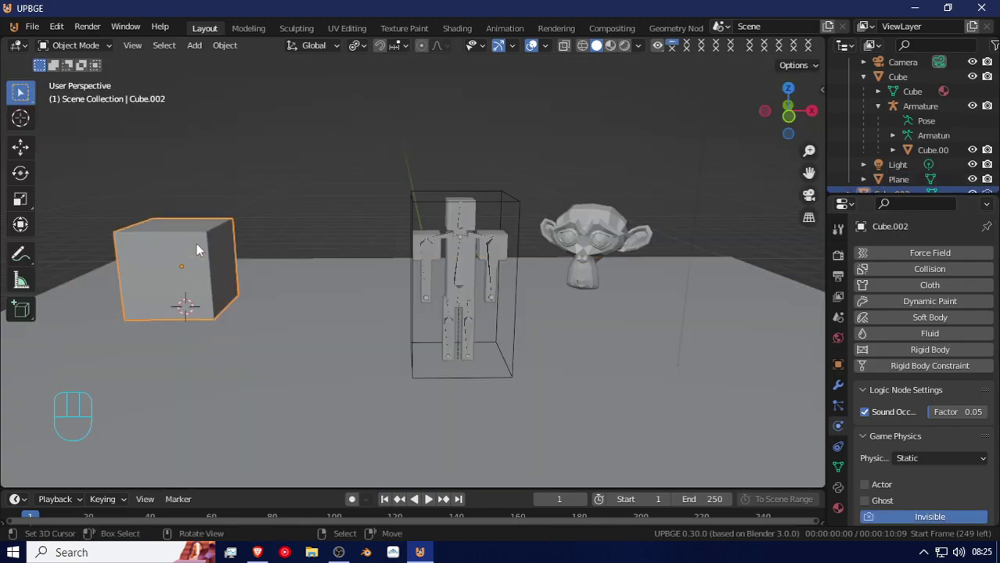
shift+click(429, 201)
key(ctrl+p)
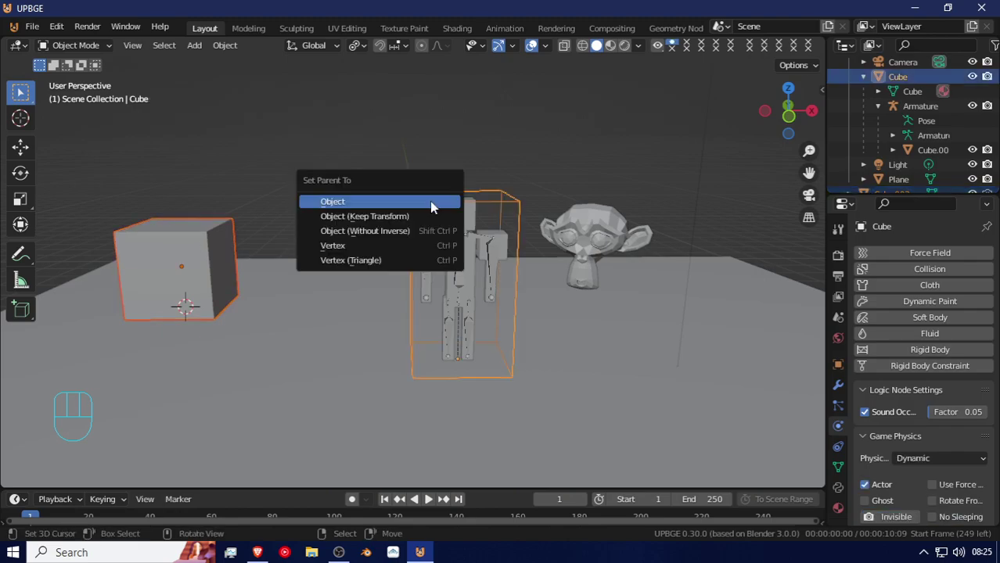
click(430, 202)
key(p)
key(Escape)
Move the new cube along X into the collision box over the character and test-run the game.
click(201, 243)
key(g)
key(x)
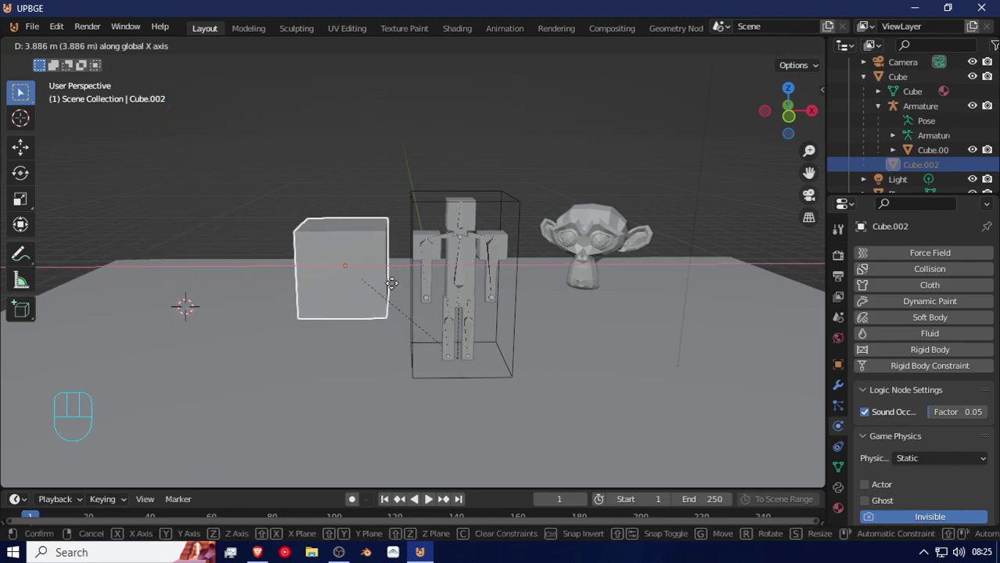
click(480, 308)
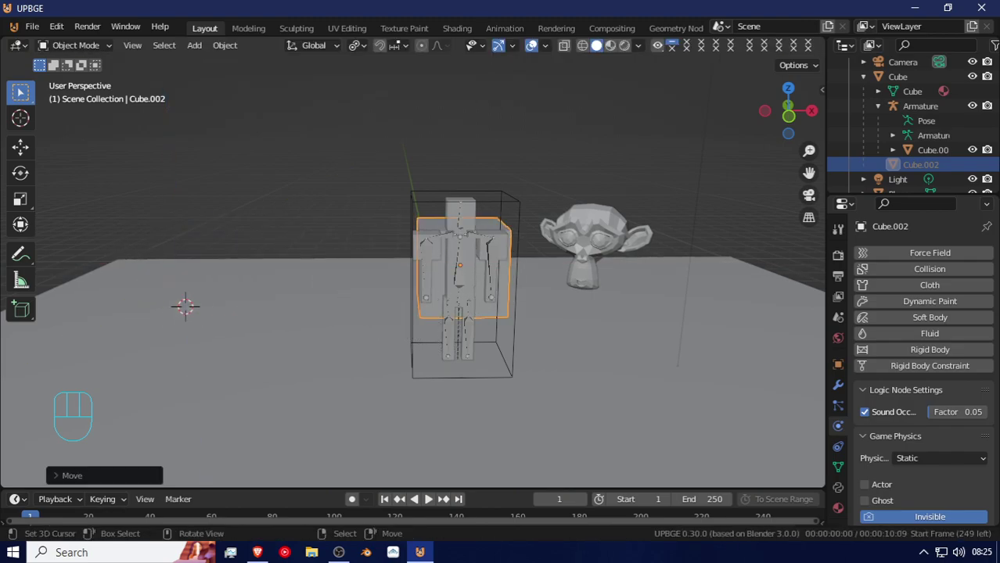
key(p)
key(Escape)
Lower the new cube within the collision box, scale it to about 0.66, and test-run the game.
click(506, 226)
click(505, 226)
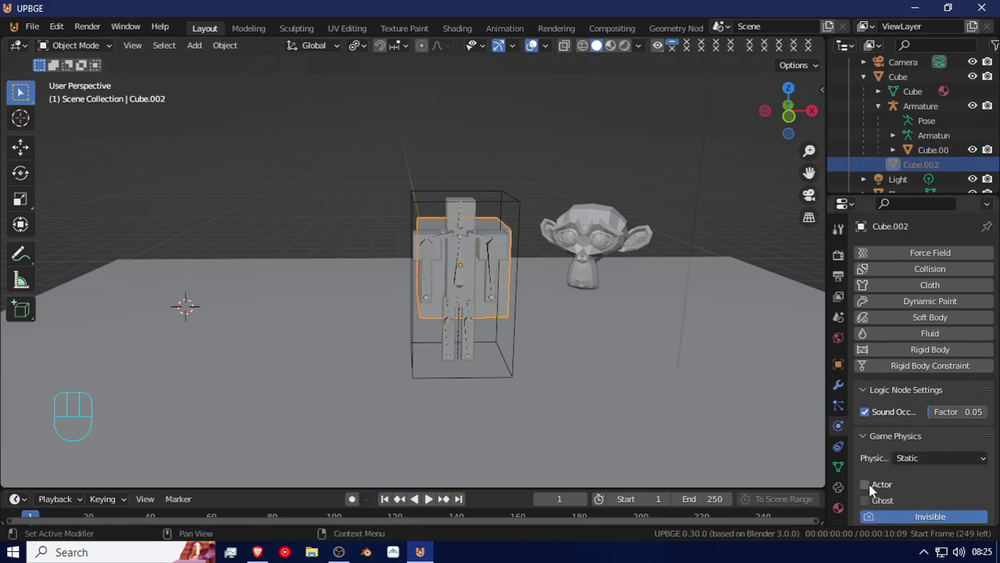
key(g)
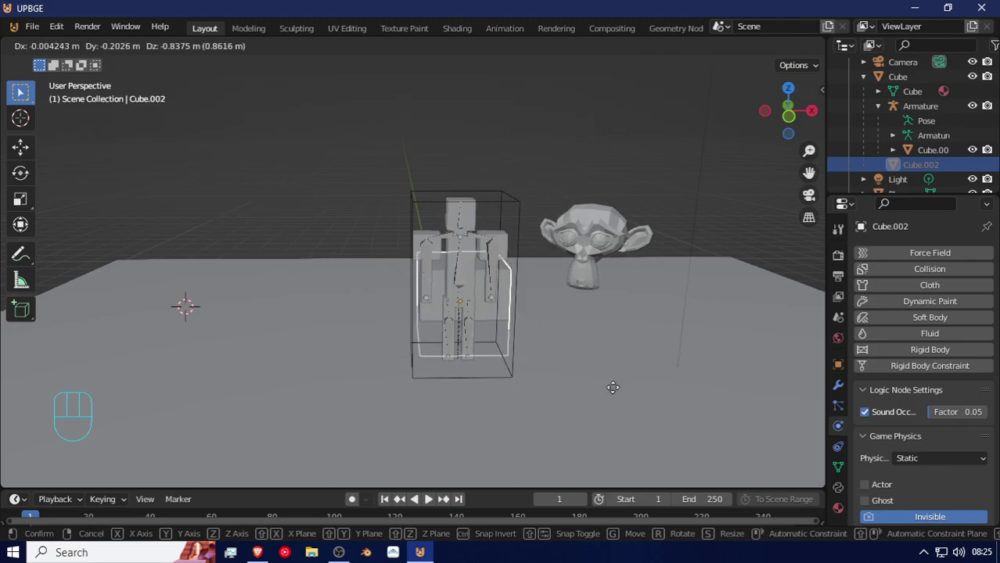
click(624, 402)
key(s)
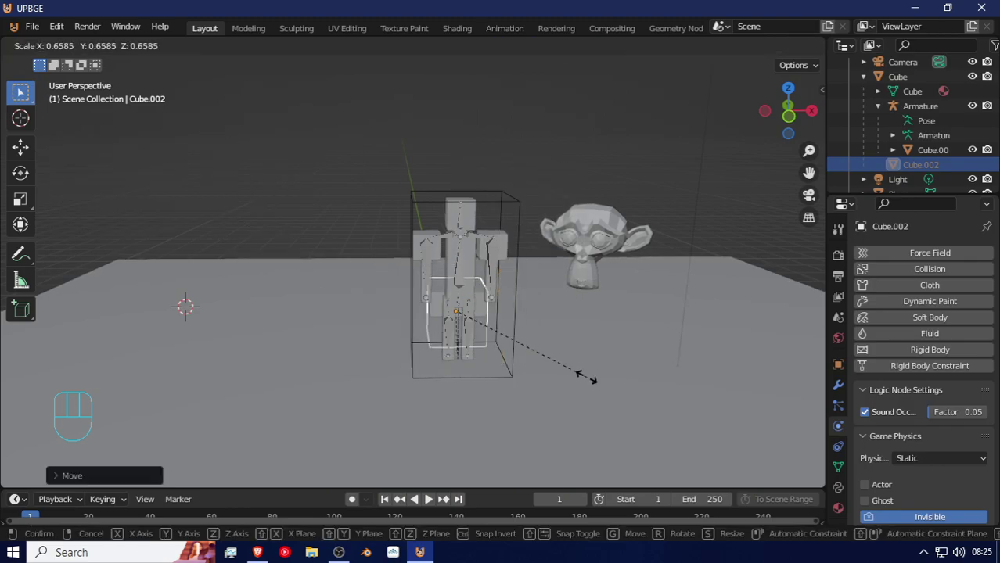
click(592, 379)
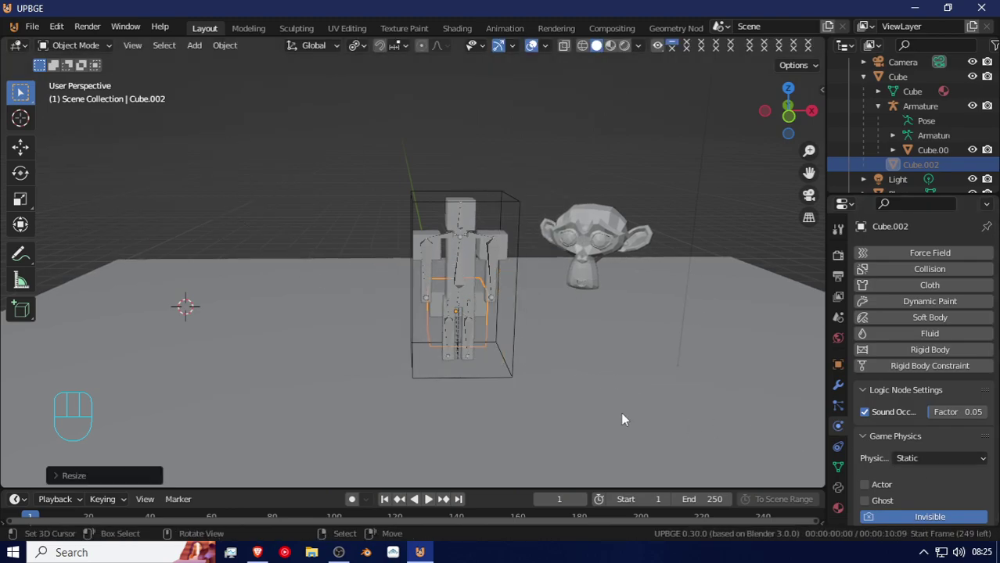
key(p)
key(Escape)
Reposition the small cube around the character, adjusting it along the Y and Z axes.
key(g)
click(462, 298)
middle_drag(461, 297, 579, 313)
key(g)
key(y)
click(741, 348)
key(g)
key(z)
click(734, 284)
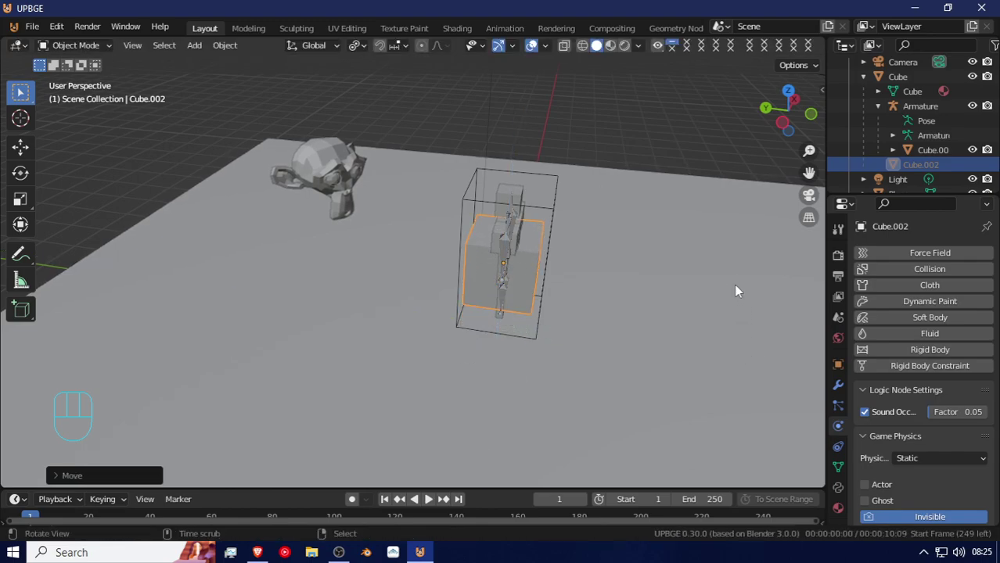
Clear the small cube's location, raise it along Z inside the collision box, and test-run the game.
key(alt+g)
key(g)
key(z)
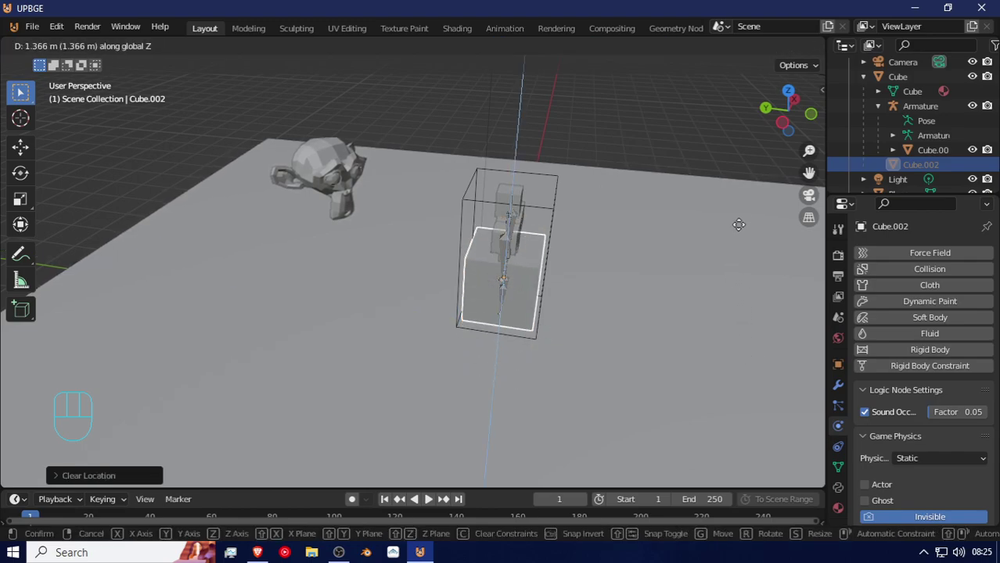
click(745, 216)
key(p)
key(Escape)
Parent the repositioned cube to the collision box again as Object and test-run the game.
middle_drag(745, 219, 774, 279)
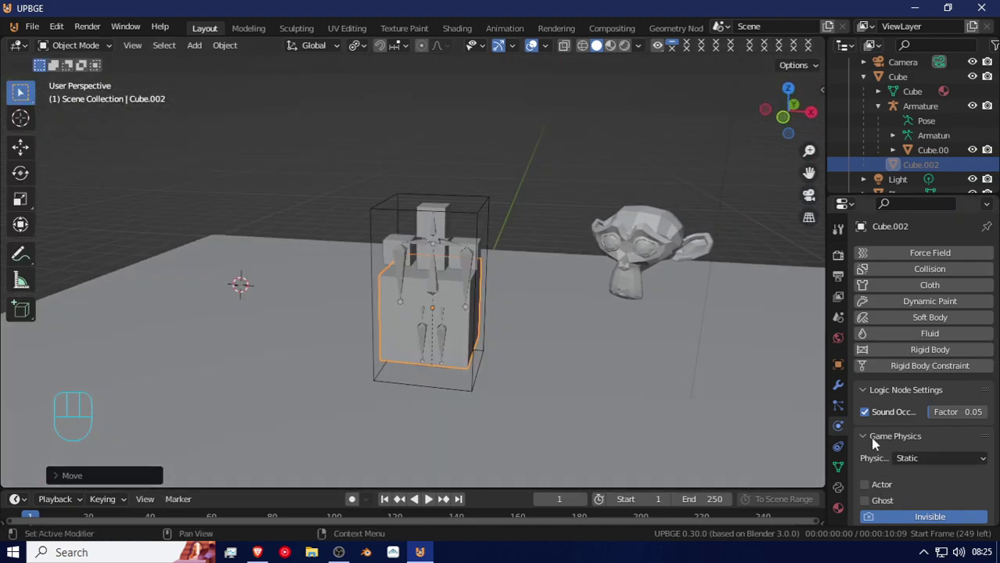
middle_drag(373, 298, 445, 303)
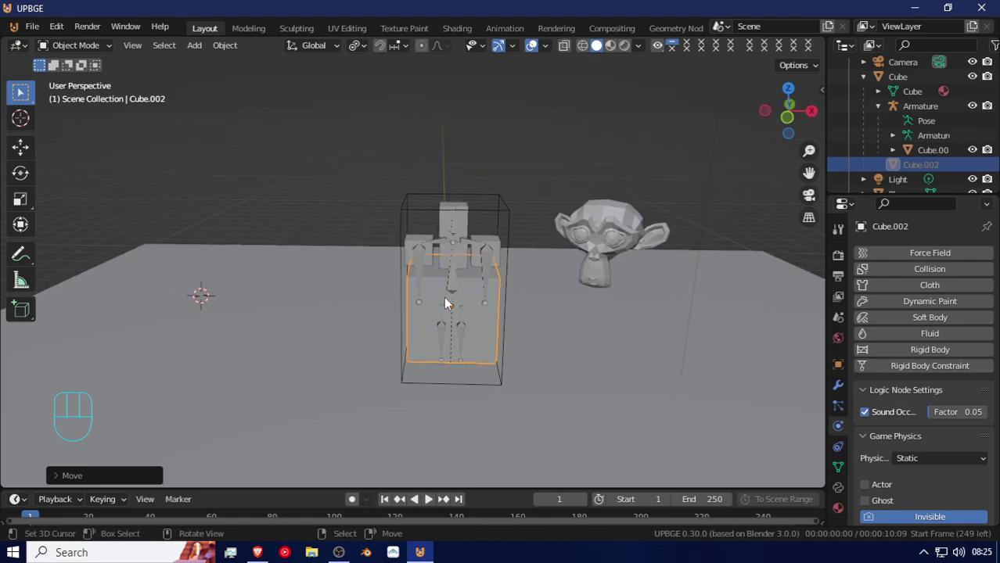
click(429, 290)
click(429, 285)
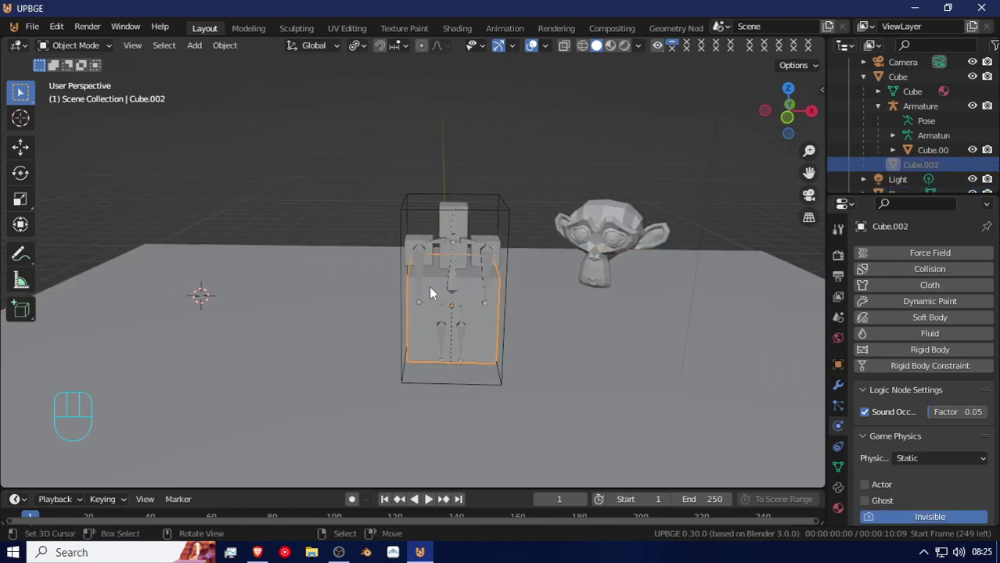
shift+click(416, 202)
key(ctrl+p)
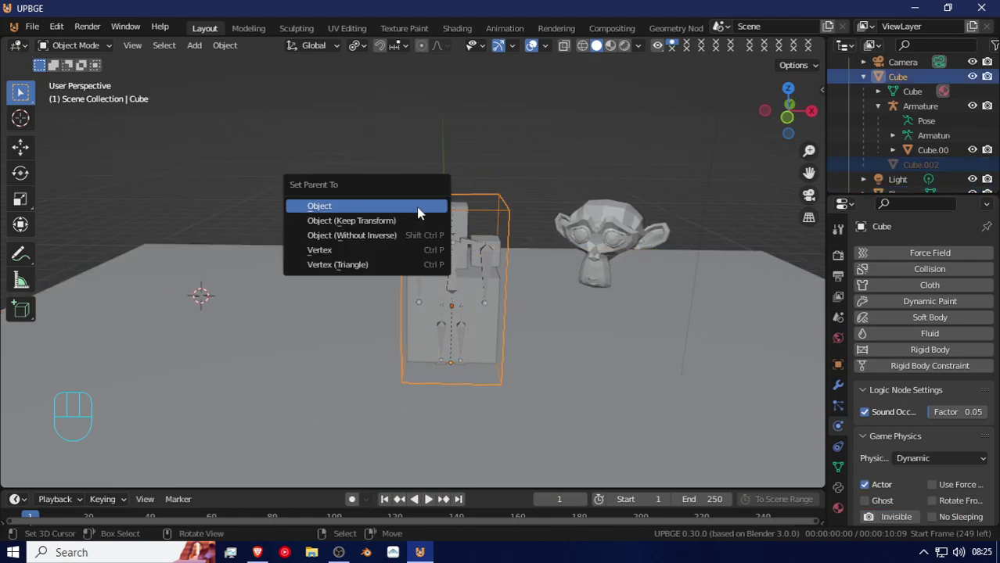
click(416, 207)
key(p)
key(Escape)
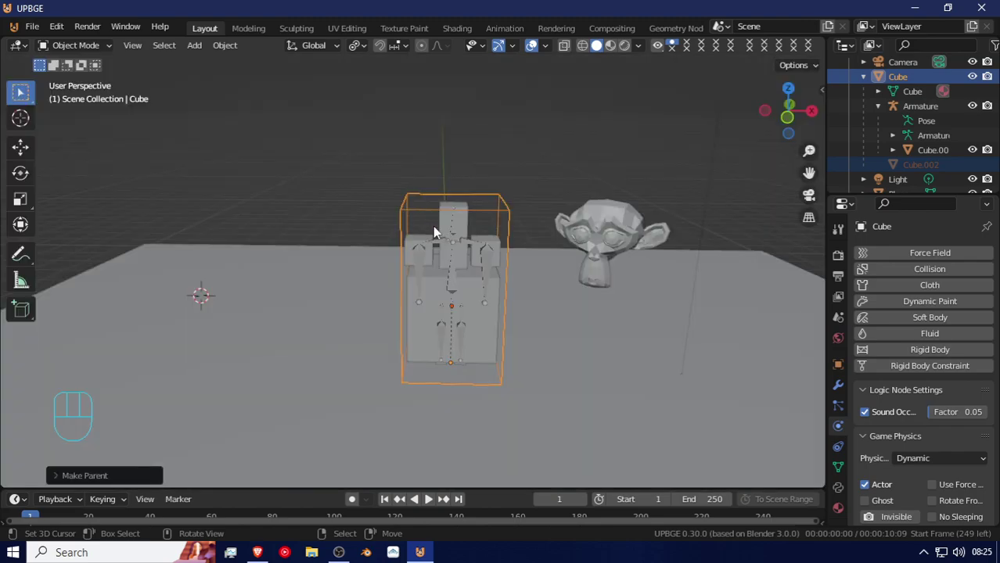
Set the small cube's game physics type to Dynamic and test-run the game.
click(491, 330)
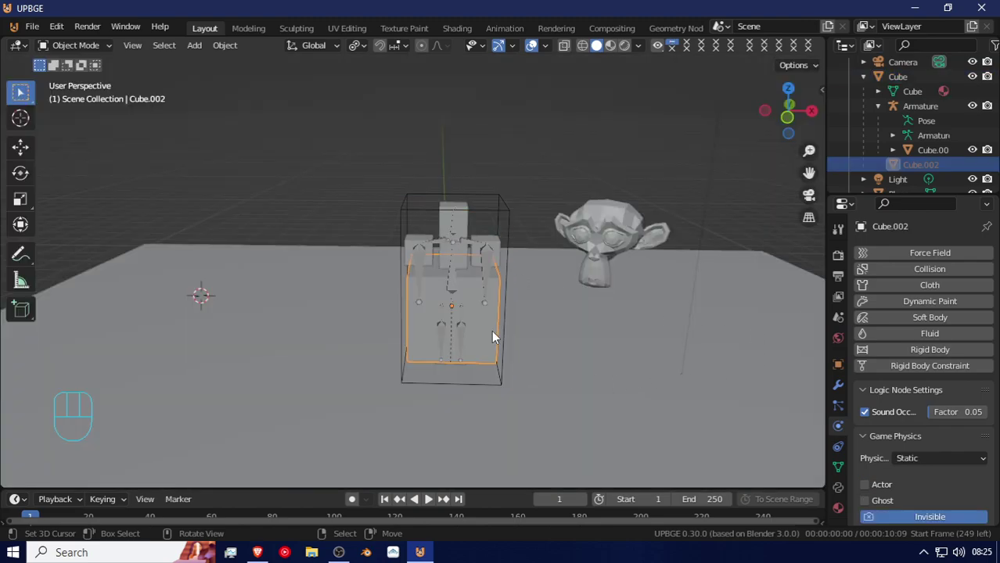
click(950, 460)
click(933, 409)
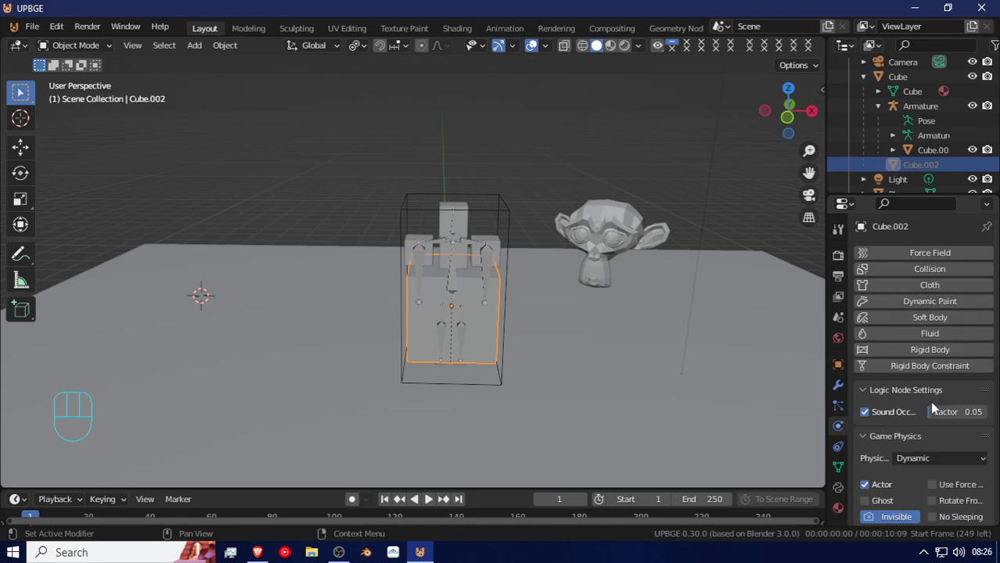
key(Escape)
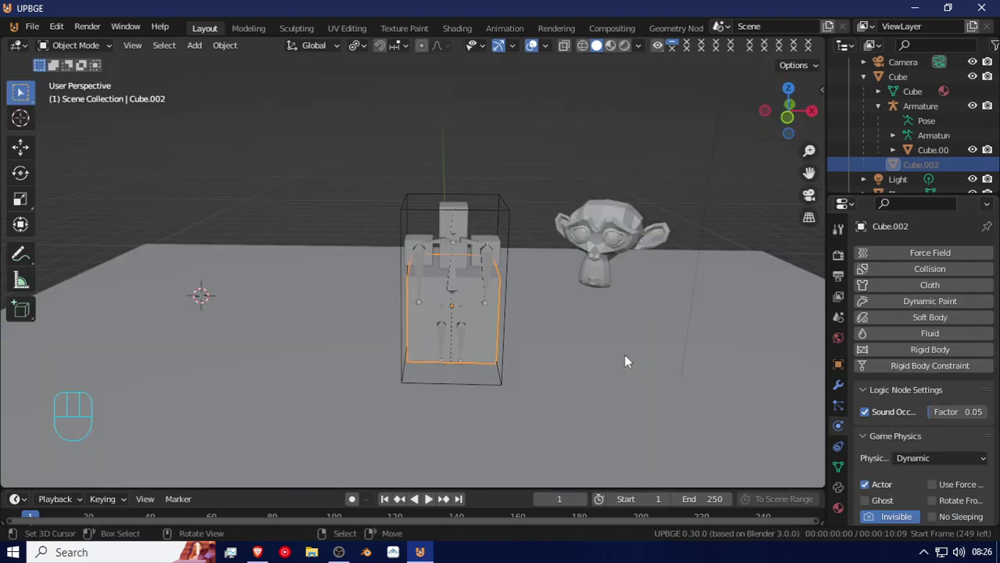
Set the small cube's game physics type to No Collision and try moving it along the X axis.
click(951, 460)
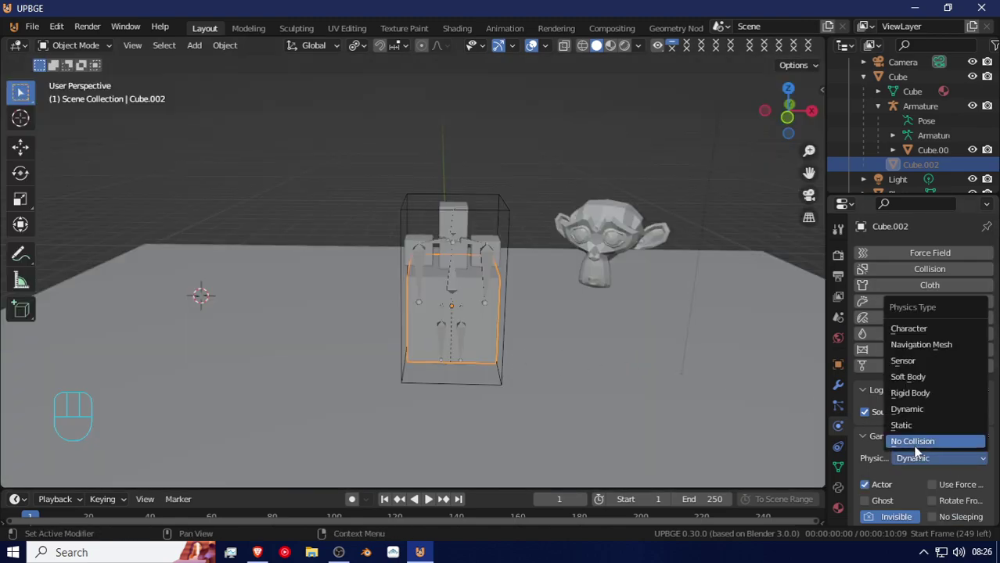
click(912, 443)
key(g)
key(x)
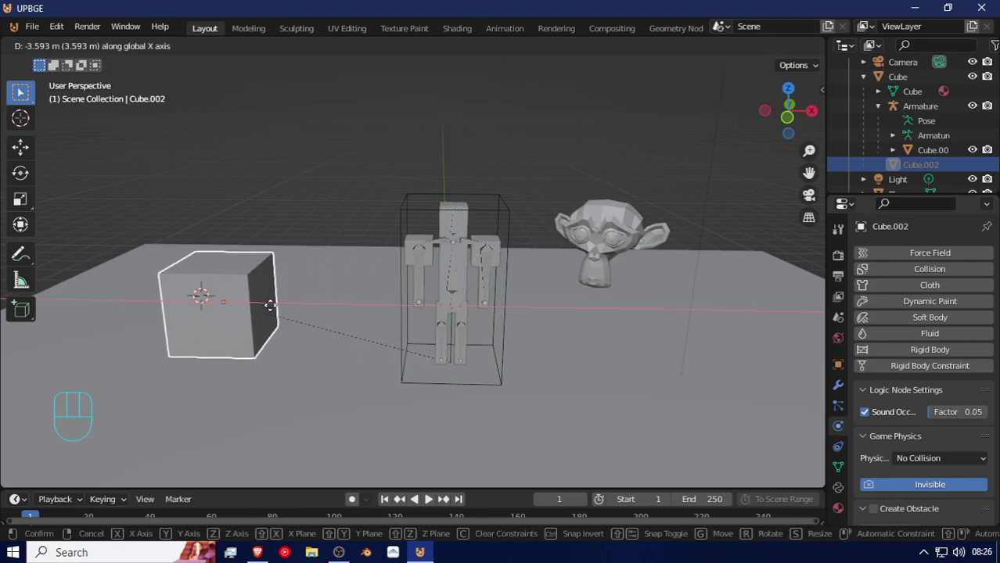
right_click(386, 429)
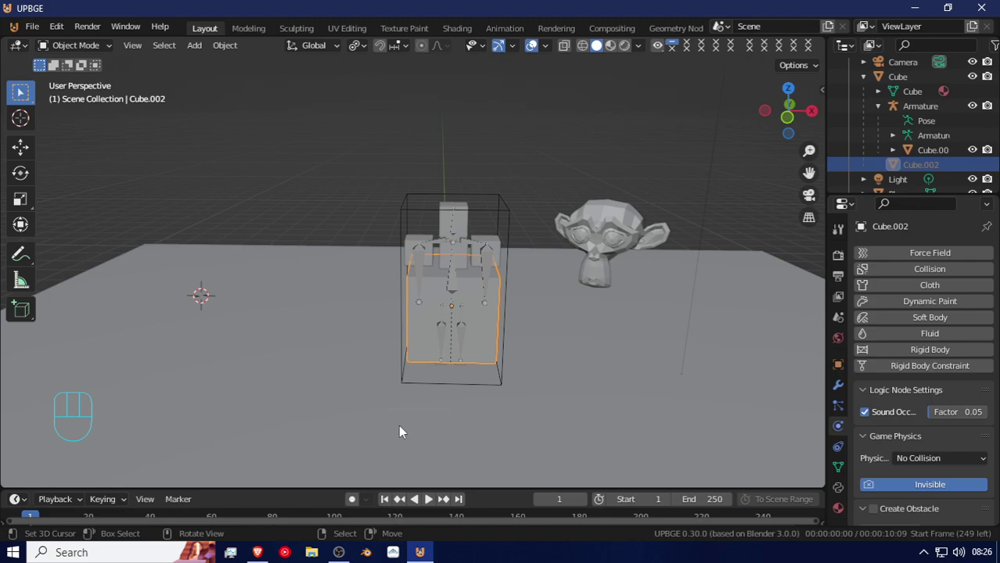
Clear the small cube's parent and move it along the X axis out of the collision box, beside the character.
key(alt+p)
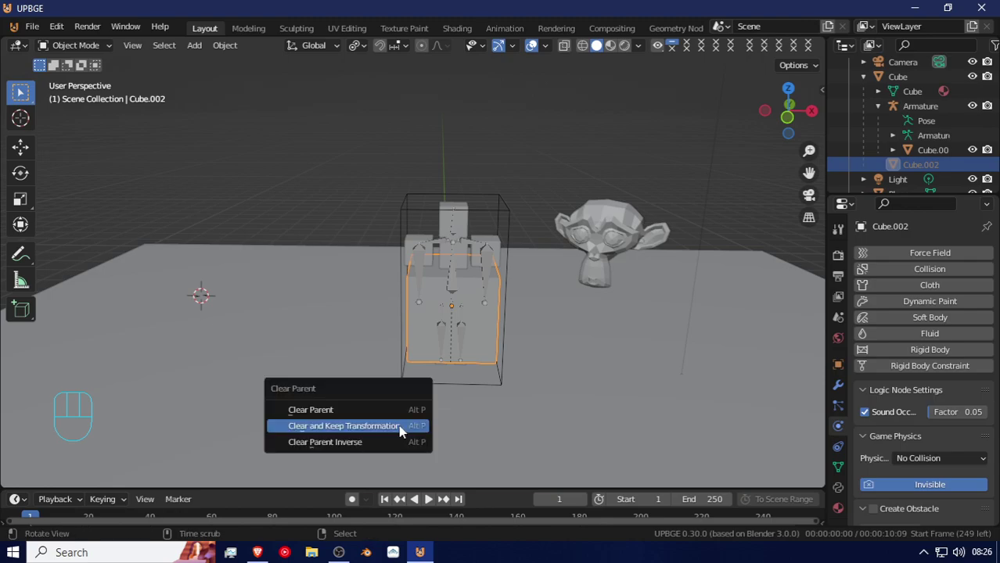
click(393, 410)
key(g)
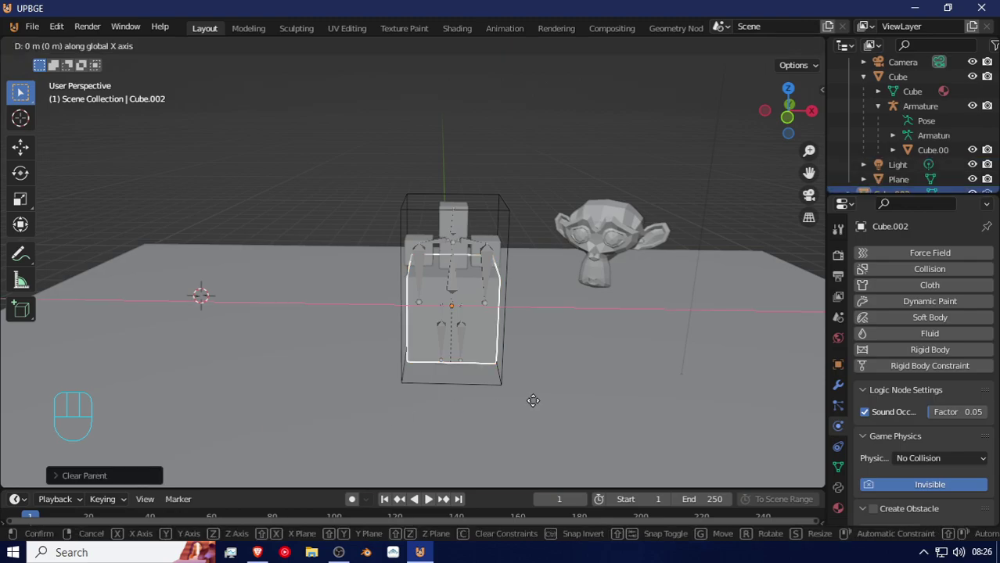
key(x)
click(483, 347)
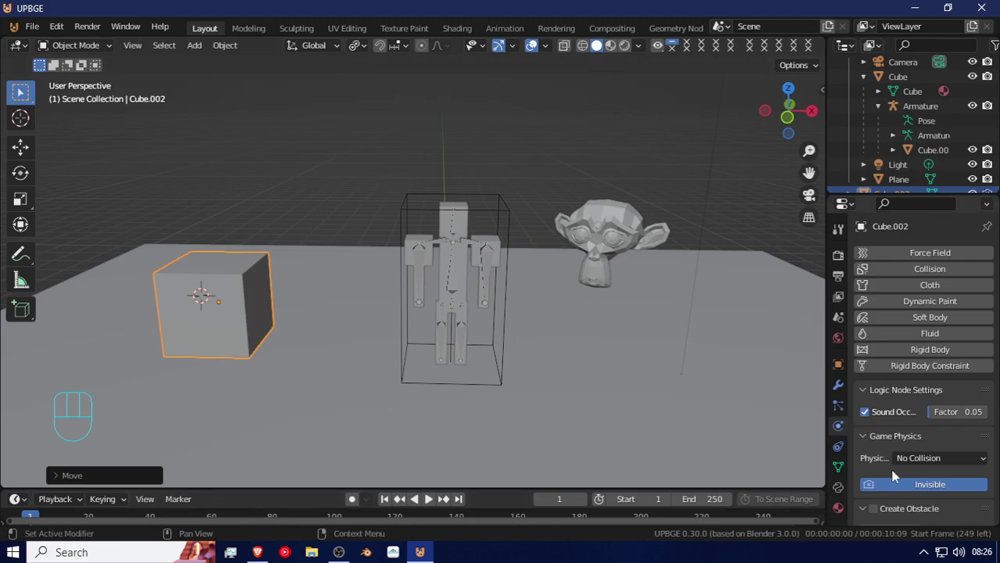
Turn off Invisible for the small cube, keep the monkey head invisible, and test-run the game.
click(868, 484)
click(626, 240)
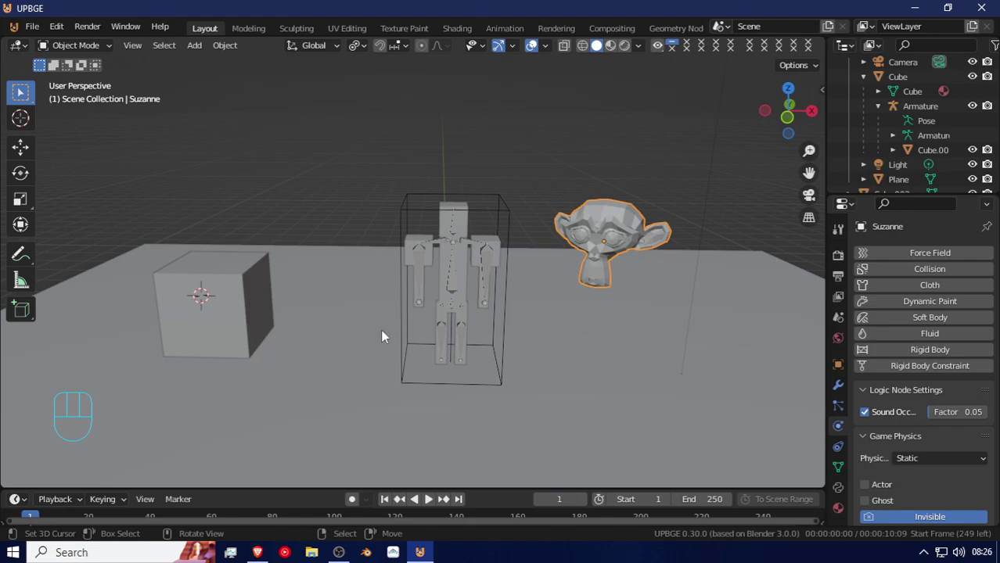
key(p)
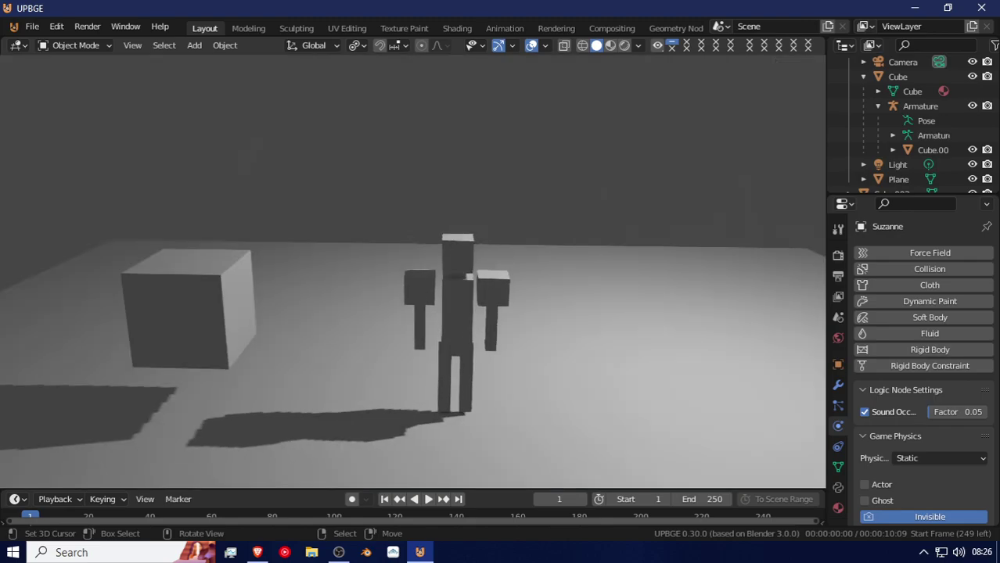
key(Escape)
Turn Invisible on for the small cube and test-run the game.
click(215, 301)
click(943, 486)
key(p)
key(Escape)
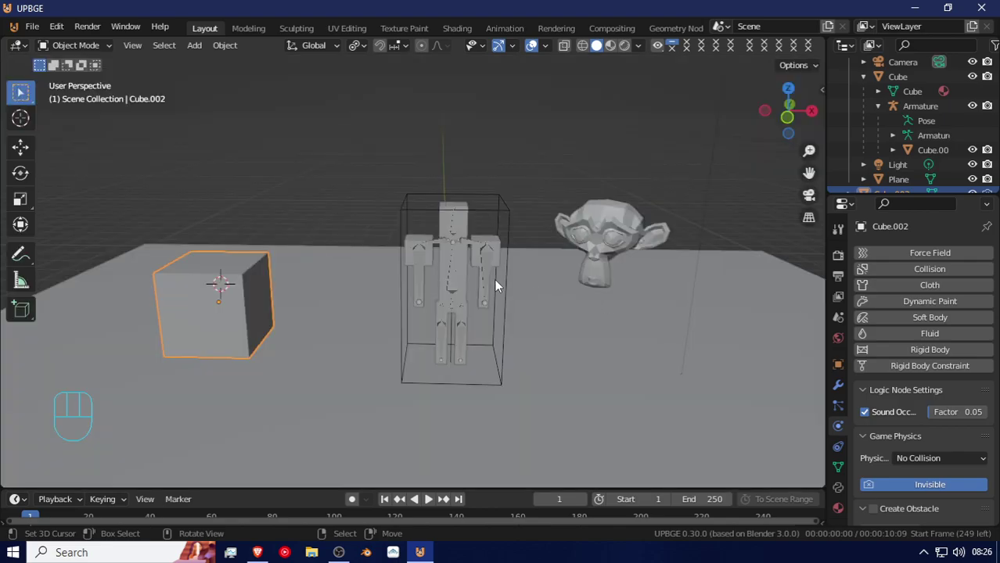
Make the armature invisible in its game physics settings and test-run the game.
click(450, 213)
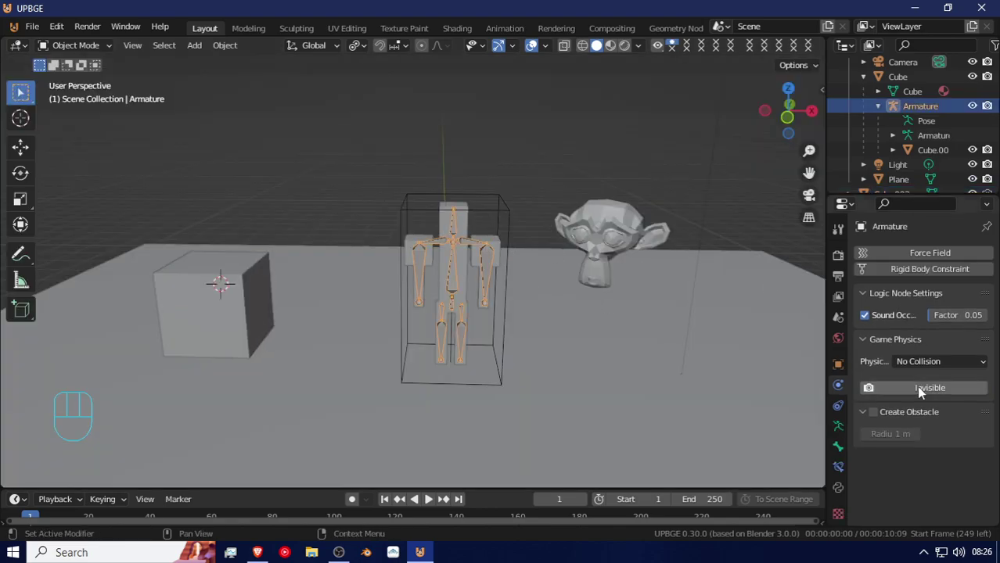
key(p)
key(Escape)
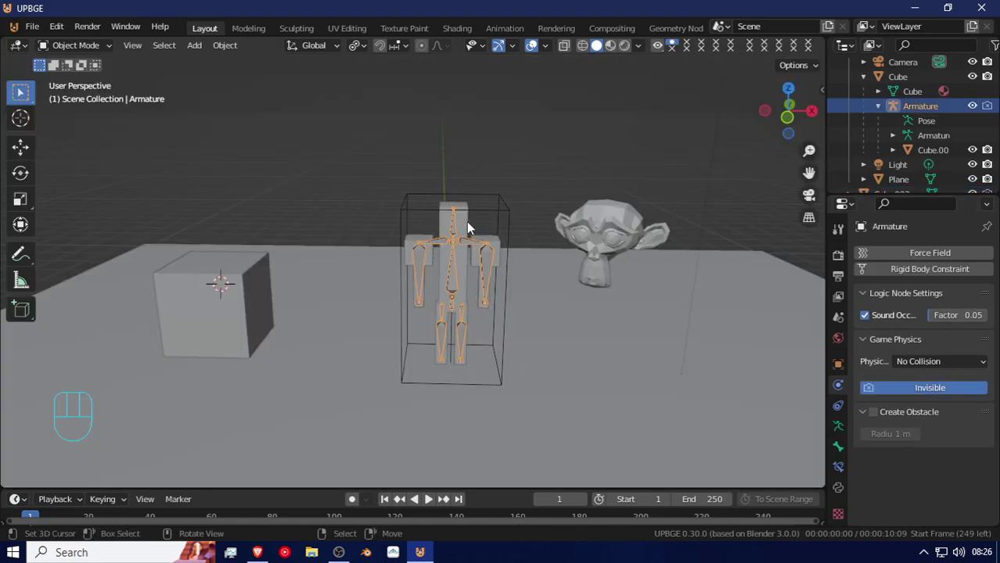
Make the character mesh invisible in its game physics settings and test-run the game.
click(467, 222)
click(923, 485)
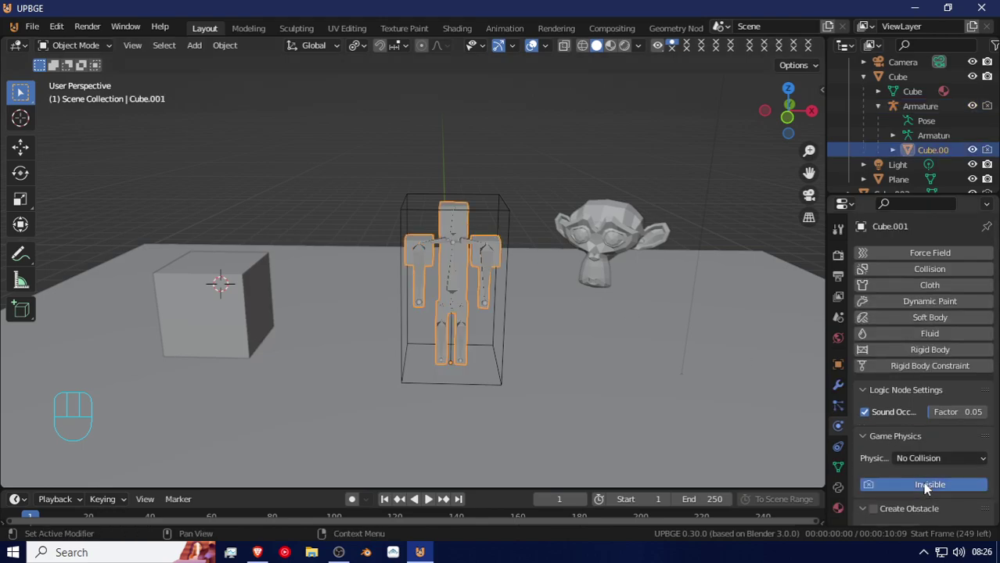
key(p)
key(Escape)
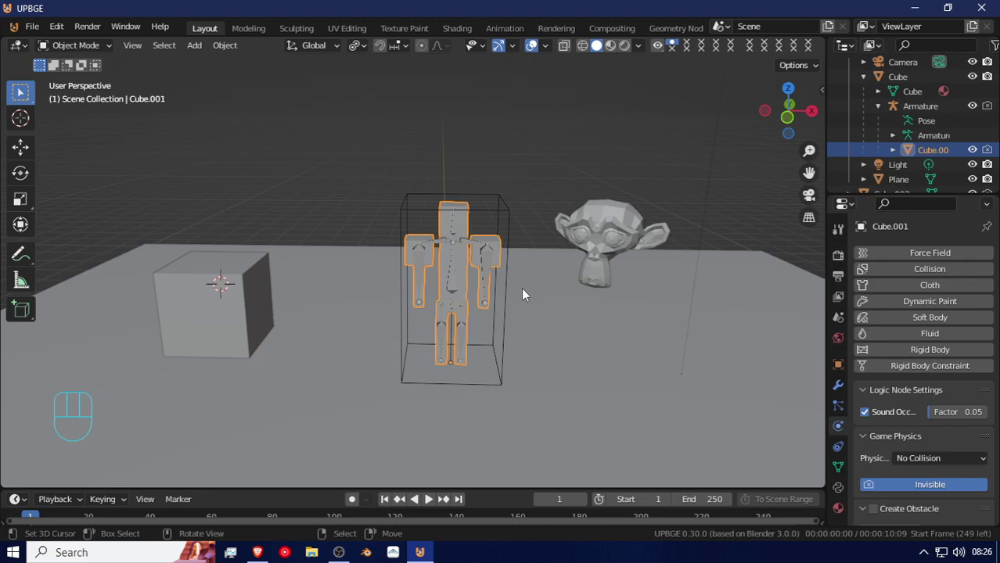
Turn off Invisible for the character mesh, the monkey head and the small cube, and test-run the game.
click(948, 485)
click(663, 249)
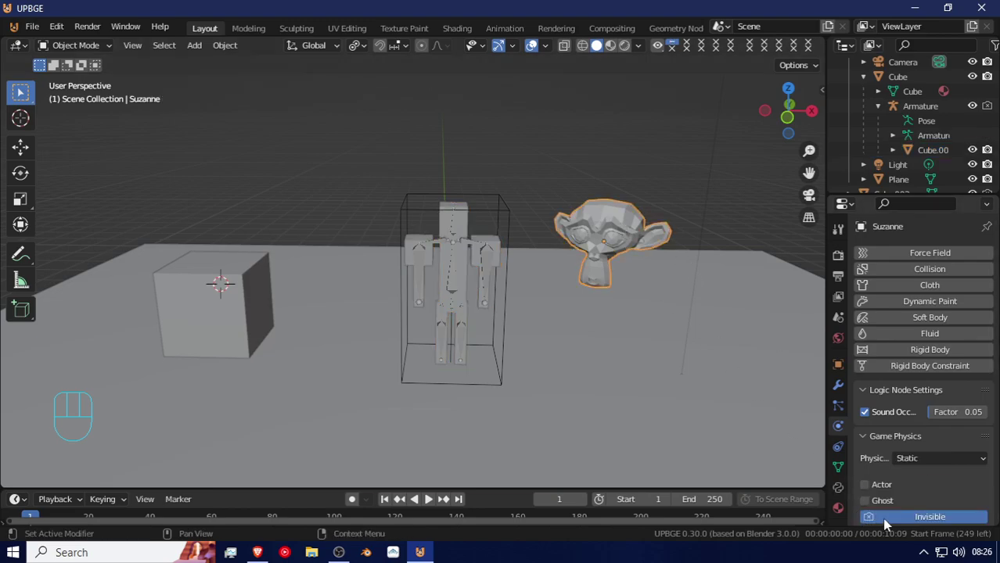
click(240, 324)
click(945, 483)
key(p)
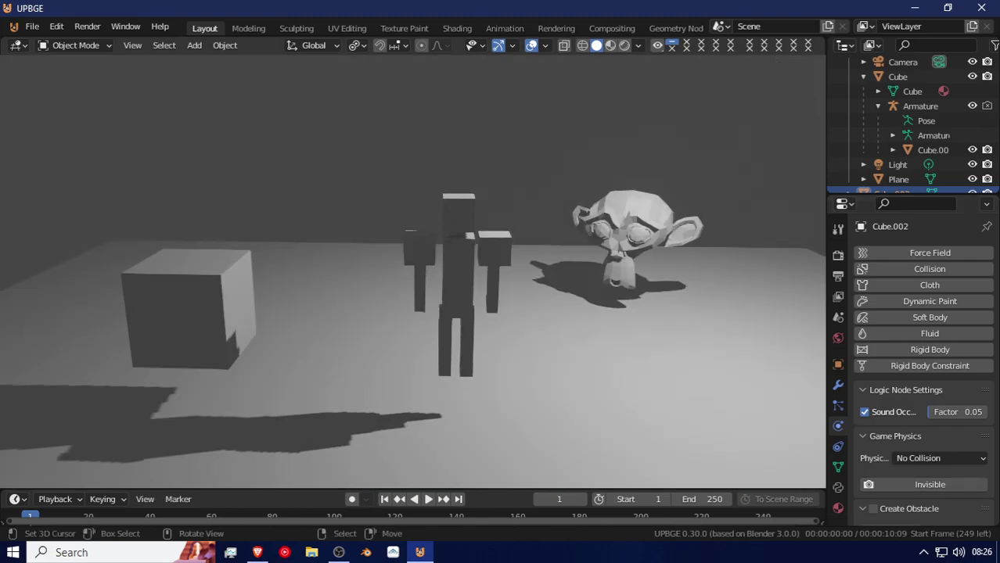
key(Escape)
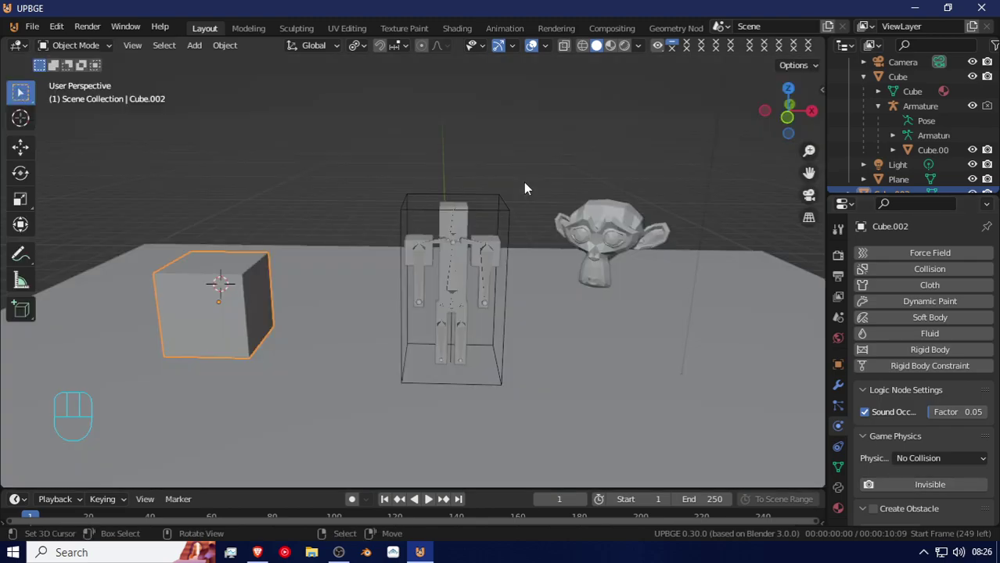
Hide the armature in the viewport, test-run the game, and unhide the armature again.
click(453, 232)
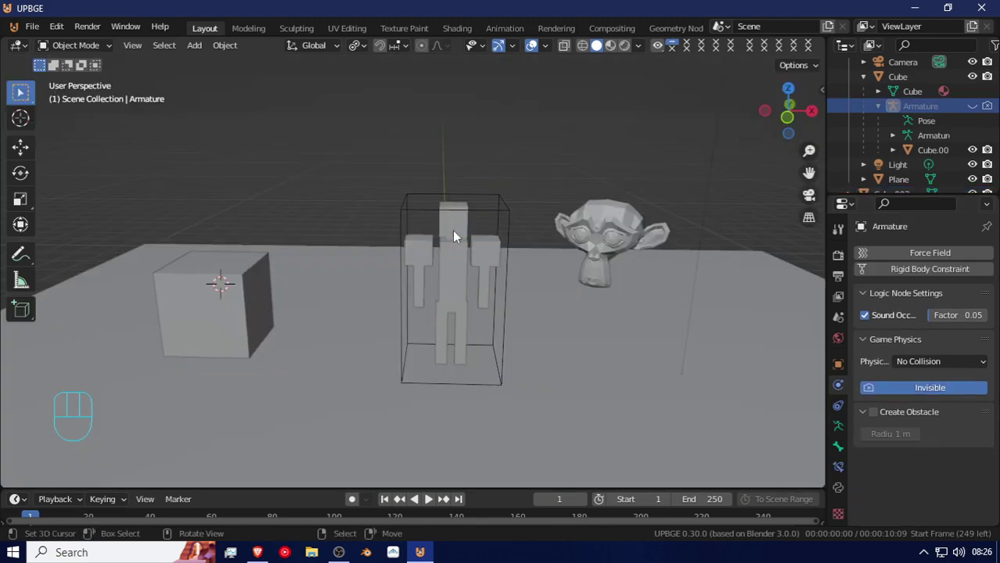
key(p)
key(Escape)
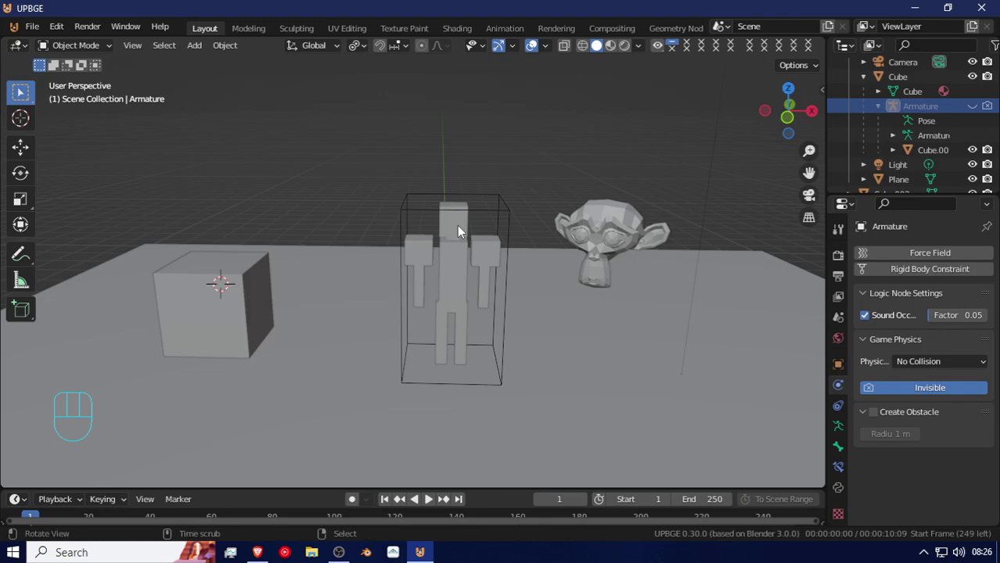
key(alt+h)
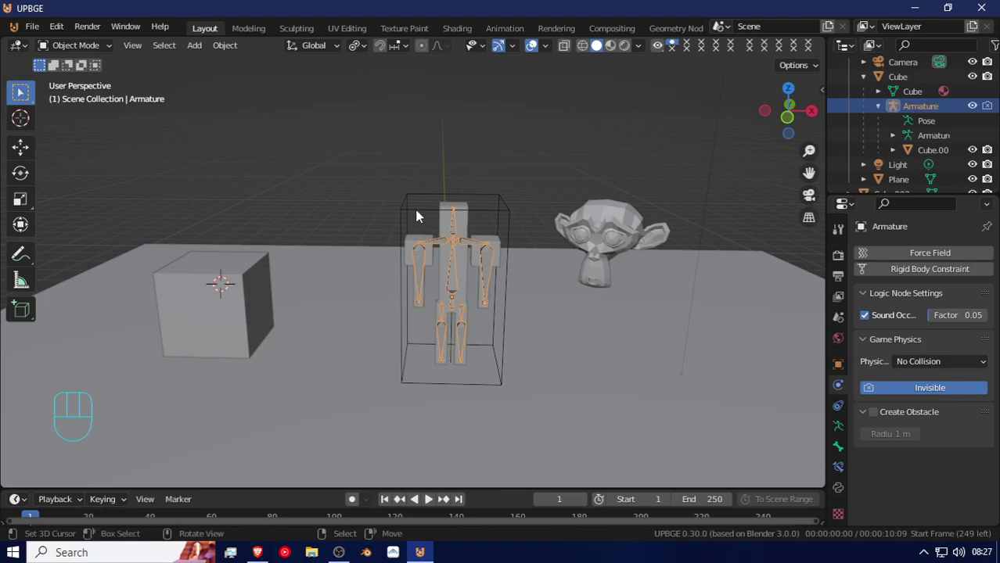
Hide the wireframe collision box in the viewport, test-run the game, and unhide the box again.
click(414, 209)
key(h)
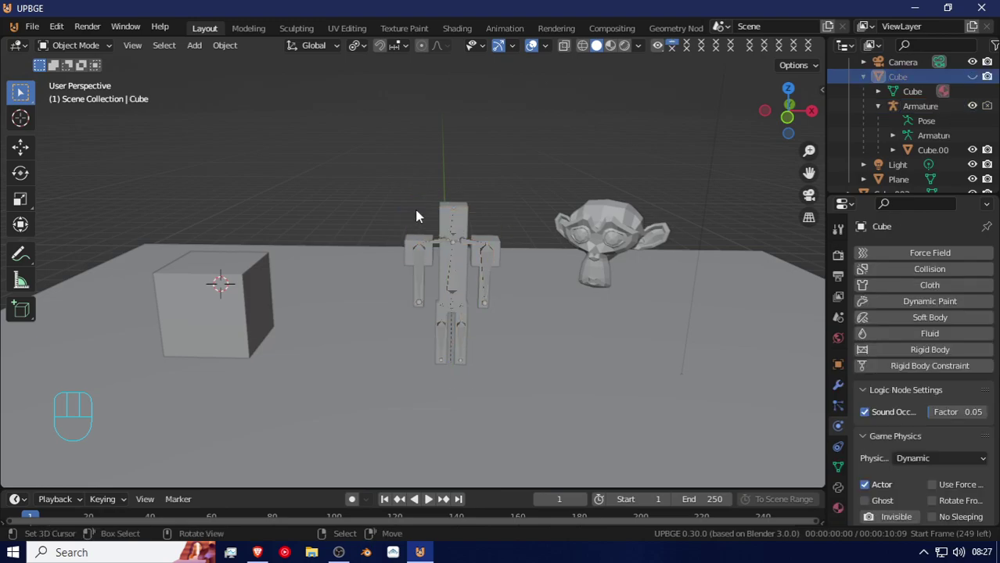
key(p)
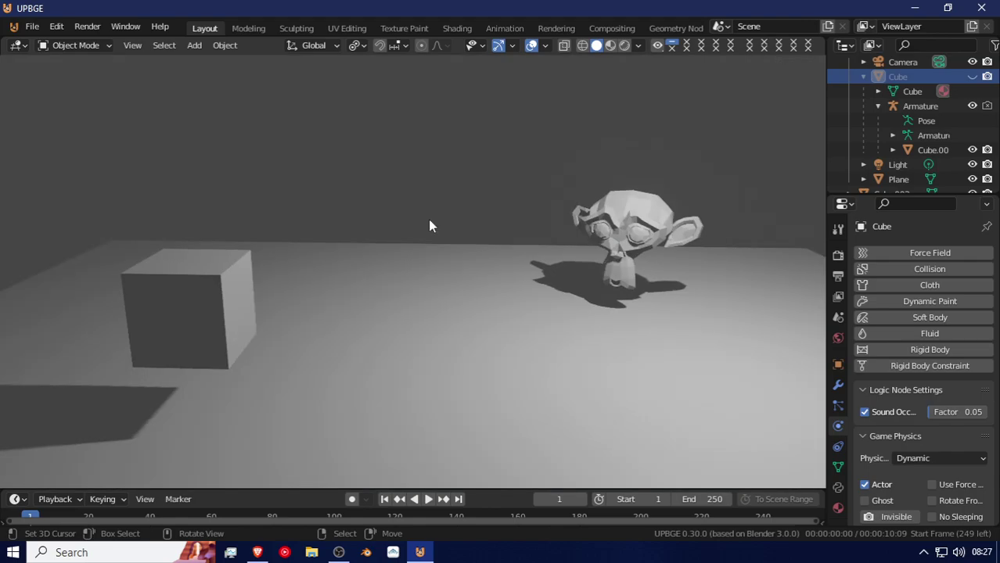
key(Escape)
key(alt+h)
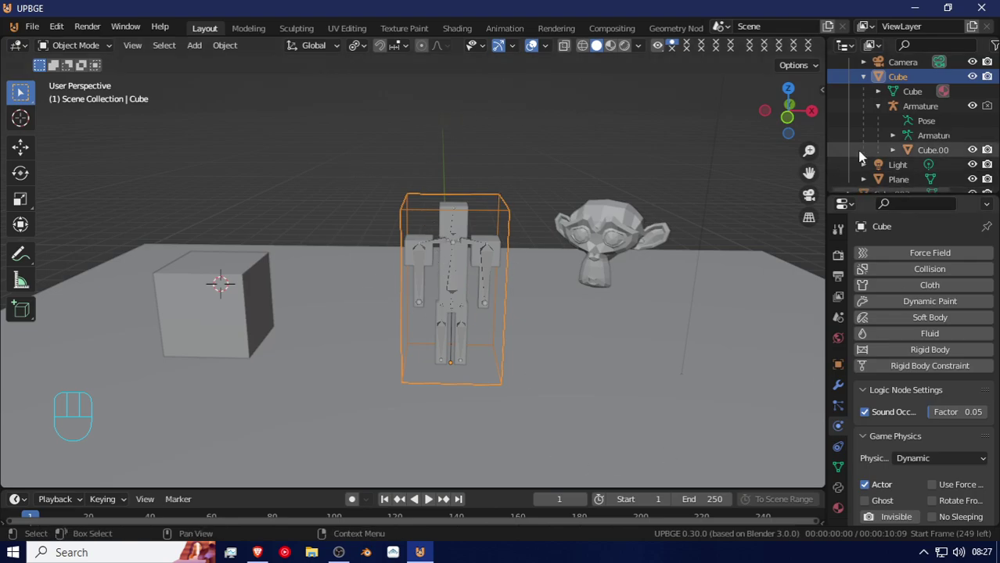
Toggle the character mesh's viewport visibility off and on repeatedly, leaving it visible.
click(970, 150)
click(970, 150)
click(970, 150)
click(970, 151)
click(971, 151)
click(971, 150)
click(971, 150)
click(971, 150)
click(971, 150)
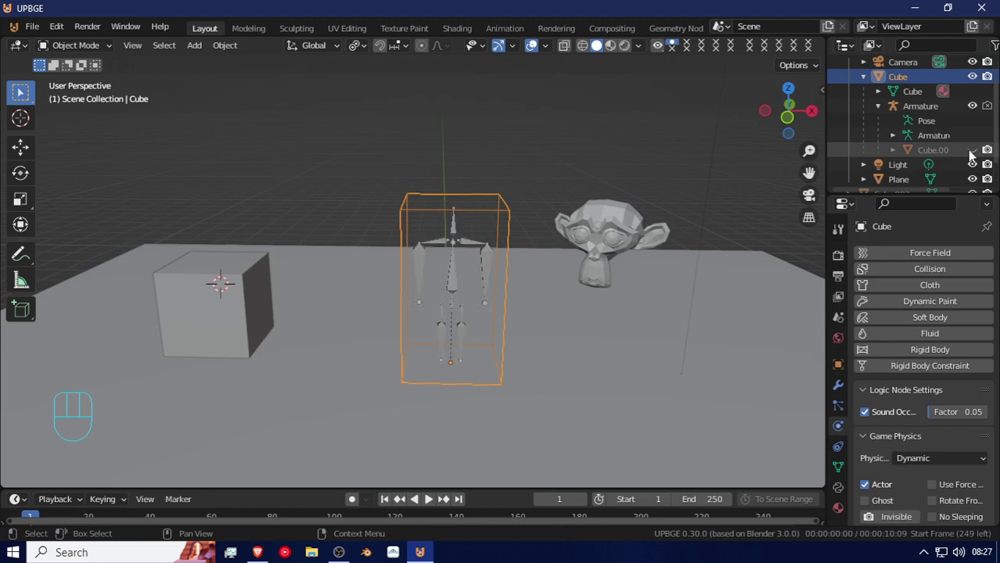
click(971, 151)
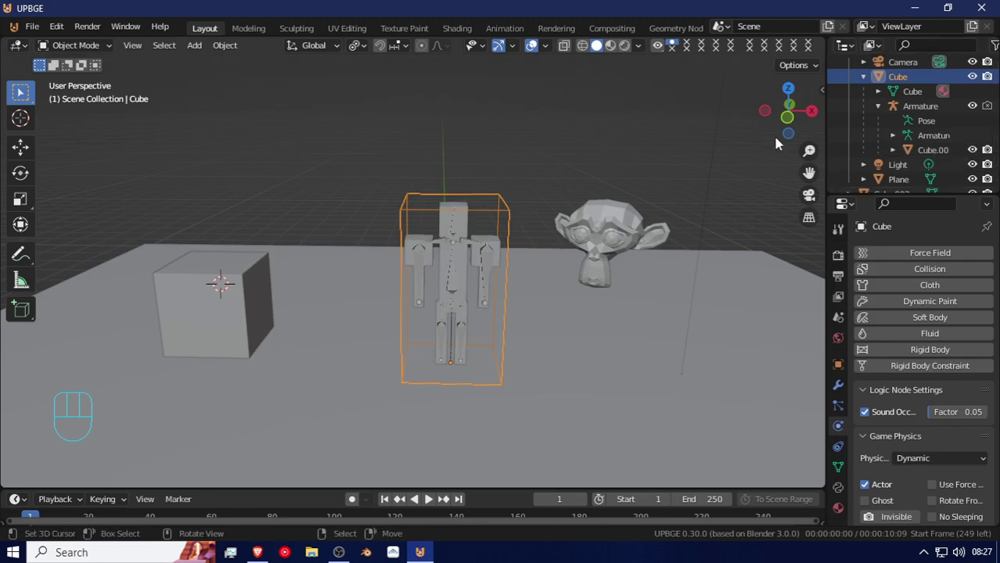
Toggle the collision box's viewport visibility off and on repeatedly, leaving it visible.
click(972, 77)
click(973, 78)
click(972, 77)
click(972, 78)
click(972, 78)
click(972, 78)
click(972, 78)
click(972, 77)
click(972, 77)
click(973, 77)
Rename the wireframe collision box object to "player colider" in its object properties.
click(495, 218)
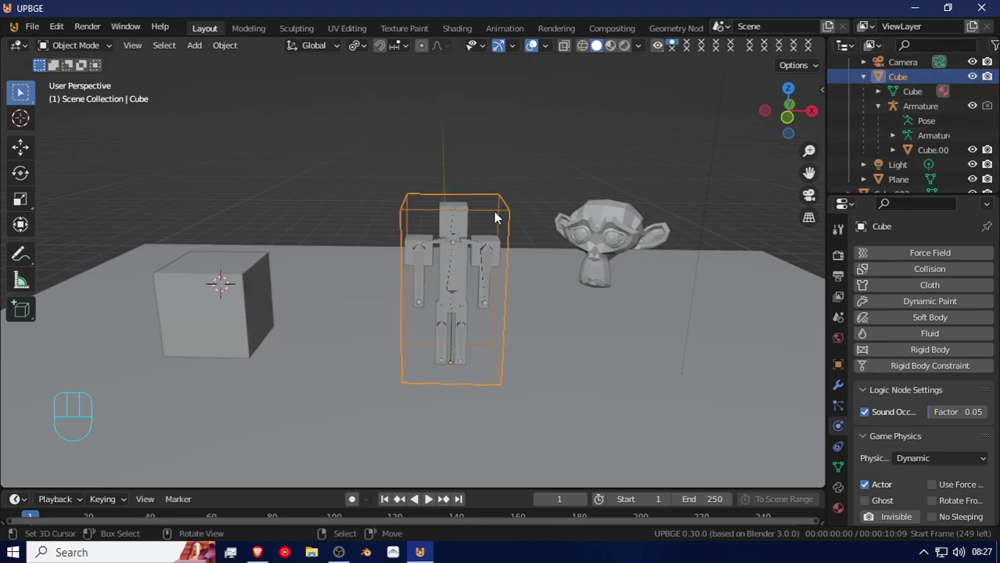
click(837, 364)
click(897, 250)
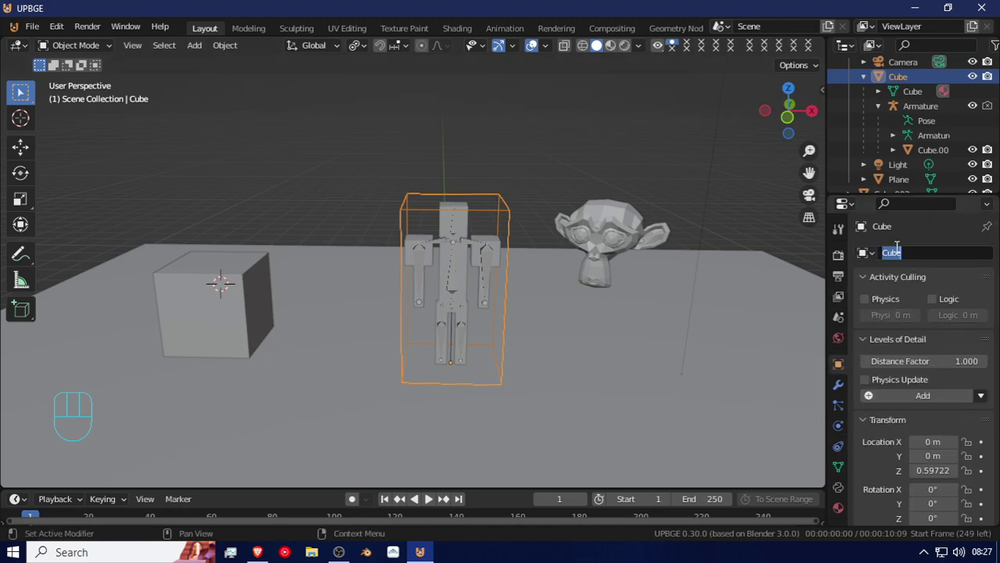
text(player colider)
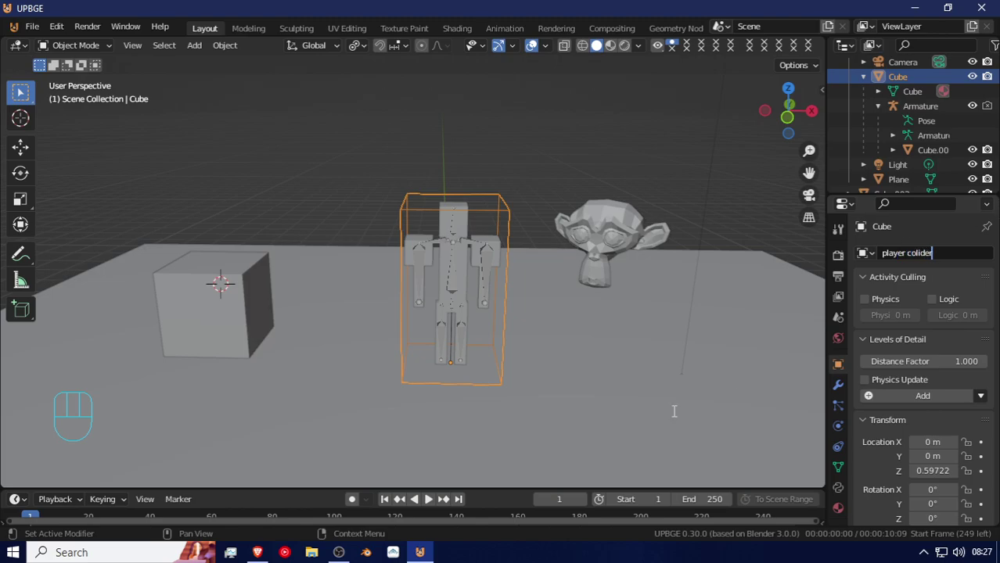
key(Return)
Rename the blocky character's mesh object to "player mesh".
click(464, 228)
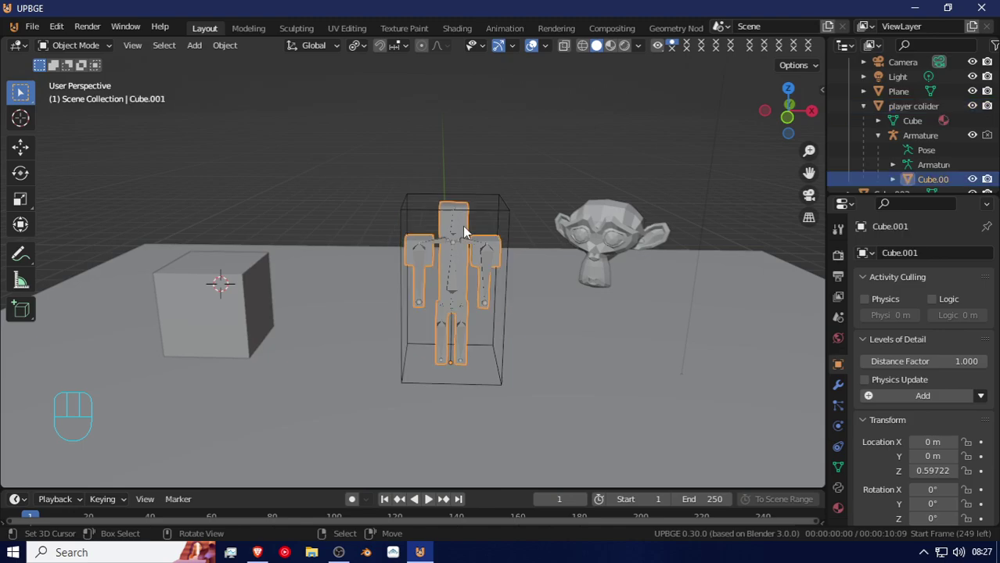
click(929, 250)
text(player)
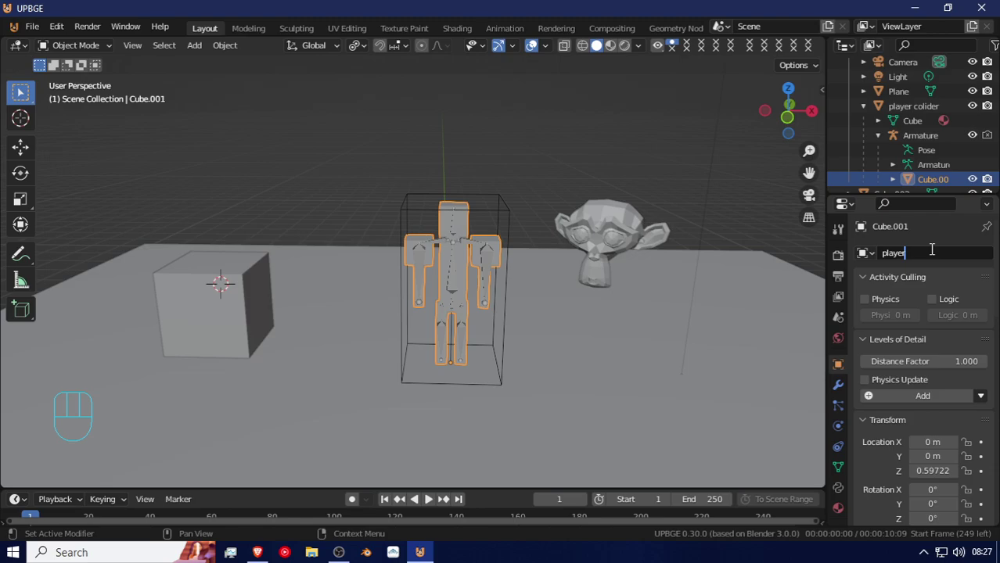
text( mesh)
click(369, 242)
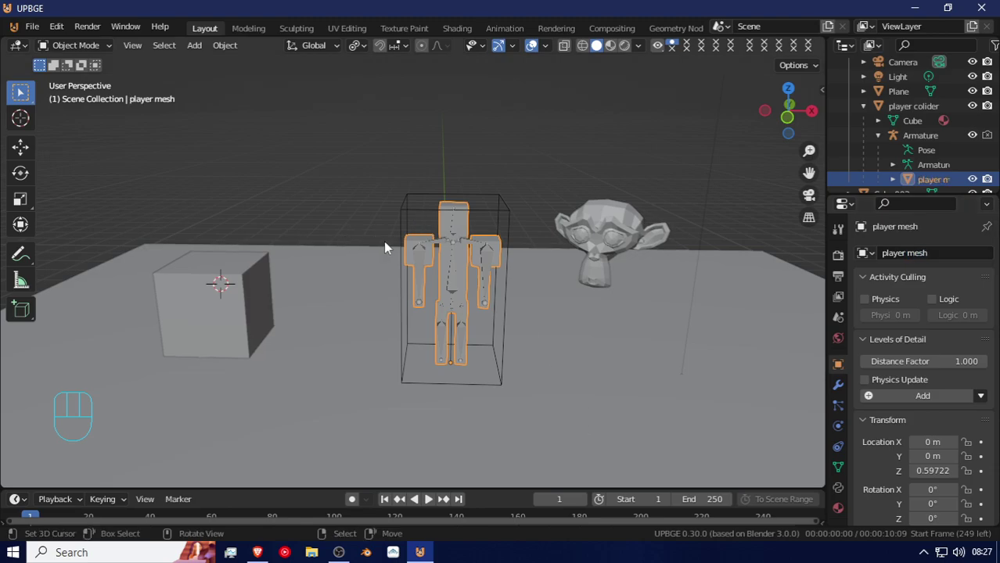
Rename the character's armature object to "player arma".
click(440, 246)
double_click(941, 252)
text(player a)
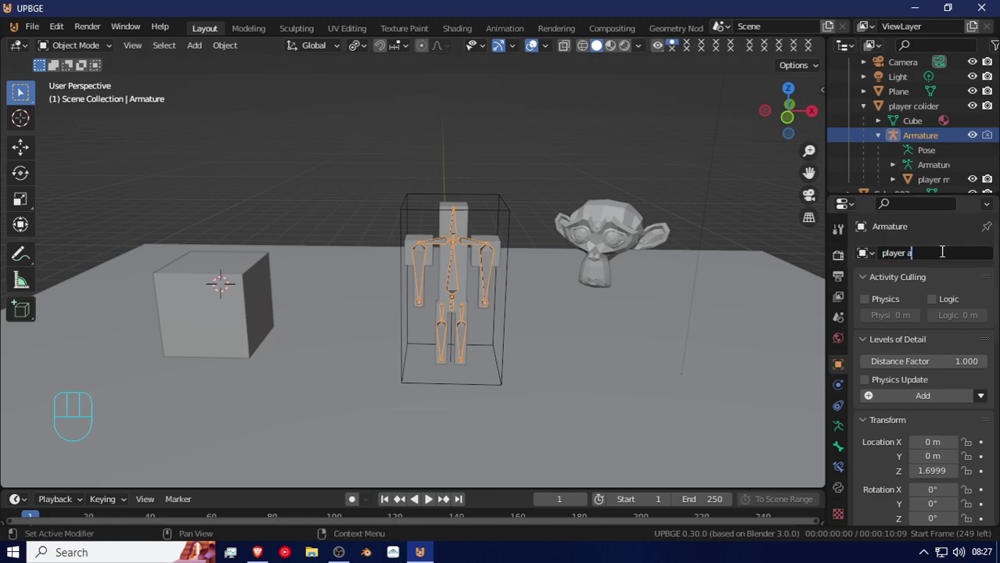
text(r,a)
key(BackSpace)
key(BackSpace)
text(ma)
key(Return)
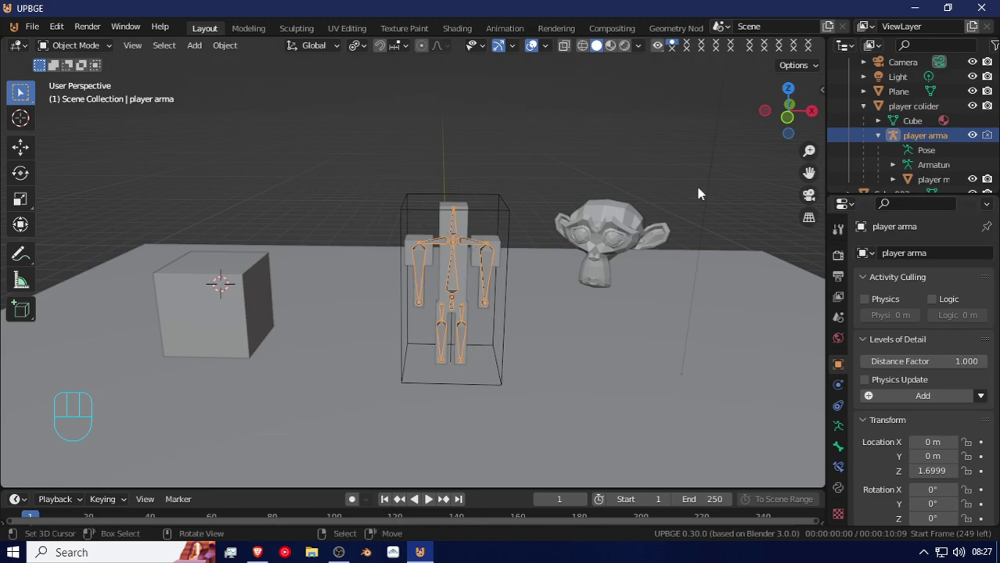
Re-enable the player armature's render visibility, keep it shown in the viewport, and select the player colider.
click(972, 137)
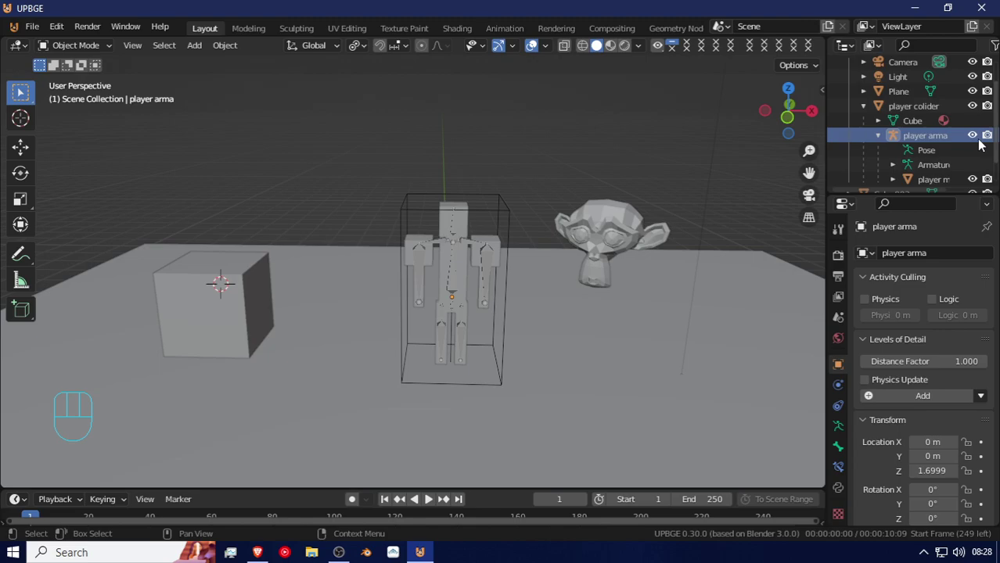
click(972, 136)
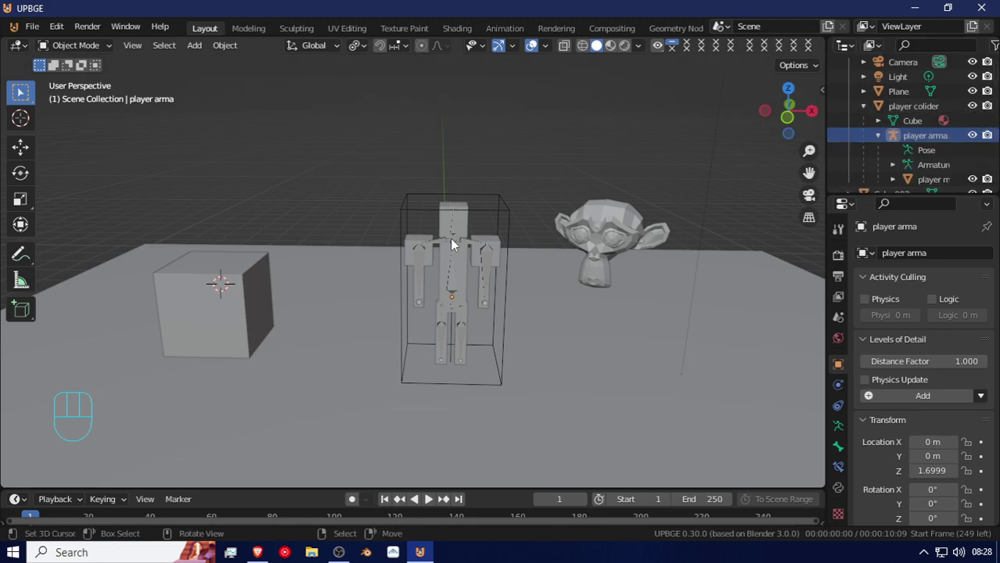
click(497, 216)
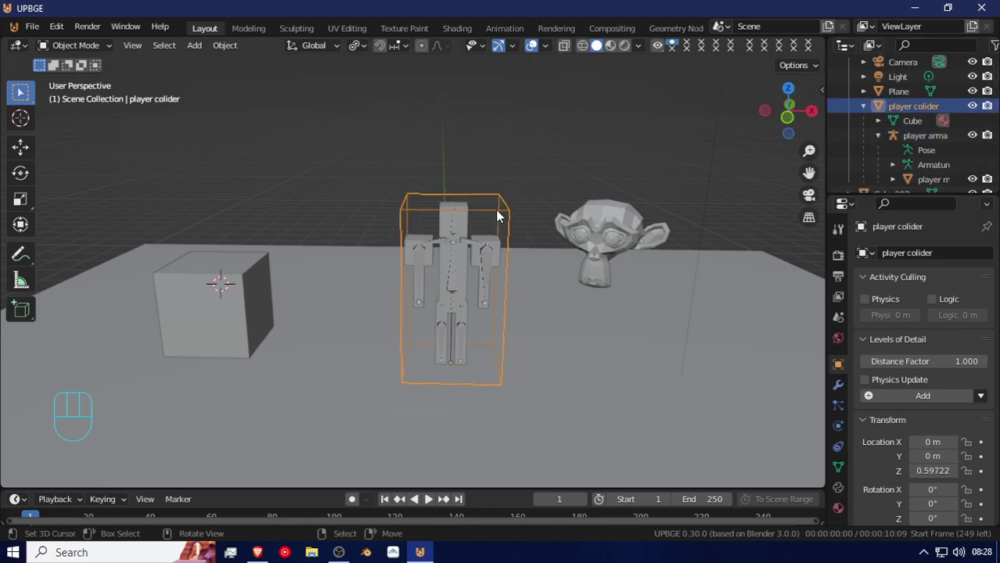
Hide the player colider in the viewport and show it again.
click(973, 106)
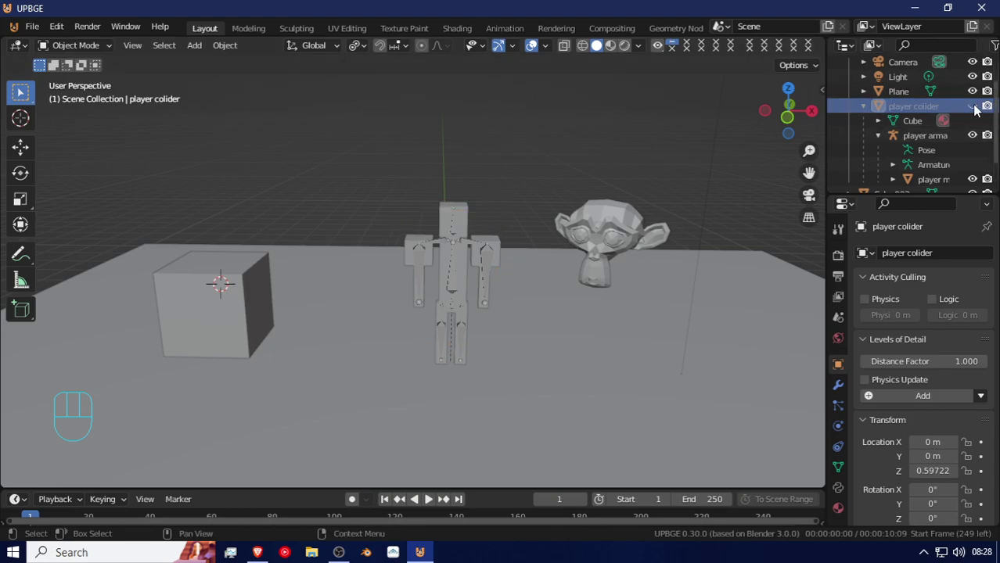
click(972, 107)
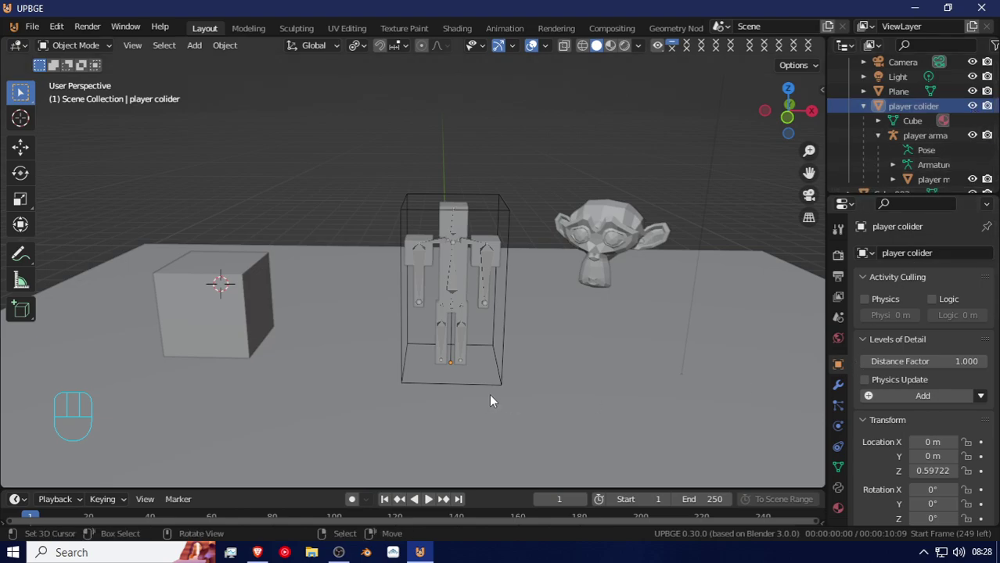
Select the player colider, armature and mesh together, with the player colider as the active object.
click(418, 210)
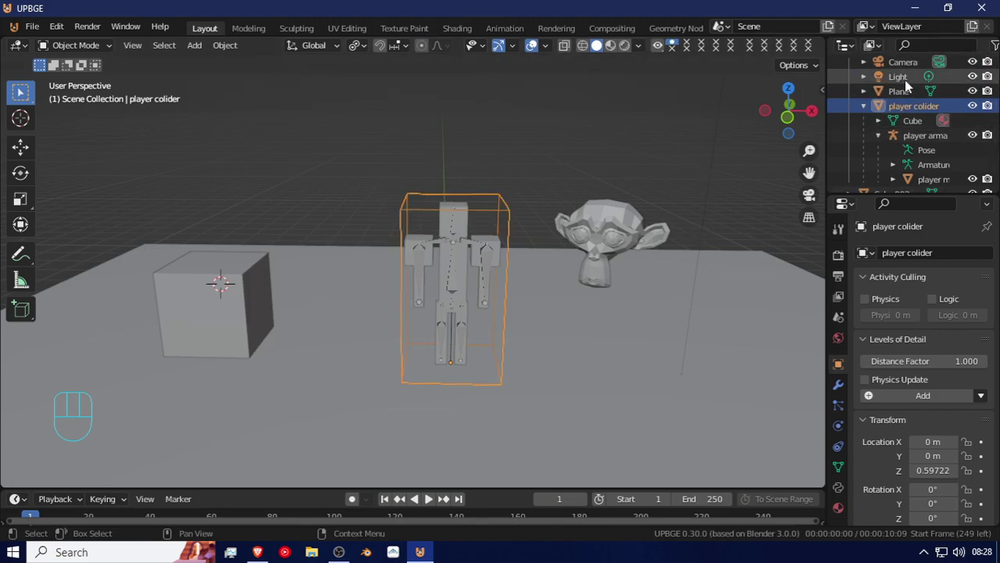
scroll(912, 82, up, 2)
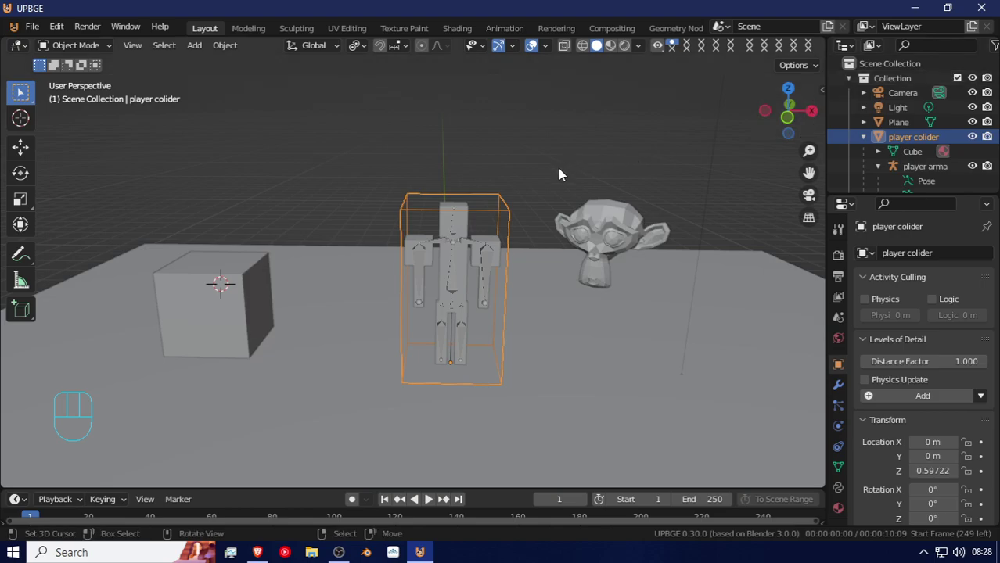
click(462, 244)
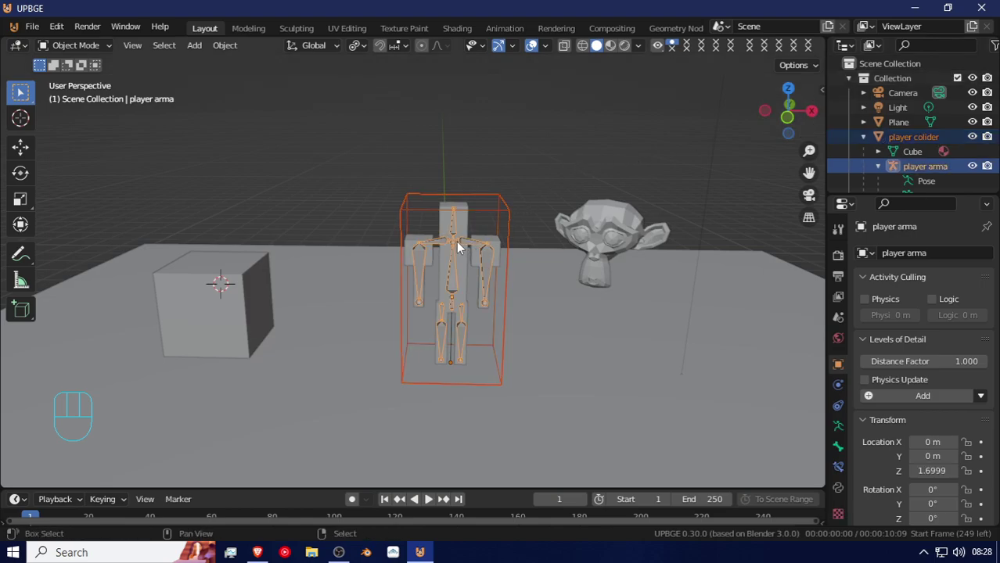
click(459, 205)
click(479, 228)
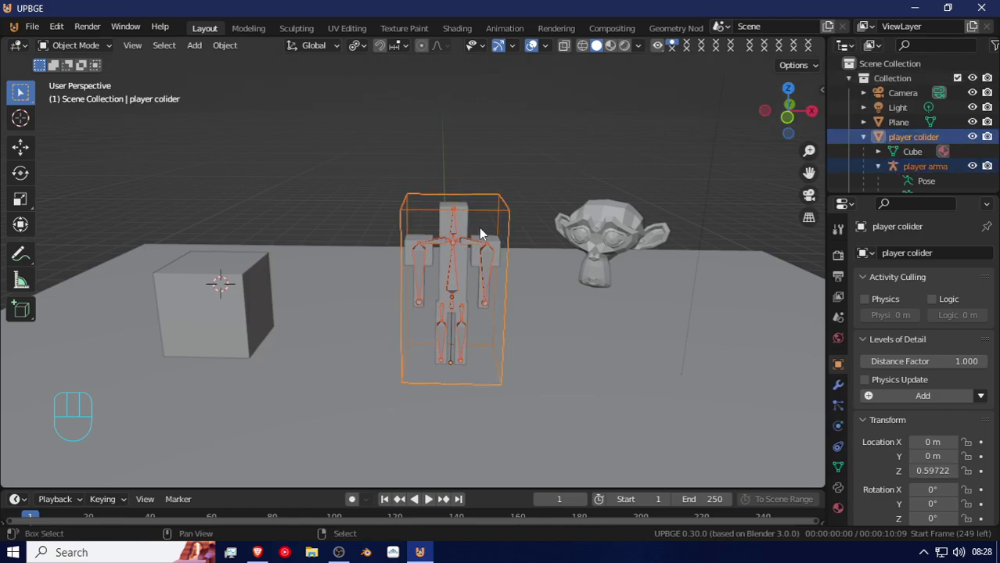
key(h)
key(alt+h)
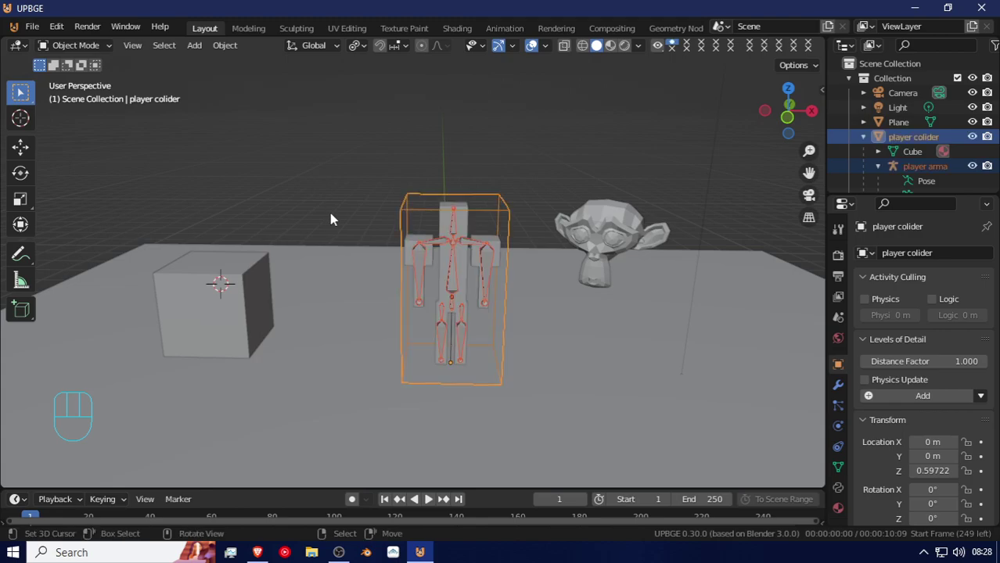
key(g)
key(Escape)
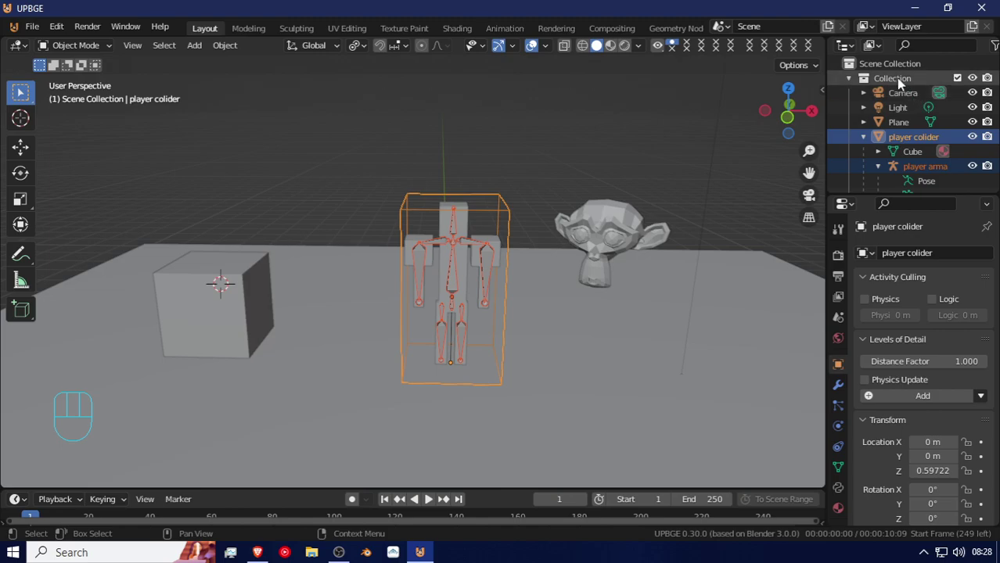
Move the selected player objects into a new collection named "Player".
key(m)
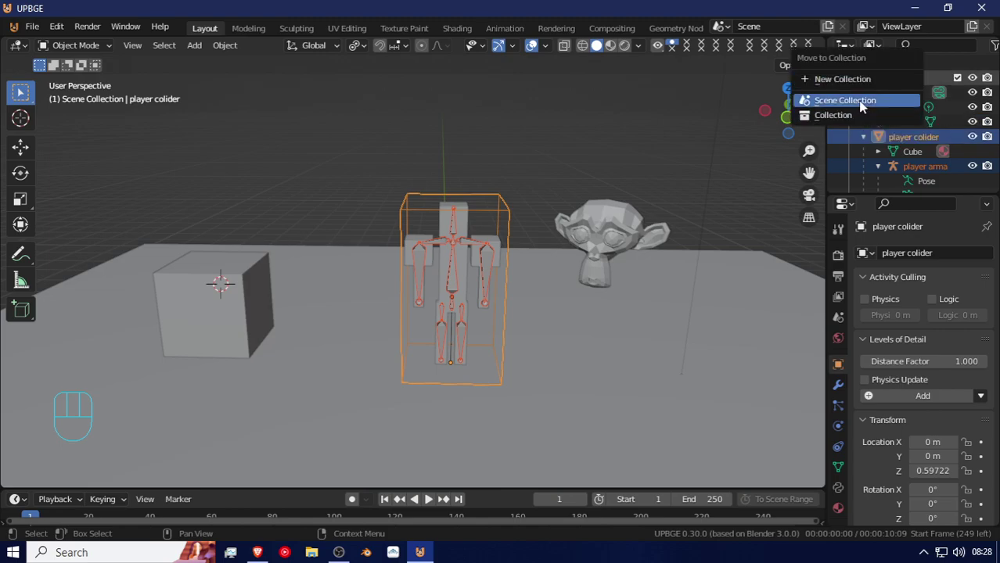
click(837, 78)
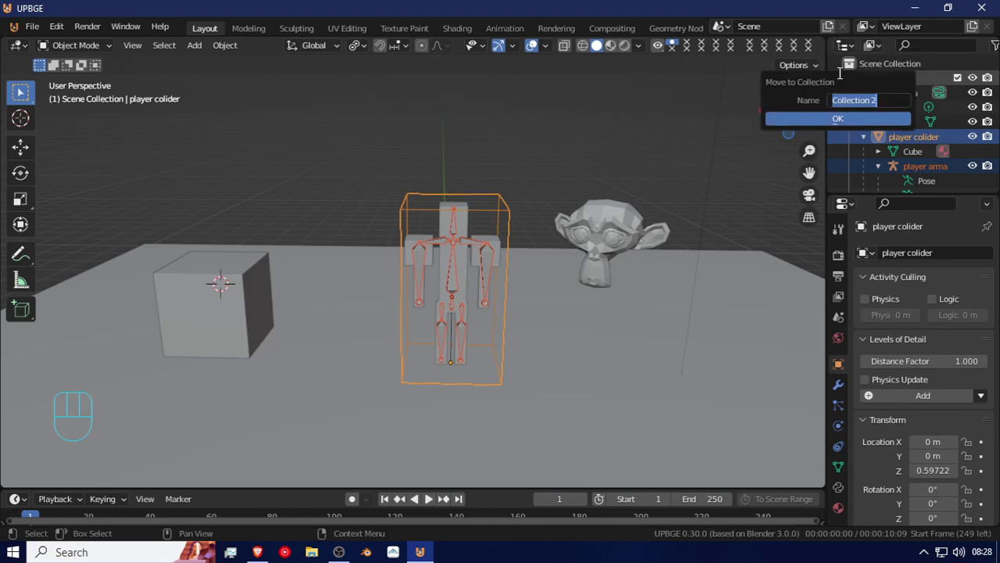
text(Playe)
click(815, 121)
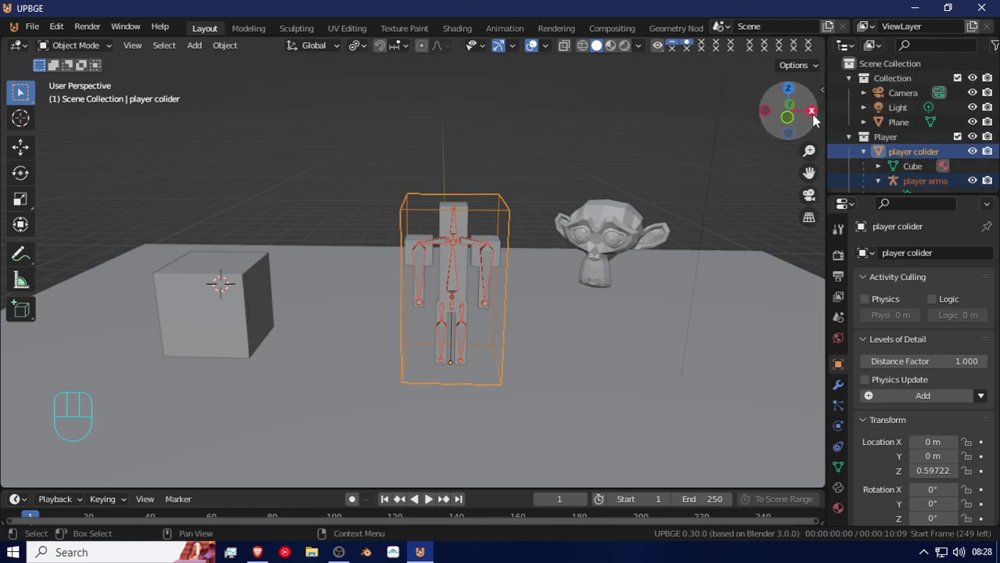
click(813, 119)
middle_drag(415, 196, 551, 232)
Review the Player collection's contents in the outliner and collapse both the Player and Collection groups.
scroll(931, 160, down, 5)
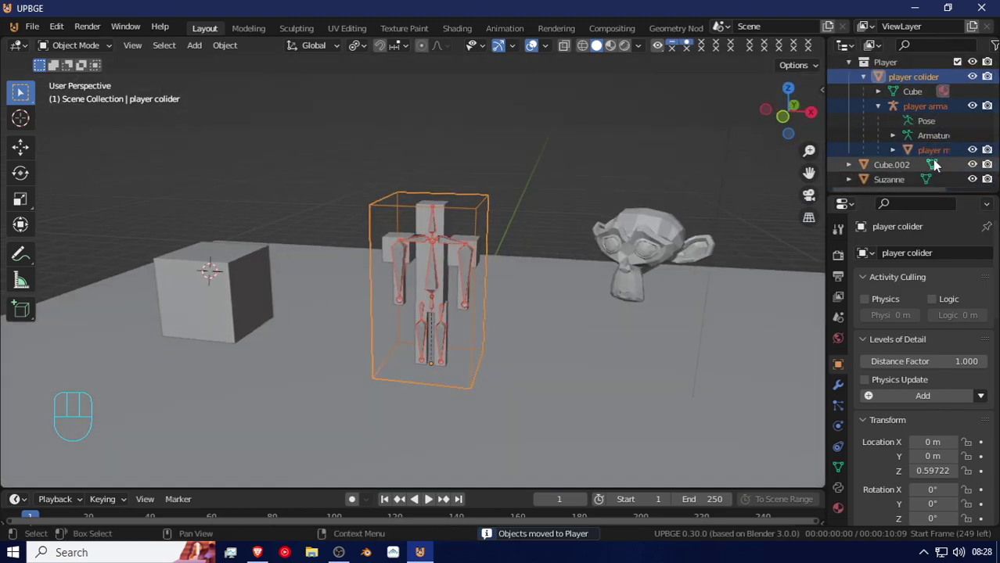
scroll(962, 96, up, 5)
scroll(923, 110, down, 4)
scroll(876, 126, up, 5)
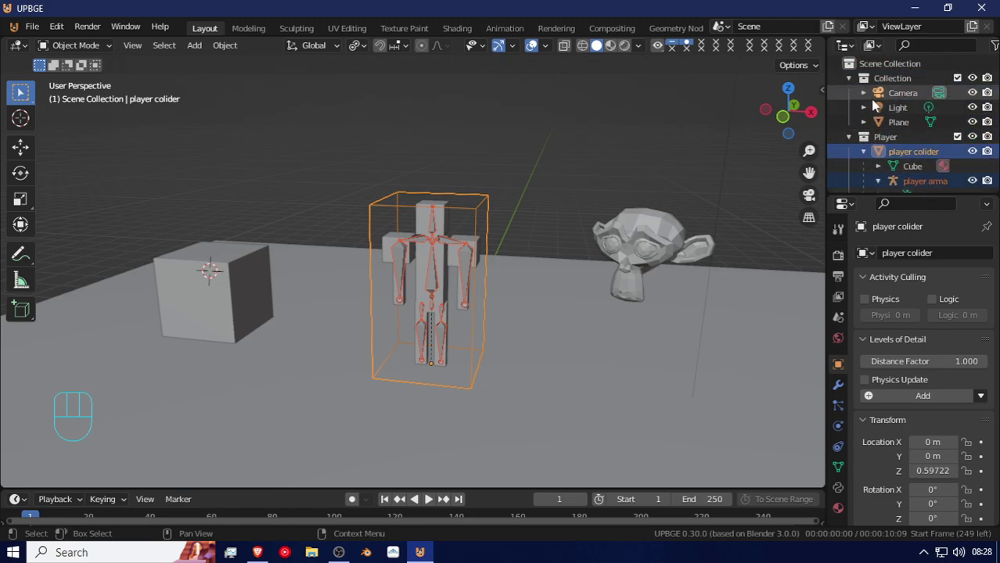
click(850, 137)
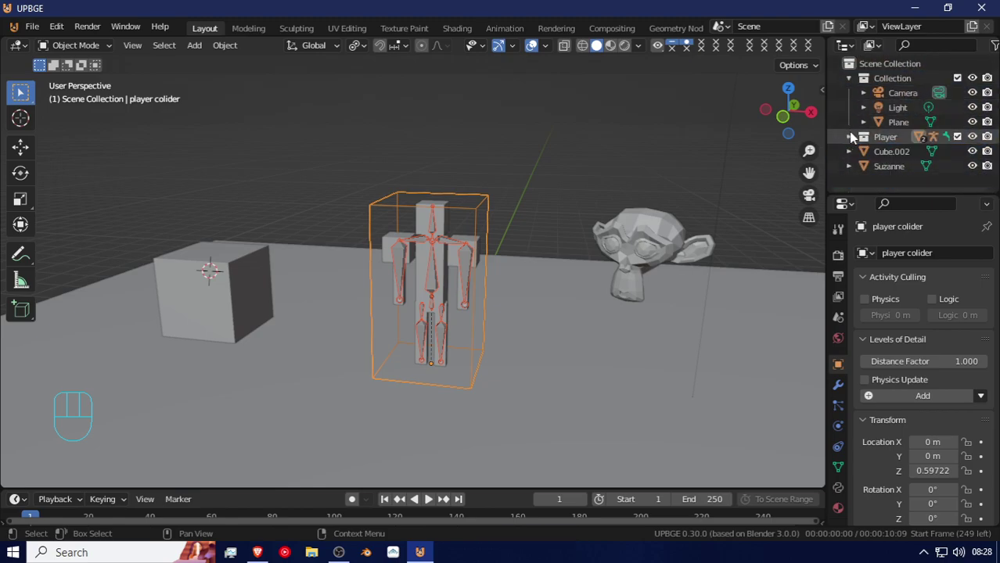
click(848, 78)
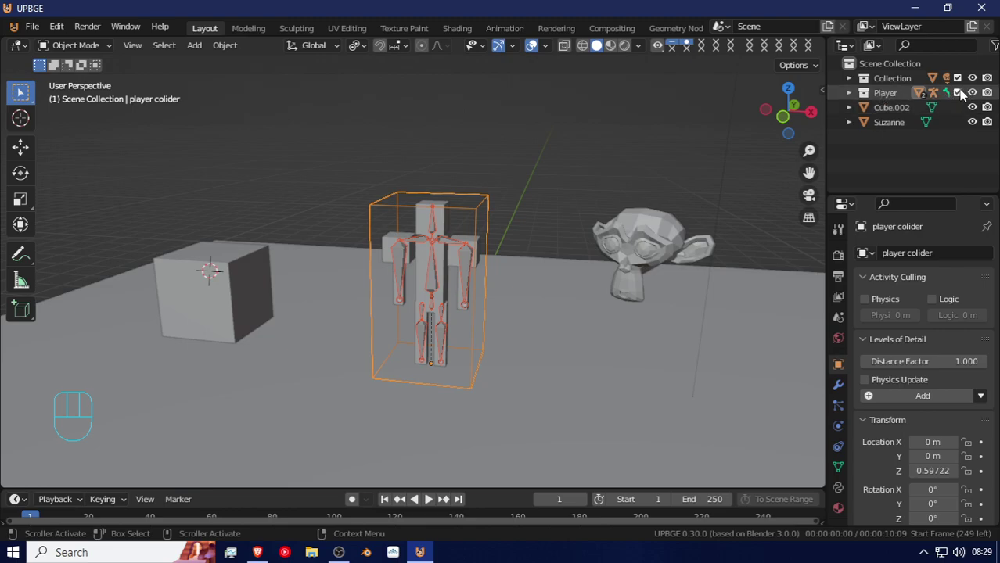
Disable render visibility for the Player collection and test-run the game.
click(987, 93)
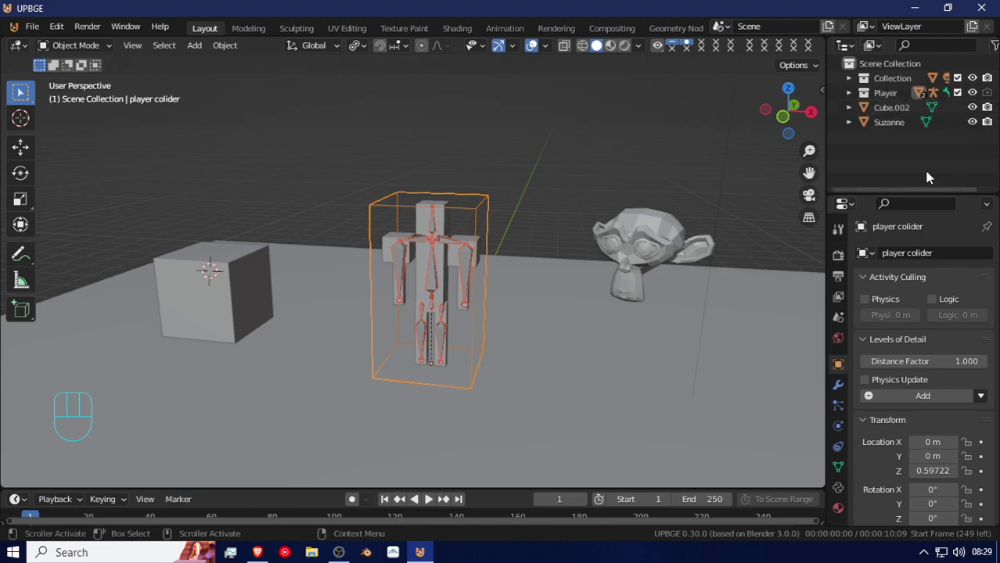
key(p)
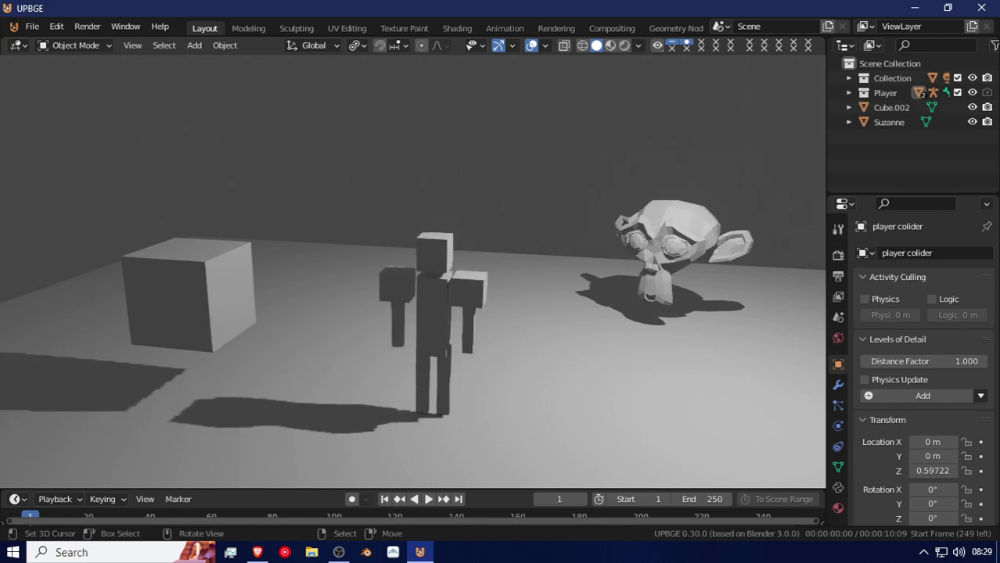
key(Escape)
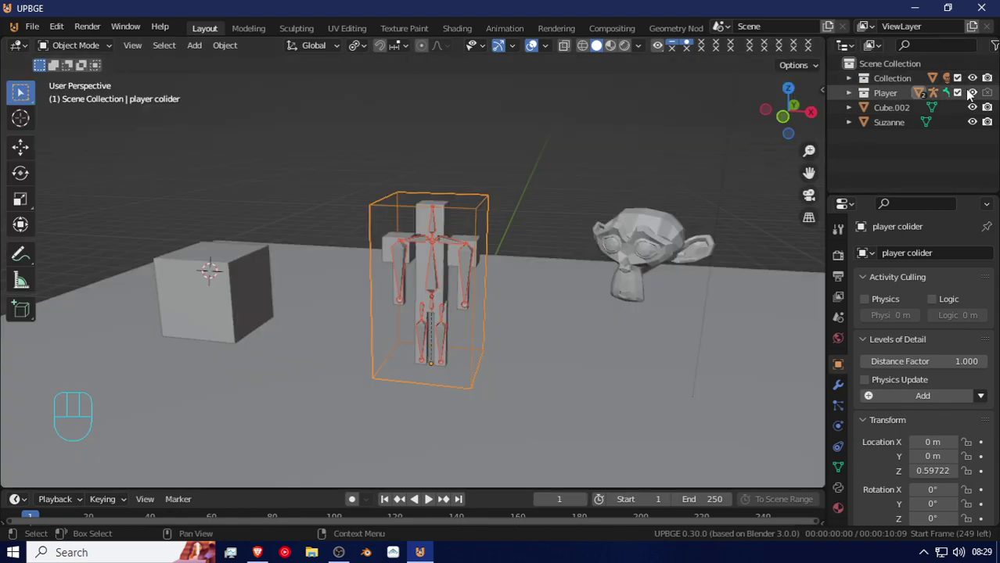
Exclude the Player collection from the view layer and include it again, and test-run the game with its rendering disabled.
click(957, 92)
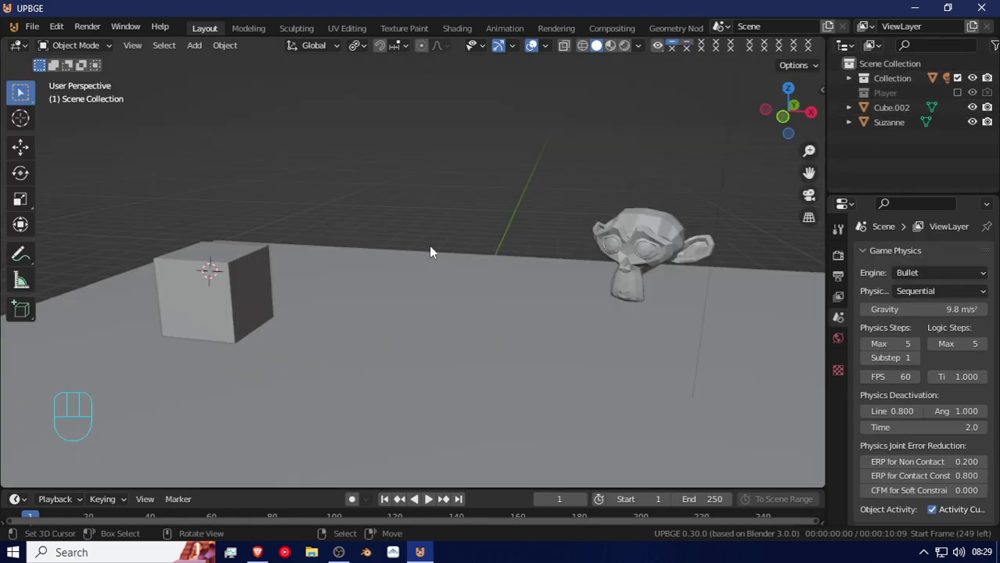
click(956, 92)
click(849, 94)
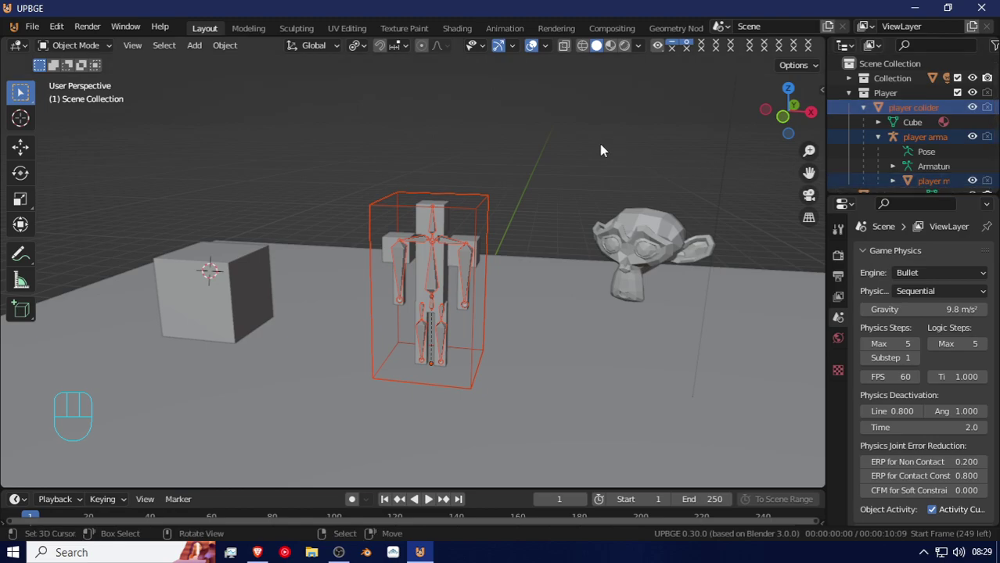
key(p)
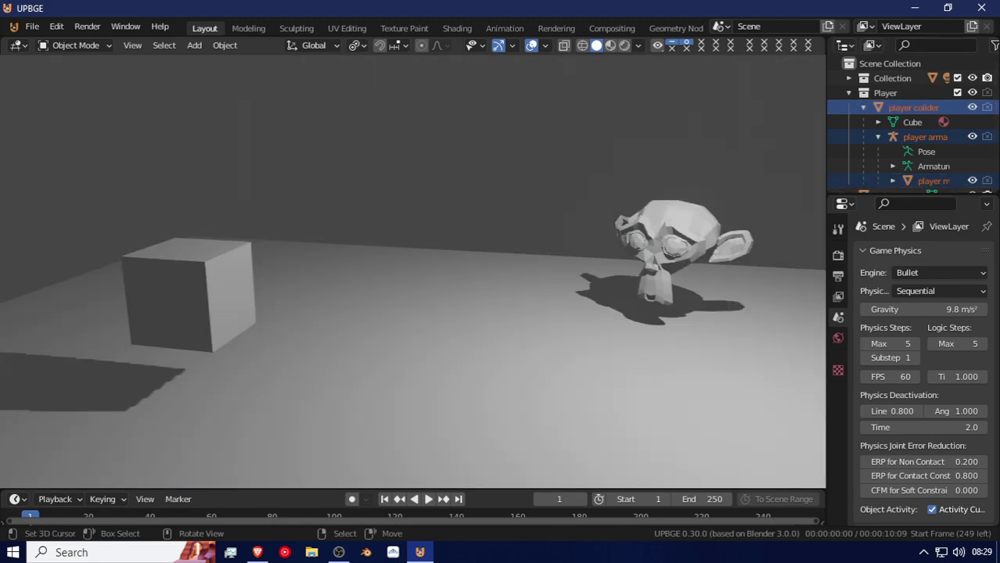
key(Escape)
Re-enable render visibility for the Player collection and its collider, armature and mesh, and collapse the player colider hierarchy.
drag(986, 107, 989, 183)
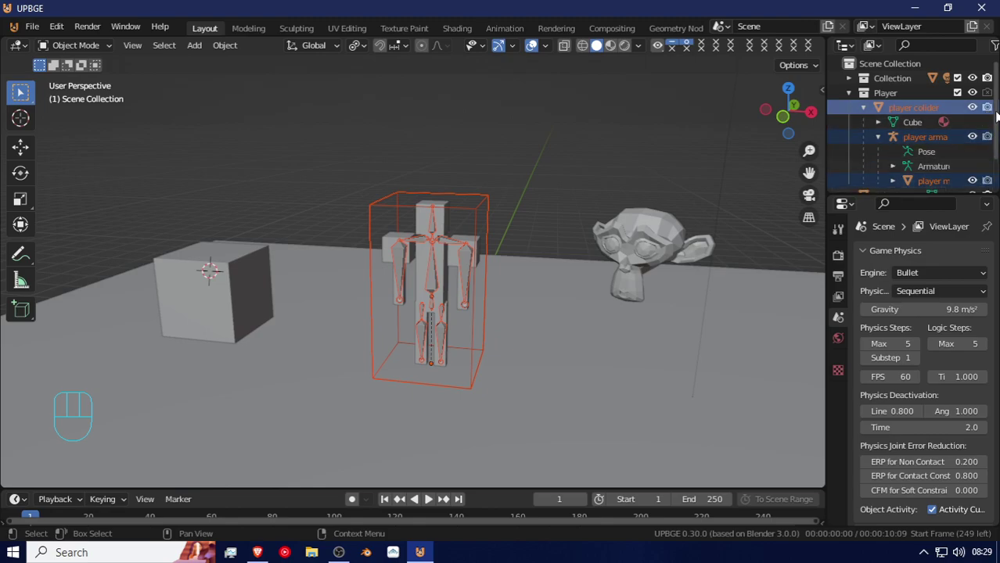
scroll(978, 109, down, 1)
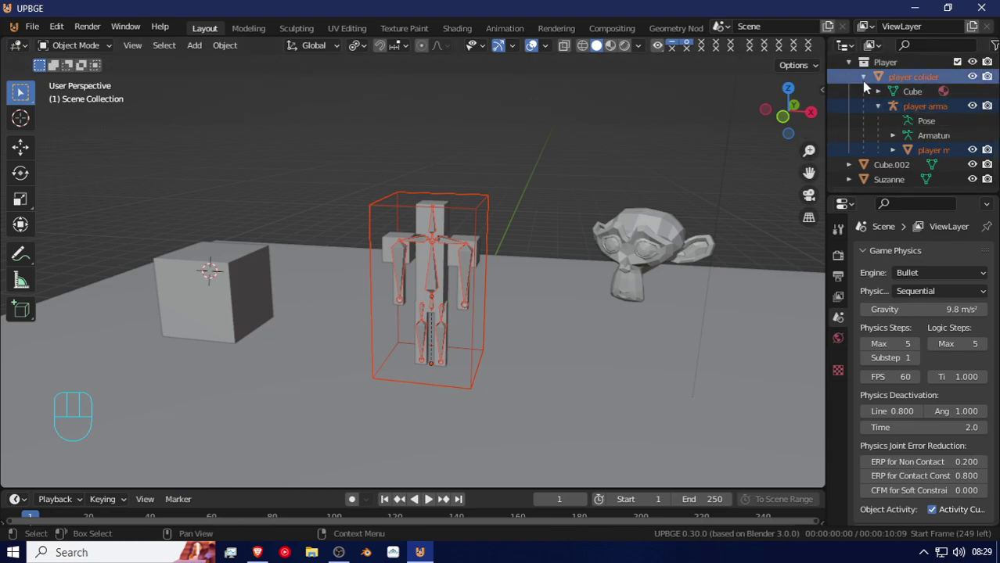
click(863, 78)
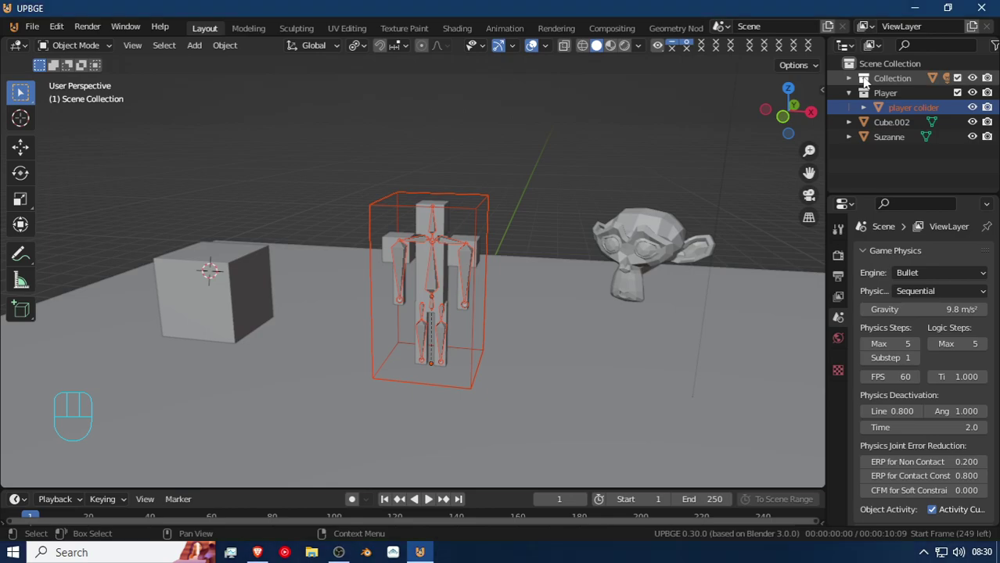
Disable render visibility down the list of collections and objects in the outliner, and enable it again for all of them.
drag(987, 77, 987, 123)
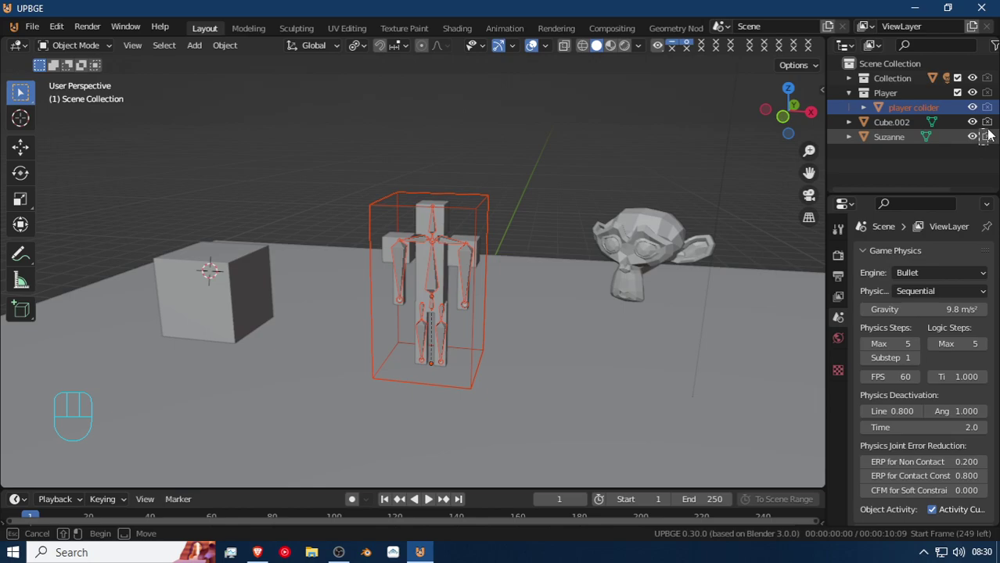
click(986, 165)
drag(987, 137, 987, 76)
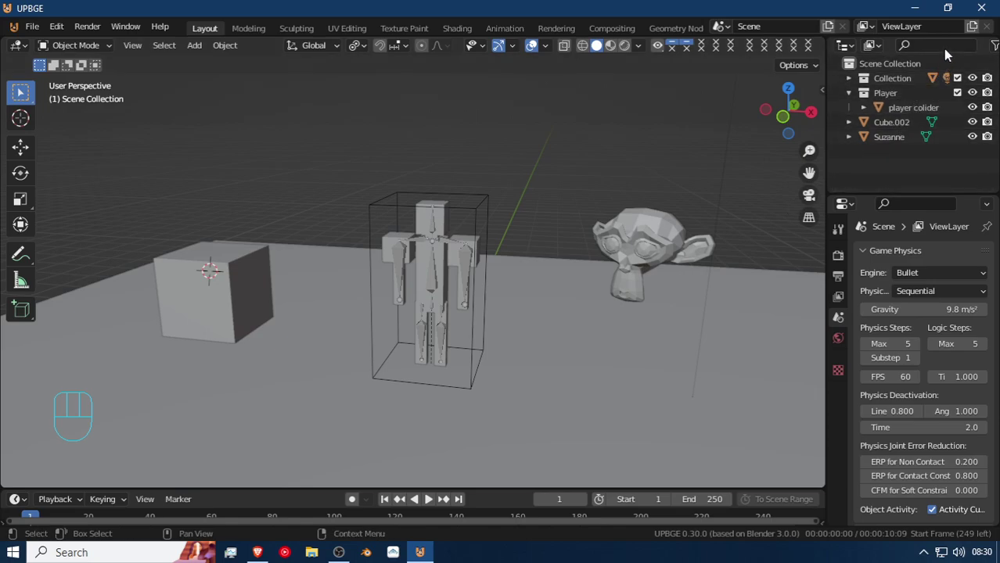
Examine the outliner's filter options and its restriction toggles.
scroll(958, 47, down, 2)
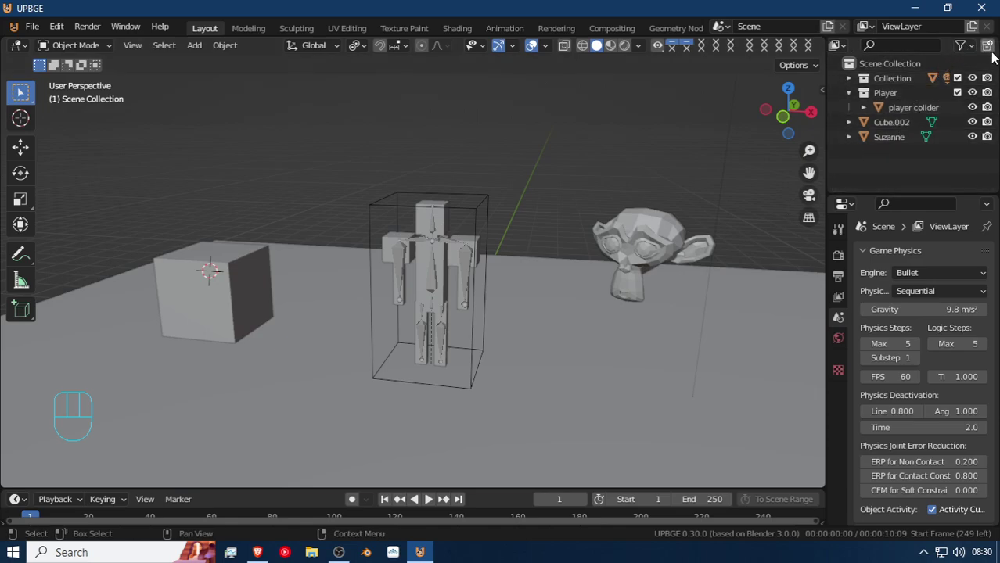
click(971, 49)
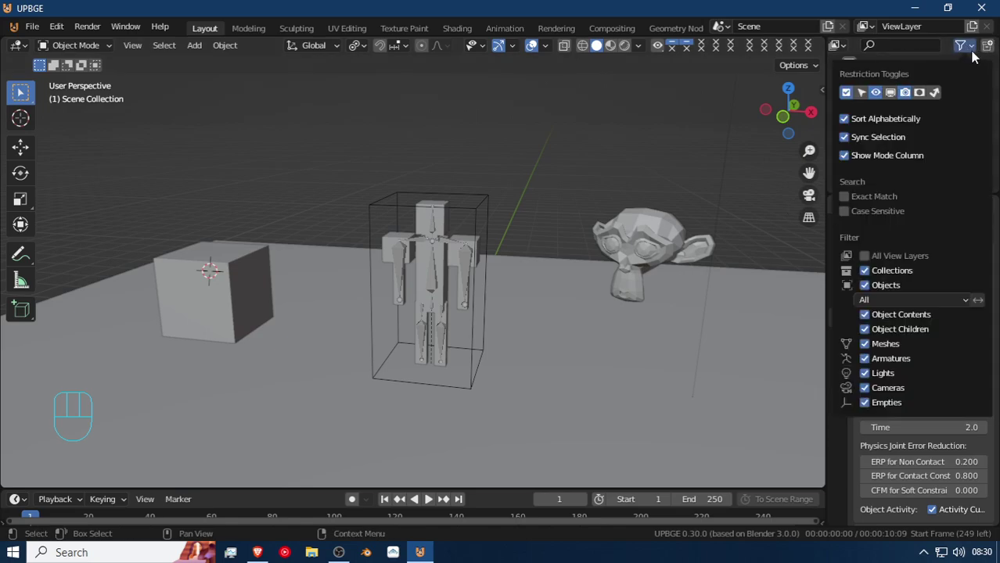
click(971, 48)
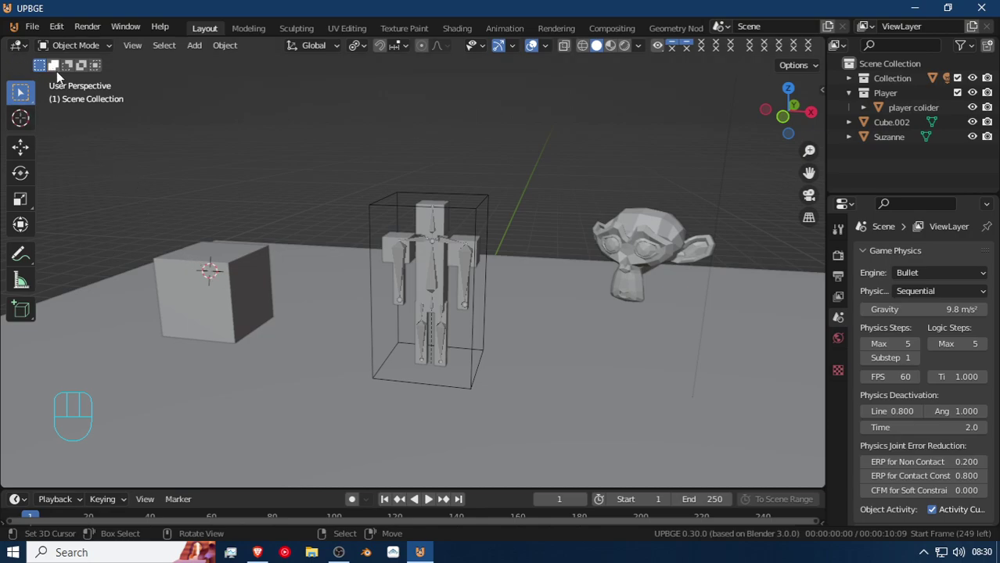
middle_drag(406, 259, 376, 301)
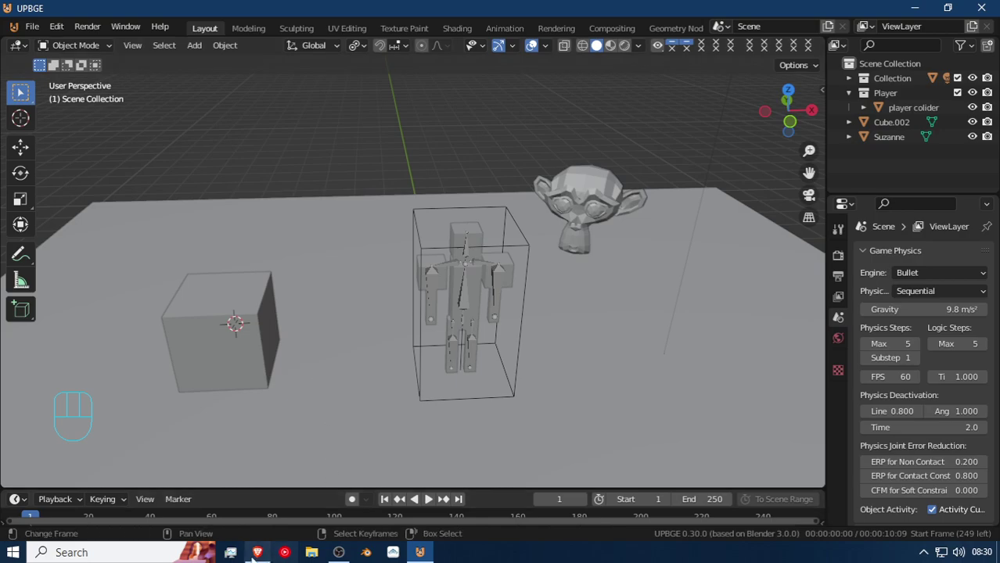
mouse_move(338, 552)
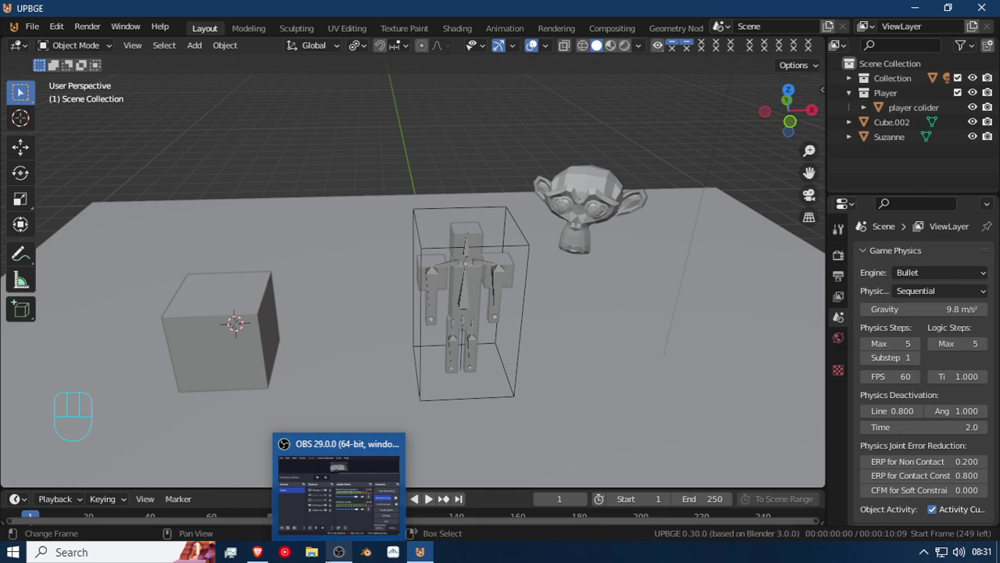
click(334, 552)
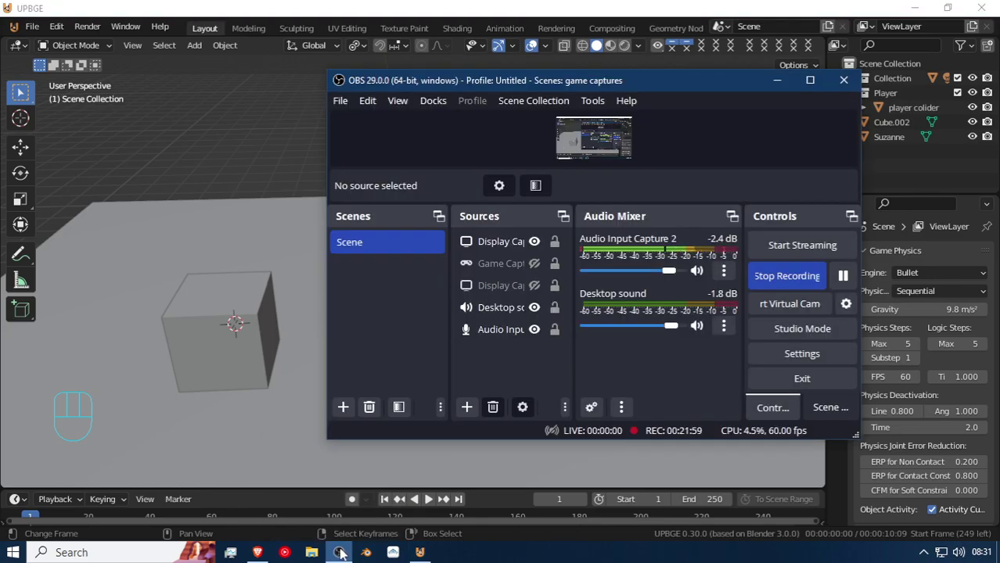